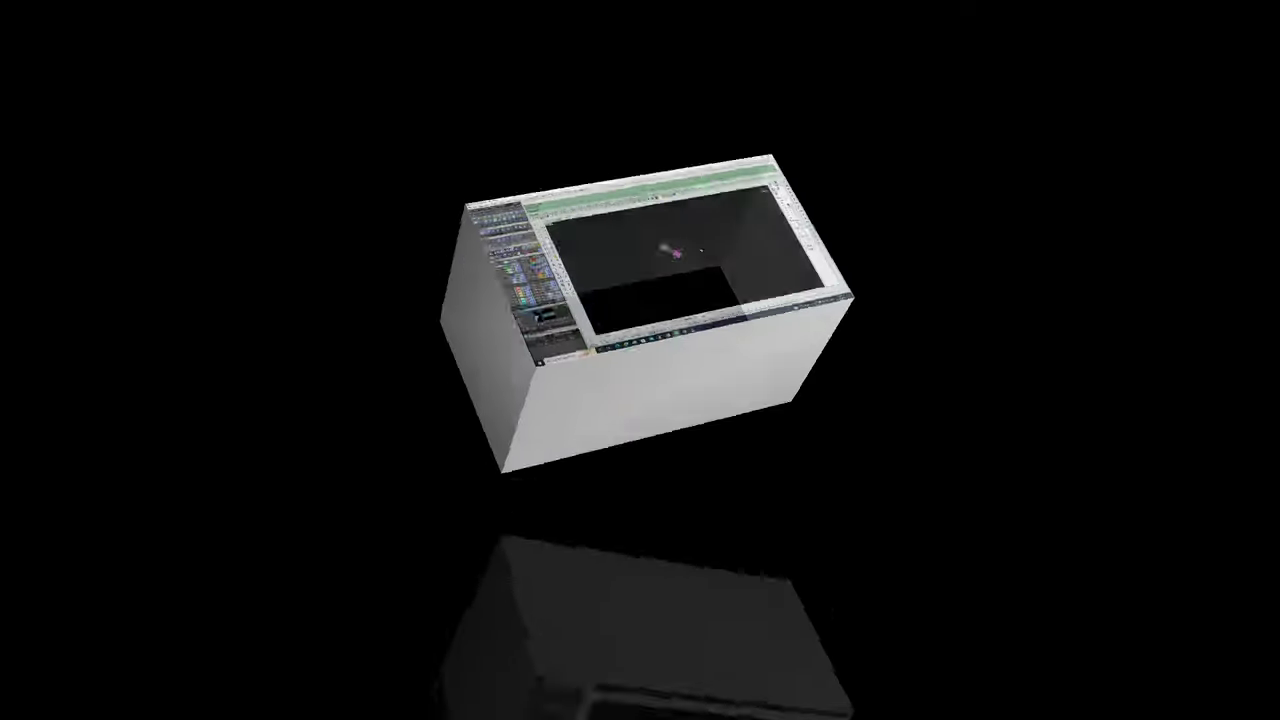
- Redo the move that places the two round gem settings in the Top viewport
key("ctrl+y")
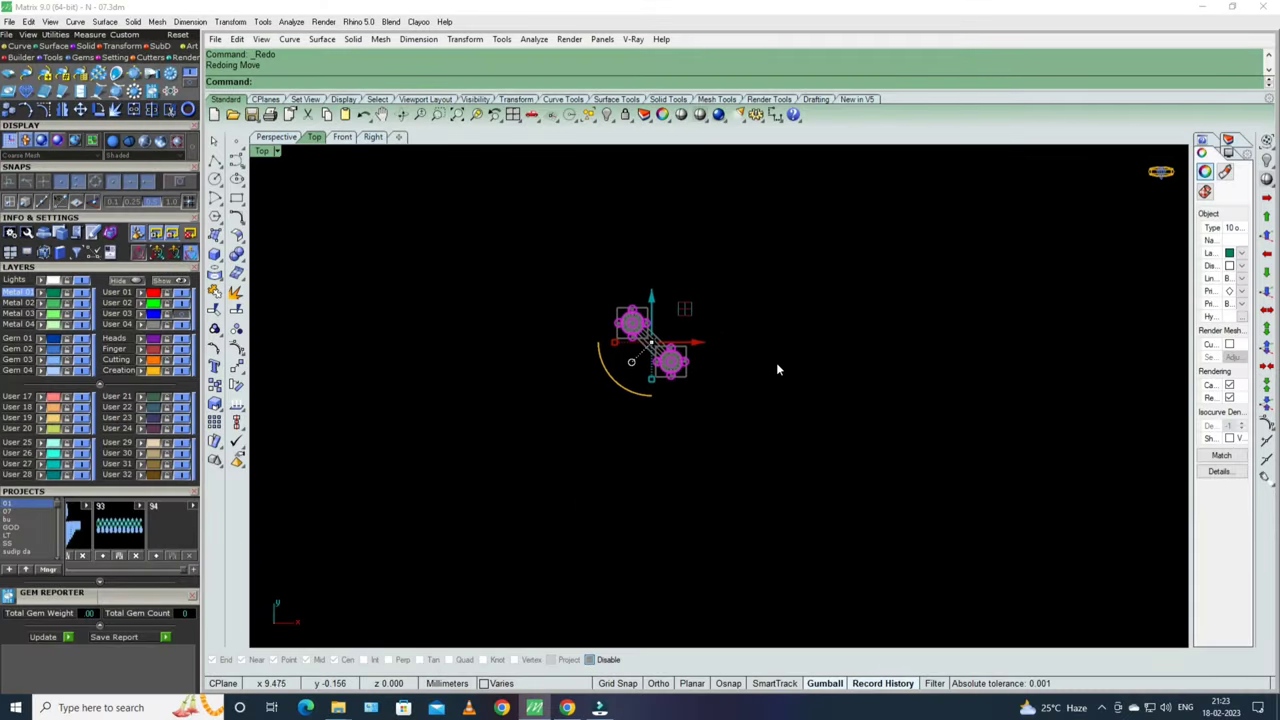
- In maximized Perspective, redo the extruded two-tower settings and the curves drawn between them
key("ctrl+F2")
key("ctrl+F4")
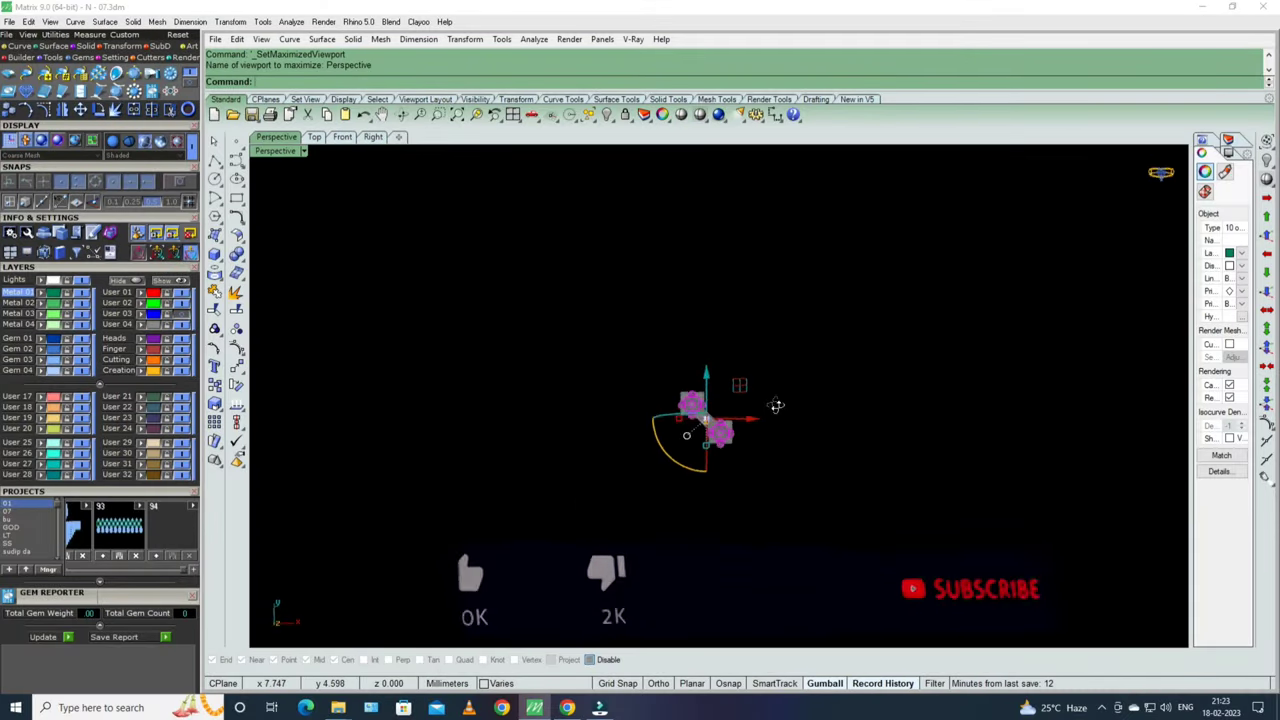
key("ctrl+y")
key("ctrl+y")
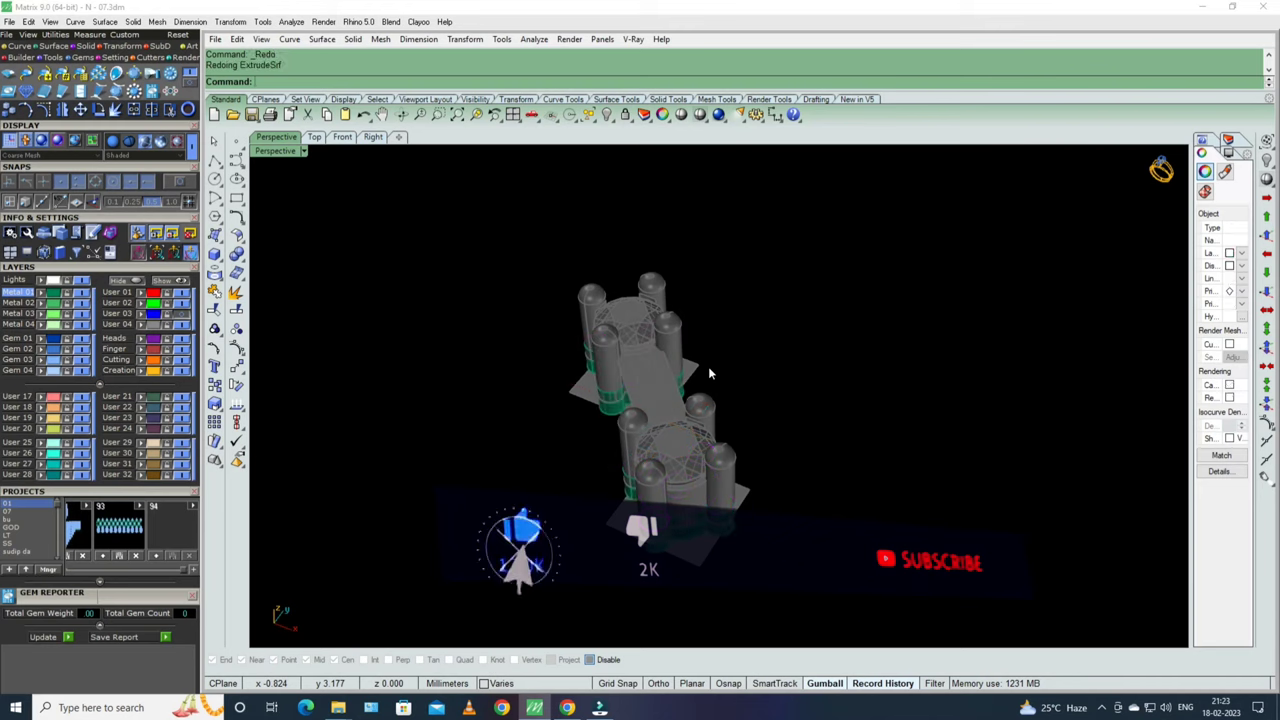
key("ctrl+y")
key("ctrl+y")
key("ctrl+y")
key("ctrl+y")
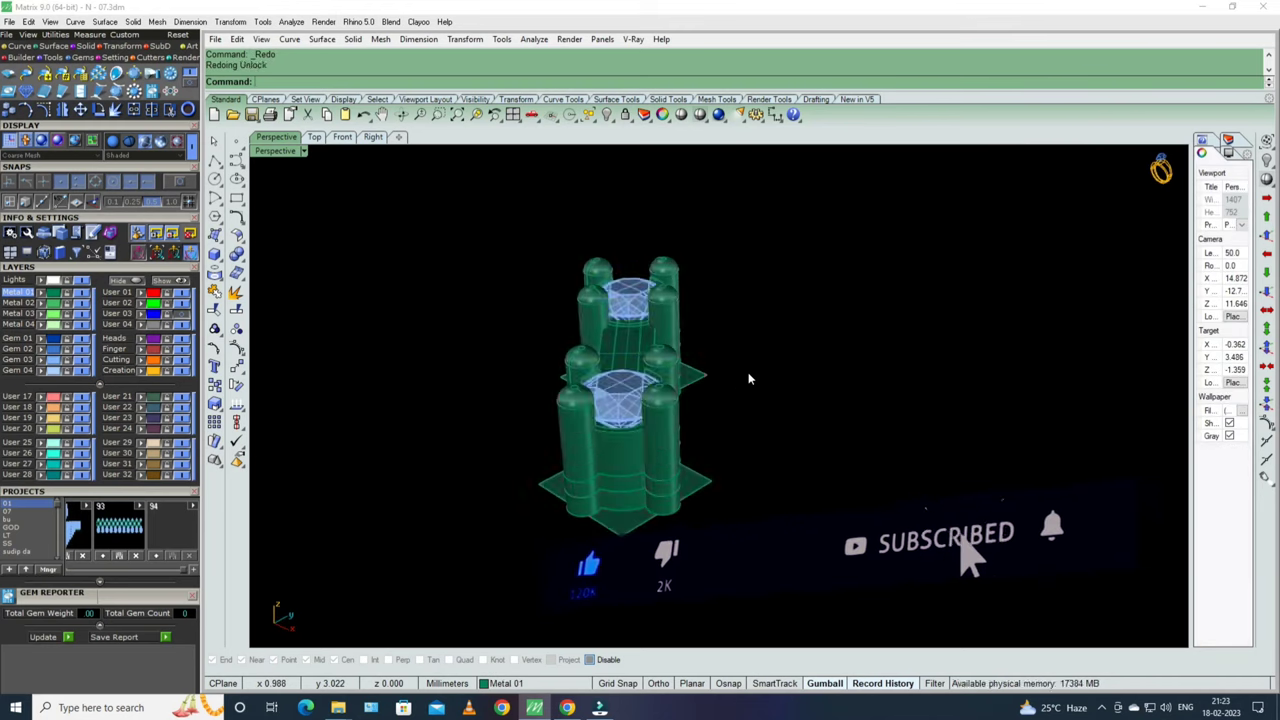
key("ctrl+y")
right_click_drag(770, 402, 624, 350)
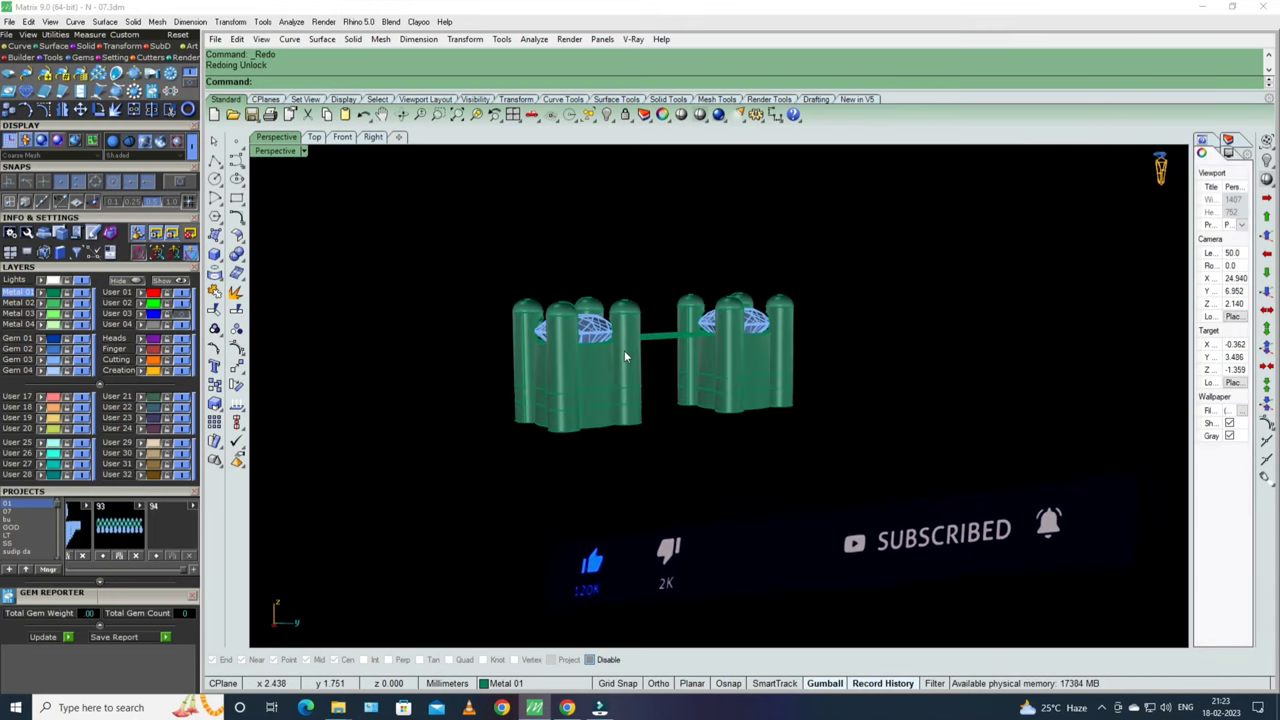
key("ctrl+y")
key("ctrl+y")
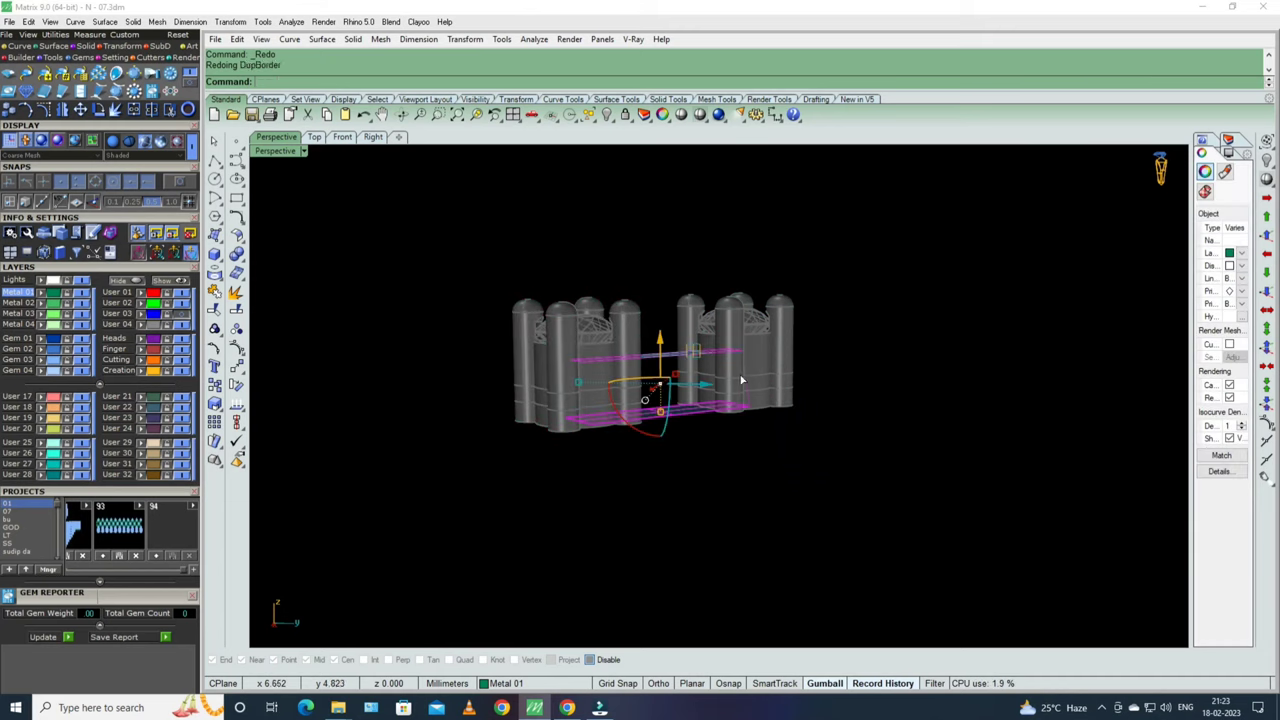
key("ctrl+y")
key("ctrl+y")
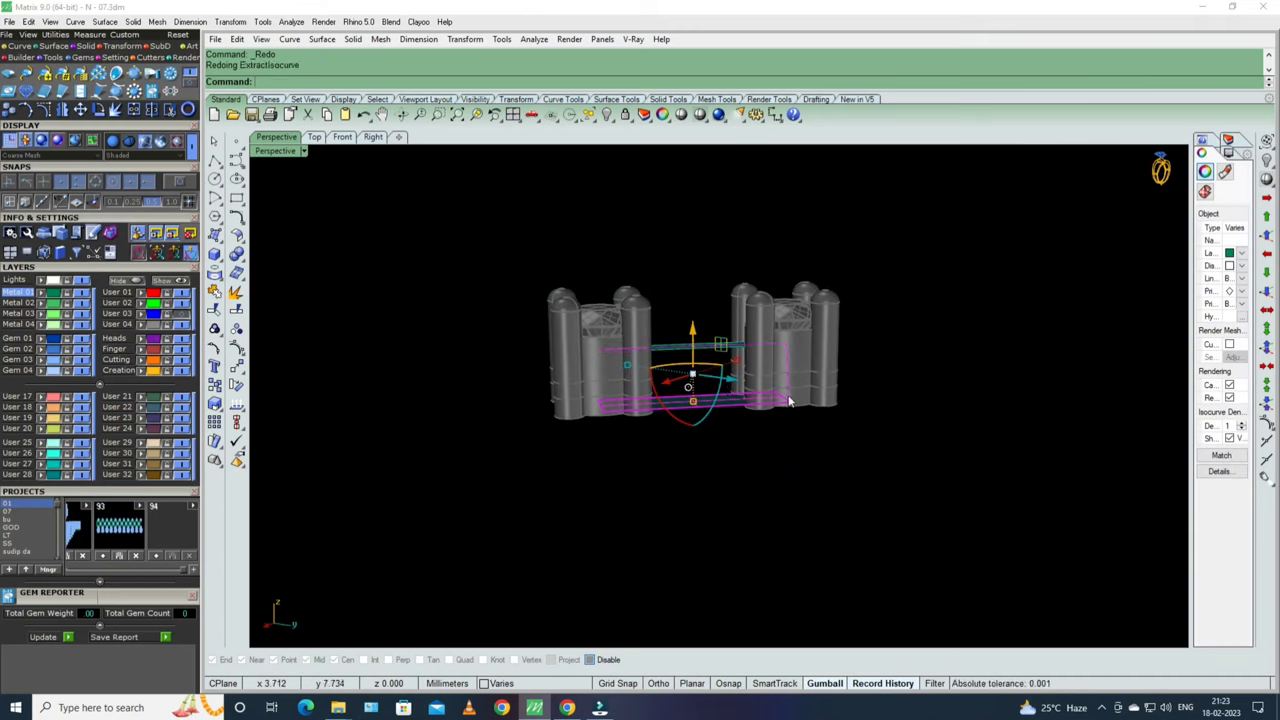
- Redo bending, sweeping and joining the connecting bridge, then chamfering its edges
mouse_move(787, 347)
right_mouse_down()
mouse_move(771, 457)
mouse_move(783, 456)
right_mouse_up()
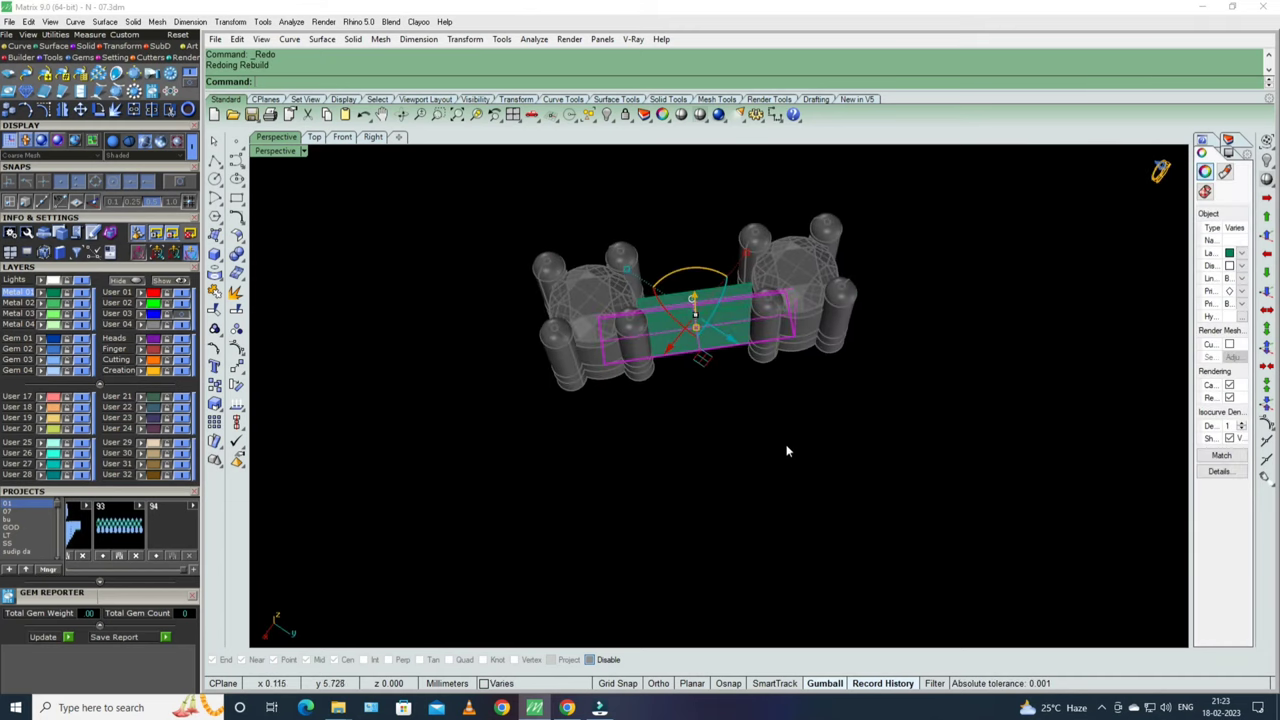
key("ctrl+y")
key("ctrl+y")
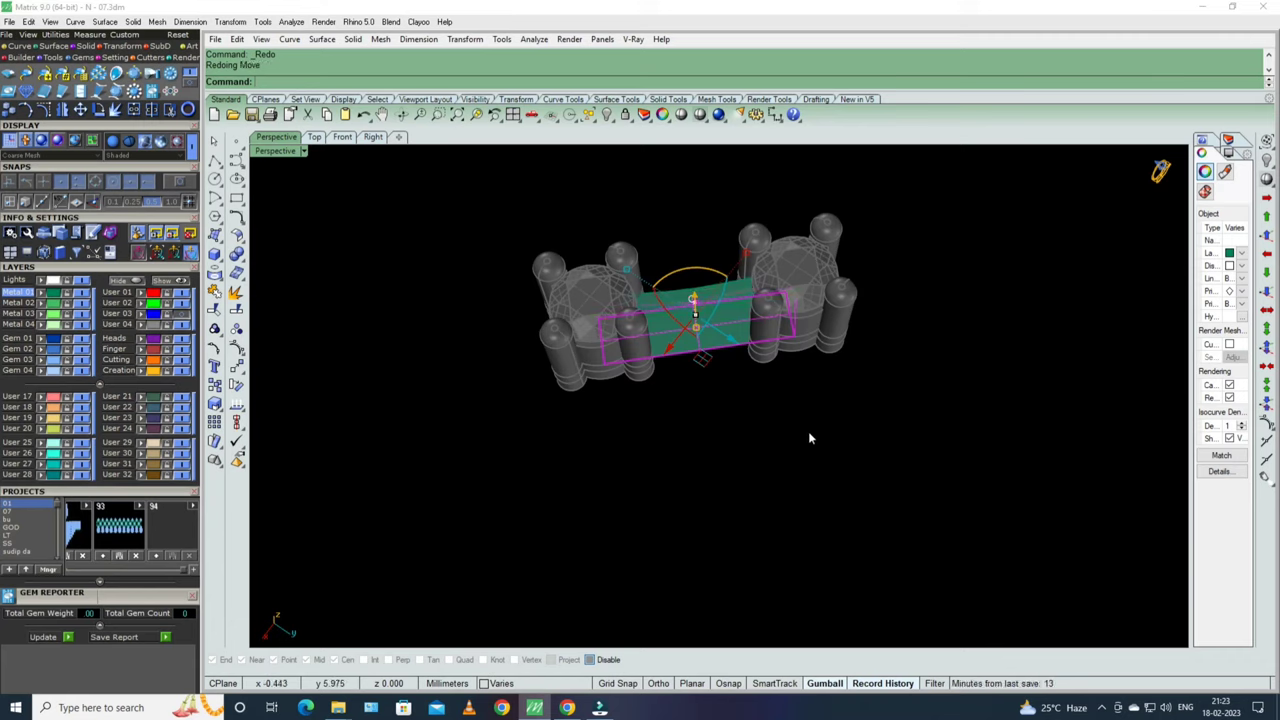
key("ctrl+y")
key("ctrl+y")
mouse_move(803, 414)
right_mouse_down()
mouse_move(794, 360)
mouse_move(752, 299)
right_mouse_up()
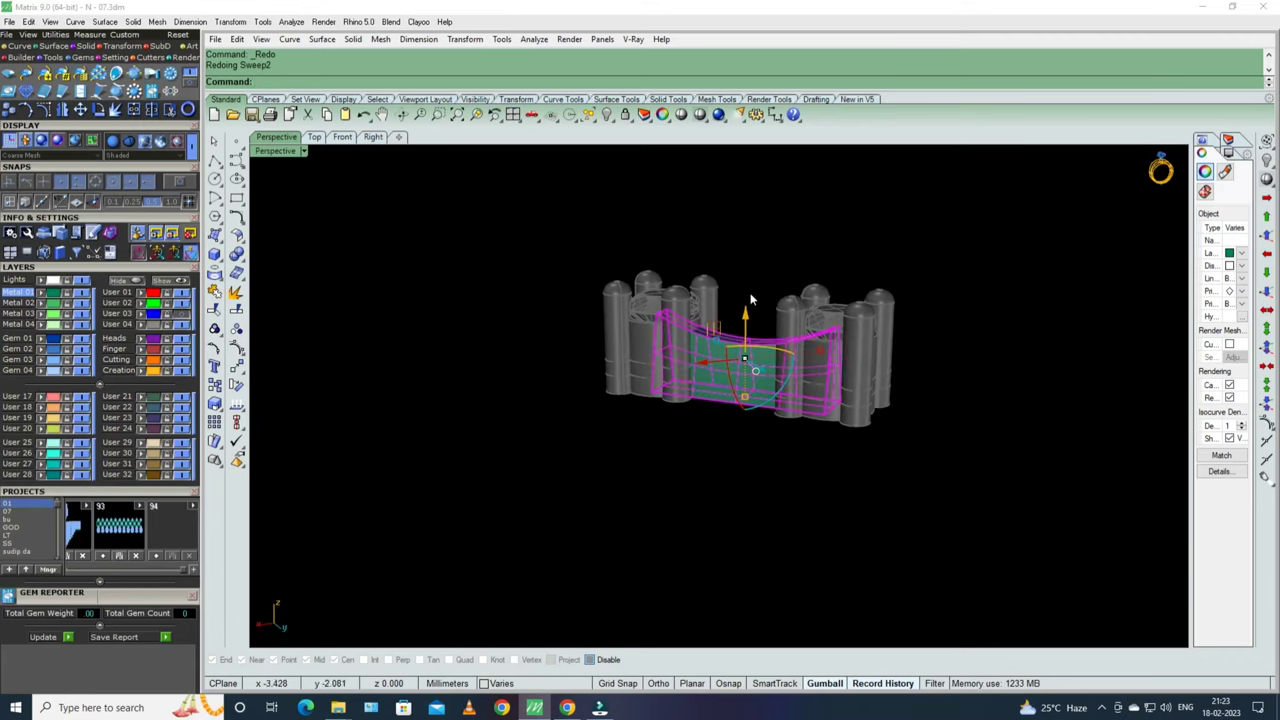
key("ctrl+y")
key("ctrl+y")
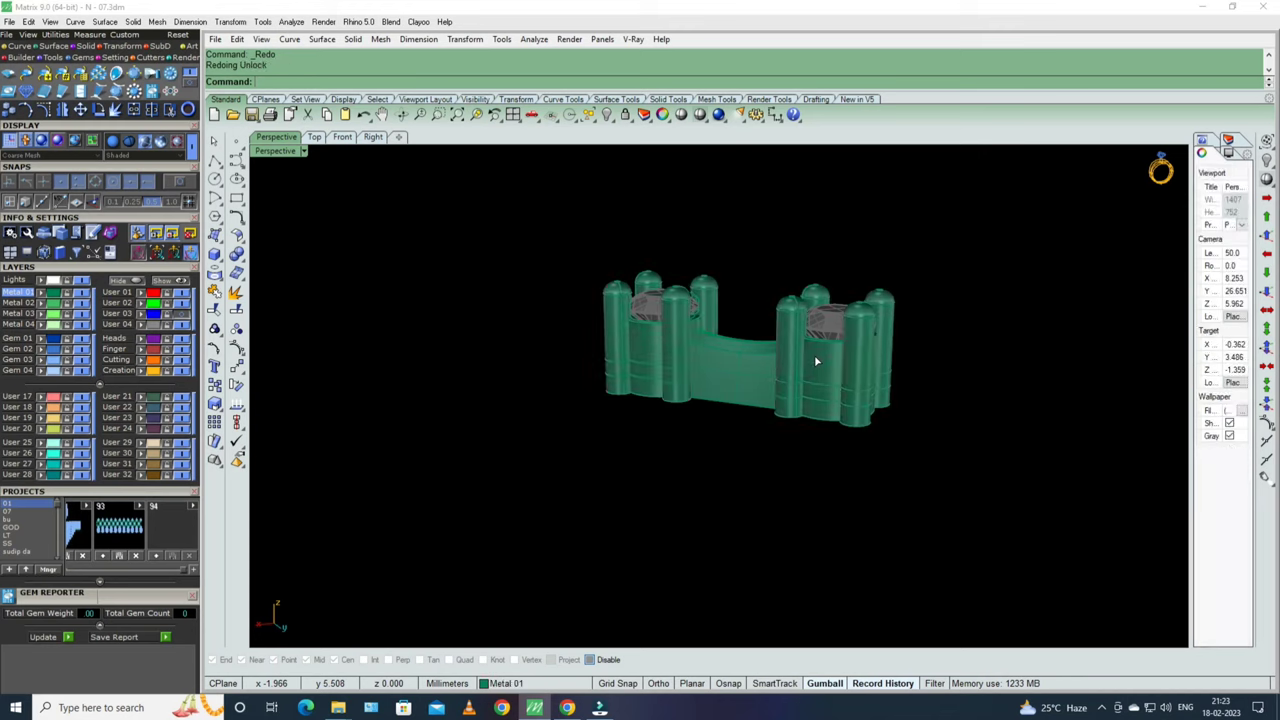
key("ctrl+y")
key("ctrl+y")
key("ctrl+y")
key("ctrl+y")
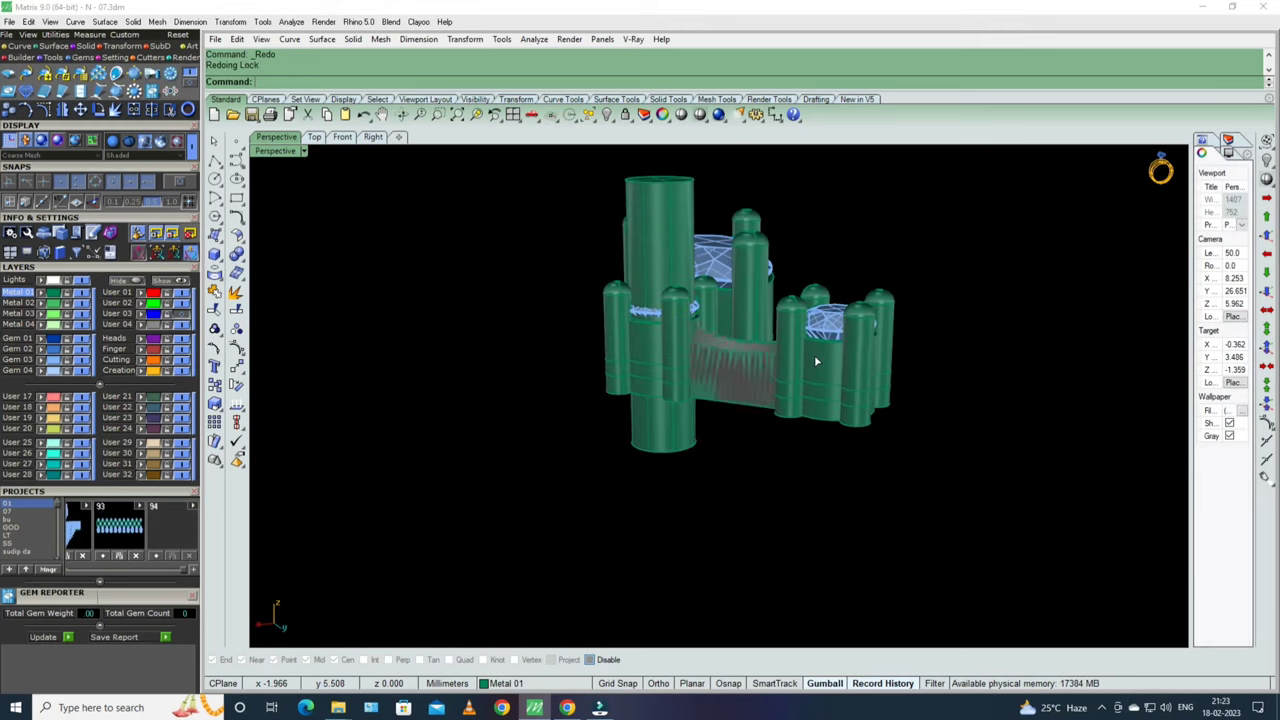
key("ctrl+y")
key("ctrl+y")
key("ctrl+y")
key("ctrl+y")
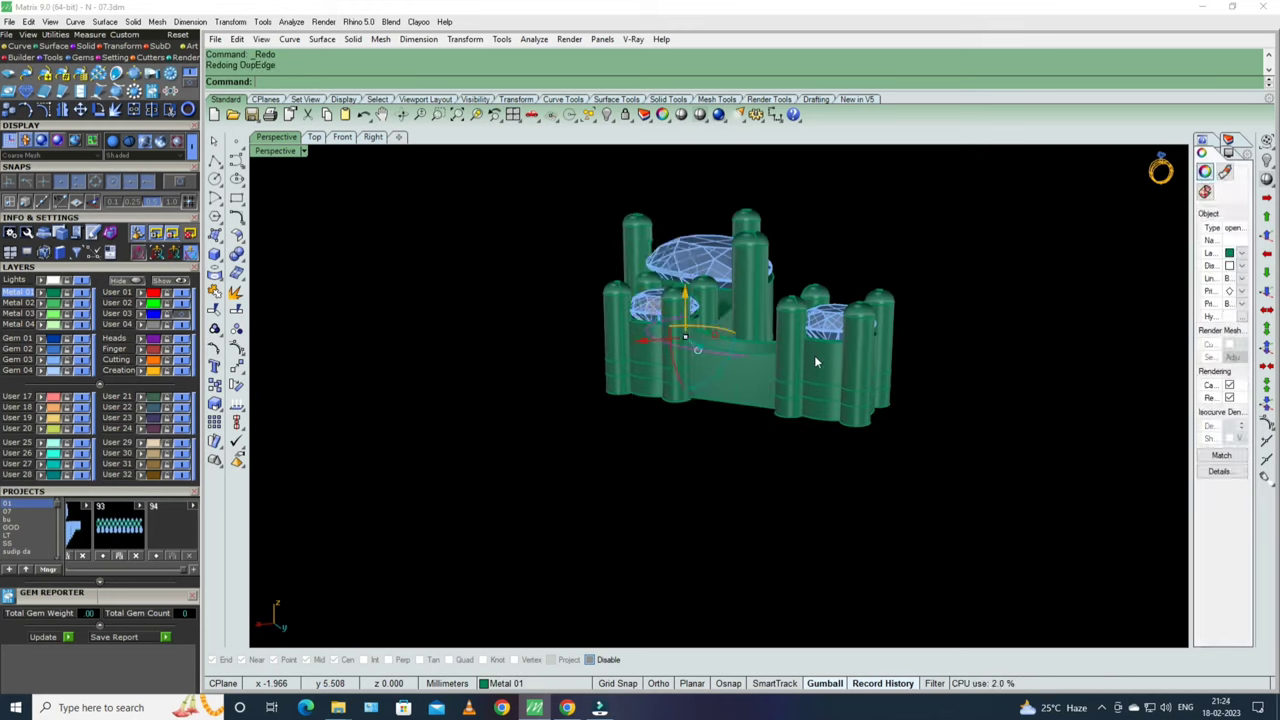
key("ctrl+y")
- Redo locking the finished parts and unlocking to reveal the pear setting at the bar joint
key("ctrl+y")
key("ctrl+y")
key("ctrl+y")
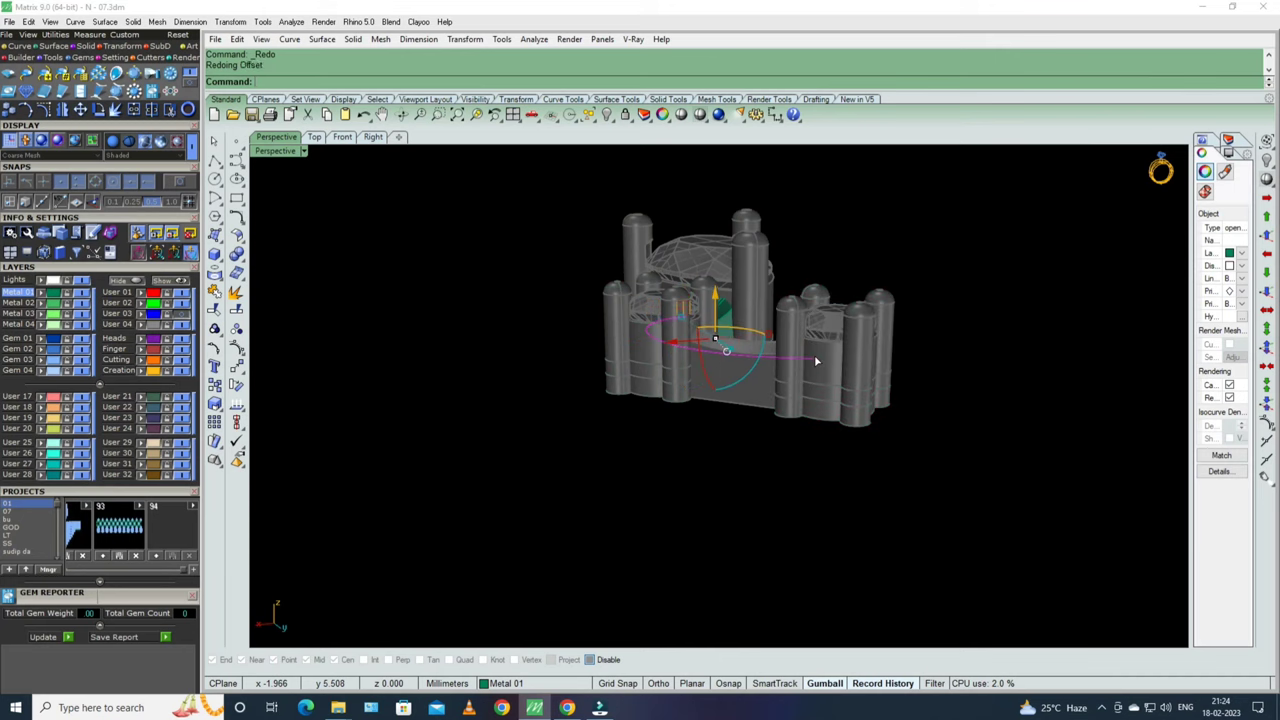
right_click_drag(814, 355, 755, 449)
key("ctrl+y")
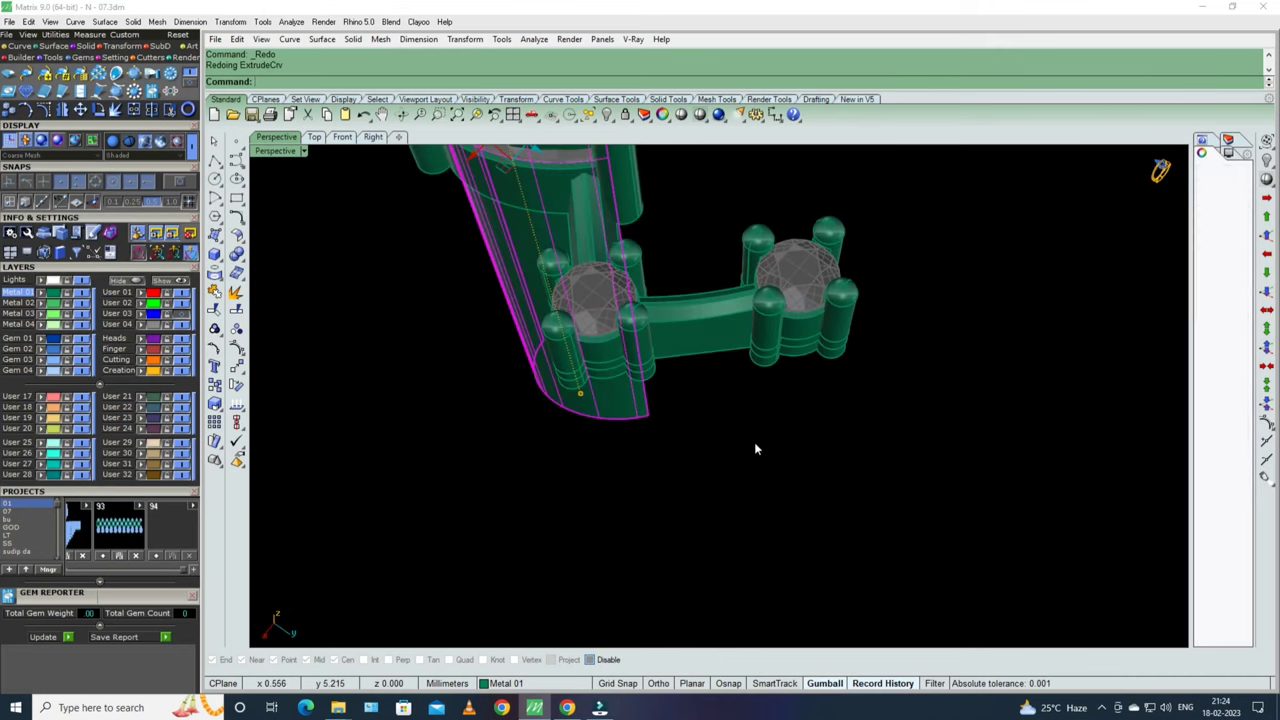
key("Home")
key("End")
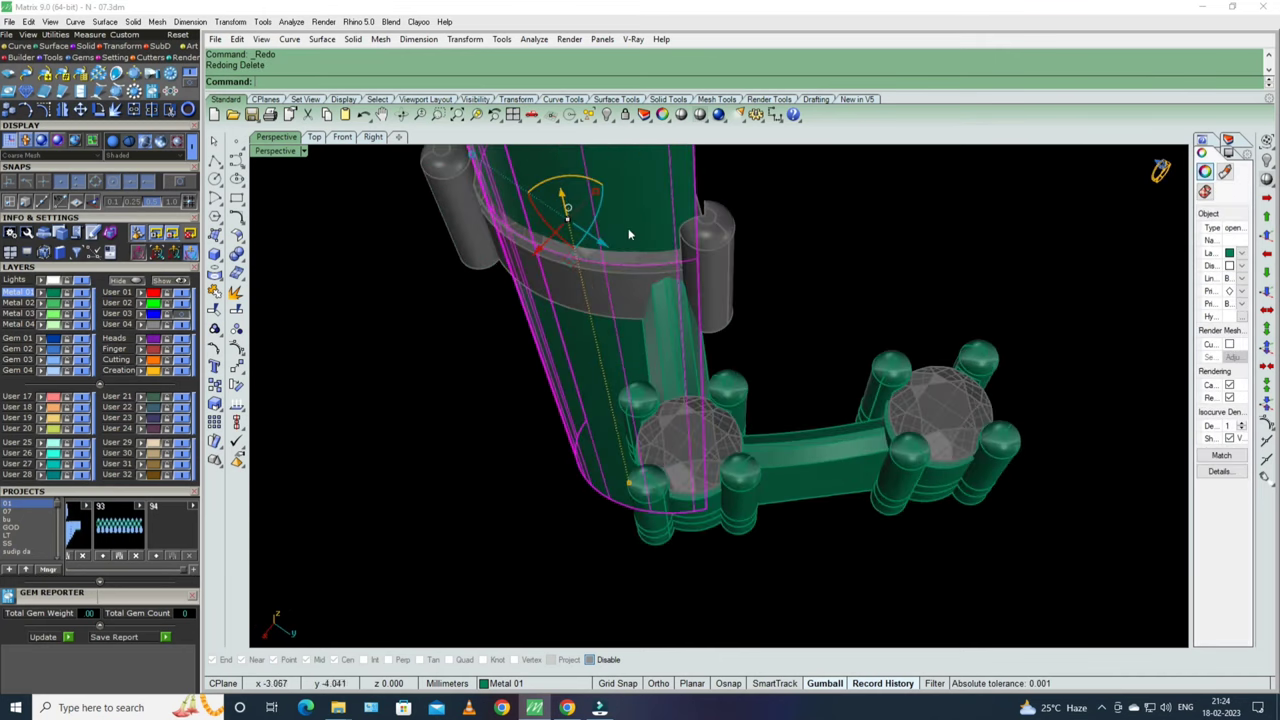
key("Home")
key("End")
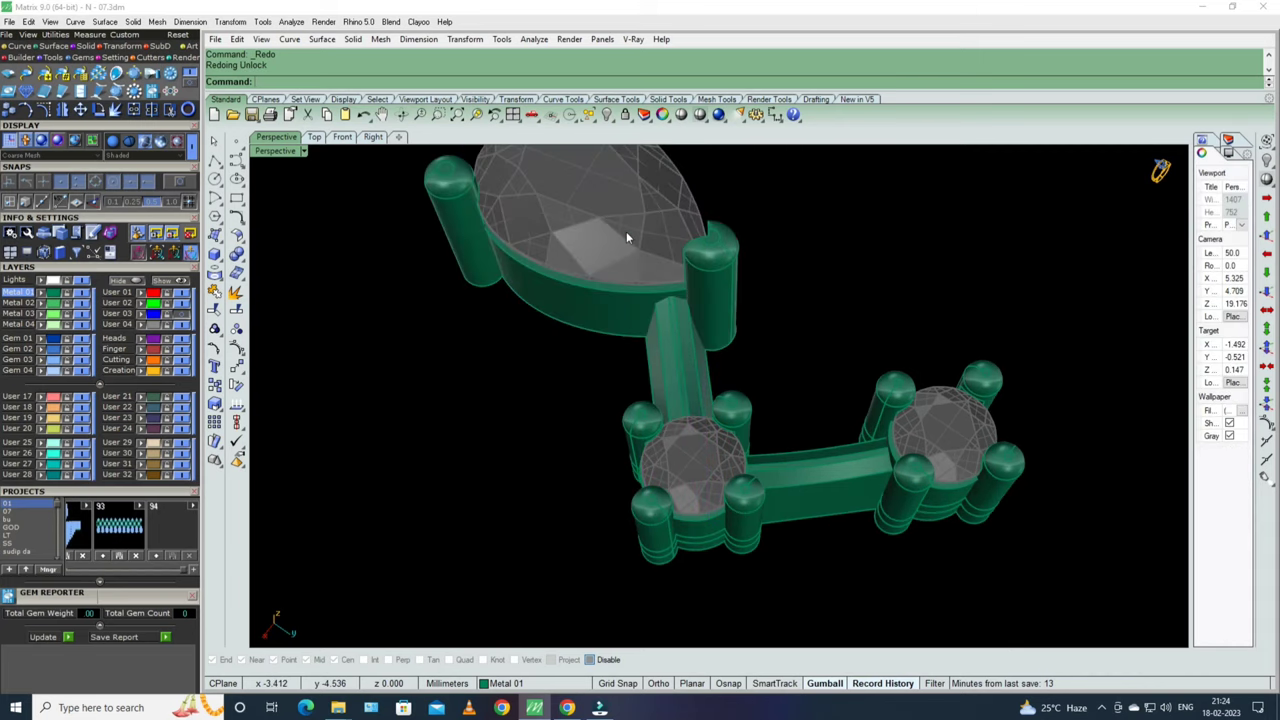
key("ctrl+y")
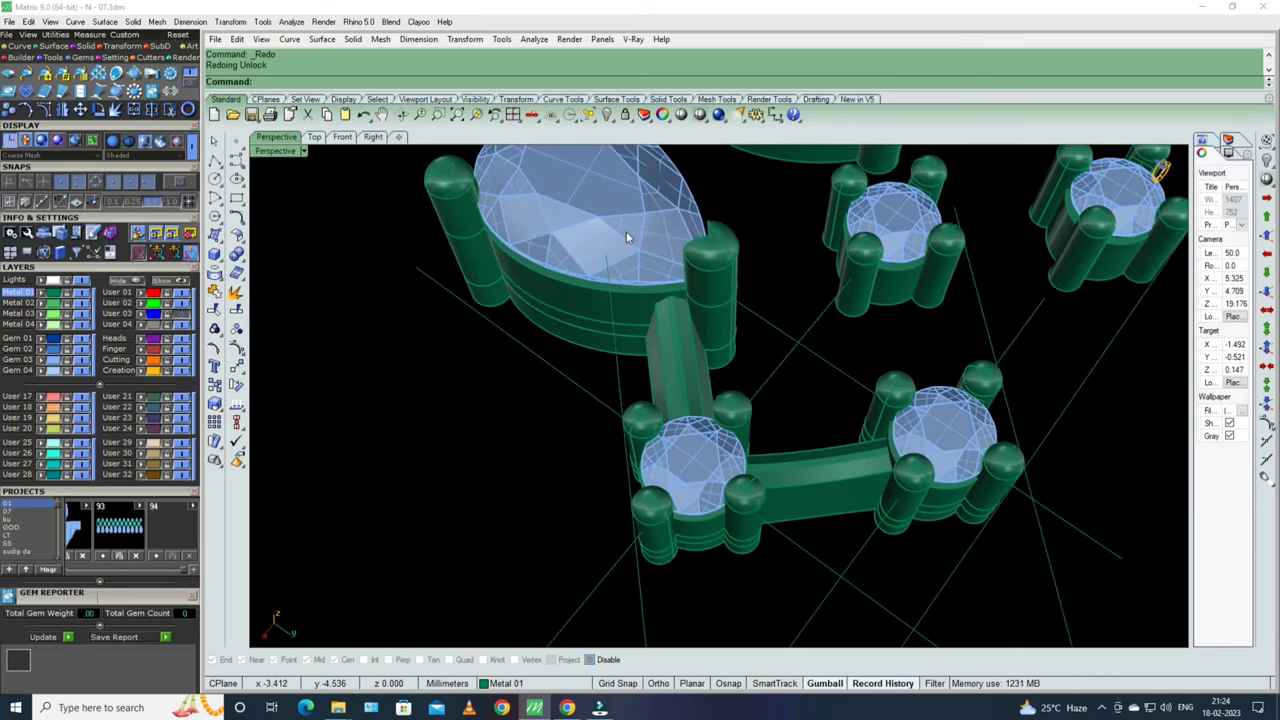
key("Home")
key("Home")
key("Home")
- Redo deleting the extra copies above the unit to reveal the repeated lattice
key("ctrl+y")
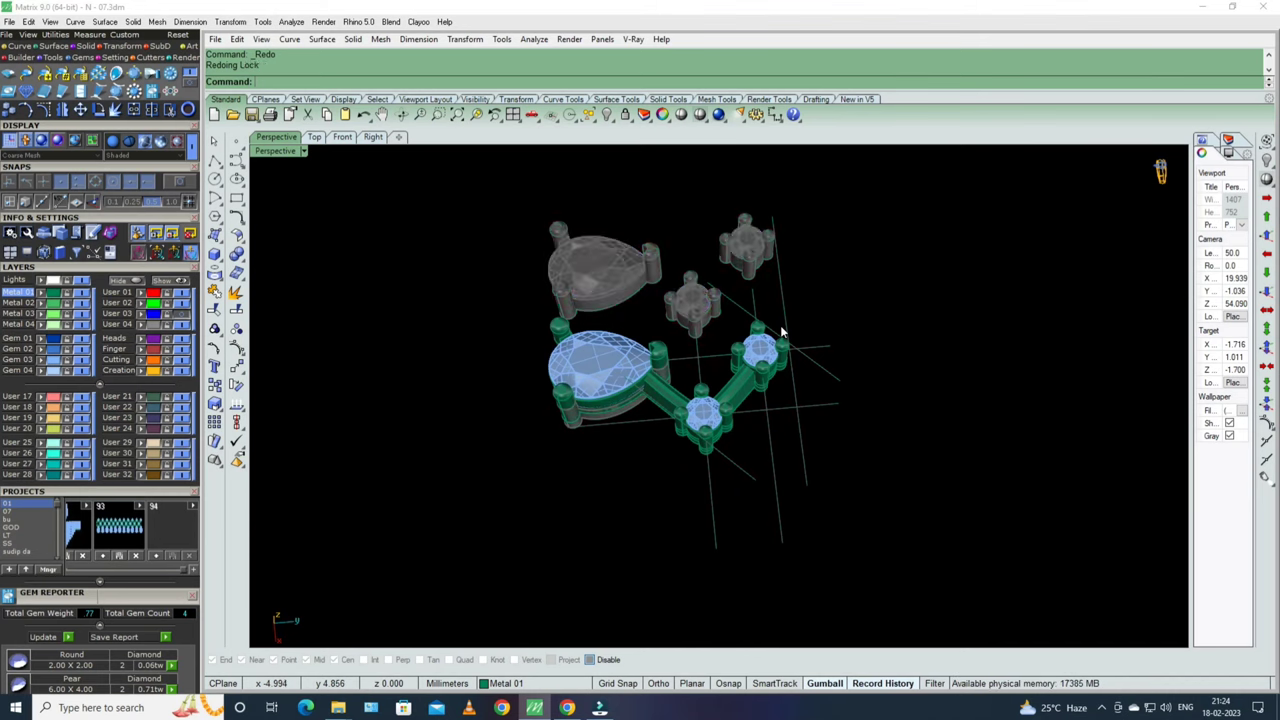
key("ctrl+y")
key("ctrl+y")
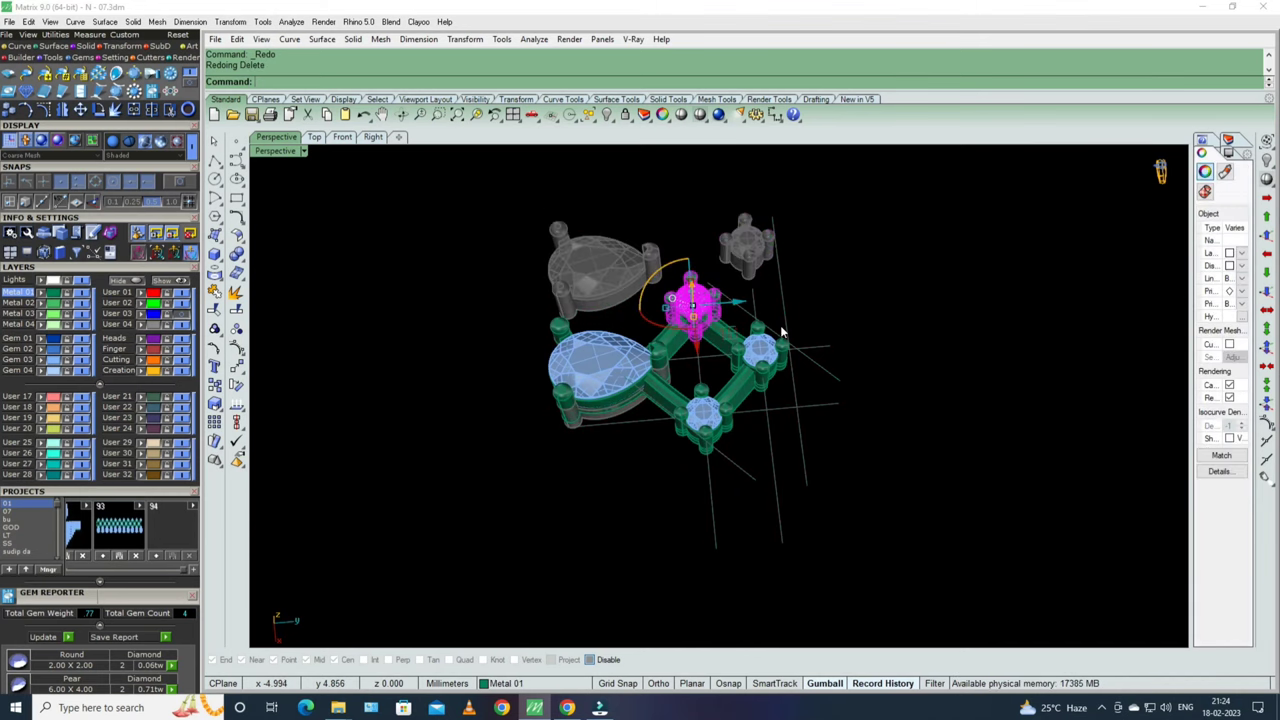
key("ctrl+y")
key("ctrl+y")
key("Home")
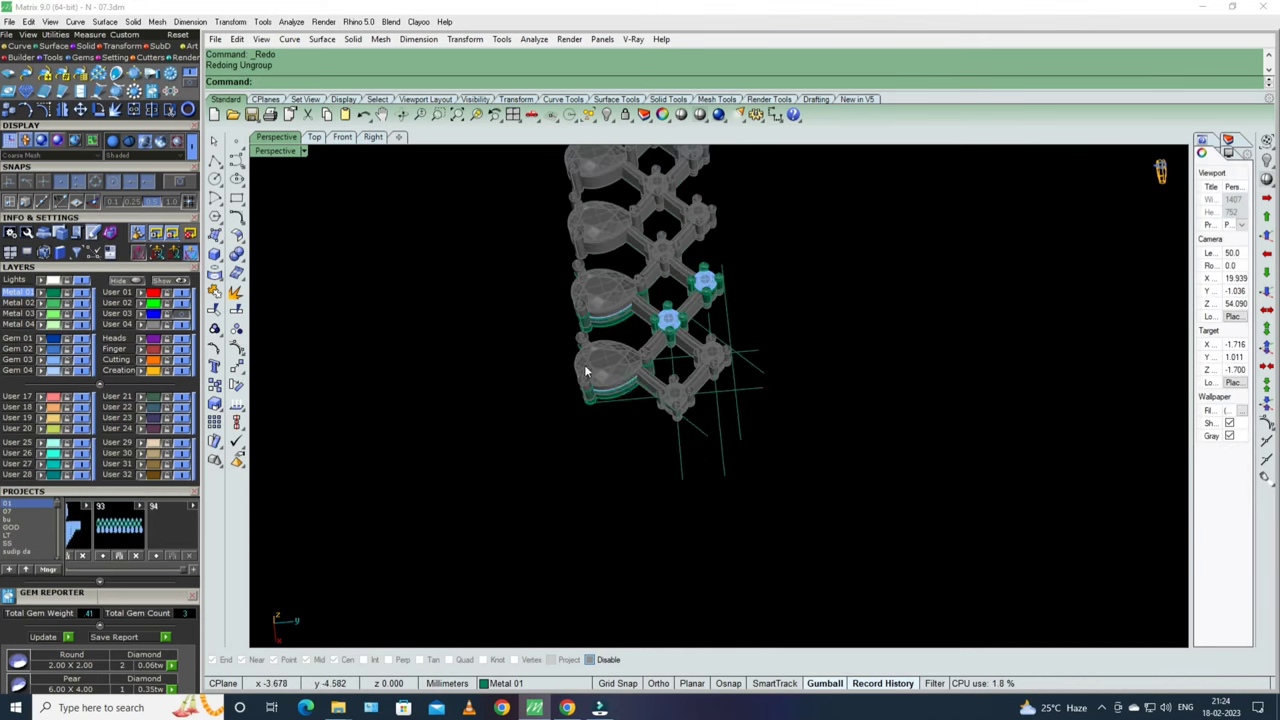
key("Home")
key("Home")
key("Home")
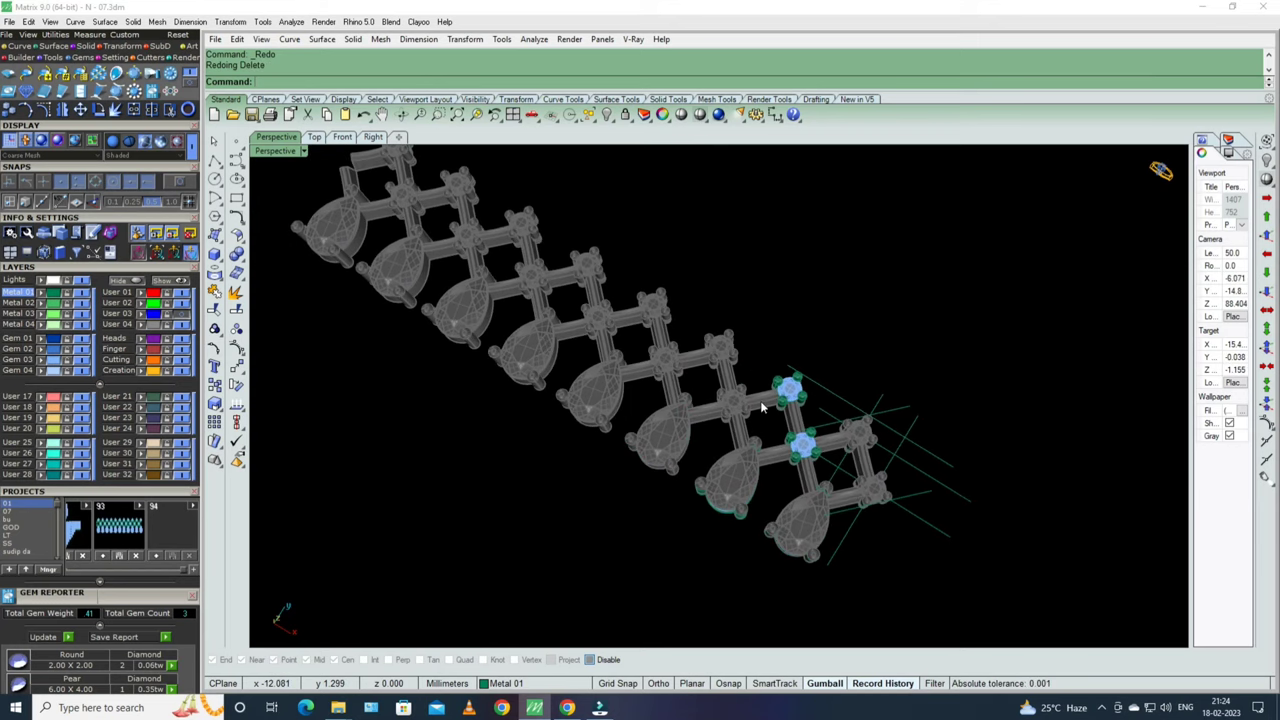
key("ctrl+y")
key("ctrl+y")
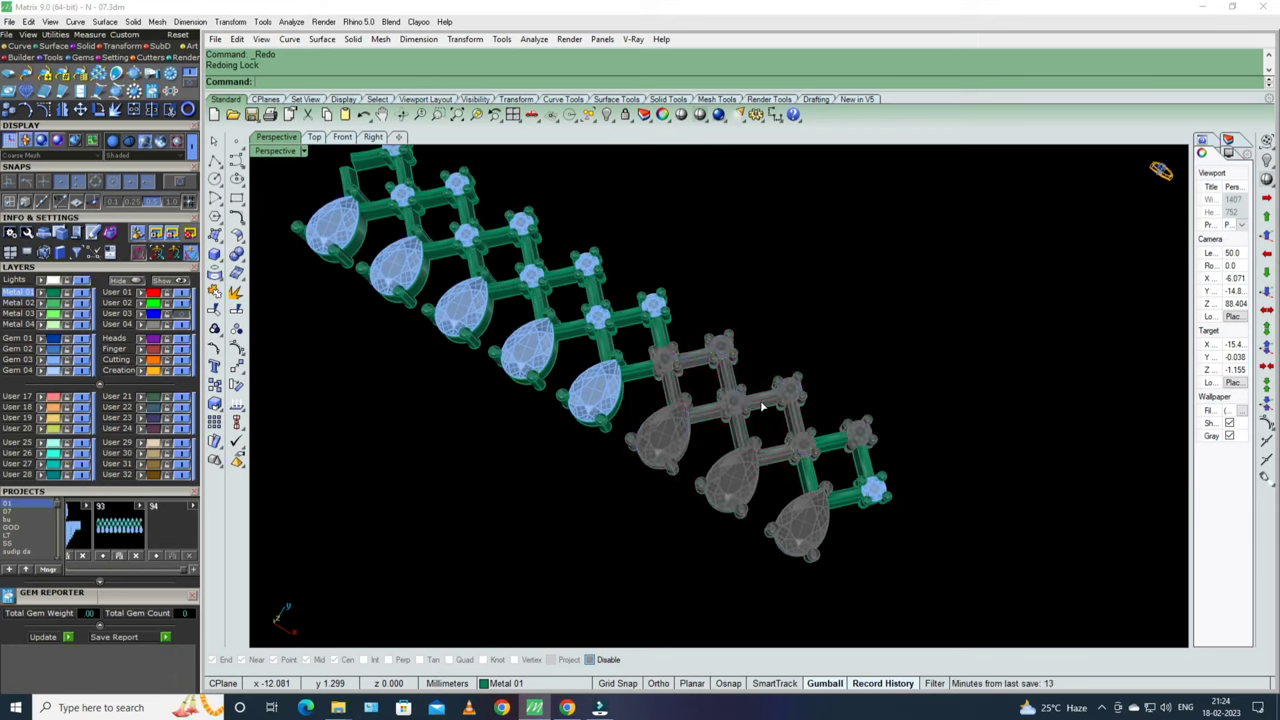
- Redo the guide line at the band end and the unlocking and locking of lattice parts
key("ctrl+y")
key("ctrl+y")
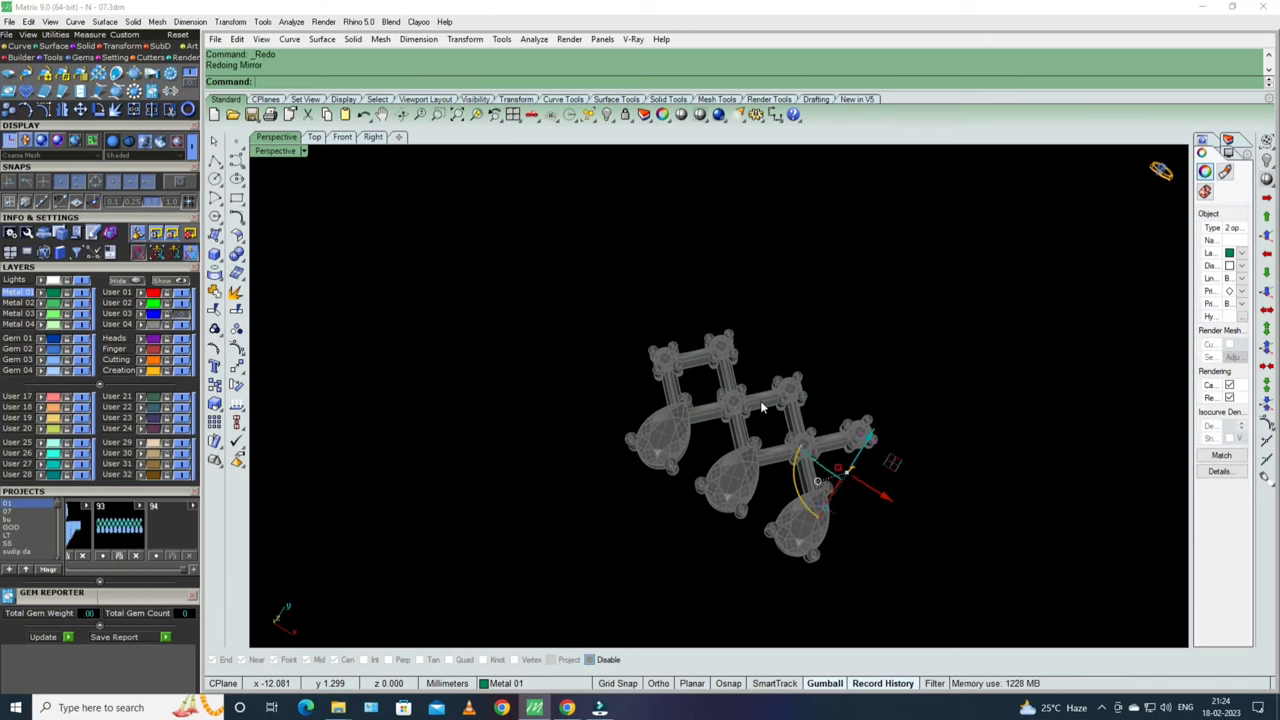
key("ctrl+y")
key("ctrl+y")
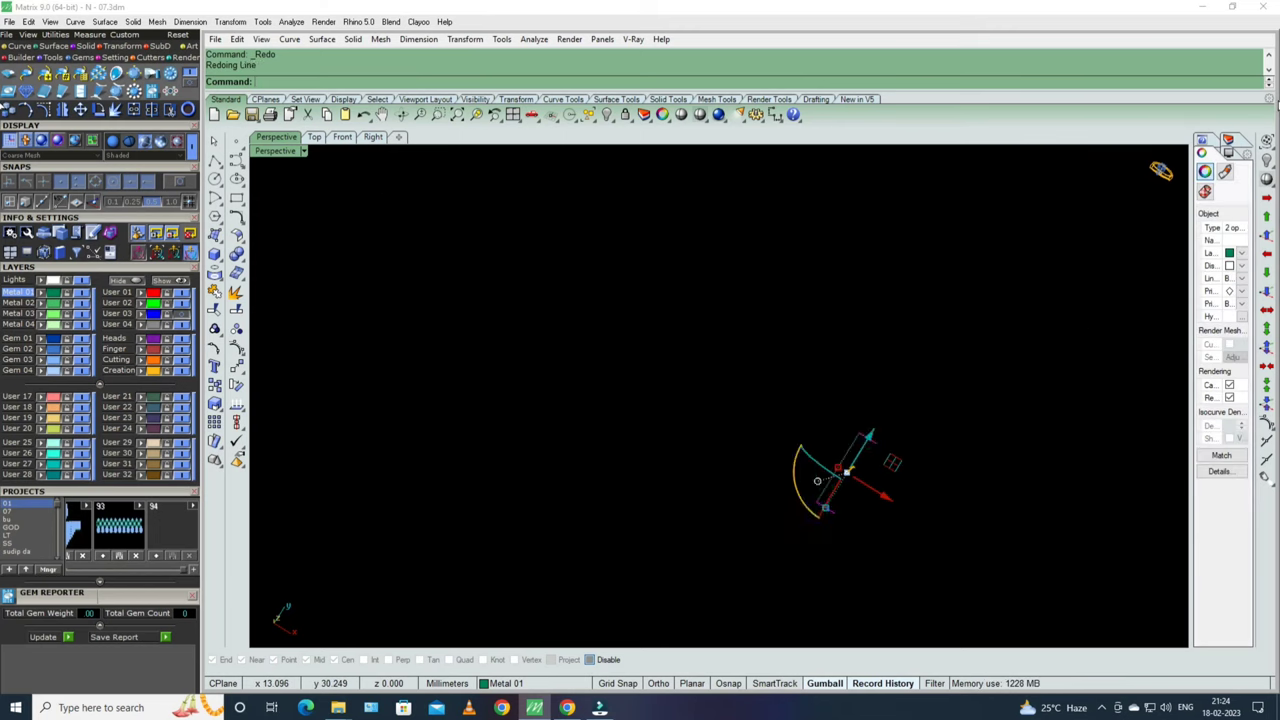
key("ctrl+y")
key("ctrl+y")
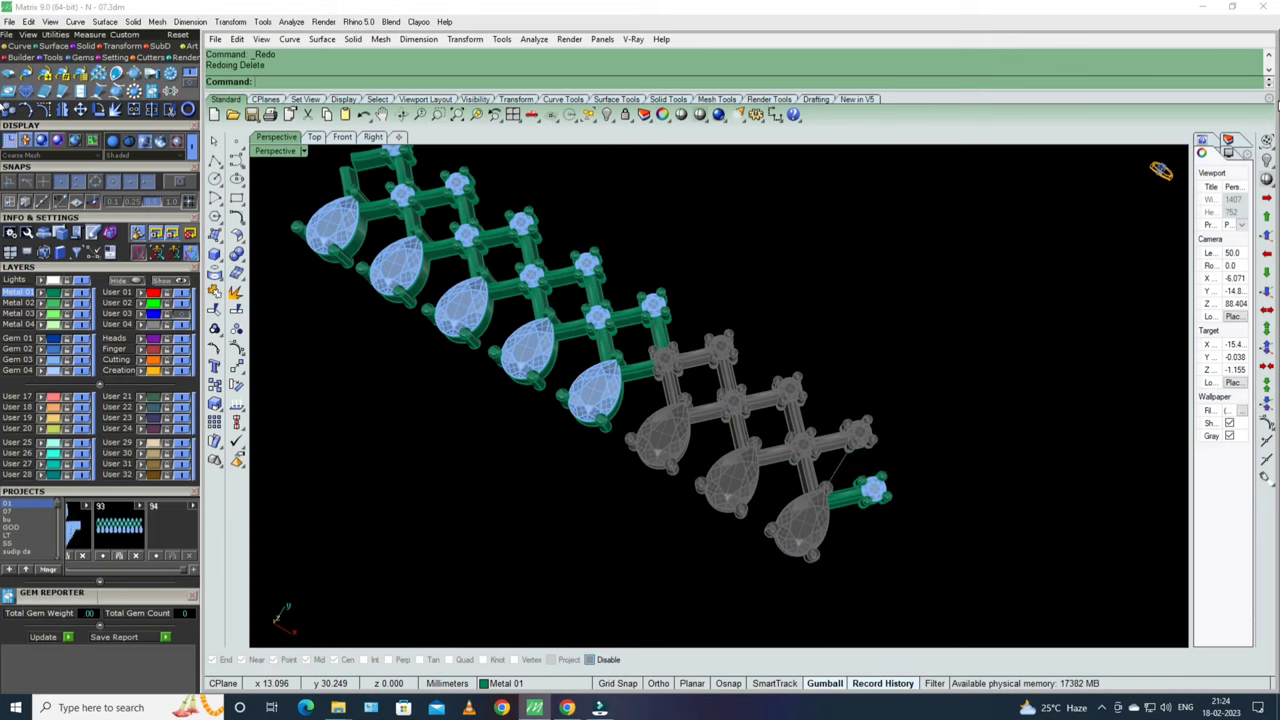
key("ctrl+y")
key("ctrl+y")
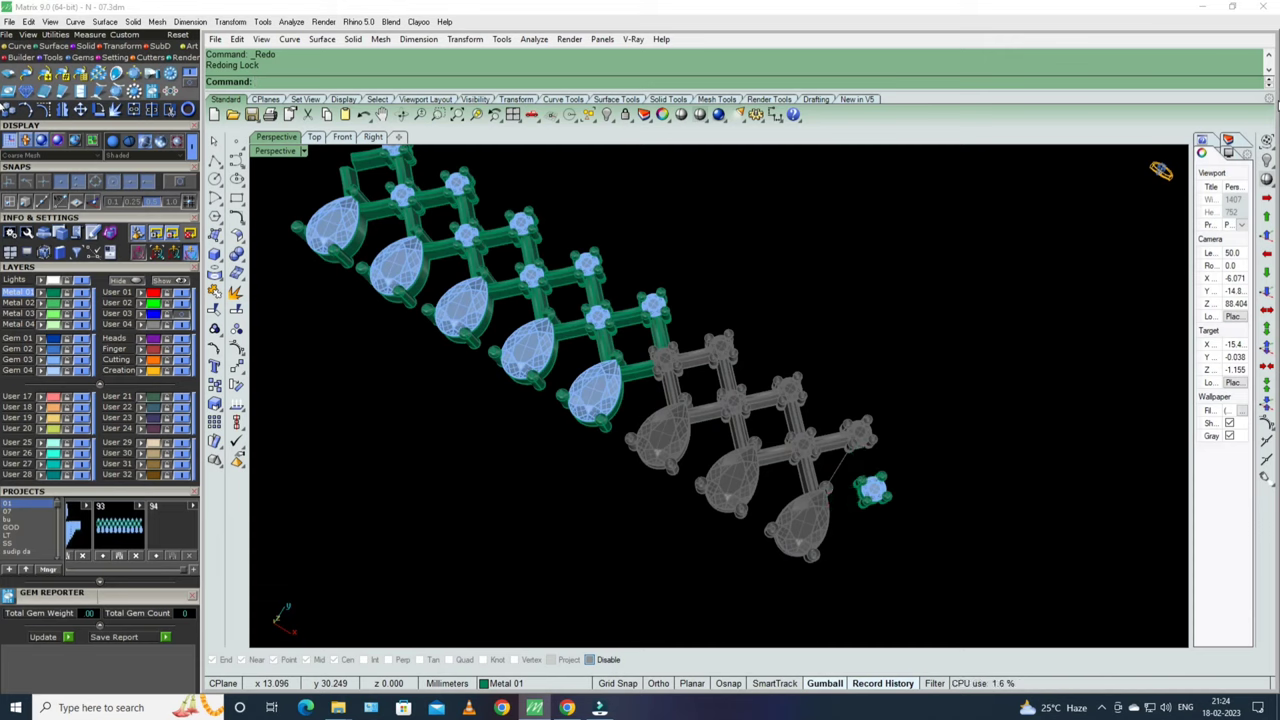
key("ctrl+y")
key("ctrl+y")
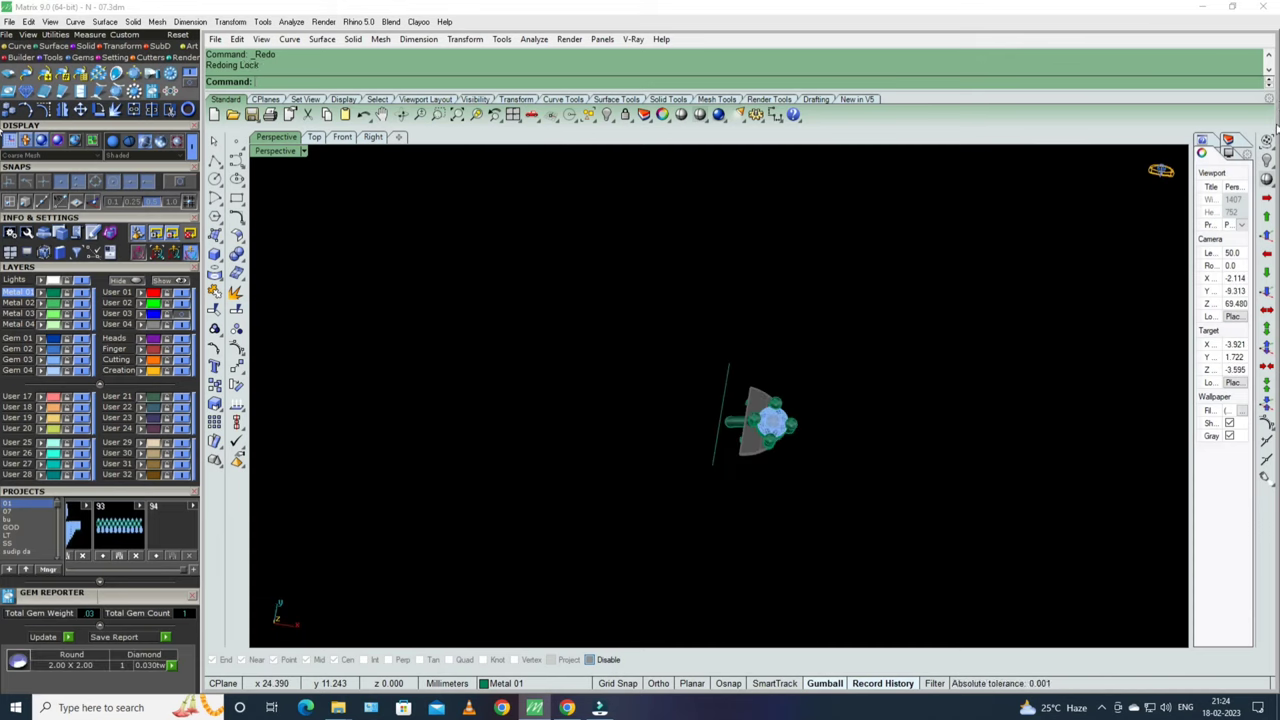
- Redo deleting the green prongs, the unlock and the offset step for the connector
mouse_move(769, 465)
right_mouse_down()
mouse_move(755, 364)
mouse_move(790, 369)
right_mouse_up()
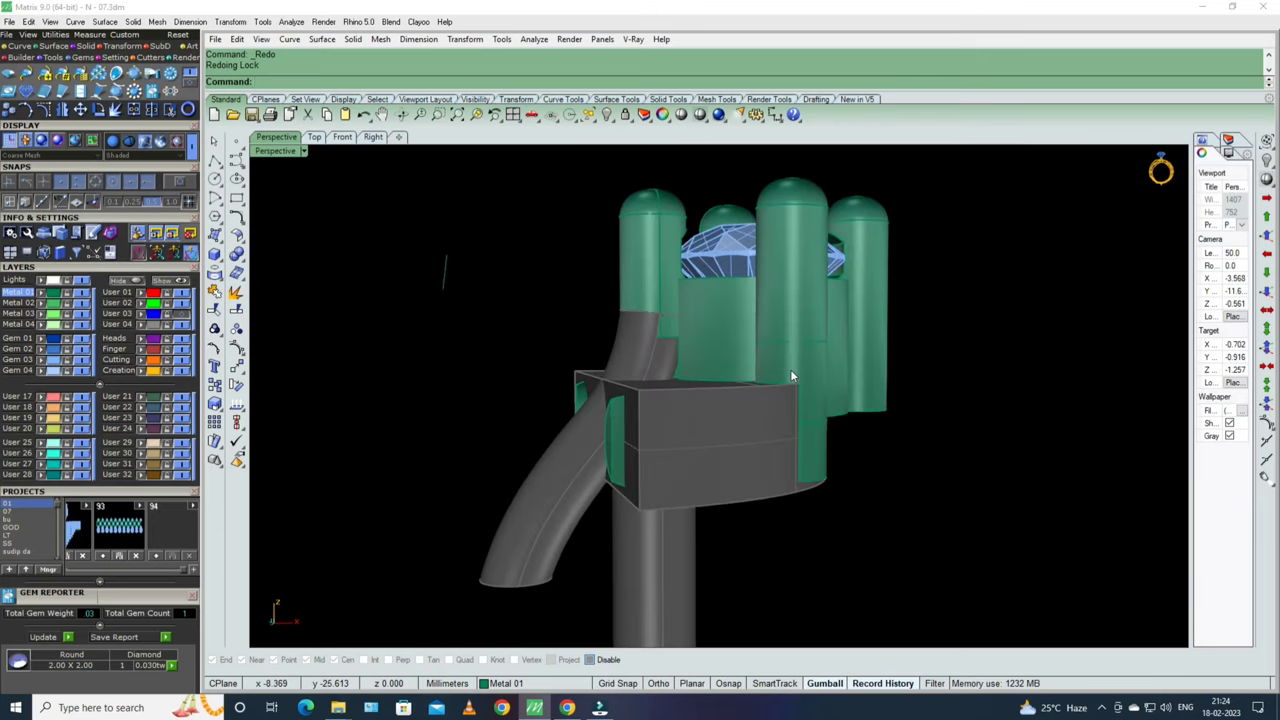
key("ctrl+y")
key("ctrl+y")
key("ctrl+y")
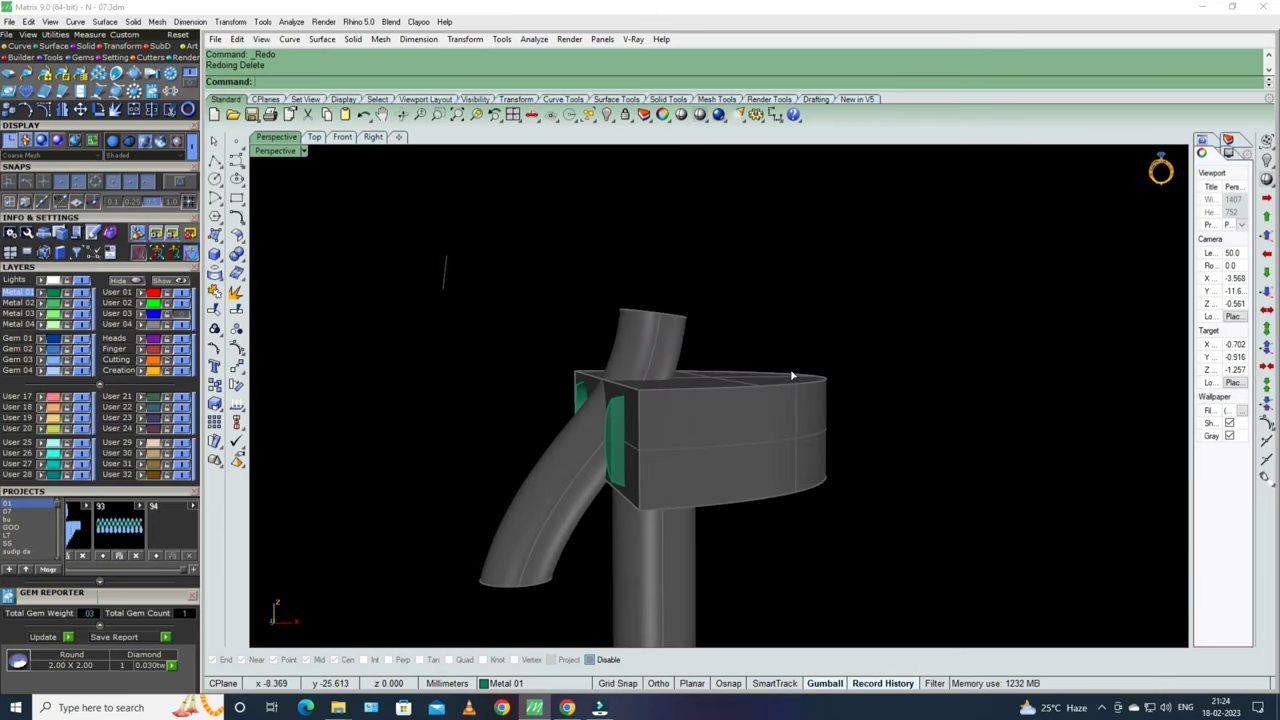
key("ctrl+y")
key("ctrl+y")
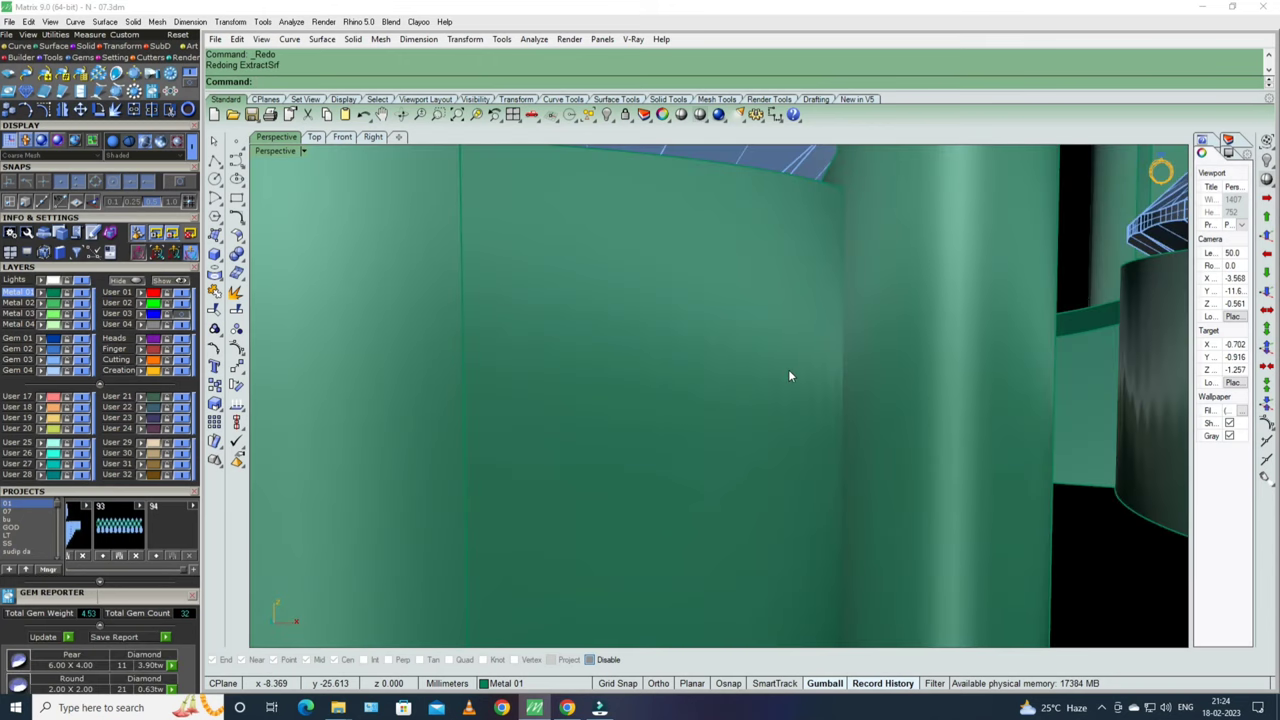
scroll(790, 376, "down", 5)
right_click_drag(790, 376, 741, 400)
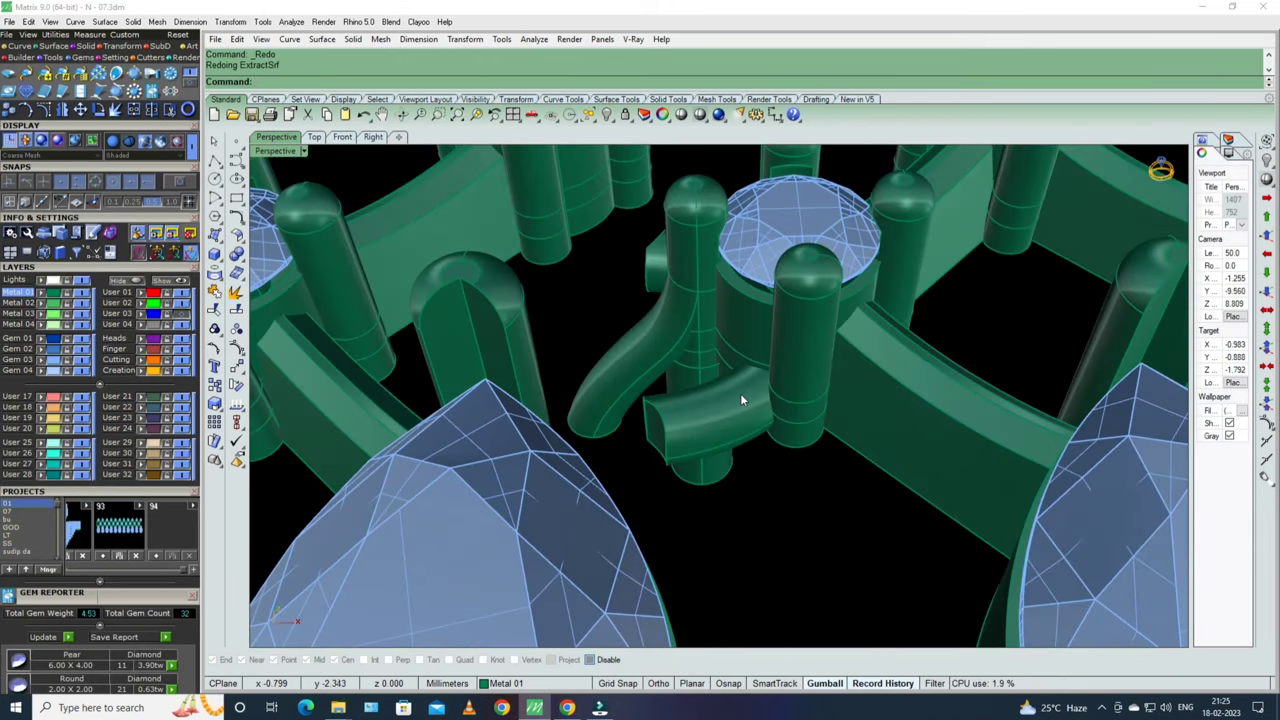
key("ctrl+y")
key("ctrl+y")
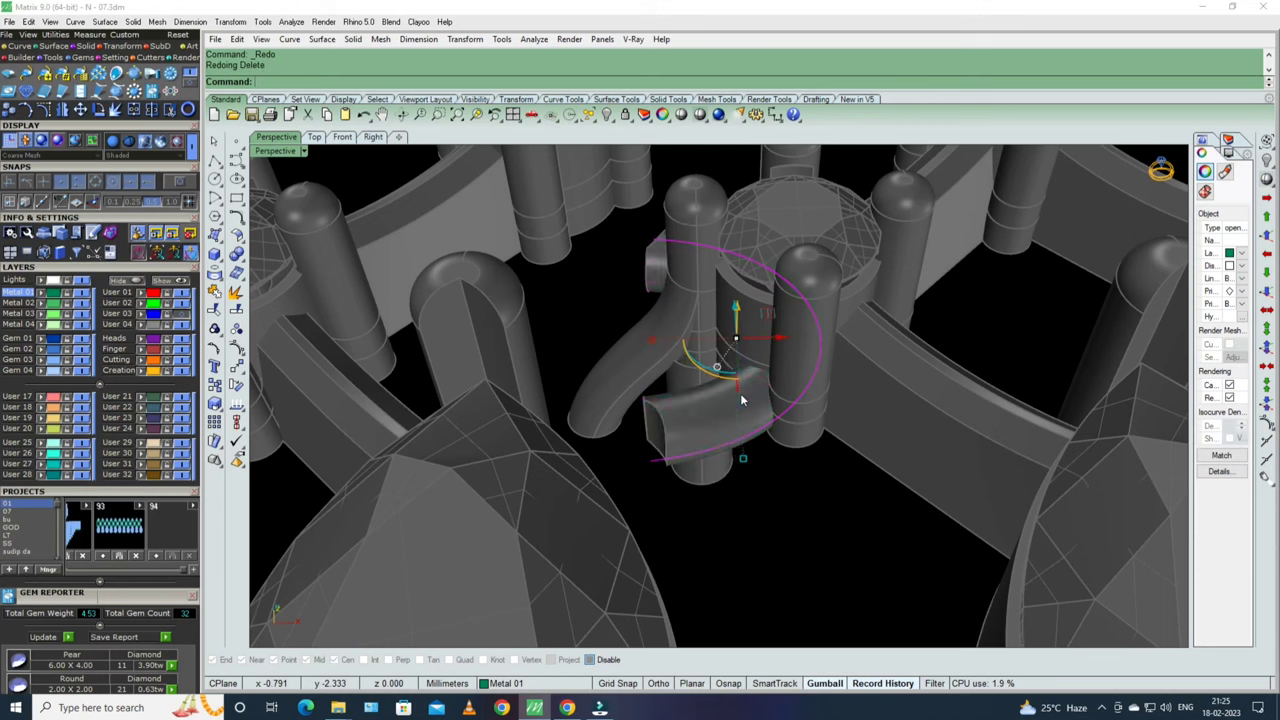
key("ctrl+y")
right_click_drag(740, 399, 727, 442)
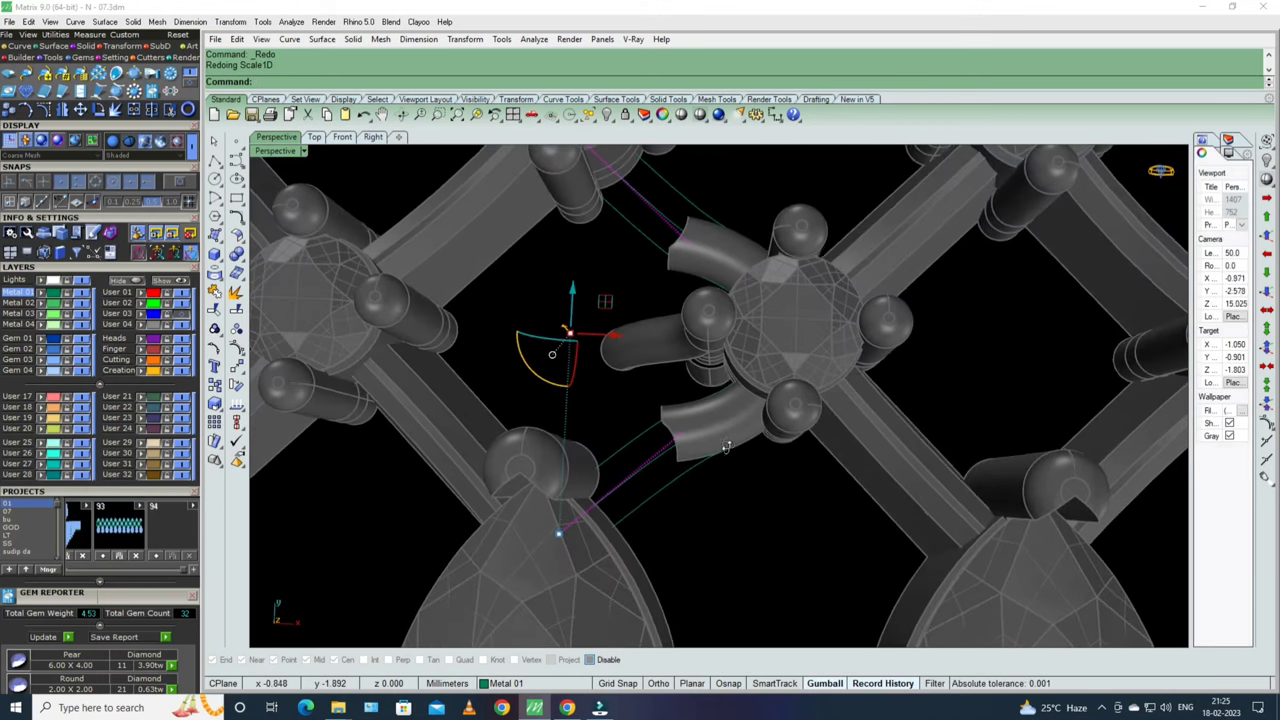
- Redo the one-direction scaling of the arc and unlock the greyed-out objects
key("ctrl+F1")
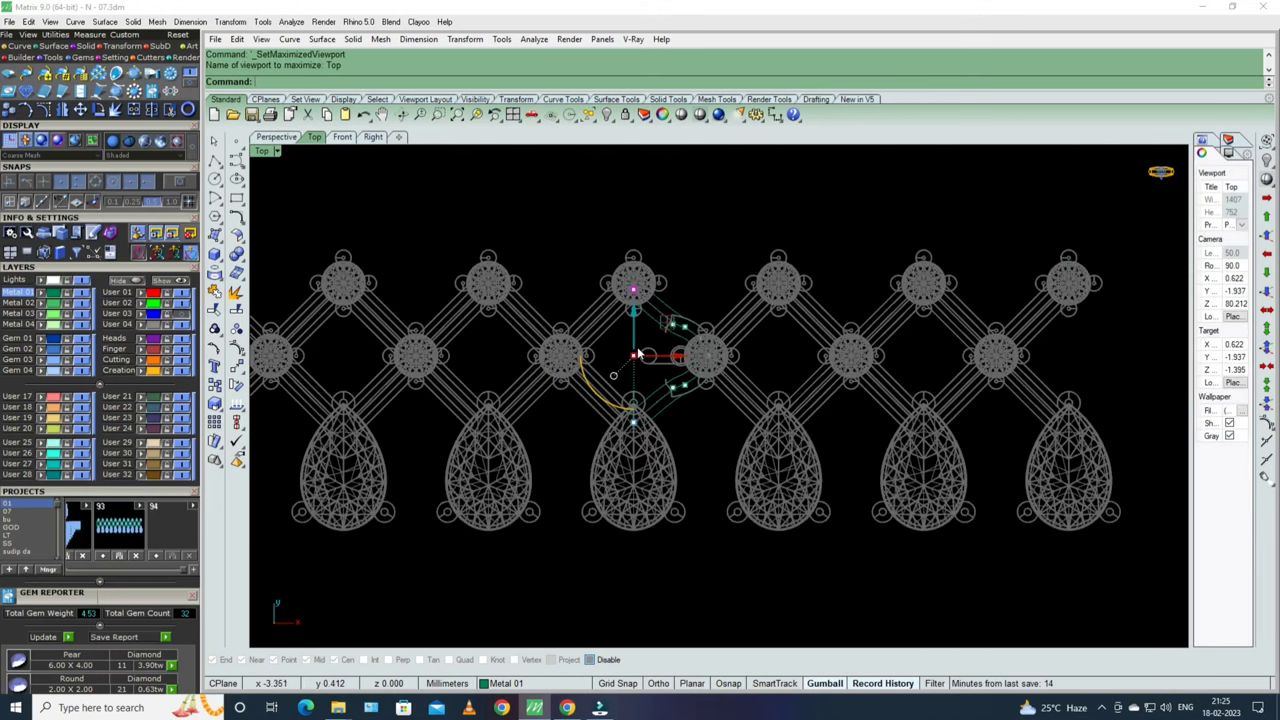
key("ctrl+y")
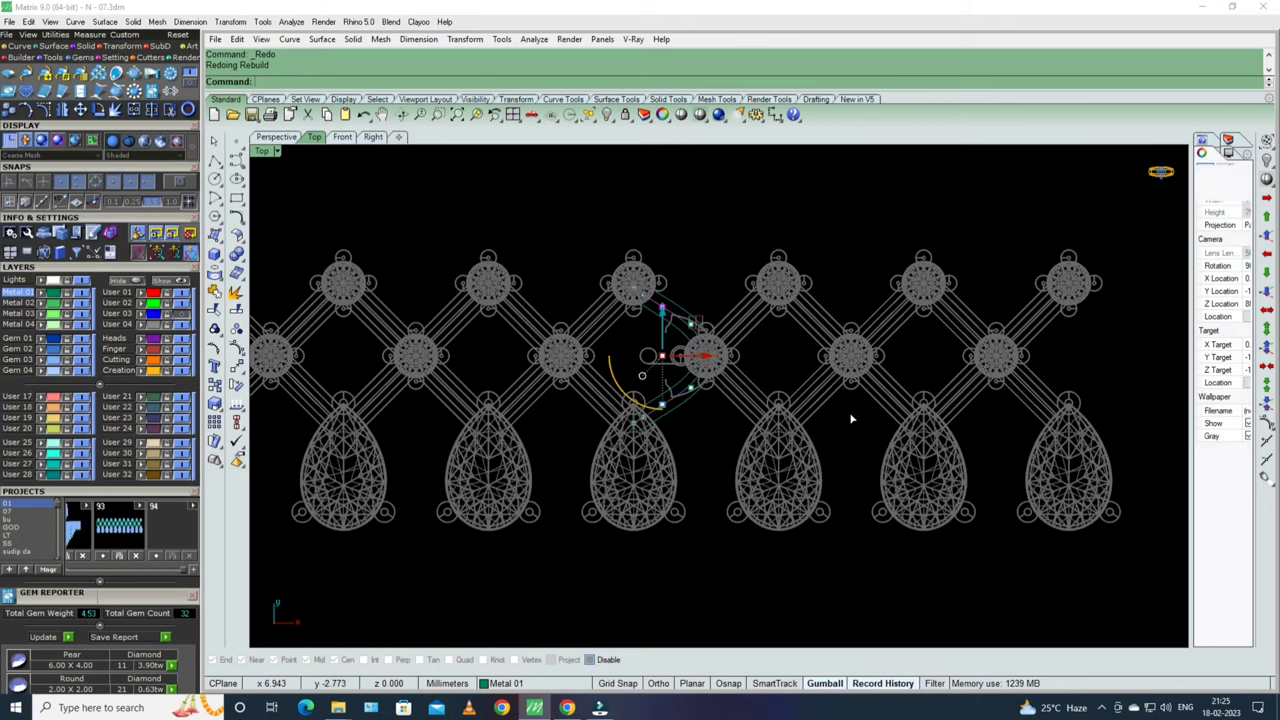
key("Escape")
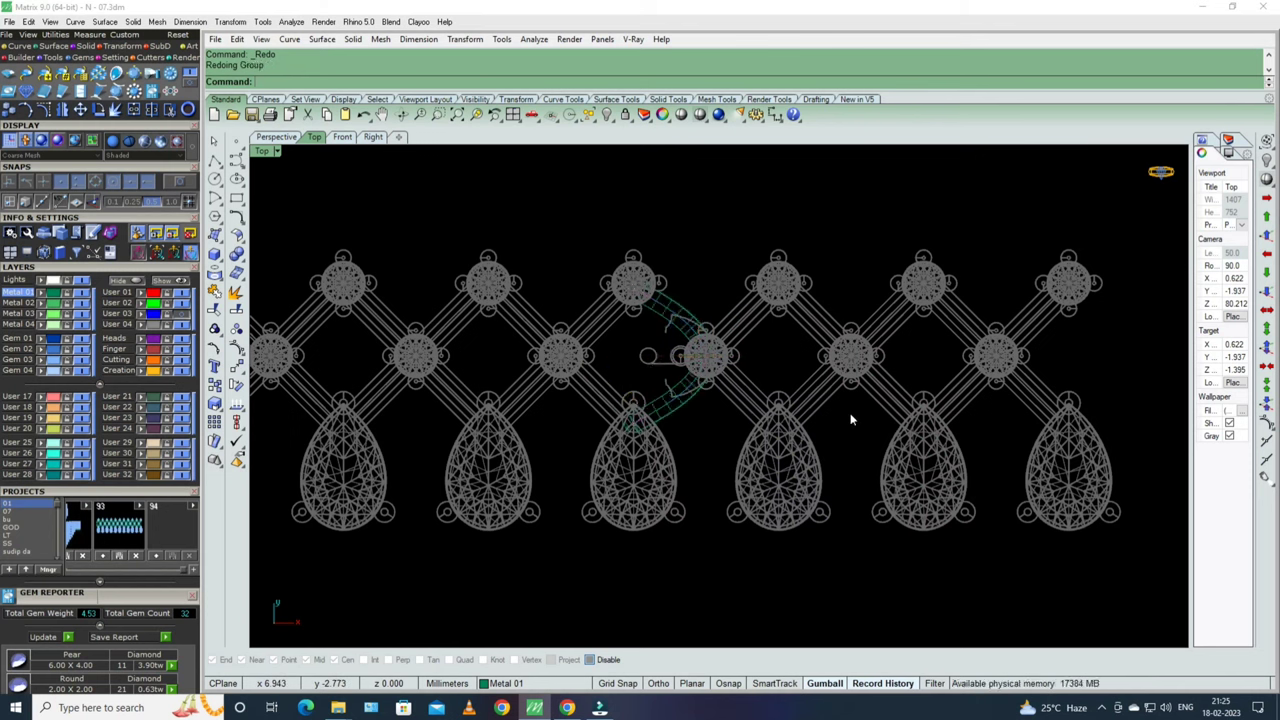
key("ctrl+y")
key("ctrl+y")
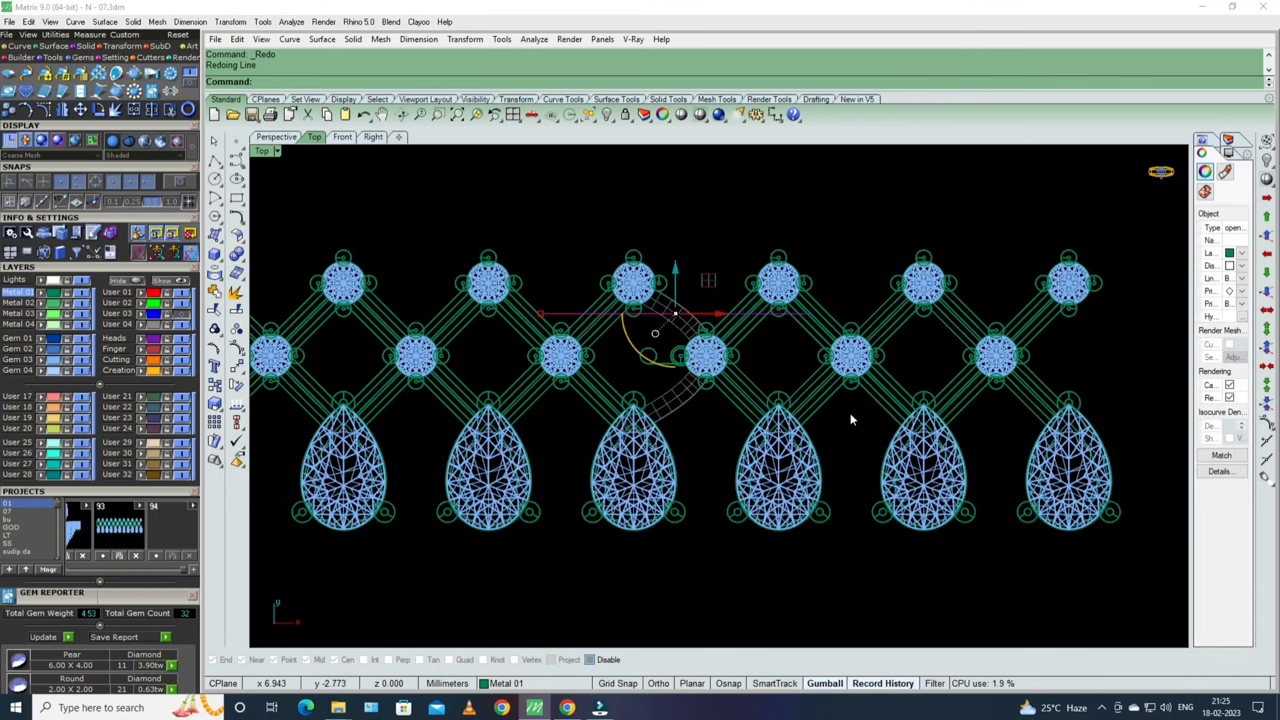
key("ctrl+F4")
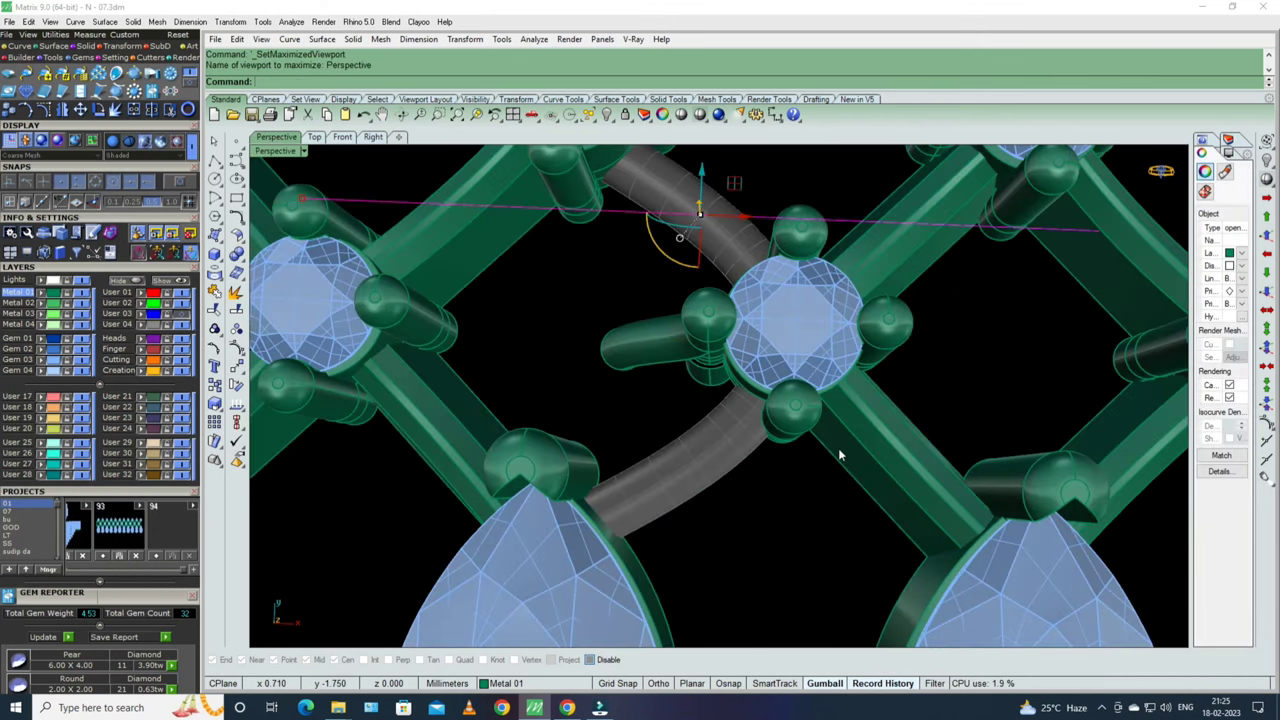
right_click_drag(840, 455, 804, 370)
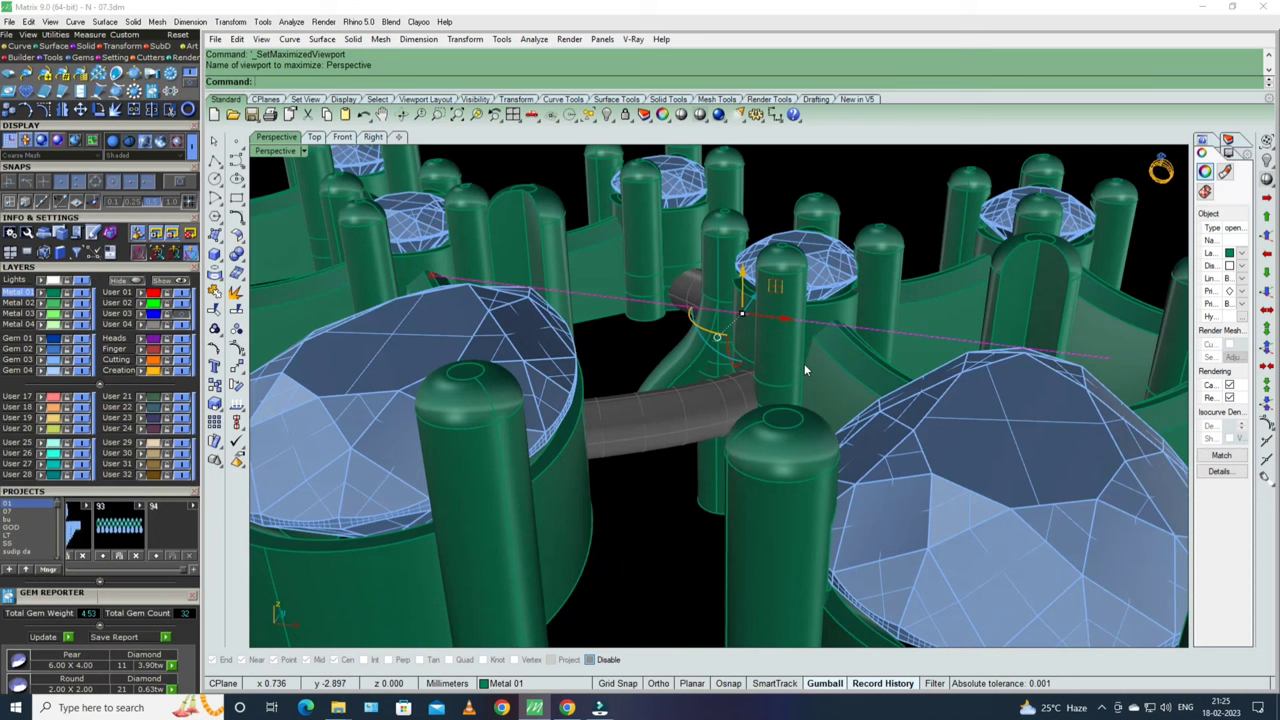
- Redo the remaining steps and show hidden objects to bring back the plate
type("s")
key("Return")
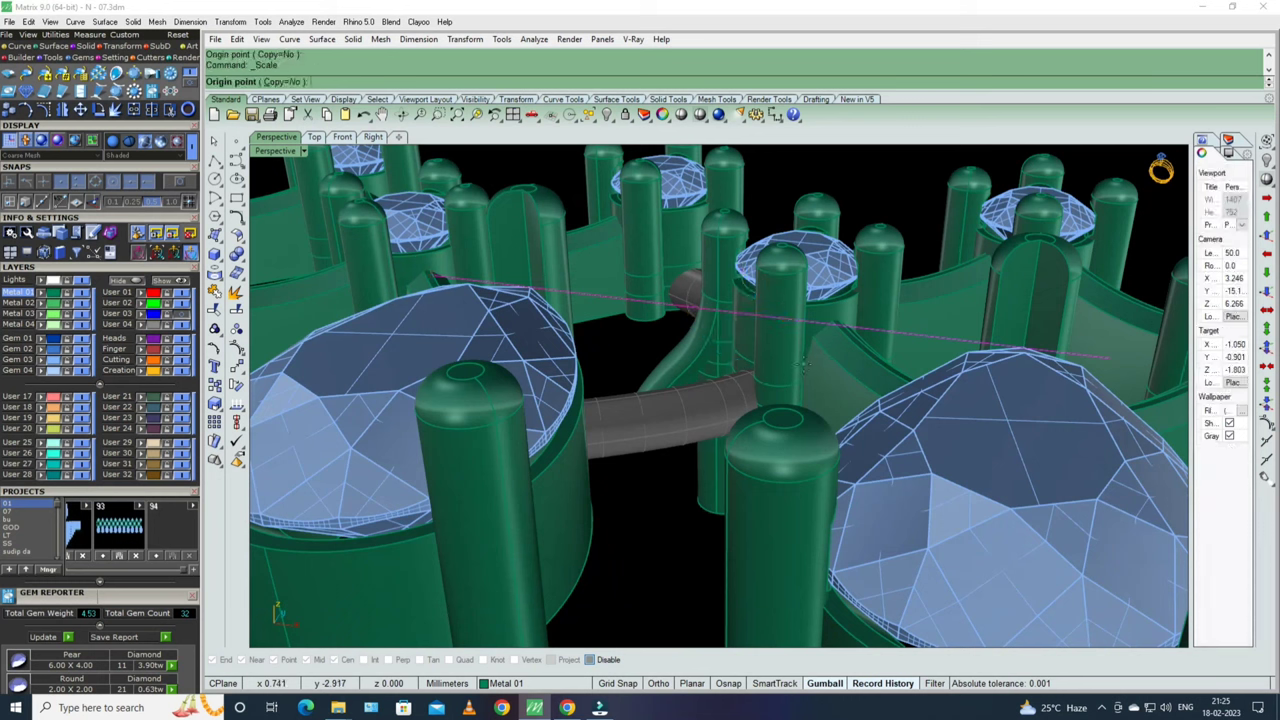
key("Escape")
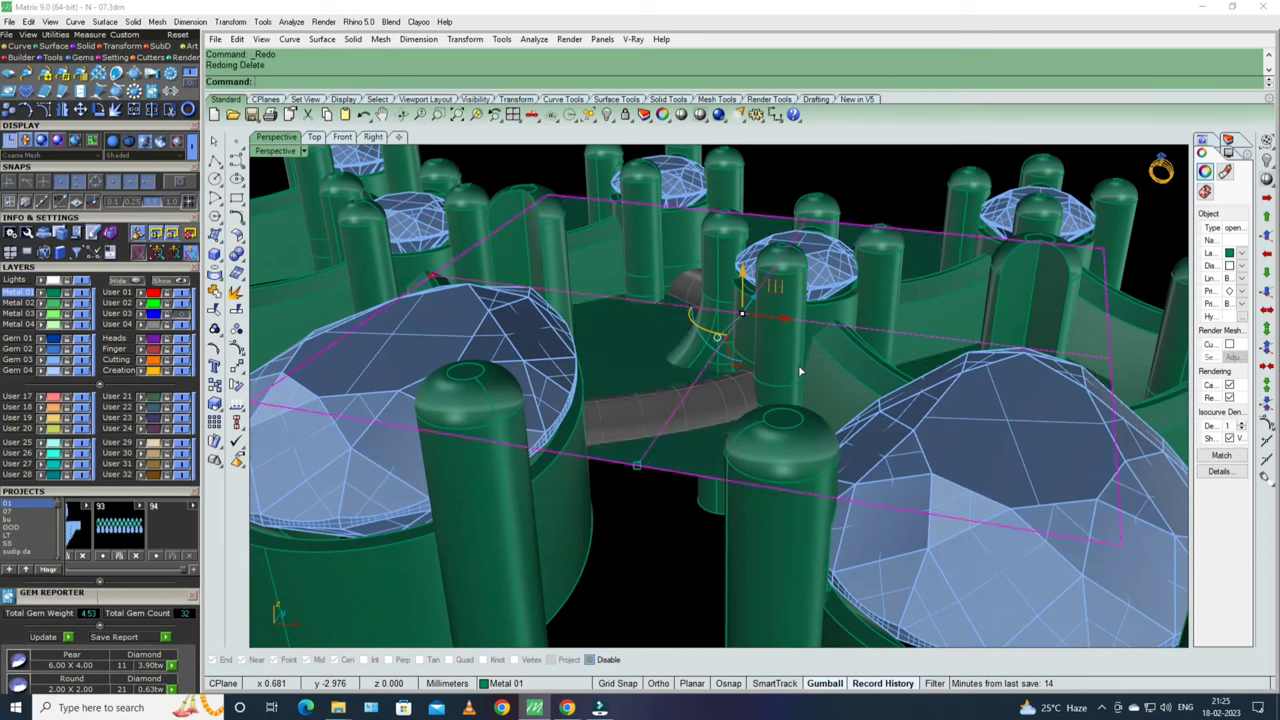
key("ctrl+y")
mouse_move(794, 383)
right_mouse_down()
mouse_move(775, 380)
mouse_move(782, 422)
right_mouse_up()
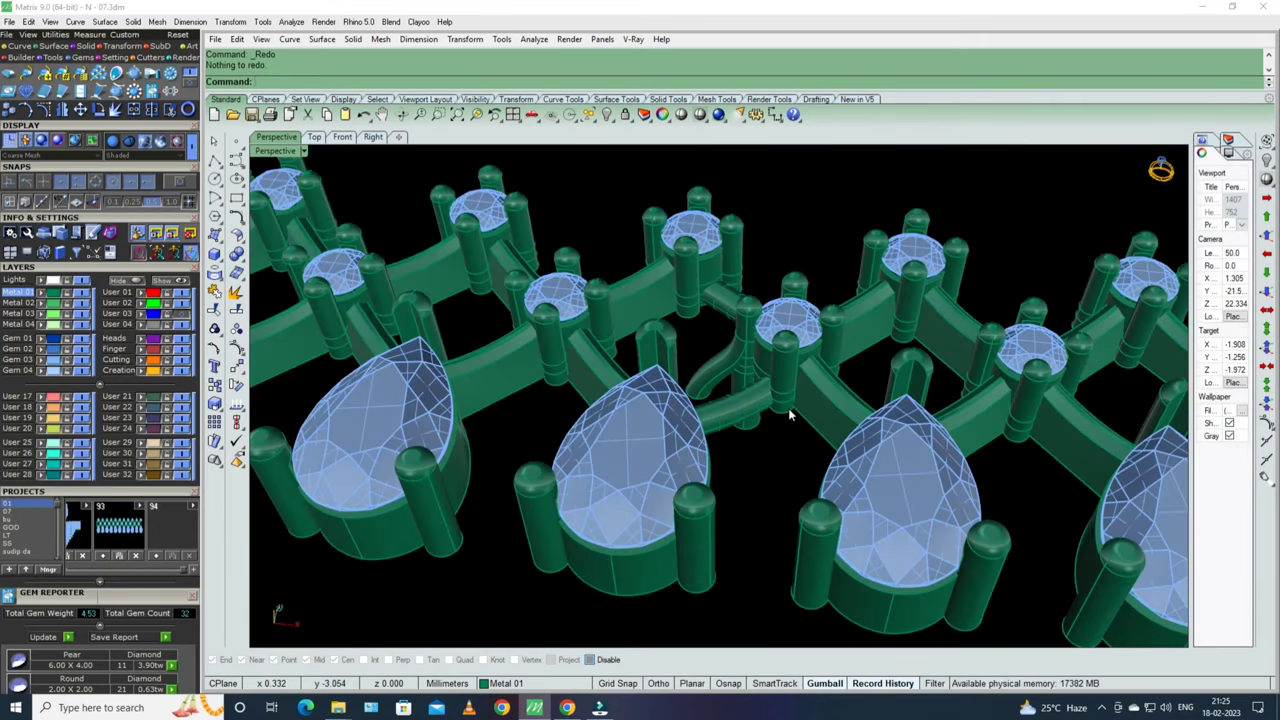
right_click_drag(779, 388, 722, 288)
type("HH")
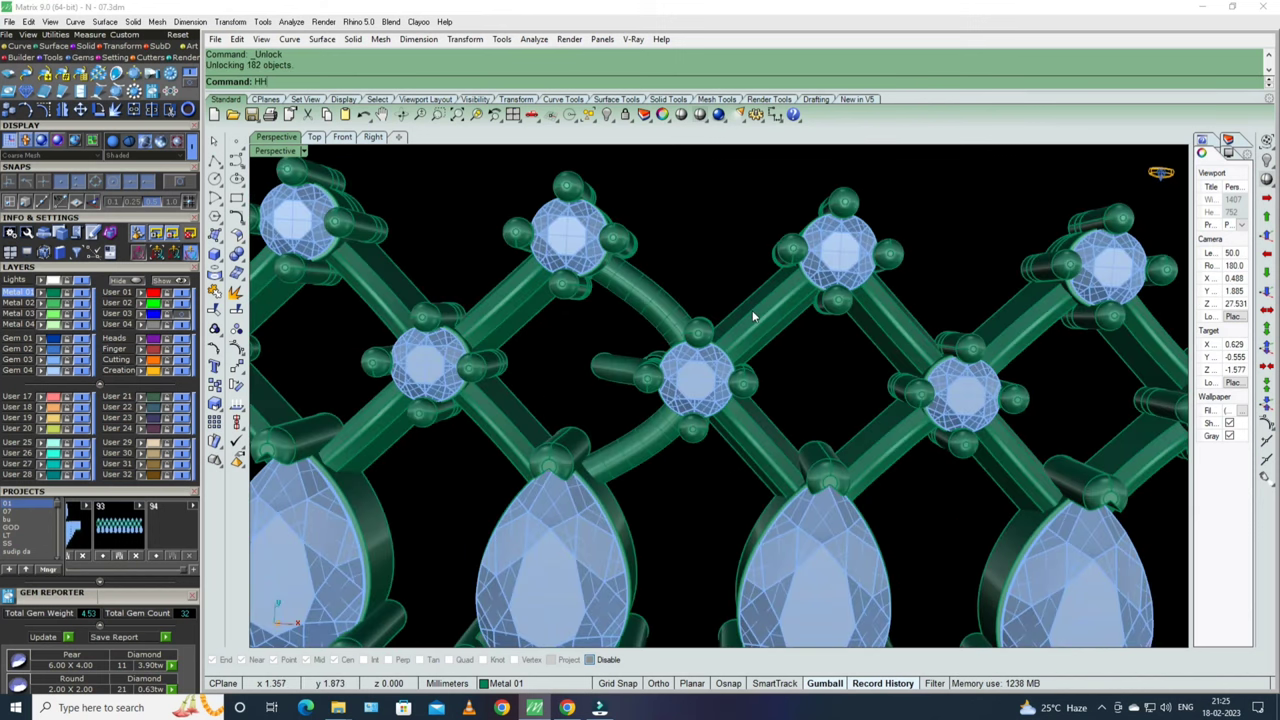
key("ctrl+shift+alt+h")
right_click_drag(737, 340, 769, 363)
- Duplicate the centre gem's girdle edge and offset it outward into a larger circle
key("ctrl+F1")
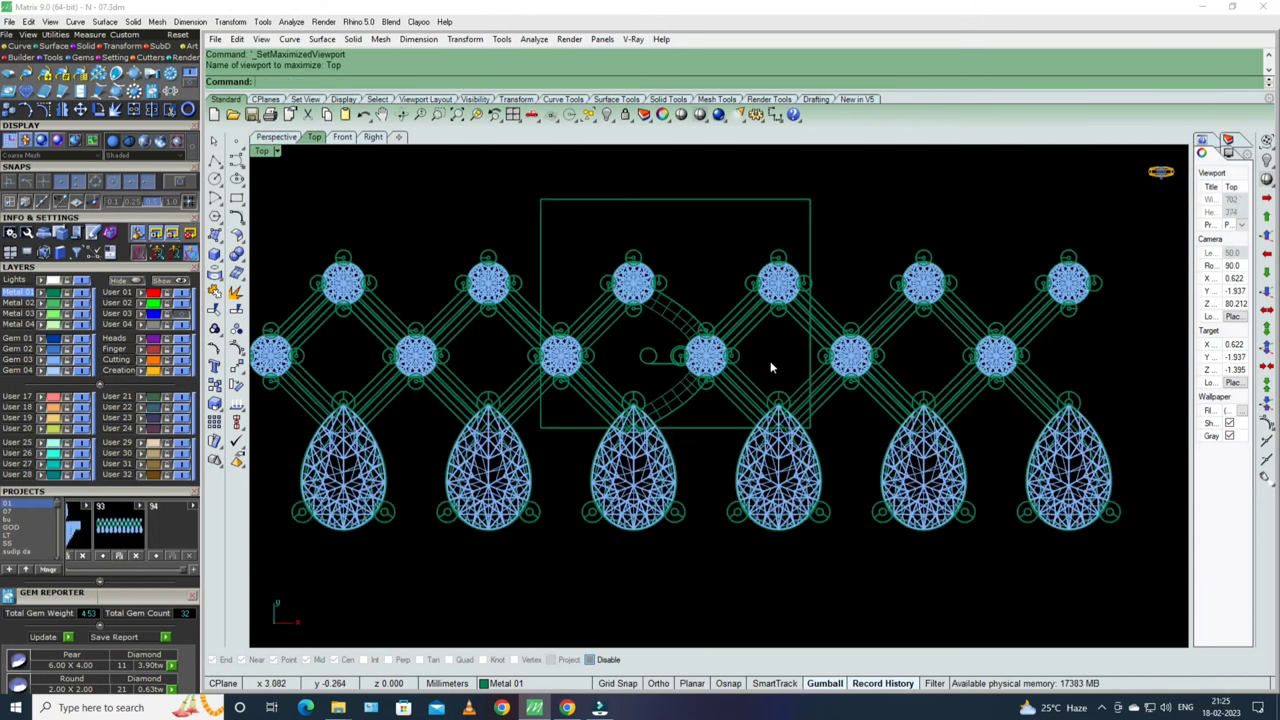
scroll(755, 342, "up", 3)
scroll(760, 357, "up", 1)
scroll(720, 378, "up", 5)
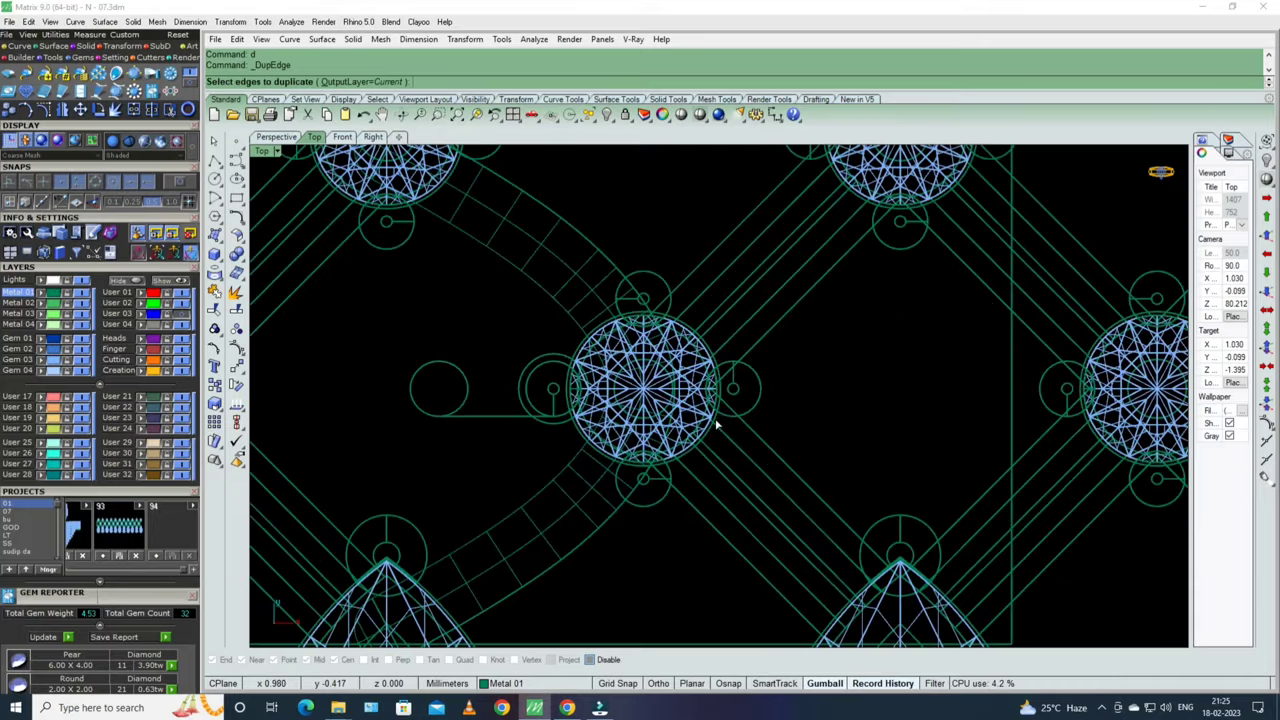
scroll(716, 423, "up", 2)
left_click(716, 423)
type("O")
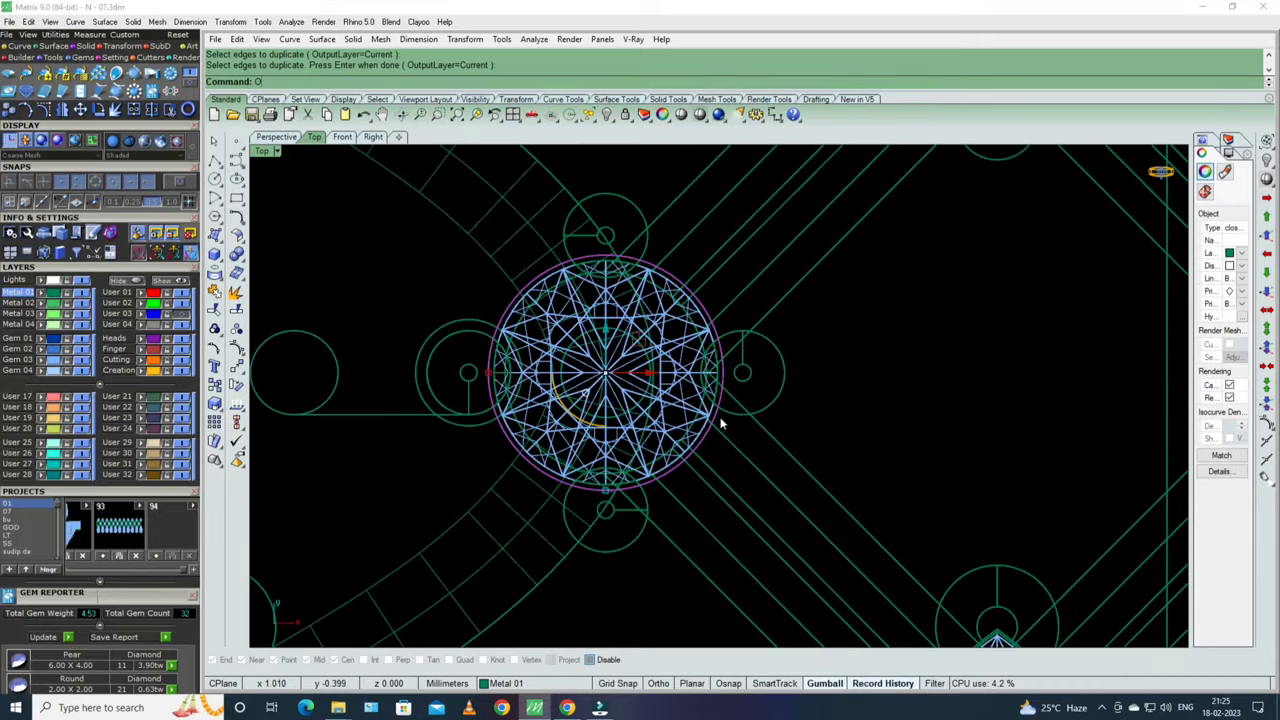
scroll(722, 424, "down", 4)
type("f")
key("Return")
key("Return")
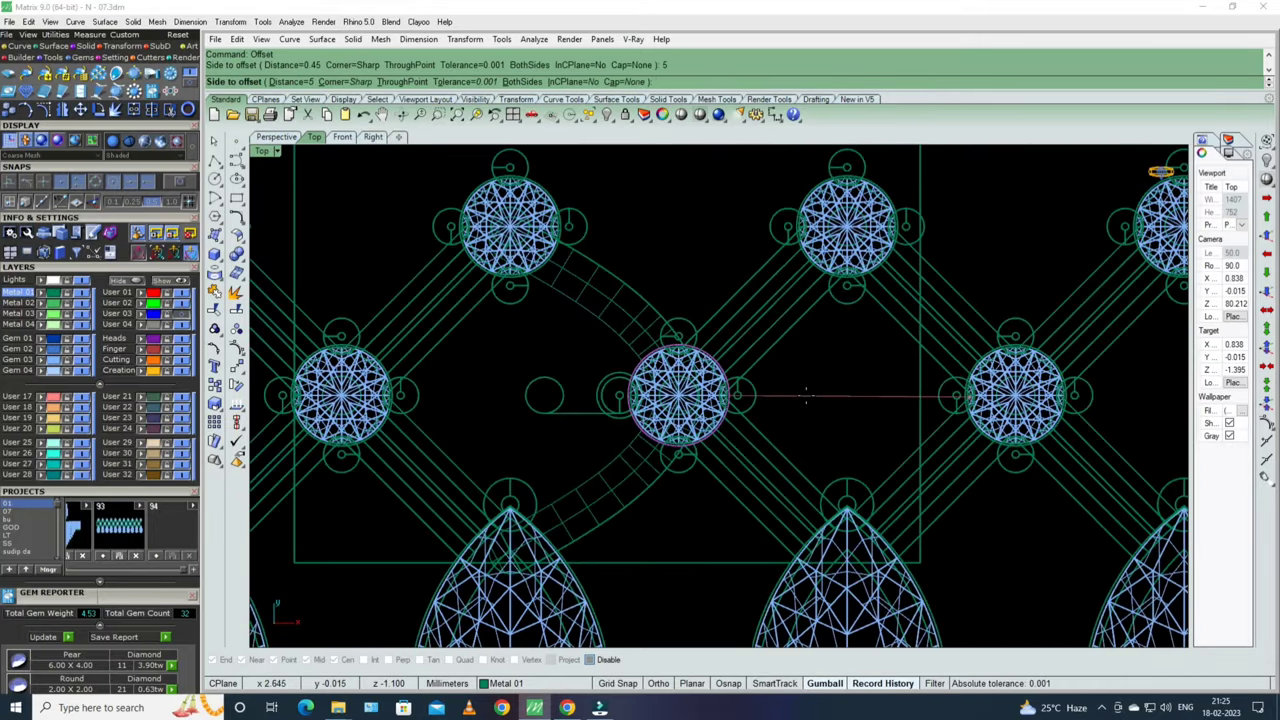
key("Return")
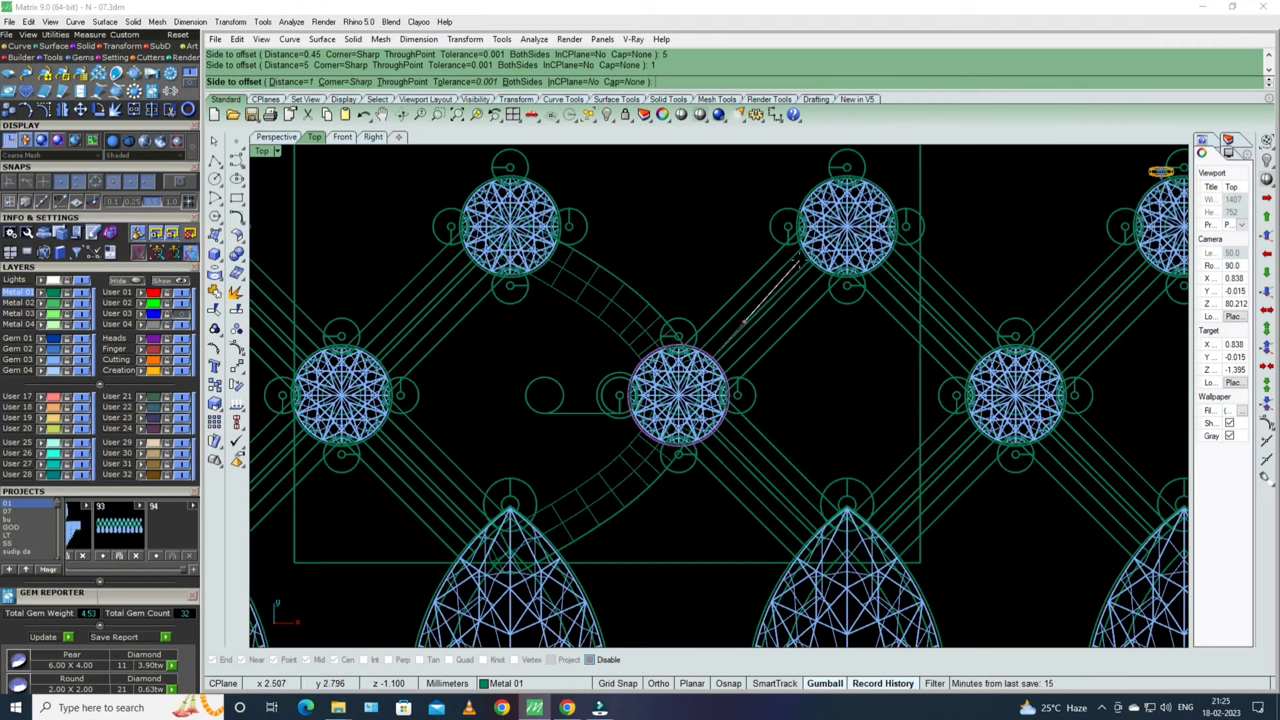
left_click(799, 261)
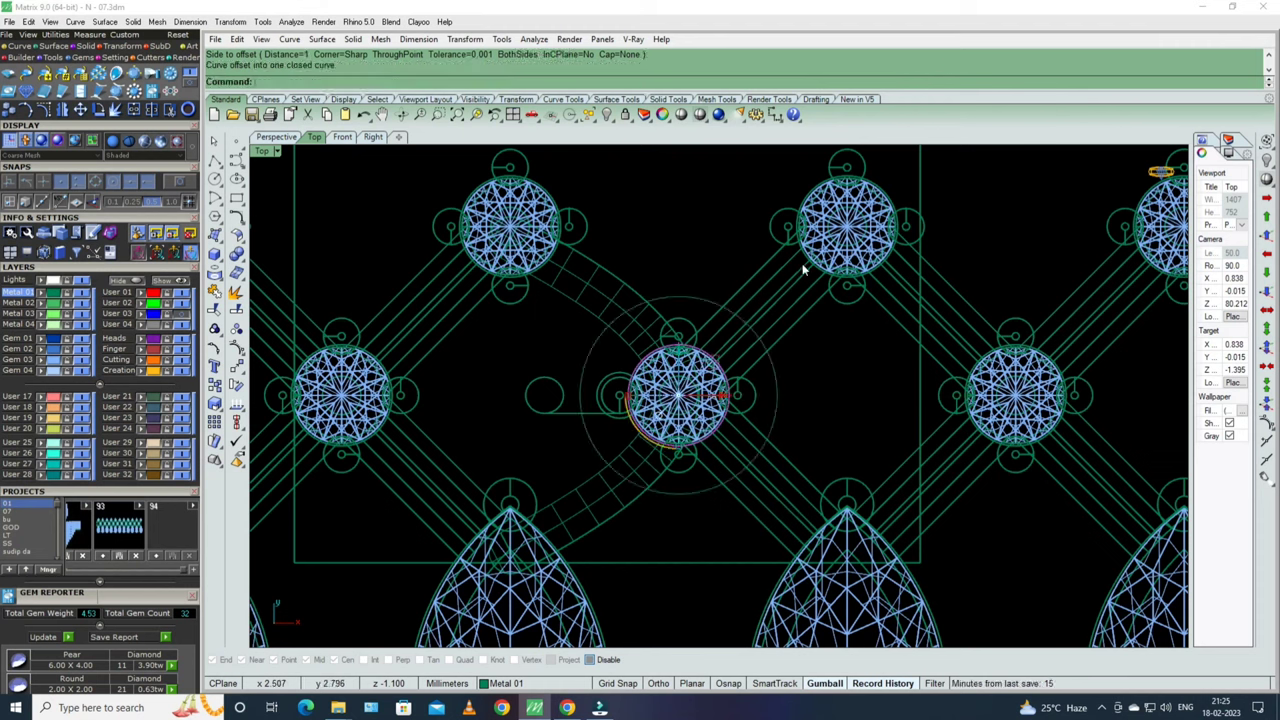
- Draw a horizontal line left from the circle's bottom and mirror it to the top
left_click(775, 381)
type("l")
key("Return")
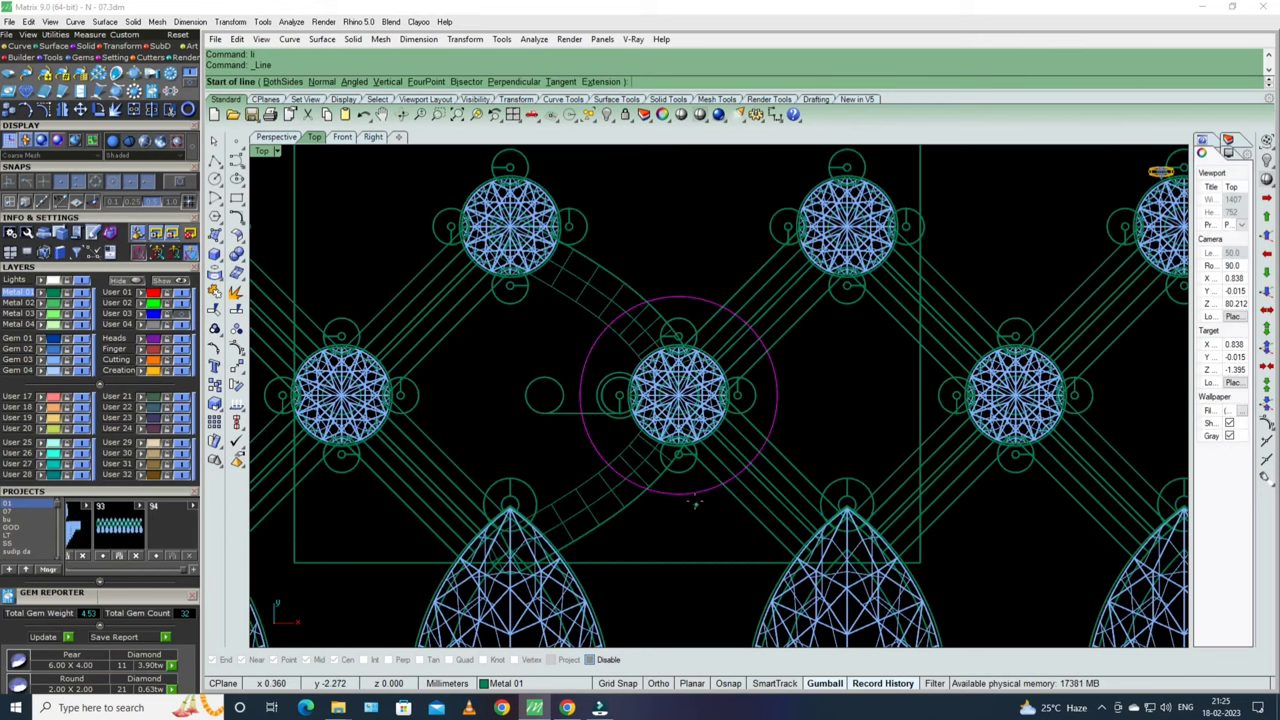
left_click(682, 503)
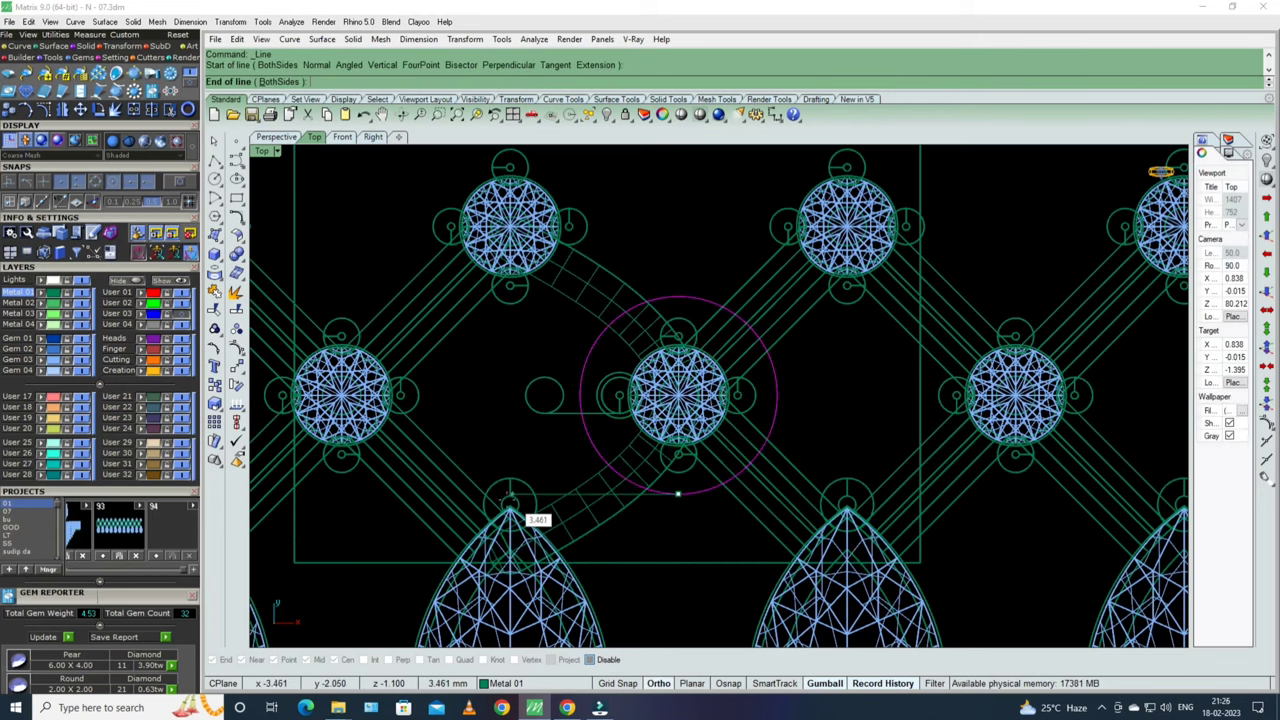
left_click(506, 495)
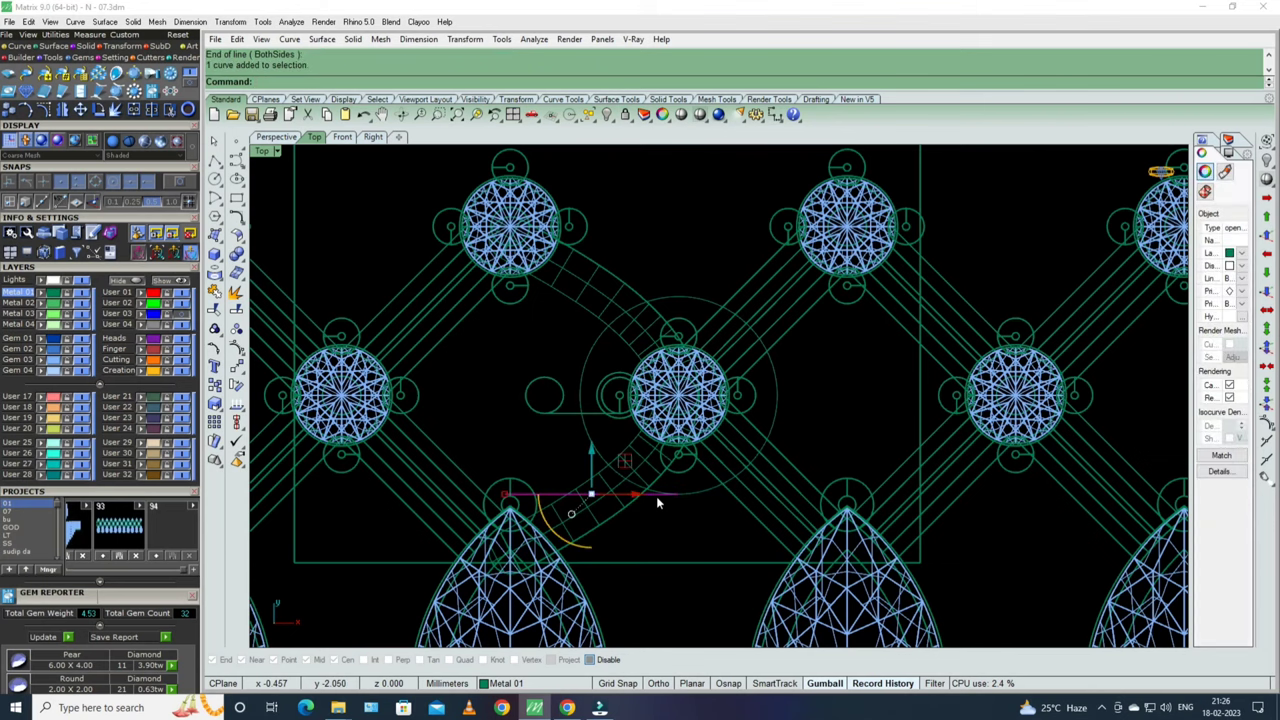
type("mirror")
key("Return")
left_click(691, 488)
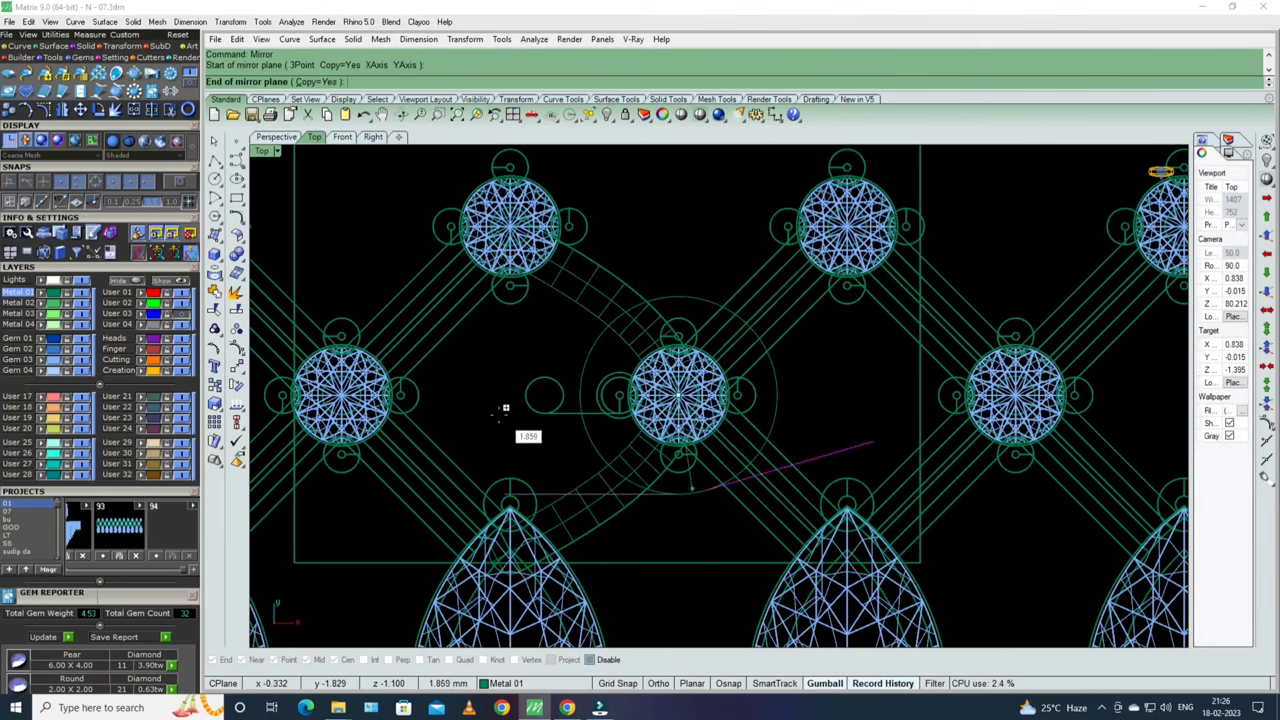
left_click(500, 406)
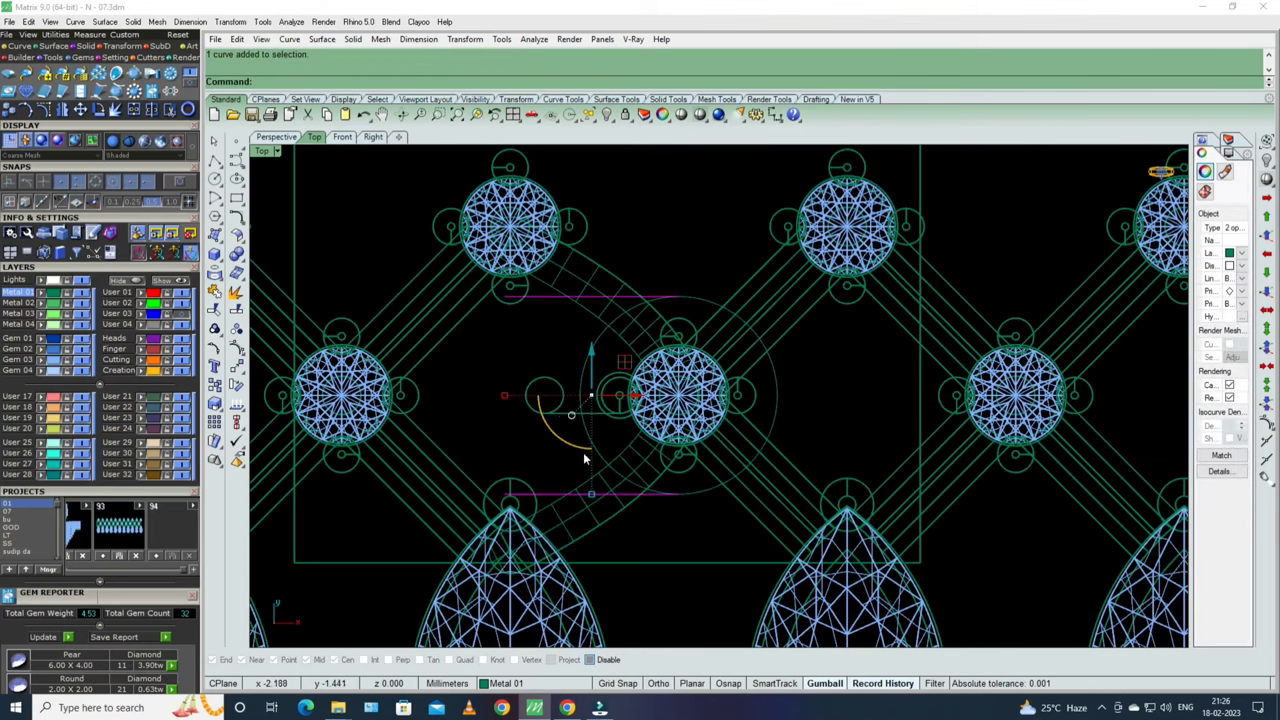
- Trim away the circle's left arc and join it with both lines into one curve
type("trim")
key("Return")
left_click(596, 452)
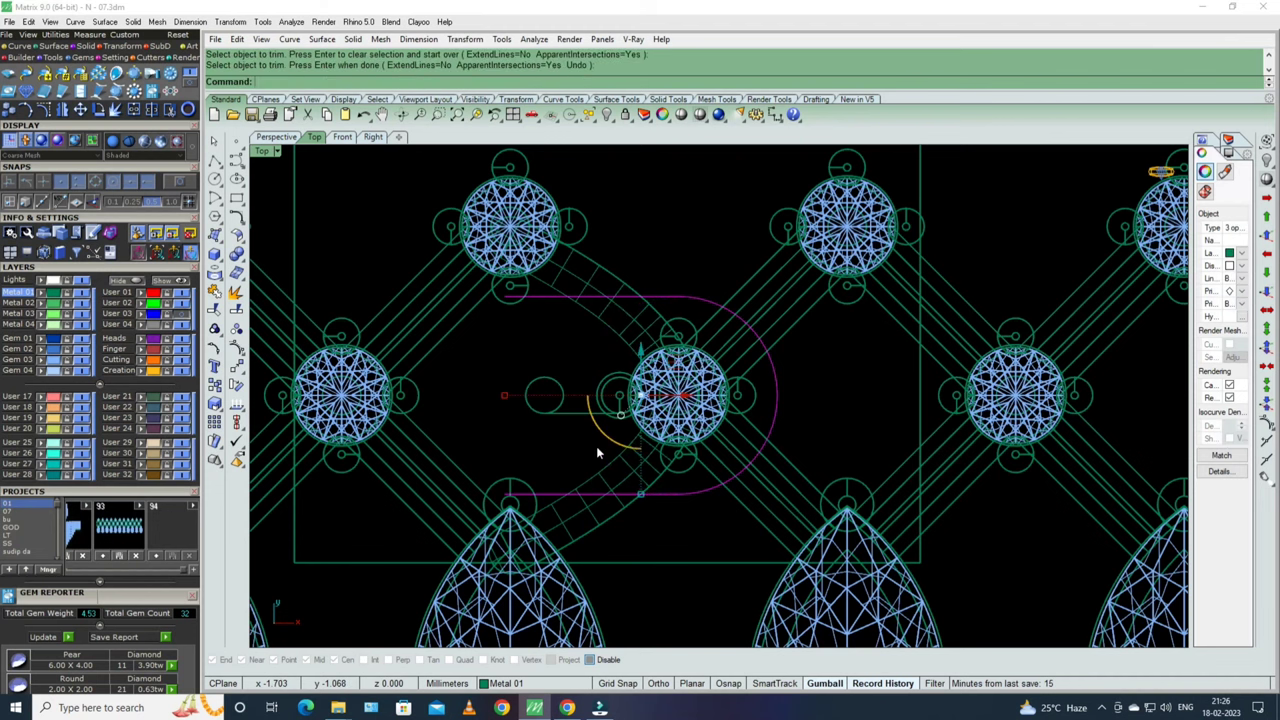
key("Return")
key("ctrl+j")
key("ctrl+F4")
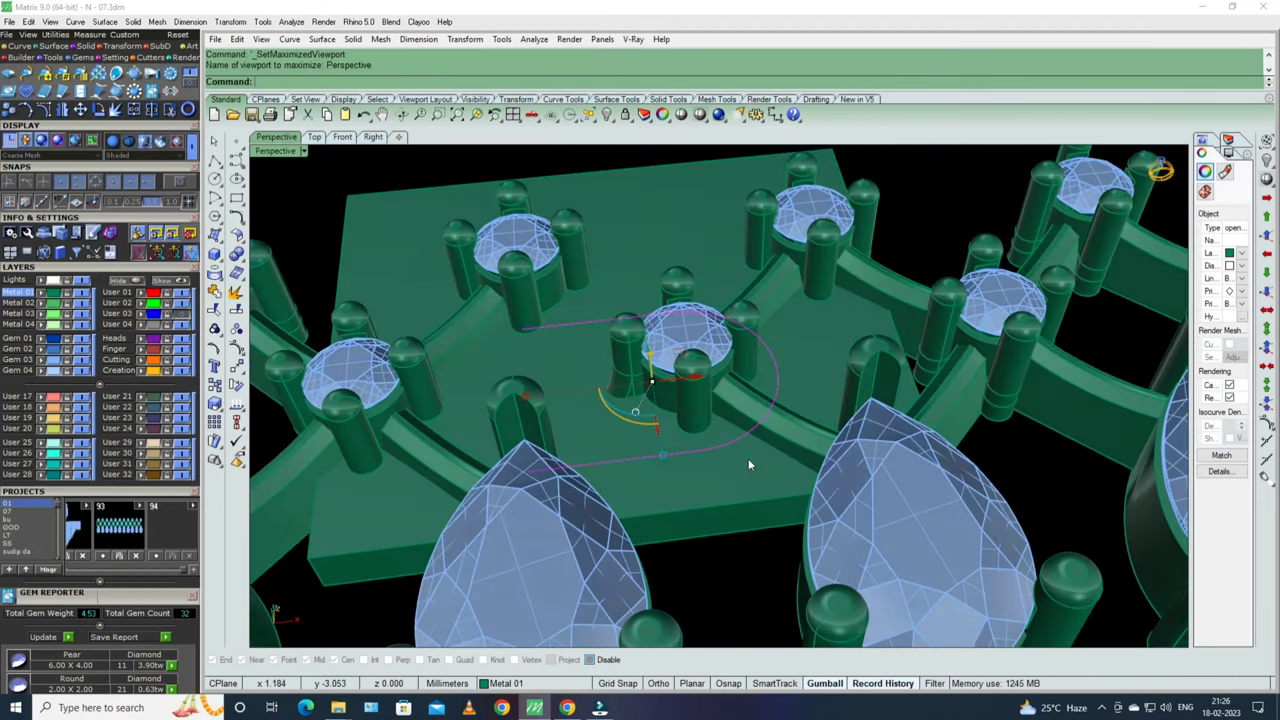
- Delete the rectangular plate and extrude the D-shaped surface into a 1.1-deep solid
right_click_drag(336, 332, 639, 424)
key("Delete")
left_click(605, 417)
type("ExtendSrf")
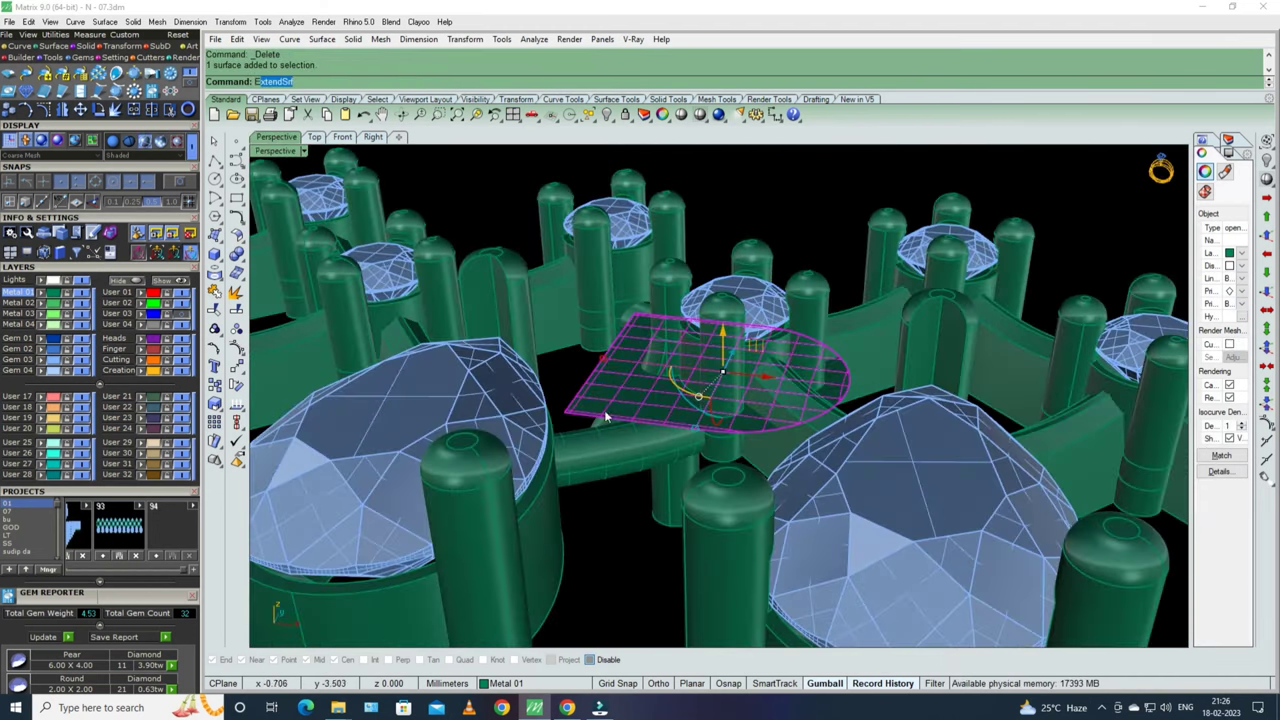
left_click(236, 255)
left_click(312, 318)
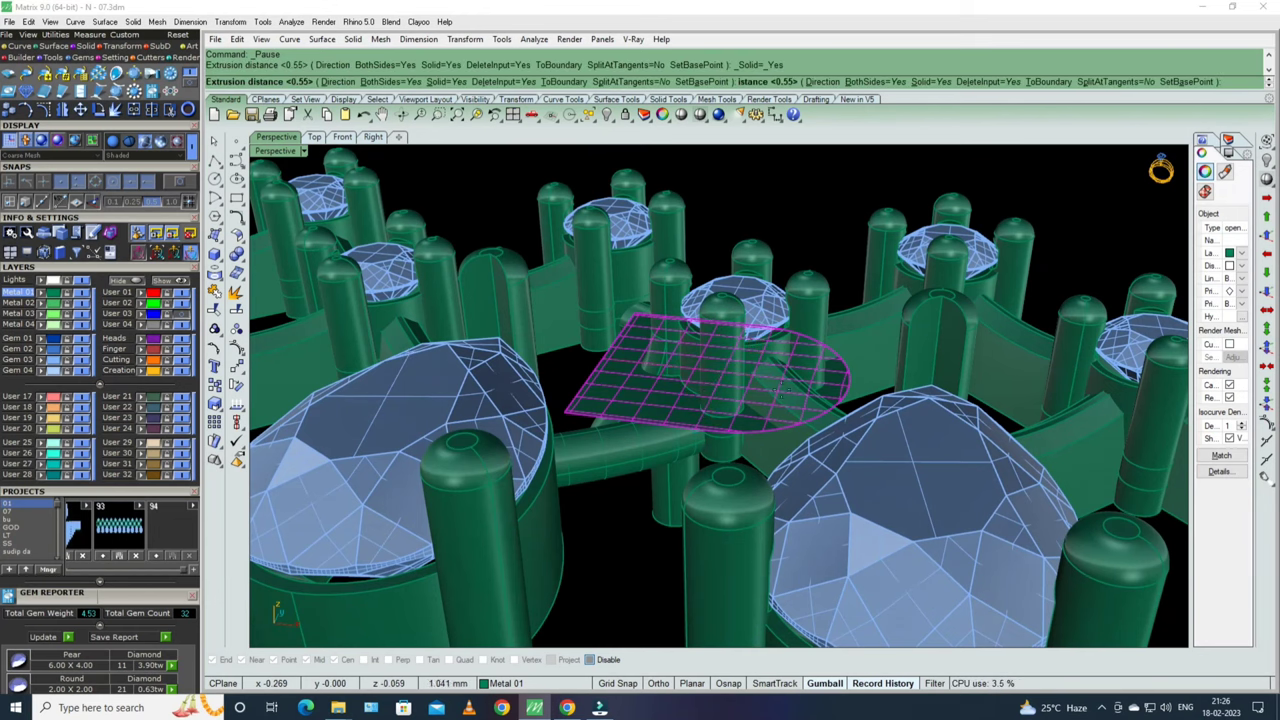
type("B")
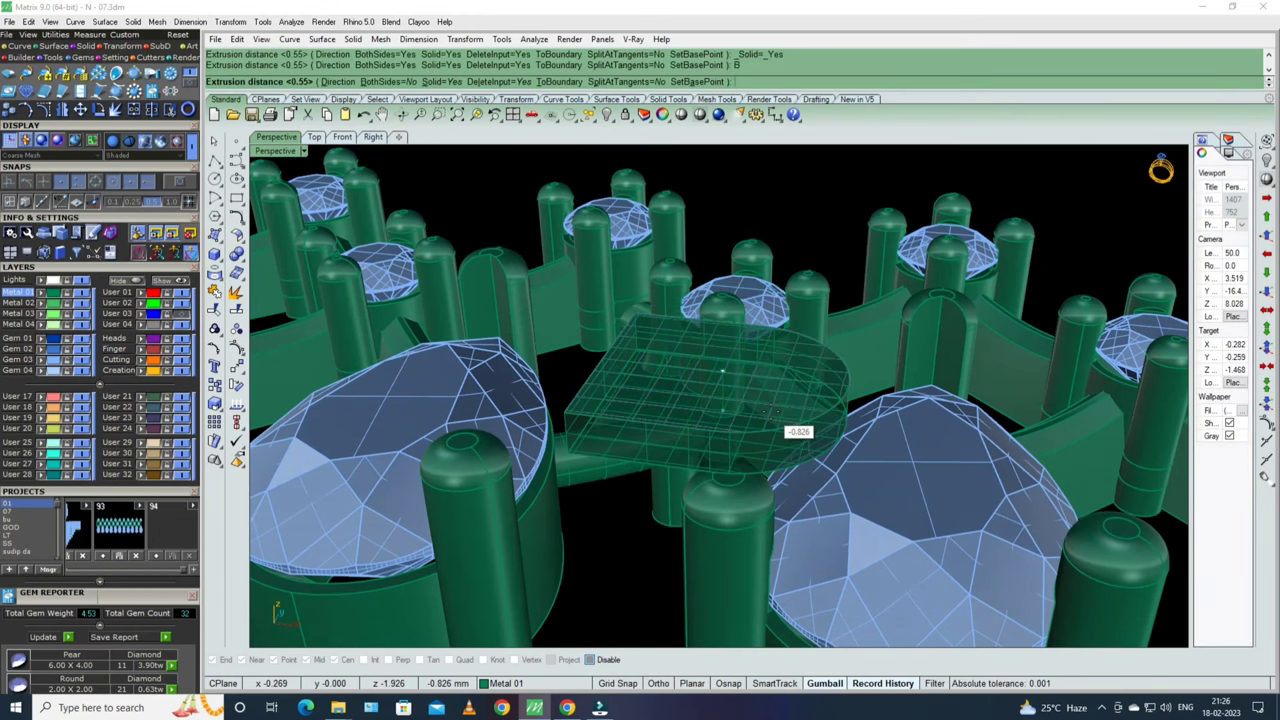
left_click(772, 412)
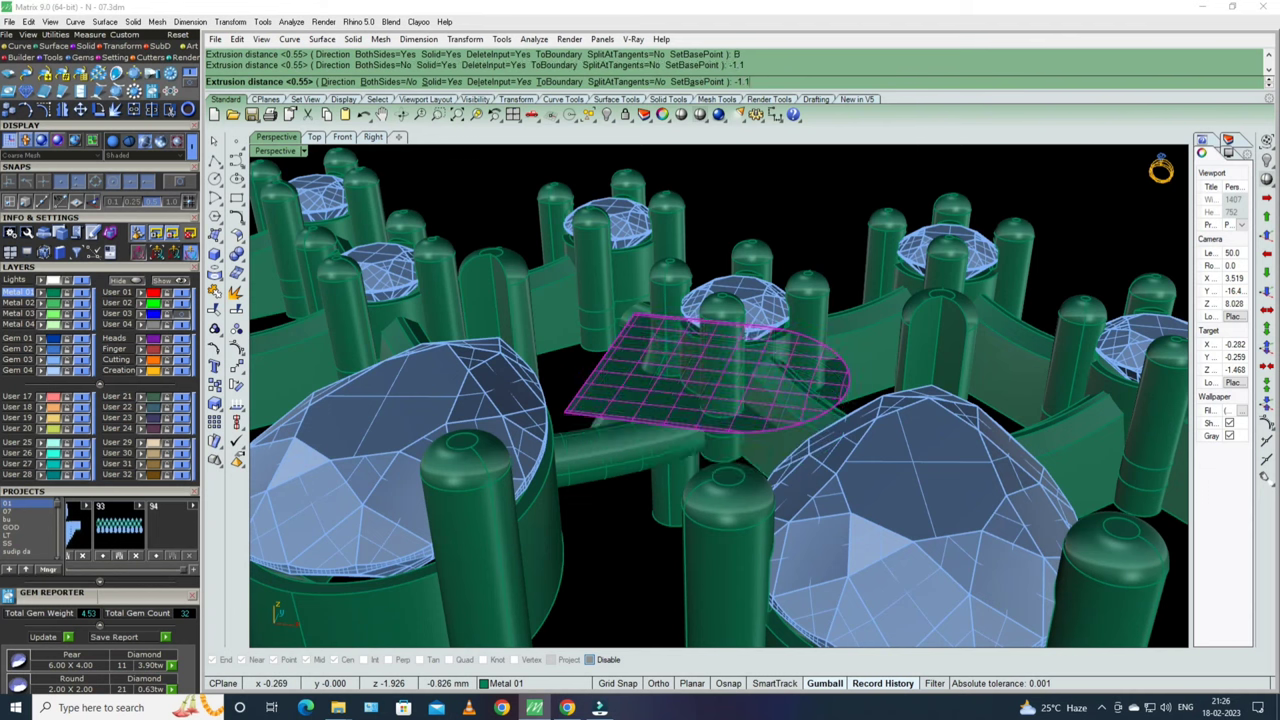
- Delete the extra extruded polysurface and select the surrounding settings and gems
mouse_move(770, 410)
right_mouse_down()
mouse_move(731, 269)
mouse_move(763, 424)
right_mouse_up()
left_click(763, 424)
key("Delete")
mouse_move(724, 377)
right_mouse_down()
mouse_move(728, 354)
mouse_move(720, 363)
mouse_move(808, 410)
mouse_move(760, 380)
mouse_move(828, 494)
right_mouse_up()
key("ctrl+a")
- Lock the surrounding settings and gems, then wrap the green band in a control cage
left_click(808, 405, "ctrl")
key("ctrl+l")
left_click(755, 372)
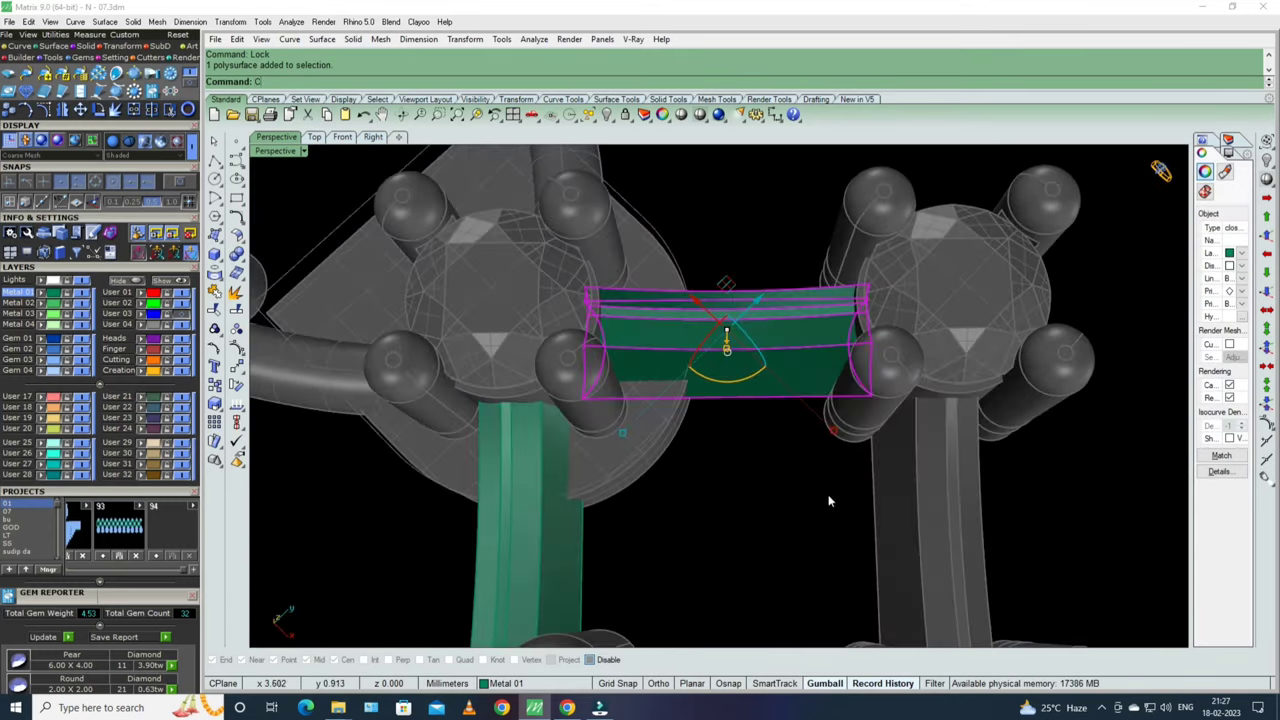
key("Return")
key("Return")
mouse_move(749, 361)
right_mouse_down()
mouse_move(761, 388)
mouse_move(533, 516)
right_mouse_up()
key("ctrl+z")
key("ctrl+y")
key("ctrl+y")
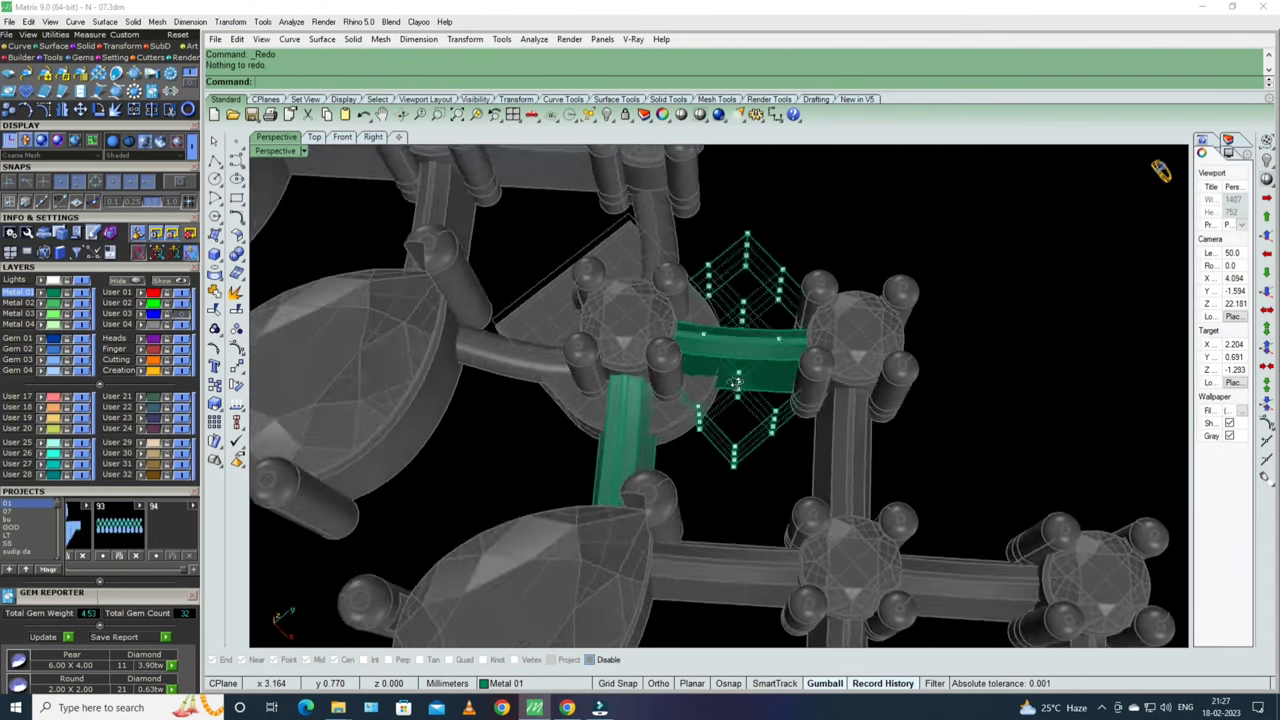
- Window-select the cage's control points and inspect the caged band from several angles
left_click_drag(729, 328, 770, 187)
right_click_drag(787, 358, 803, 343)
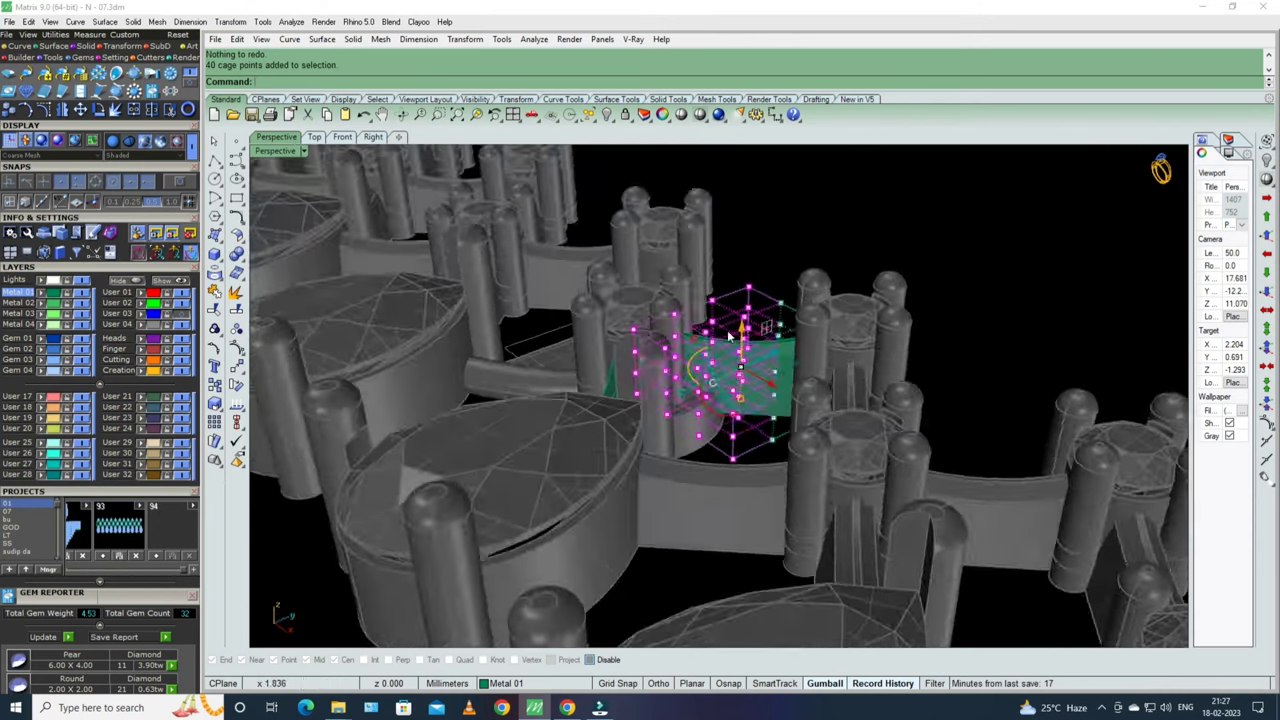
scroll(803, 343, "up", 3)
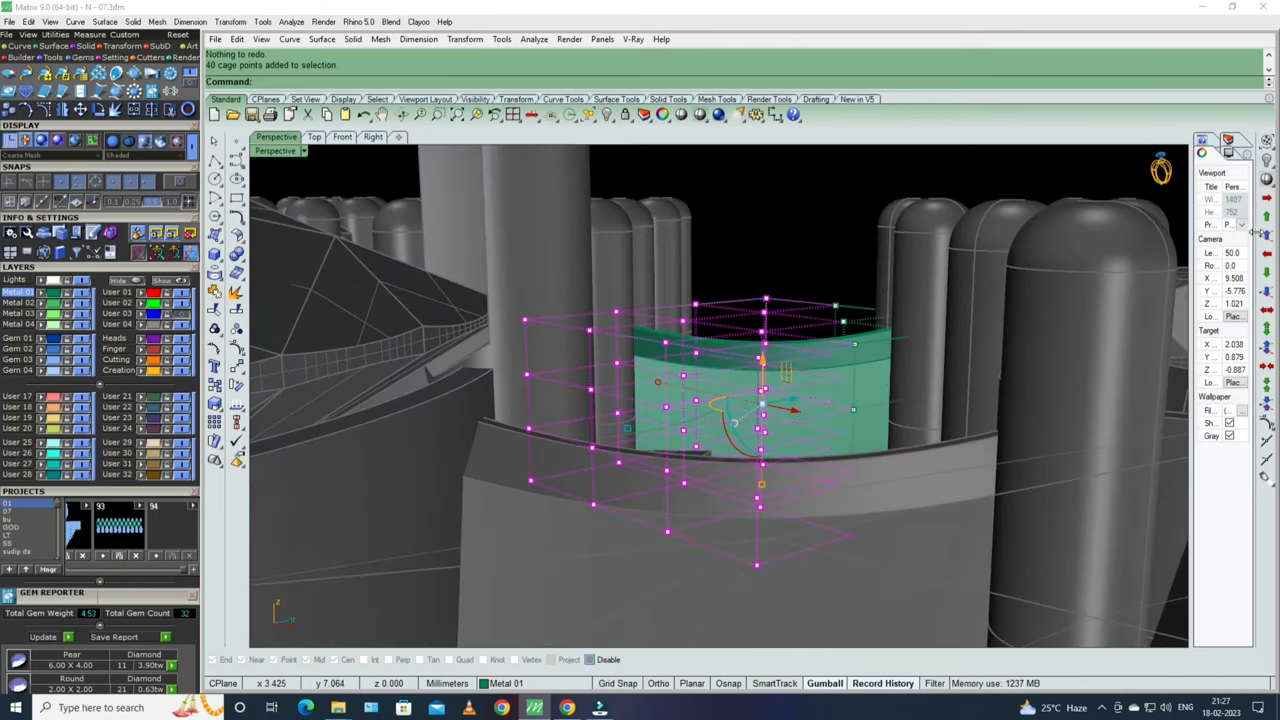
right_click_drag(760, 300, 731, 233)
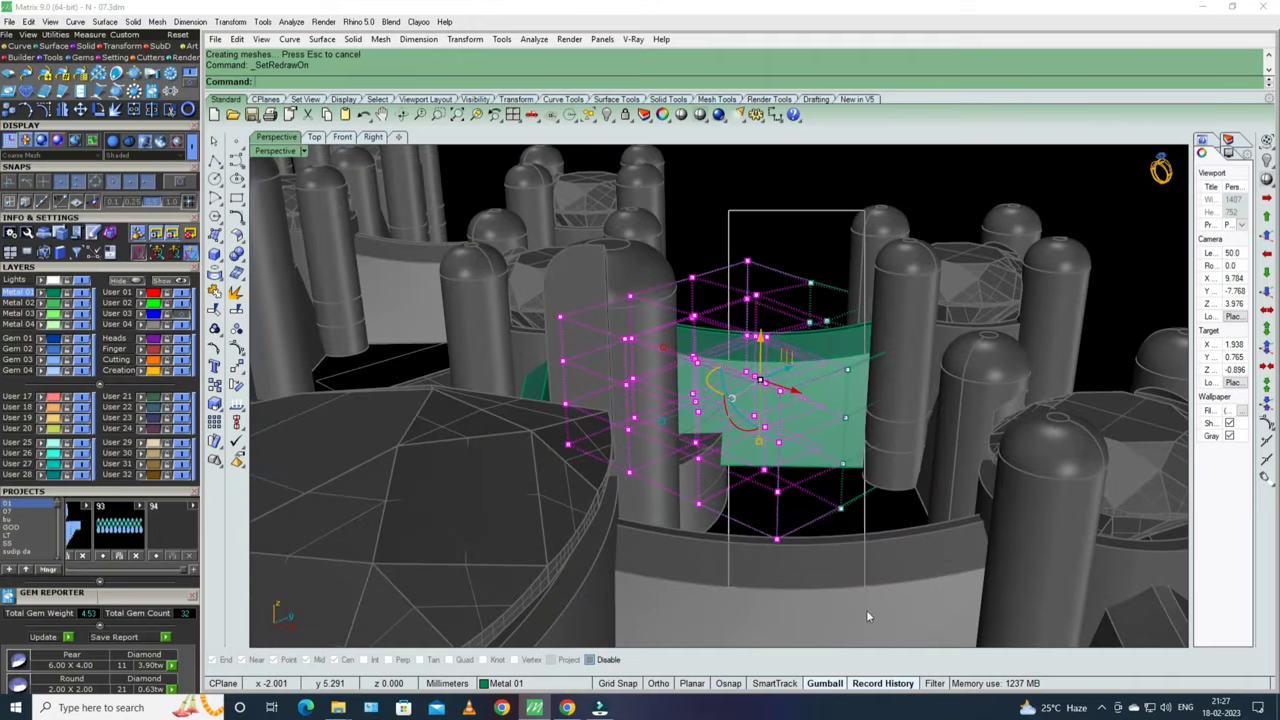
mouse_move(868, 616)
right_mouse_down()
mouse_move(675, 378)
mouse_move(793, 469)
mouse_move(801, 392)
right_mouse_up()
- Undo an accidental move of the band and draw a vertical line beside the tall column
left_click(812, 394)
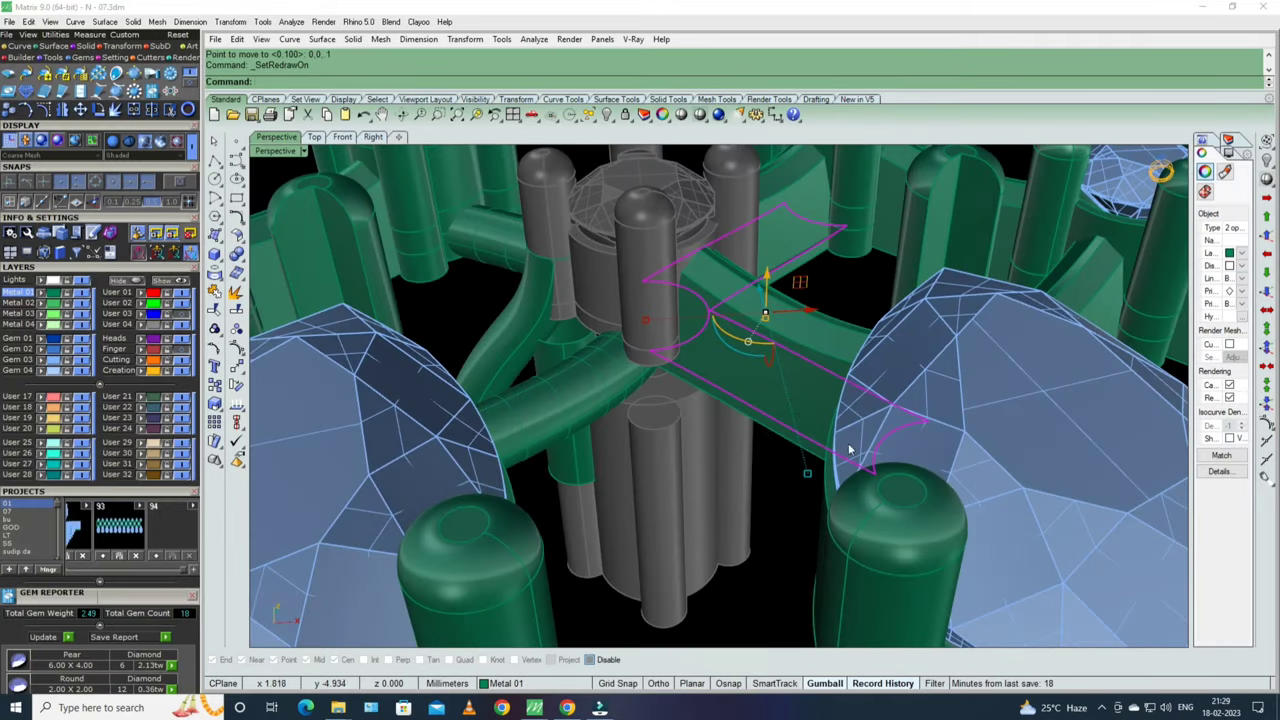
key("ctrl+z")
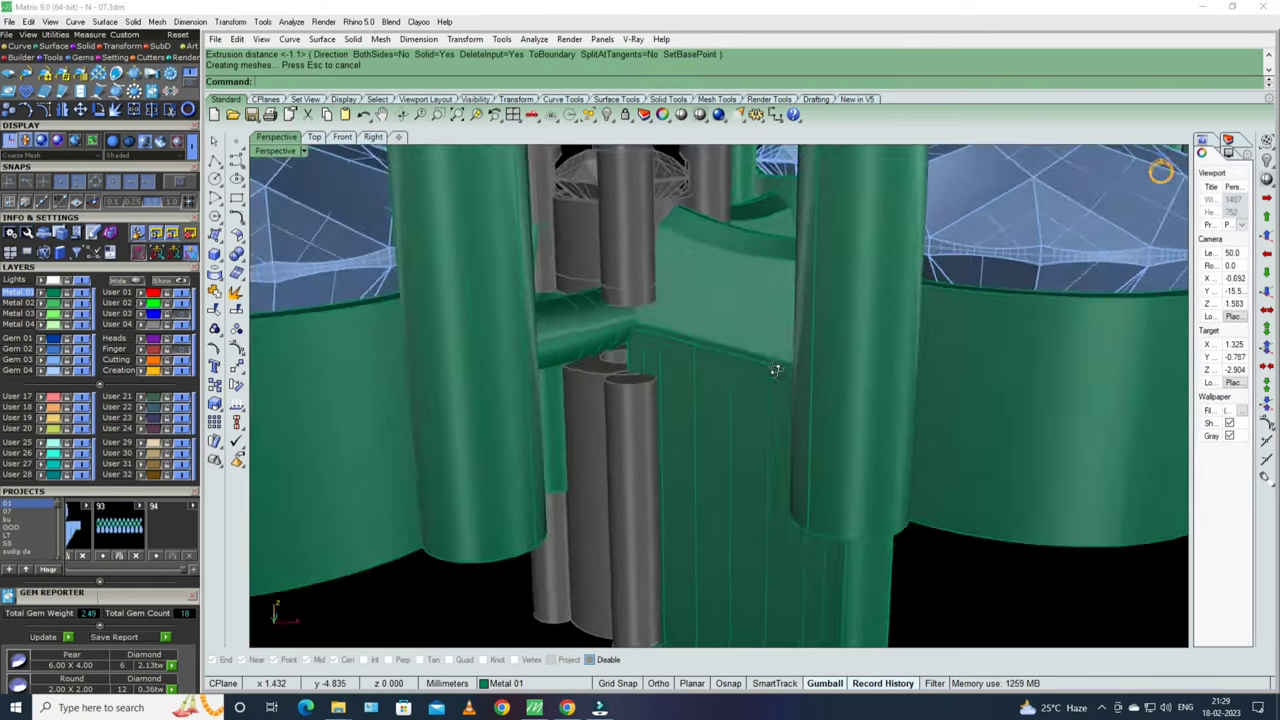
right_click_drag(775, 370, 538, 464)
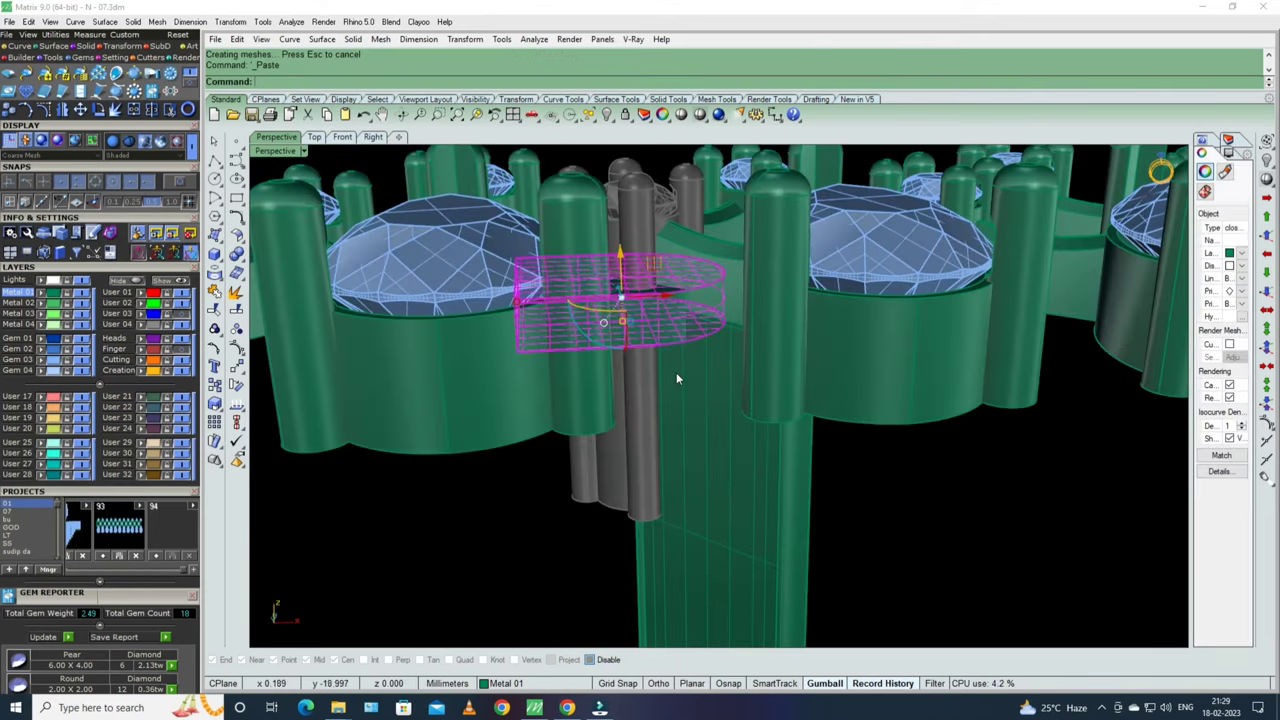
left_click(692, 419, "shift")
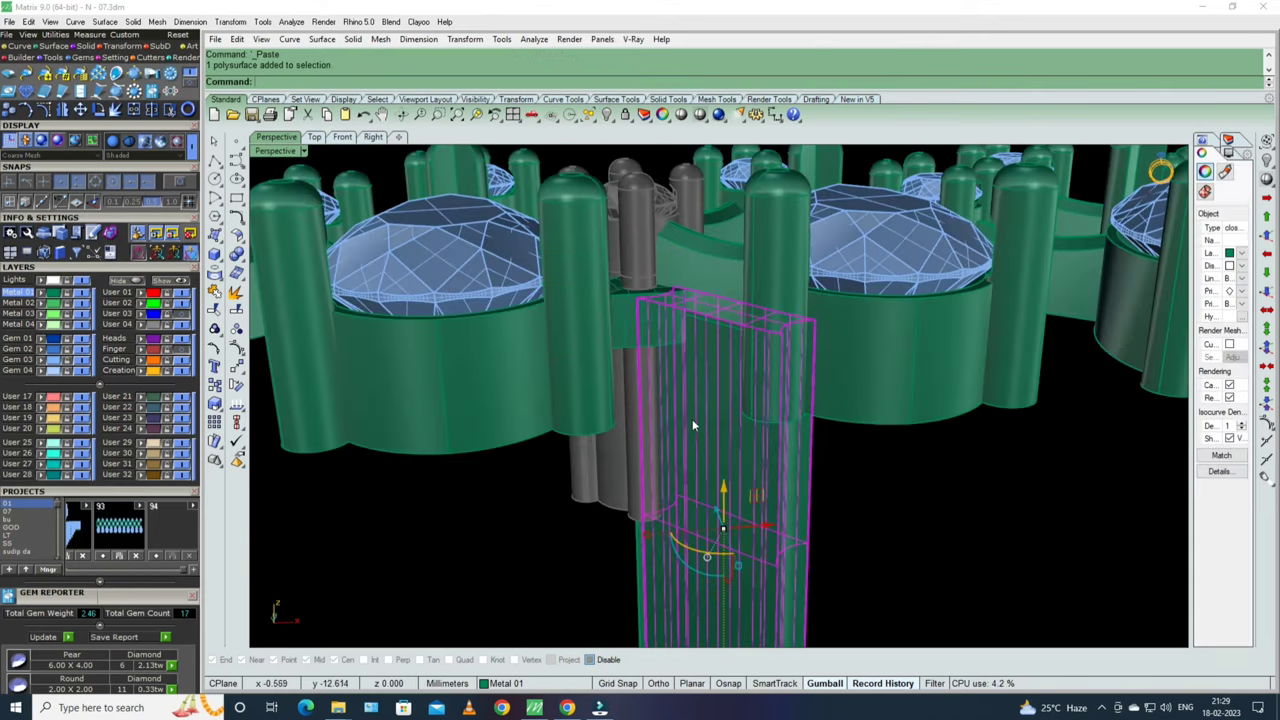
key("Return")
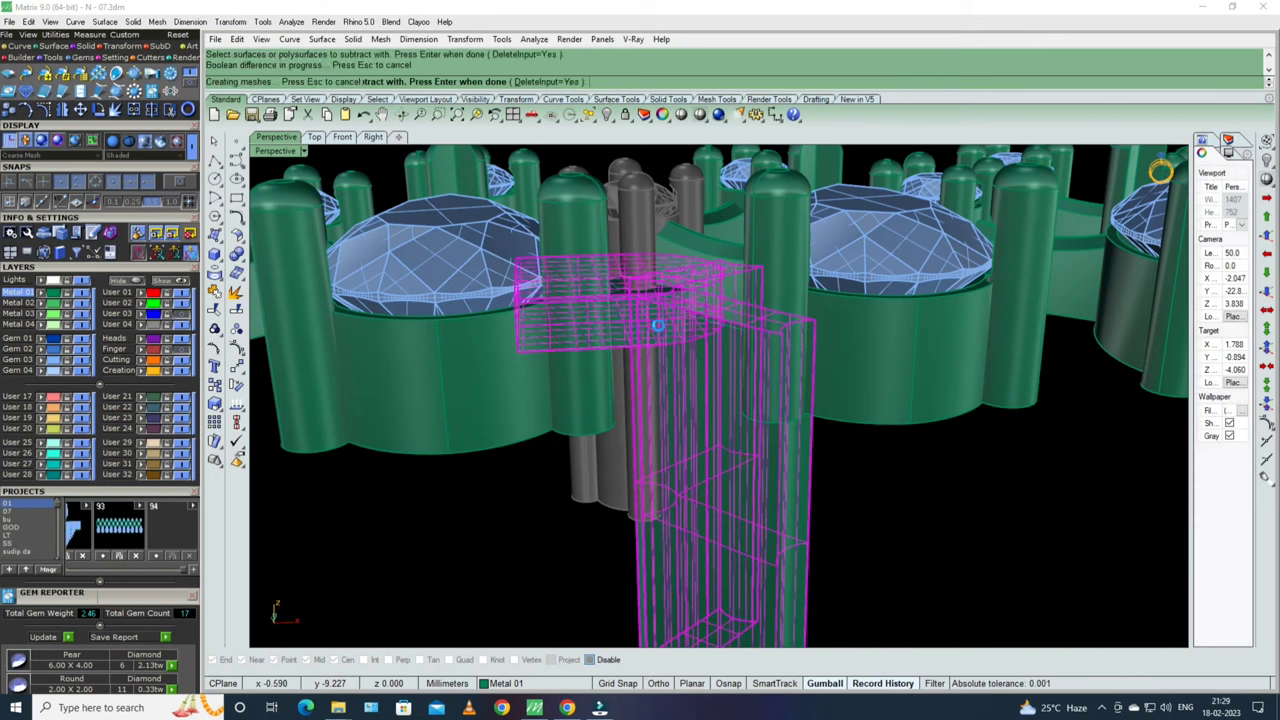
scroll(680, 273, "up", 5)
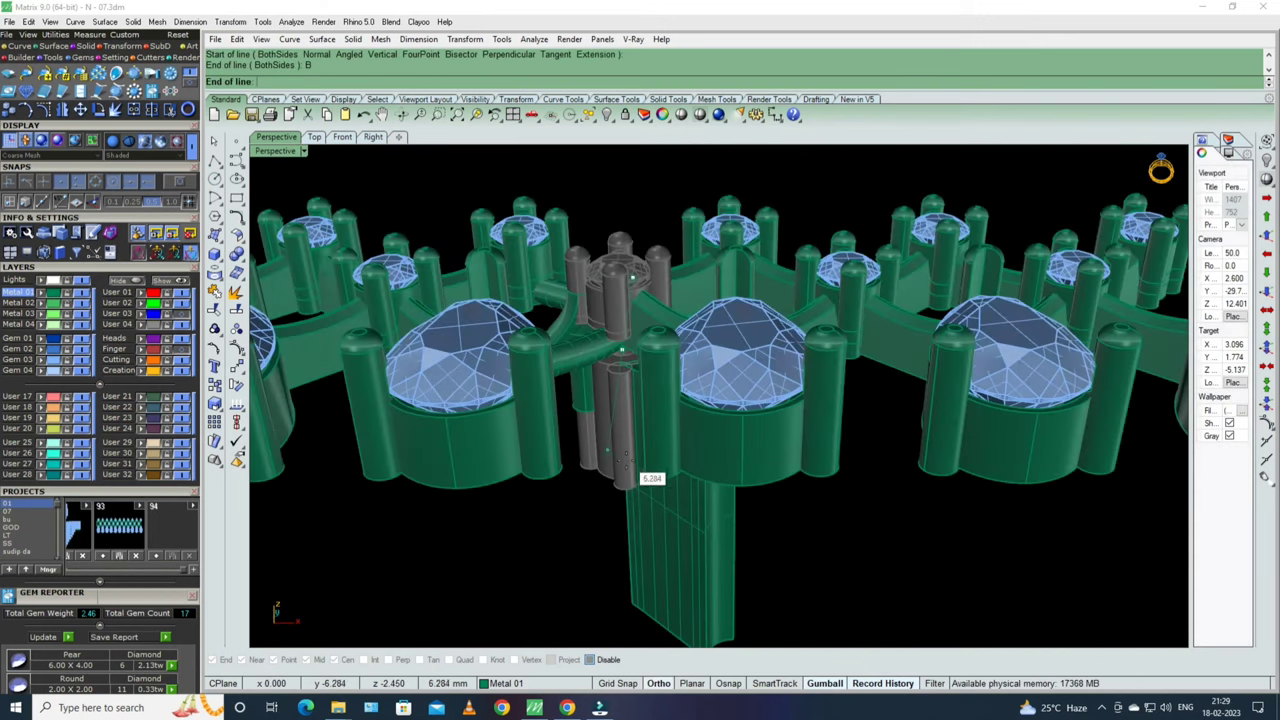
left_click(614, 446)
right_click_drag(614, 446, 640, 420)
- Extrude the line into a surface and offset it by 8 into a solid slab
type("d")
key("Return")
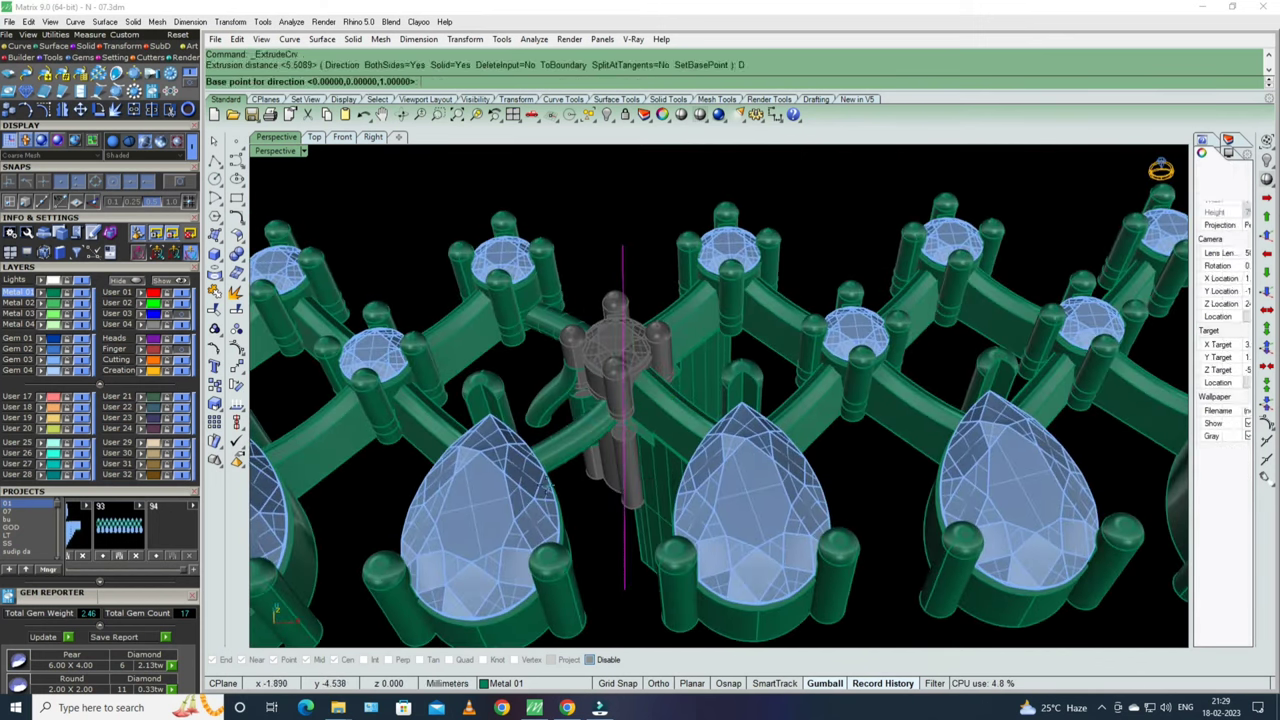
key("Return")
key("Return")
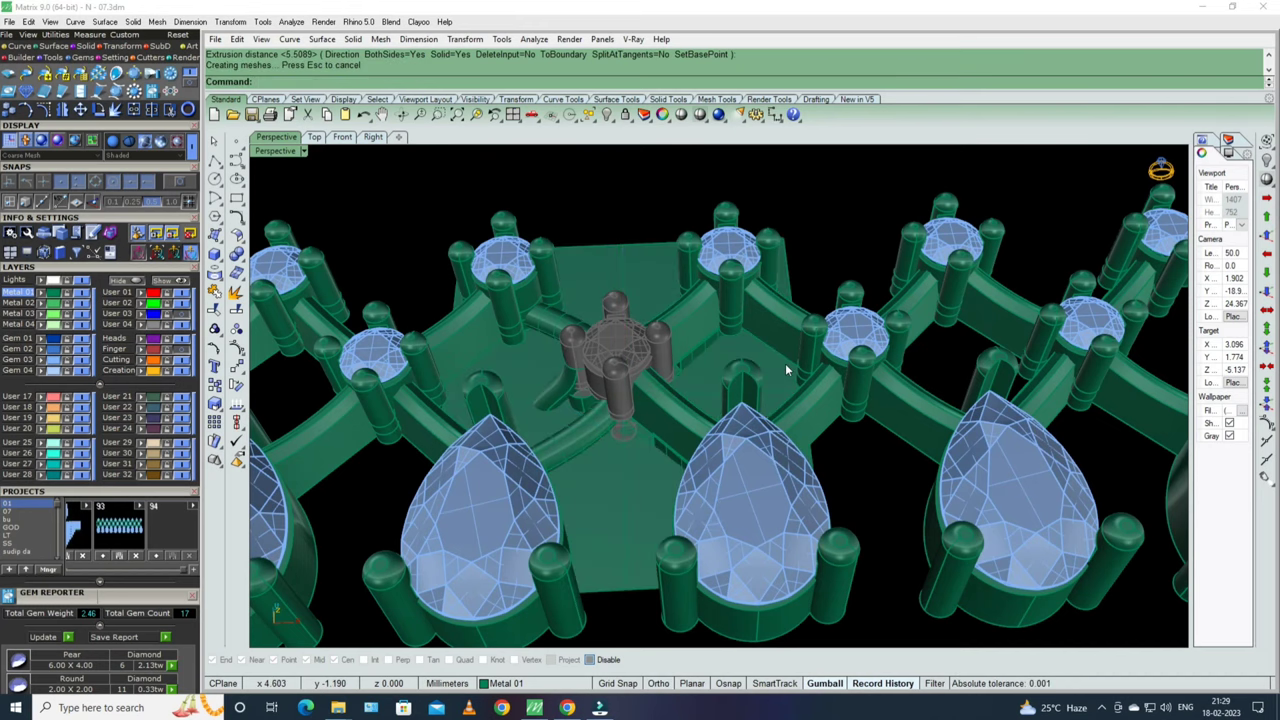
mouse_move(785, 363)
right_mouse_down()
mouse_move(805, 480)
mouse_move(738, 467)
mouse_move(751, 460)
right_mouse_up()
key("Return")
type("S")
key("Return")
key("Delete")
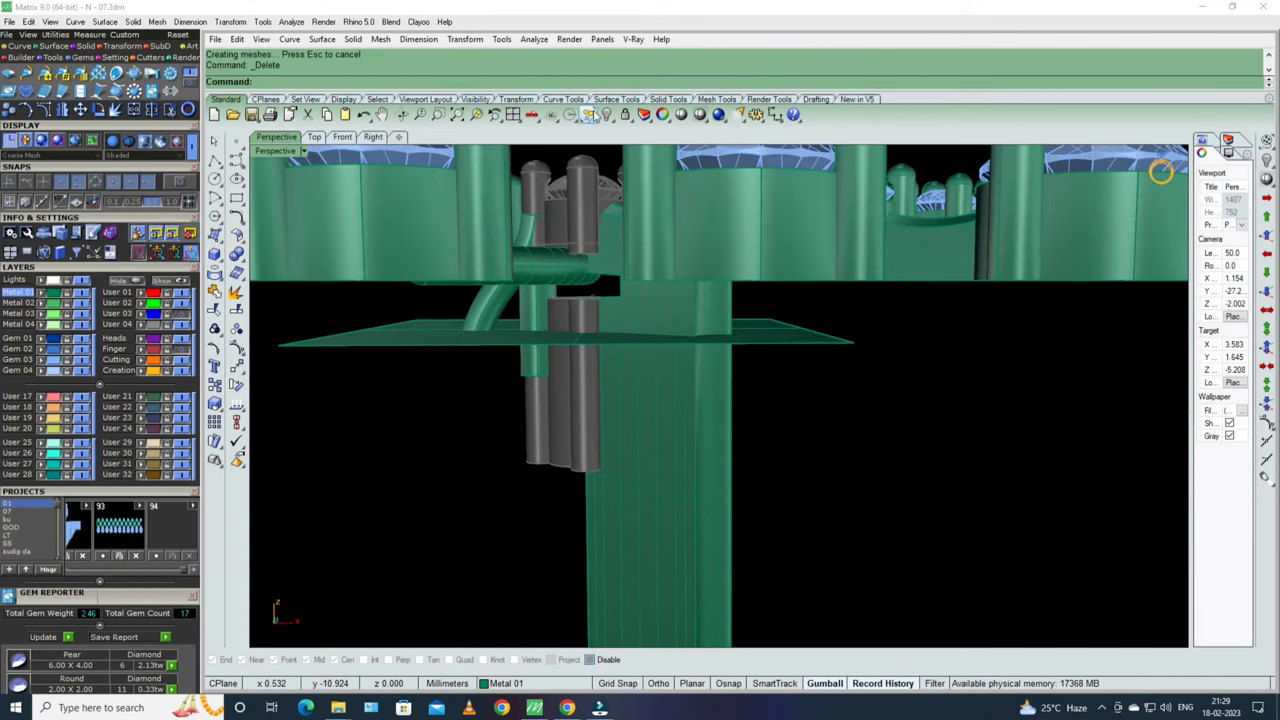
- Unlock the central columns and split them with the horizontal slab
right_click(625, 114)
left_click_drag(829, 394, 543, 500)
type("BooleanSplit")
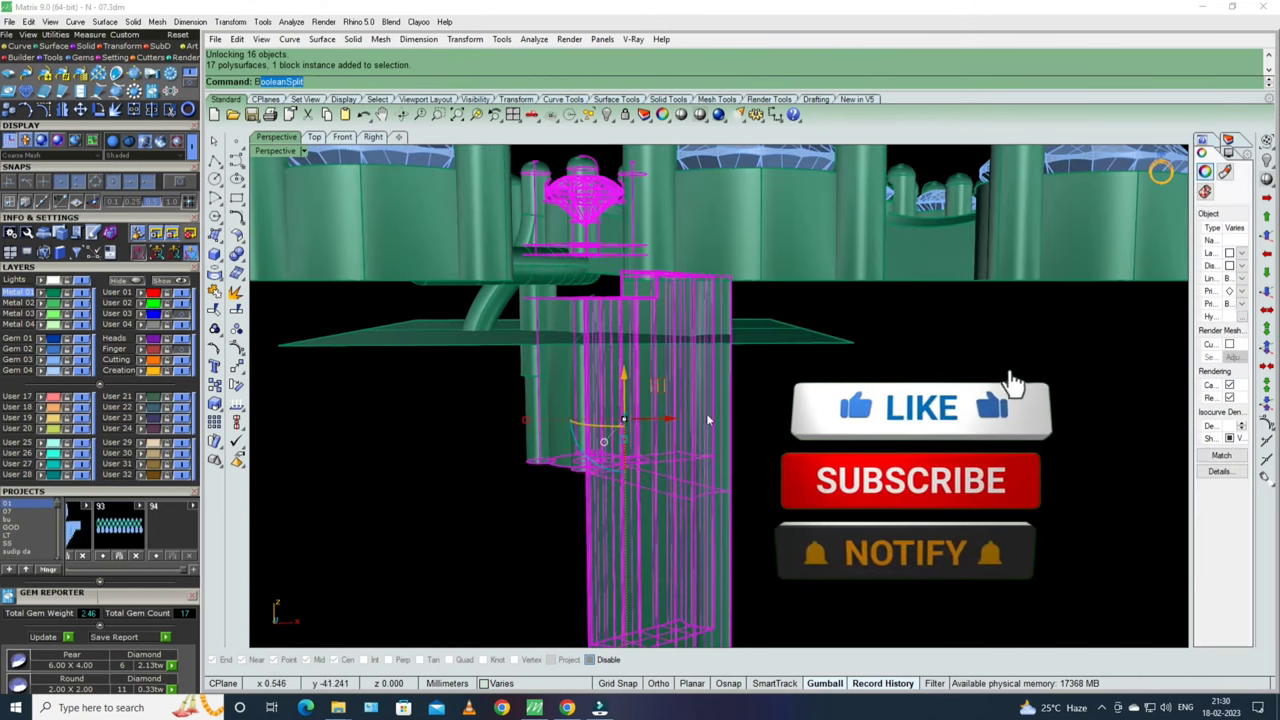
key("Return")
left_click(757, 341)
key("Return")
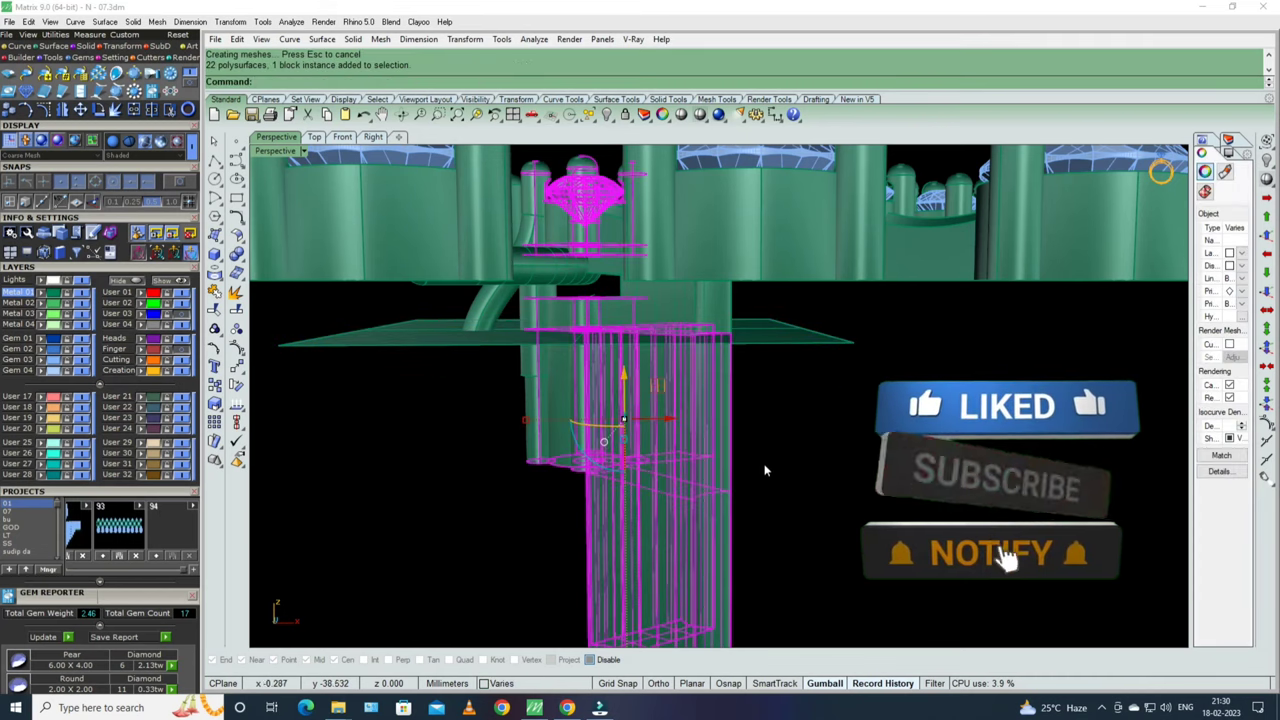
- Delete the column pieces left below the slab
key("Escape")
left_click_drag(831, 514, 670, 552)
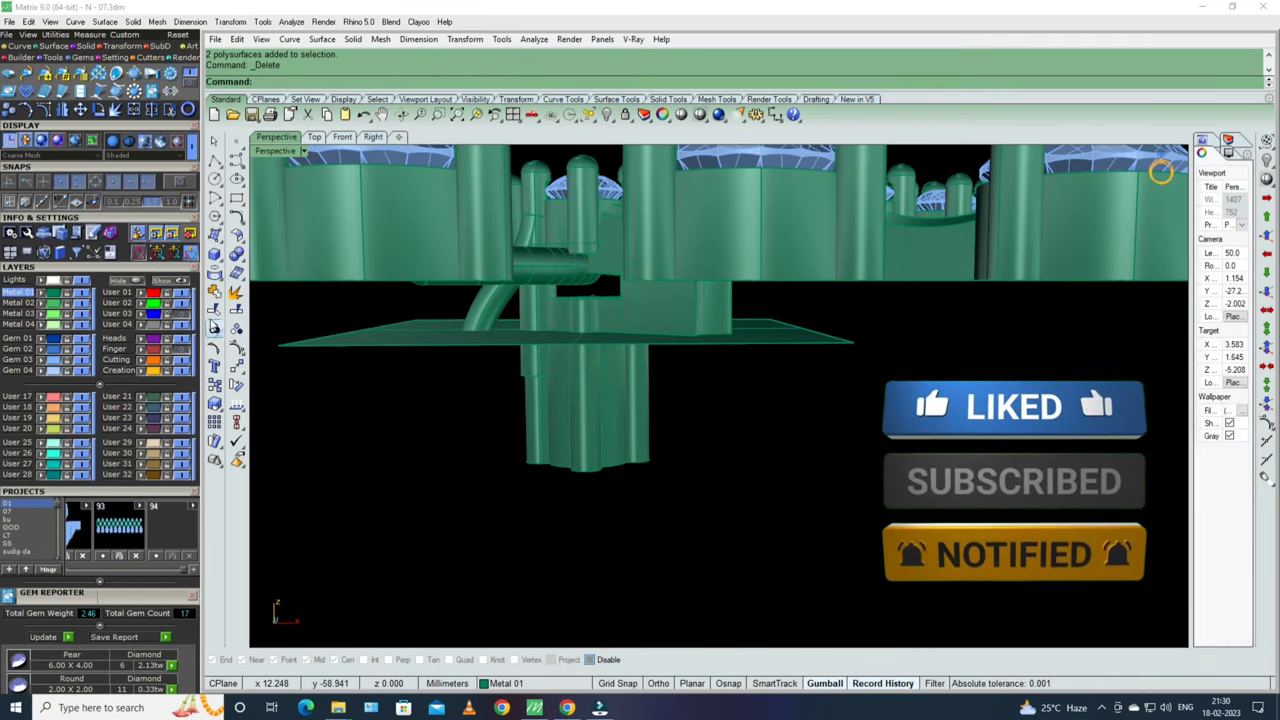
left_click(213, 328)
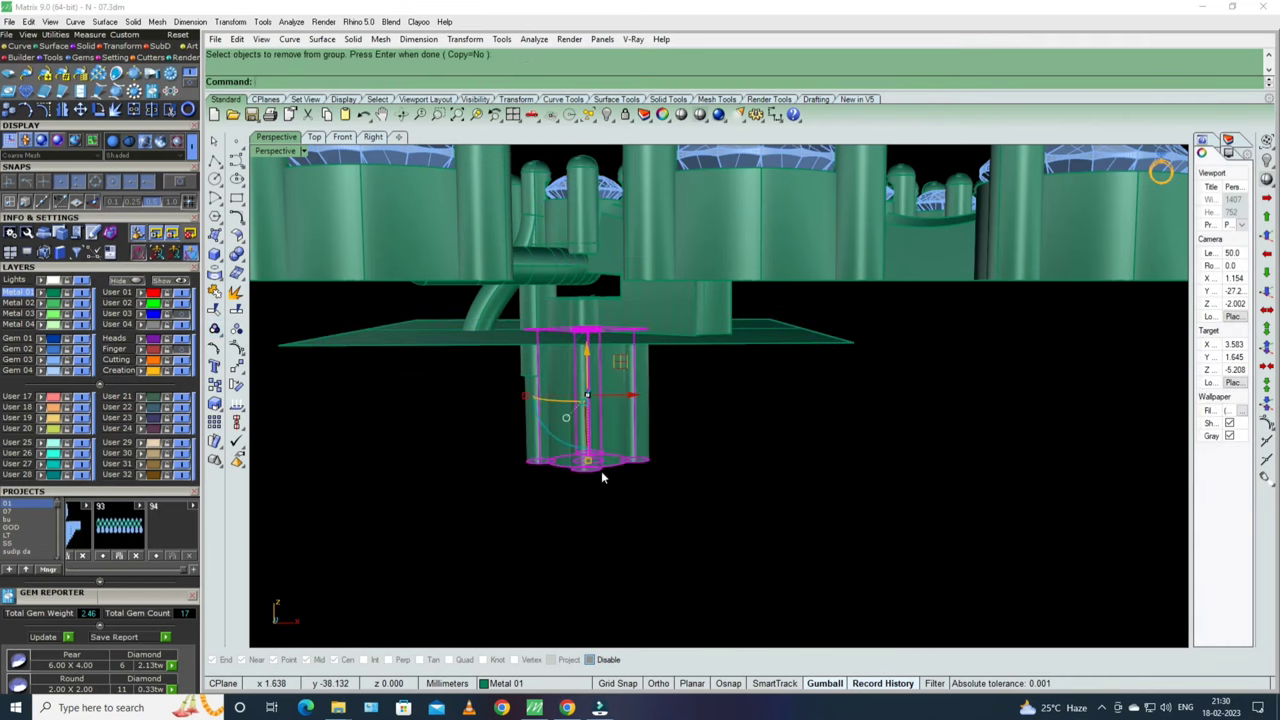
key("Delete")
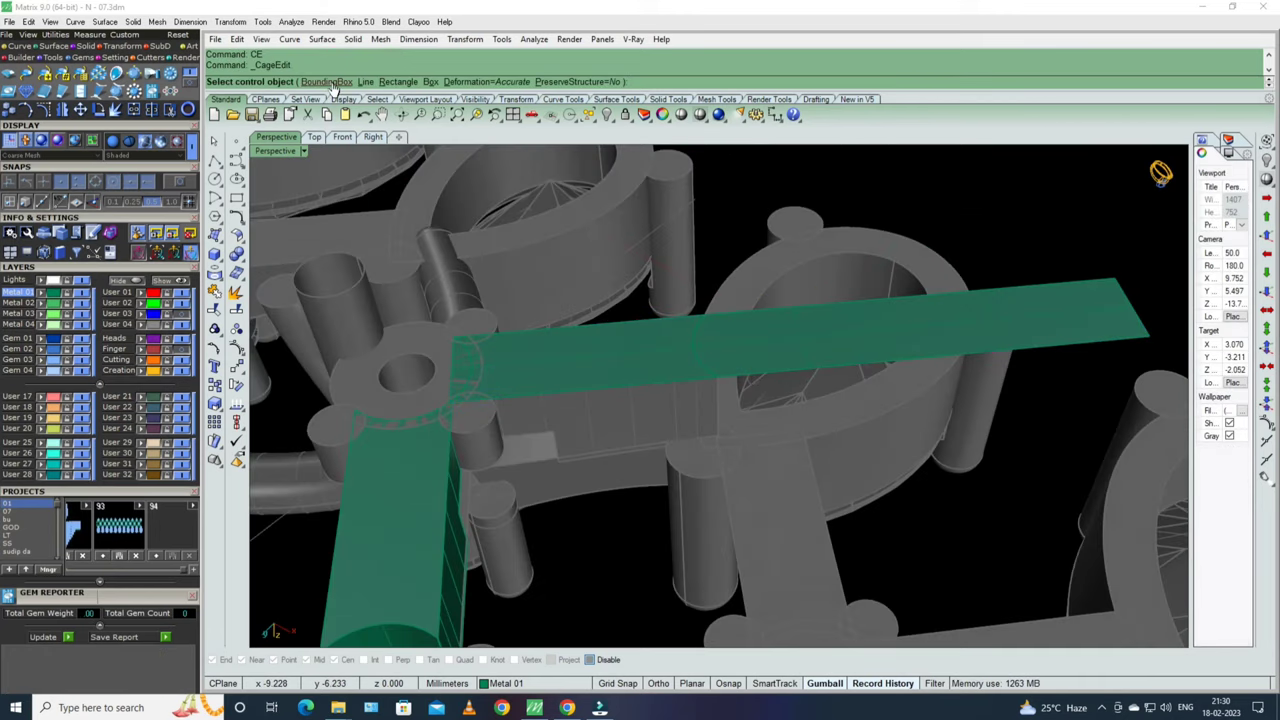
- Put a bounding-box control cage around the whole green connector strip and check the bend
left_click(299, 81)
right_click_drag(640, 330, 723, 366)
key("Return")
key("Return")
right_click_drag(785, 403, 697, 476)
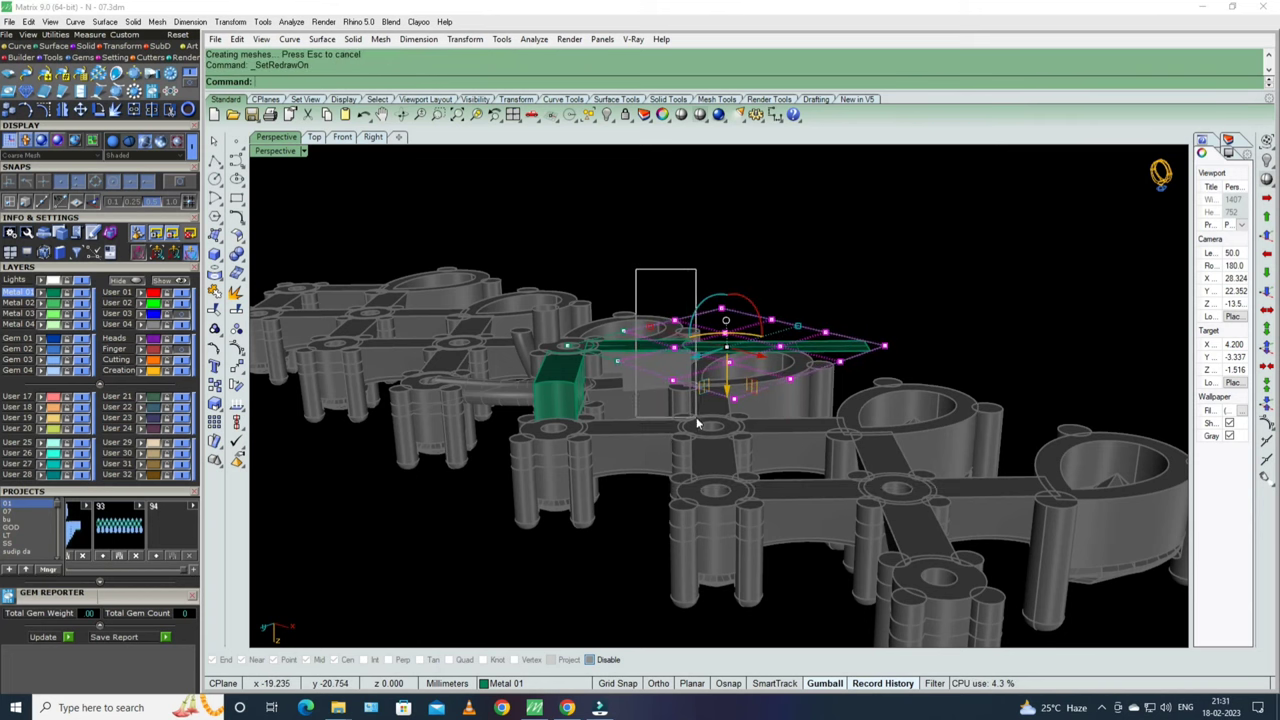
scroll(728, 368, "up", 3)
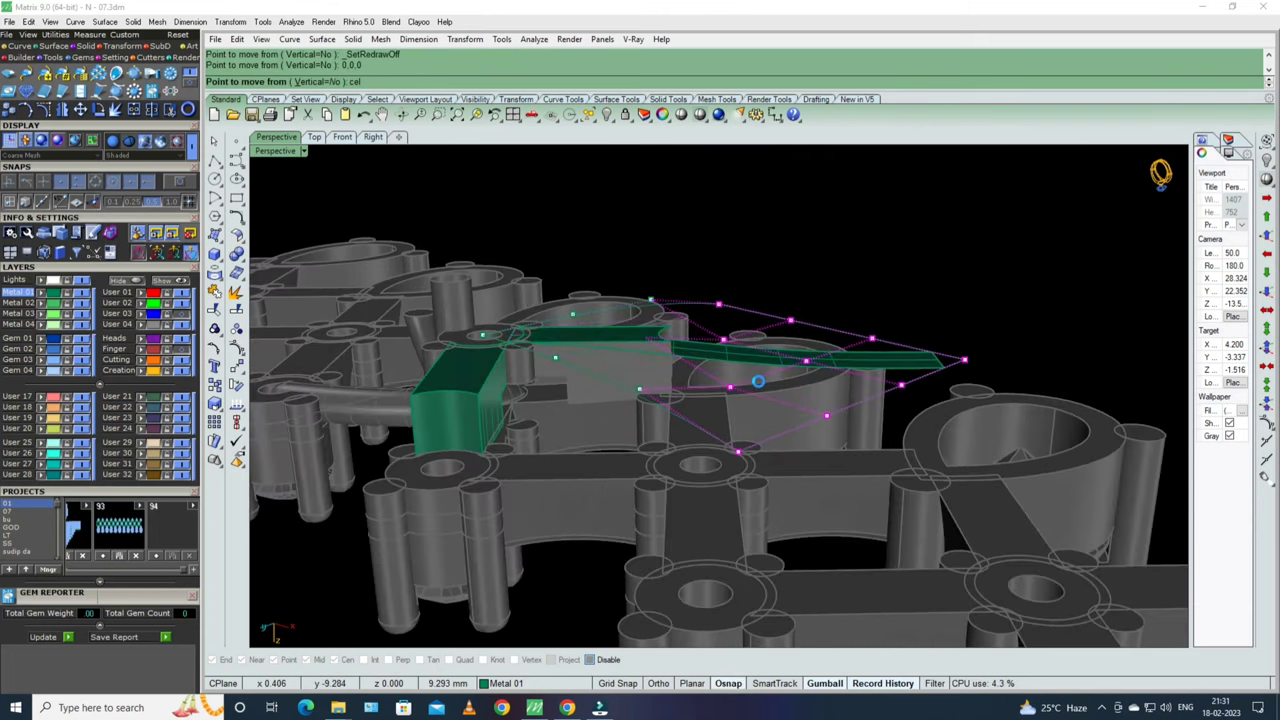
right_click_drag(723, 410, 687, 521)
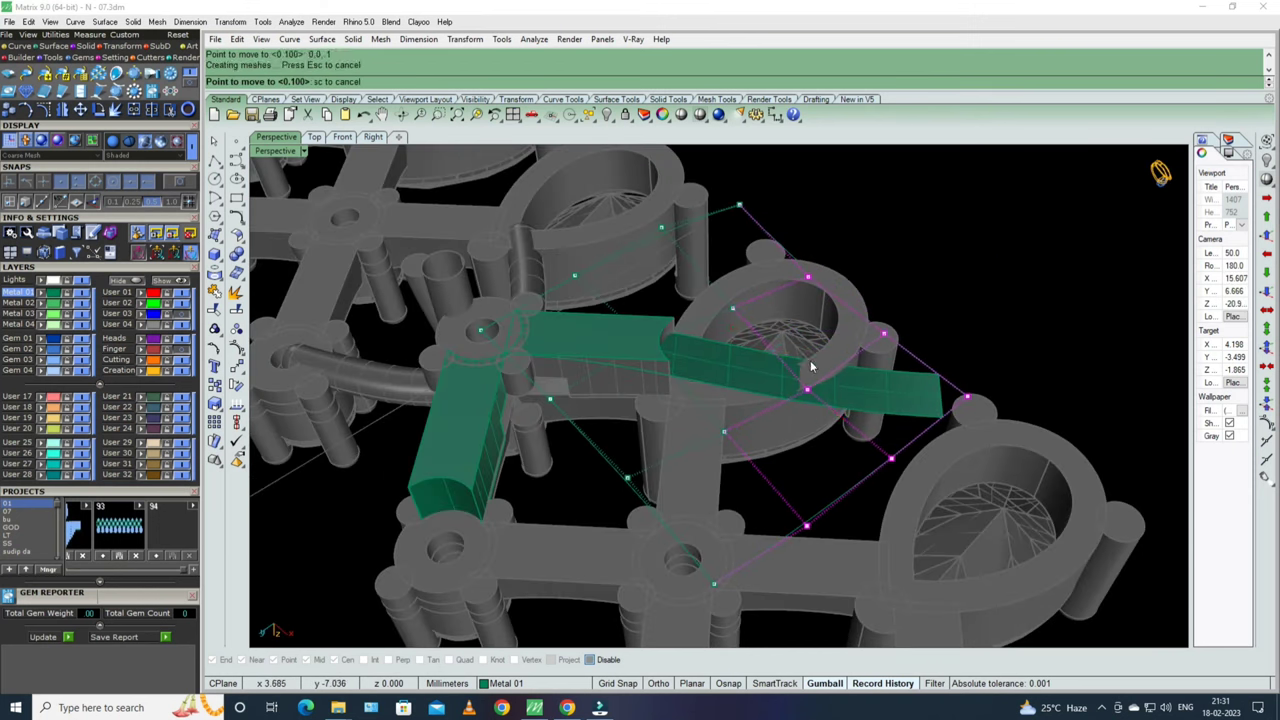
mouse_move(773, 416)
right_mouse_down()
mouse_move(735, 354)
mouse_move(766, 340)
right_mouse_up()
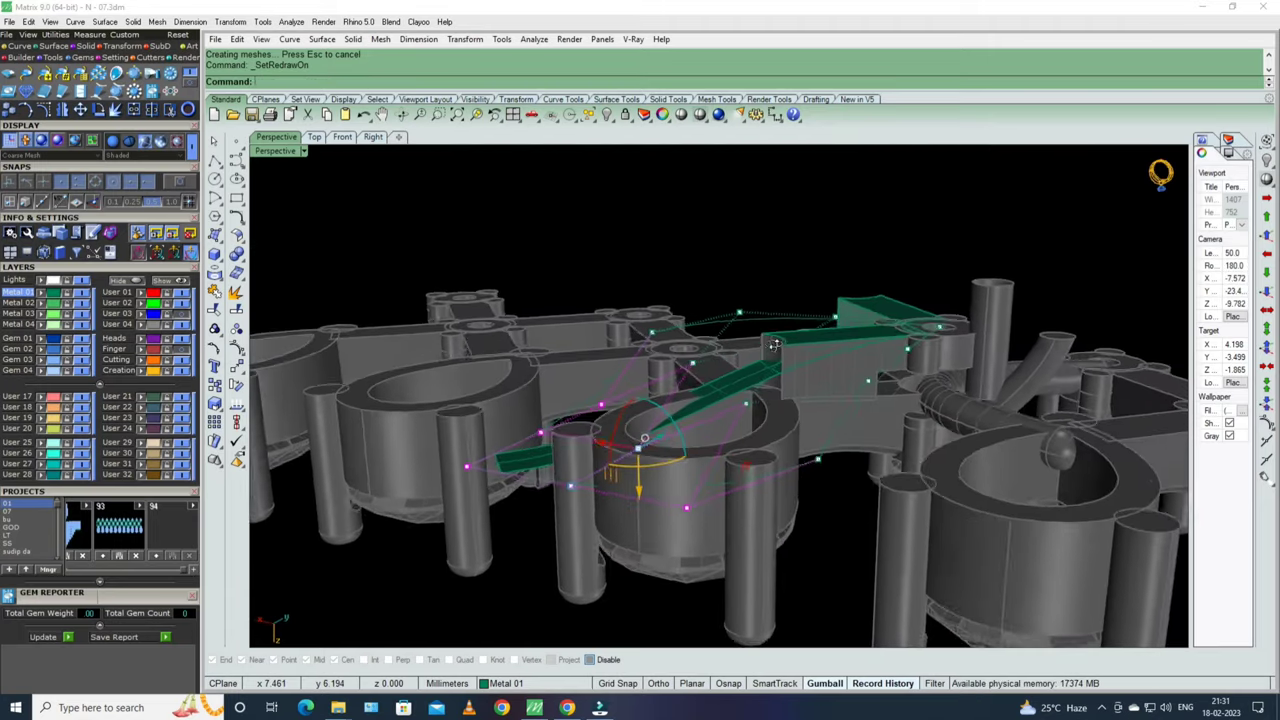
mouse_move(858, 340)
right_mouse_down()
mouse_move(677, 341)
mouse_move(651, 403)
right_mouse_up()
- Show the cage's control points, move them by an exact vertical distance, then unlock everything
left_click(687, 316)
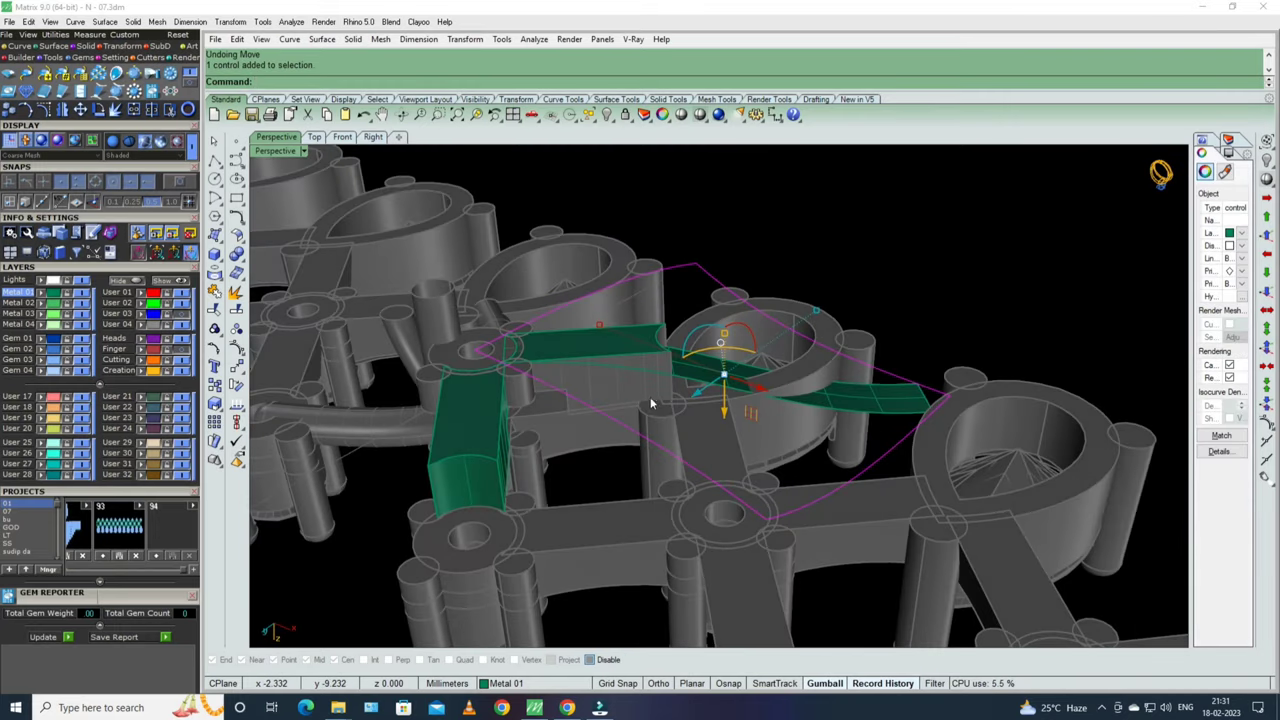
key("F10")
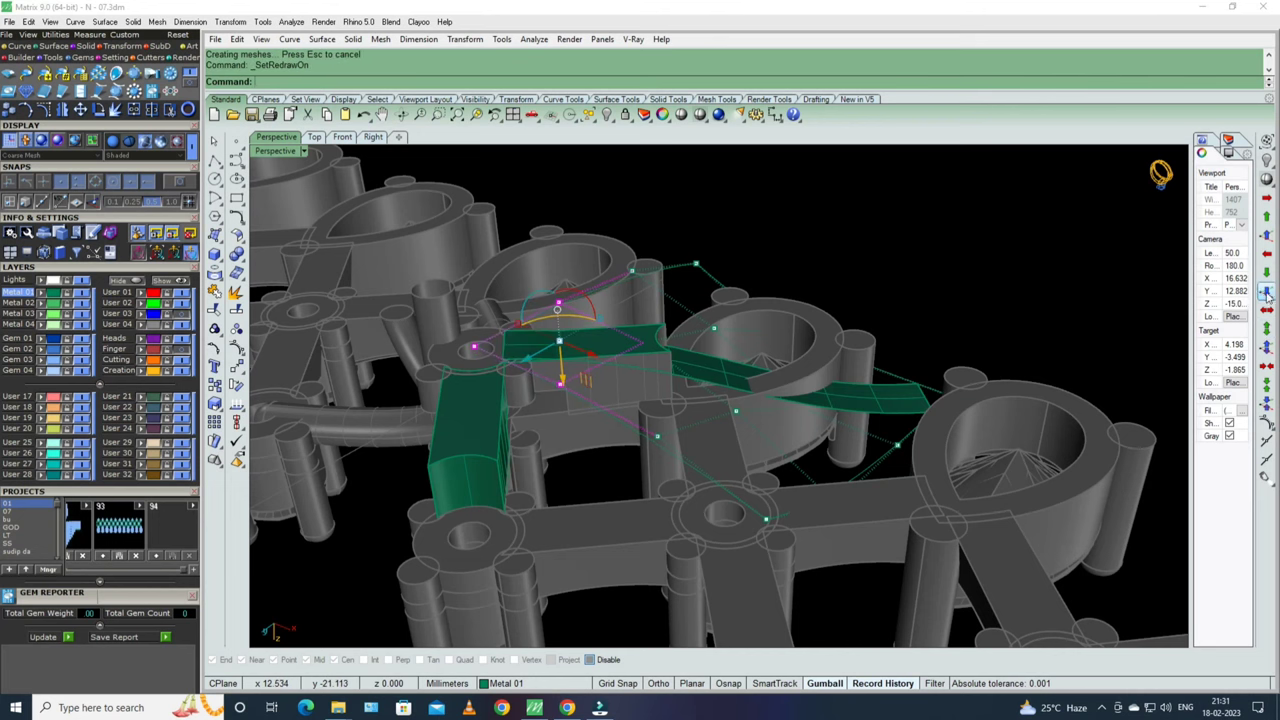
mouse_move(762, 430)
right_mouse_down()
mouse_move(651, 402)
mouse_move(557, 340)
right_mouse_up()
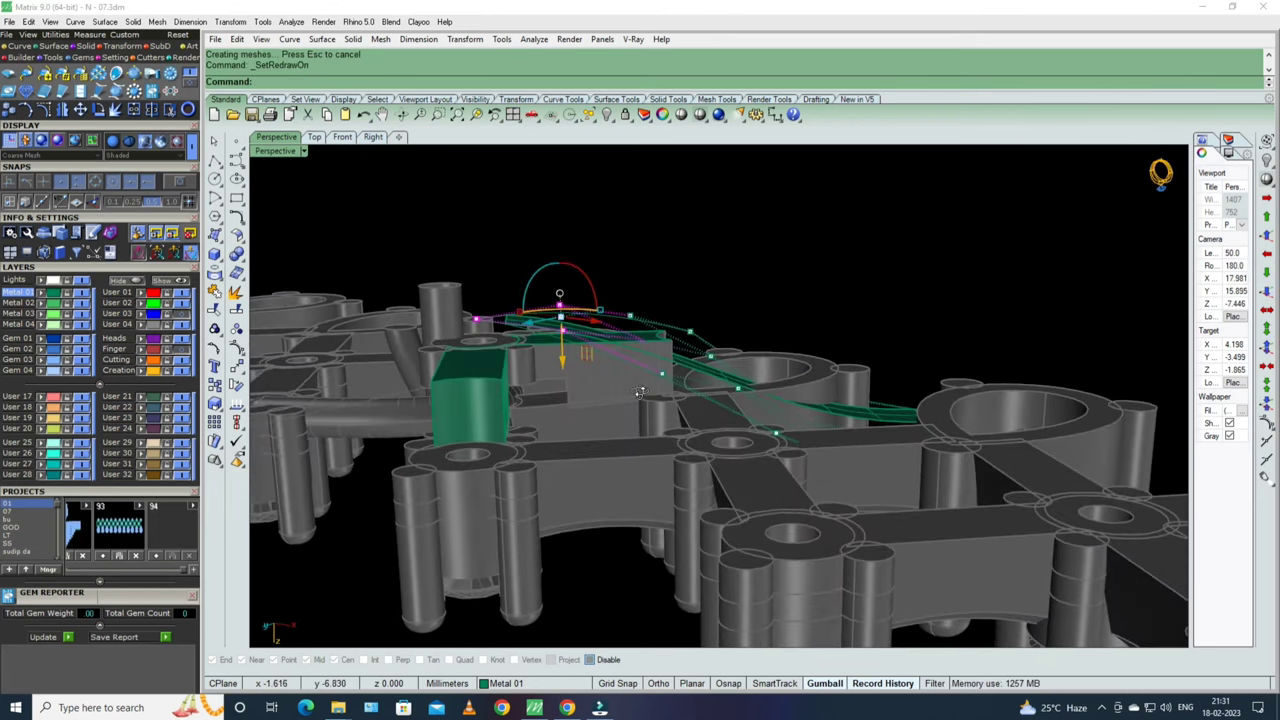
left_click(557, 340)
key("Escape")
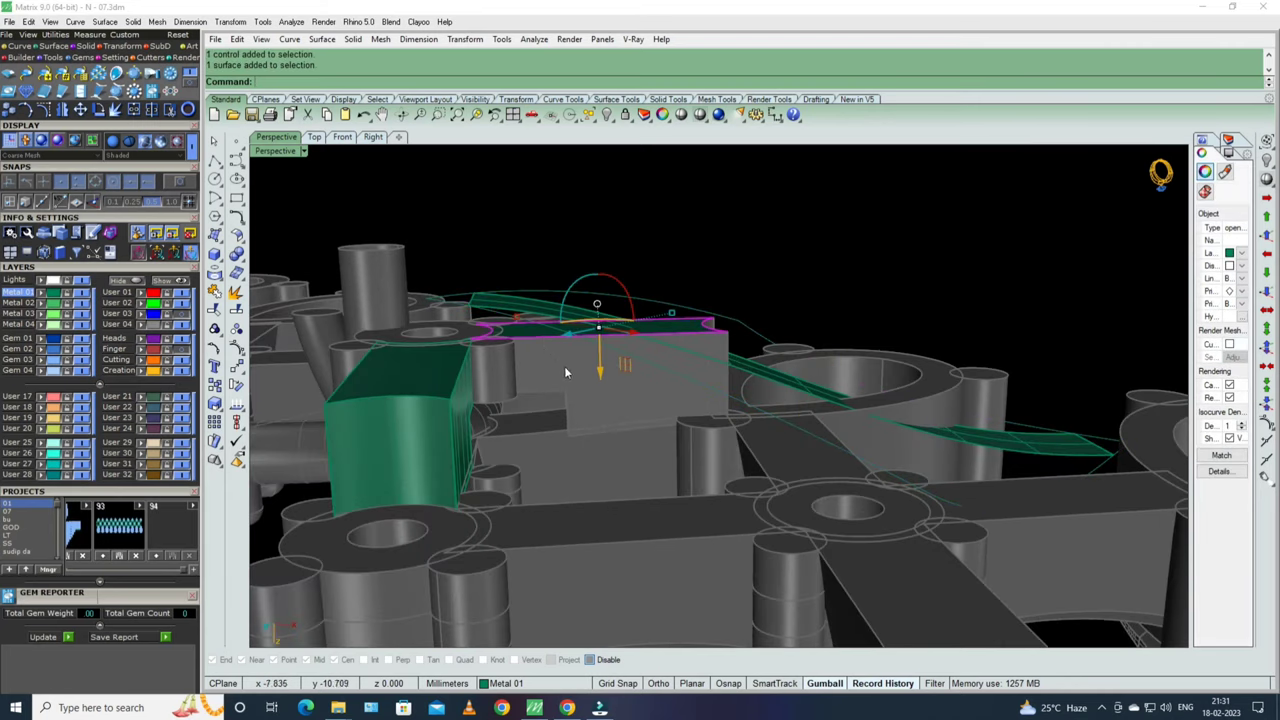
left_click(605, 378)
key("Escape")
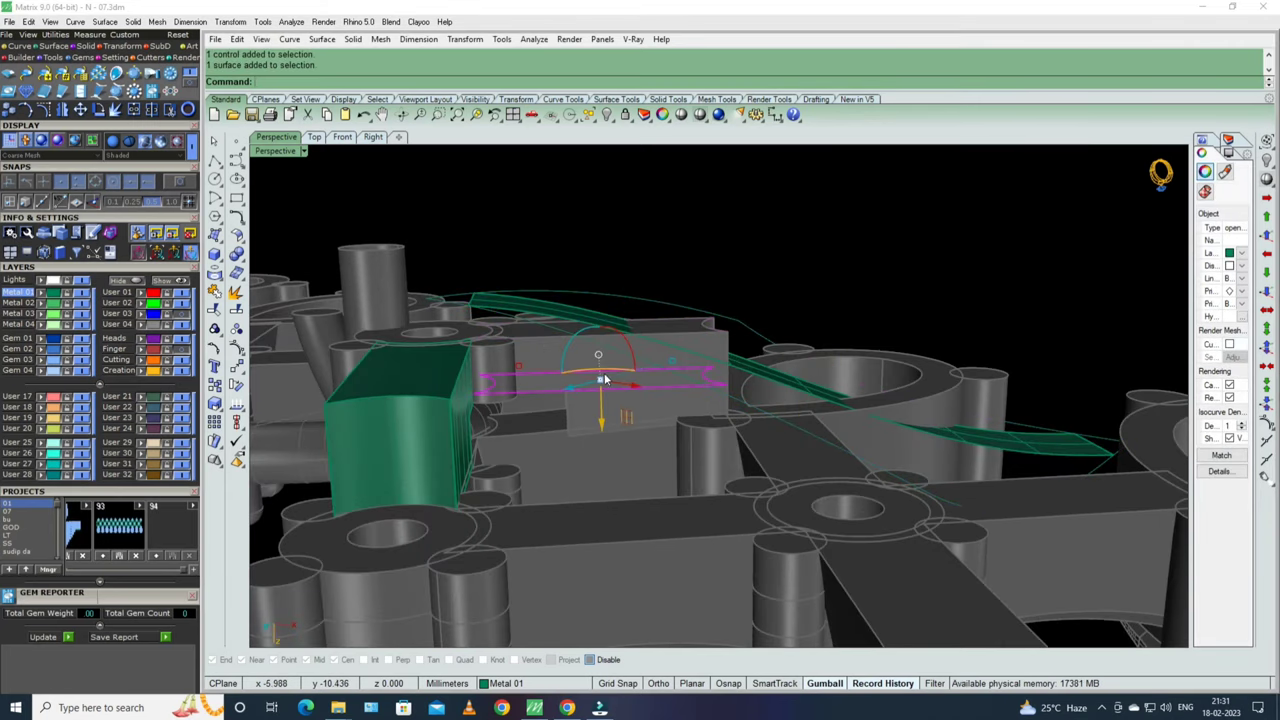
right_click_drag(605, 378, 770, 422)
key("ctrl+alt+l")
left_click(770, 422)
- Extrude the small strip surface into a solid connector block with a curved wall
left_click(757, 430)
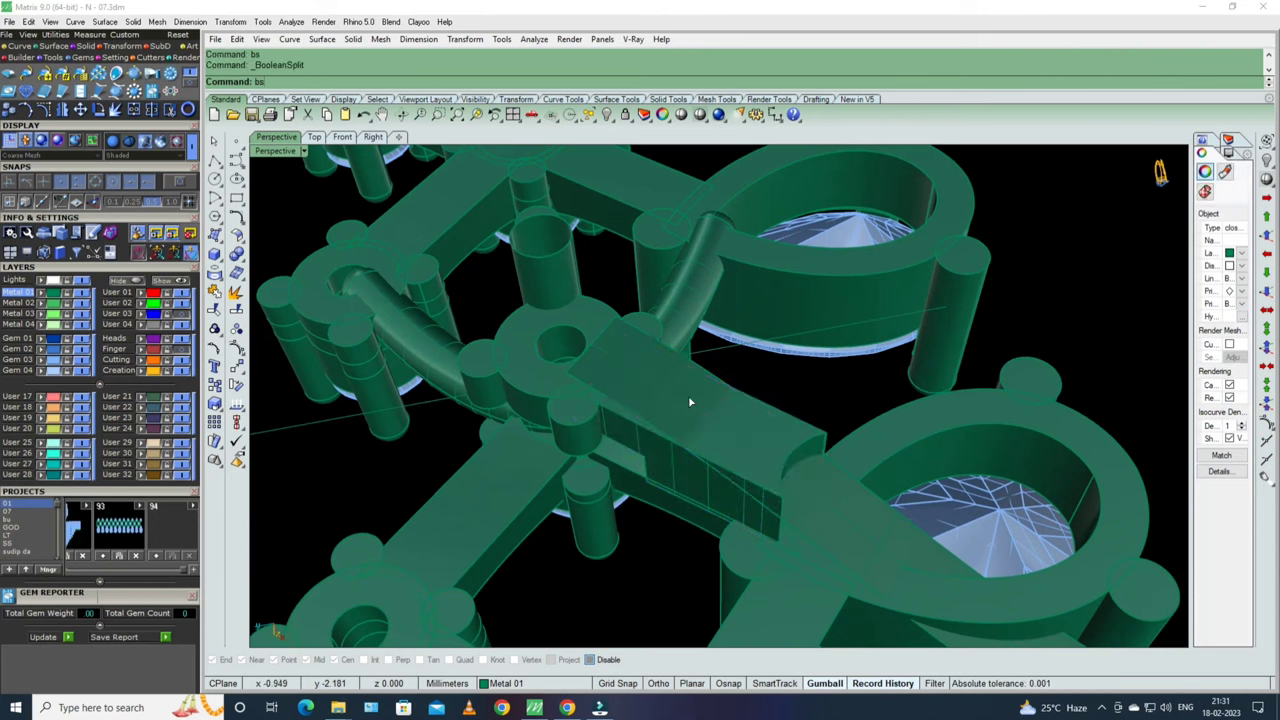
type("EX")
key("Return")
right_click_drag(685, 396, 748, 434)
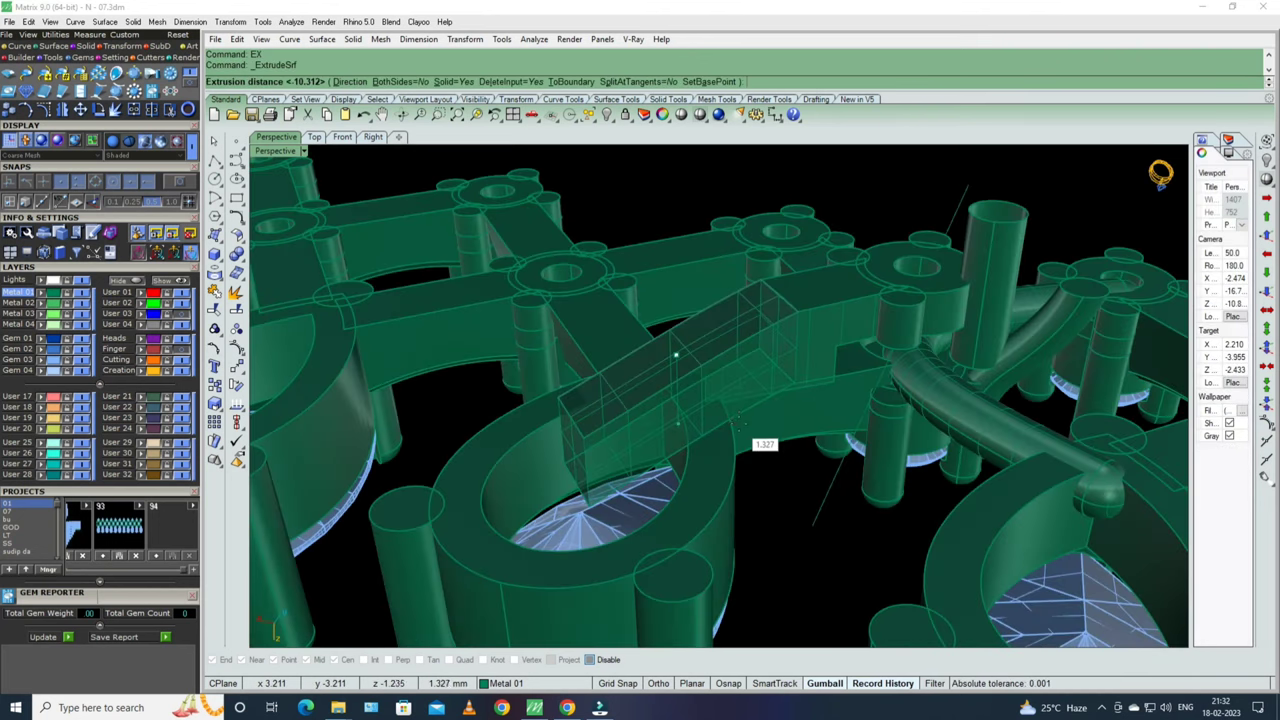
left_click(745, 425)
mouse_move(630, 426)
right_mouse_down()
mouse_move(671, 427)
mouse_move(651, 443)
mouse_move(591, 424)
mouse_move(654, 420)
right_mouse_up()
key("Return")
key("Return")
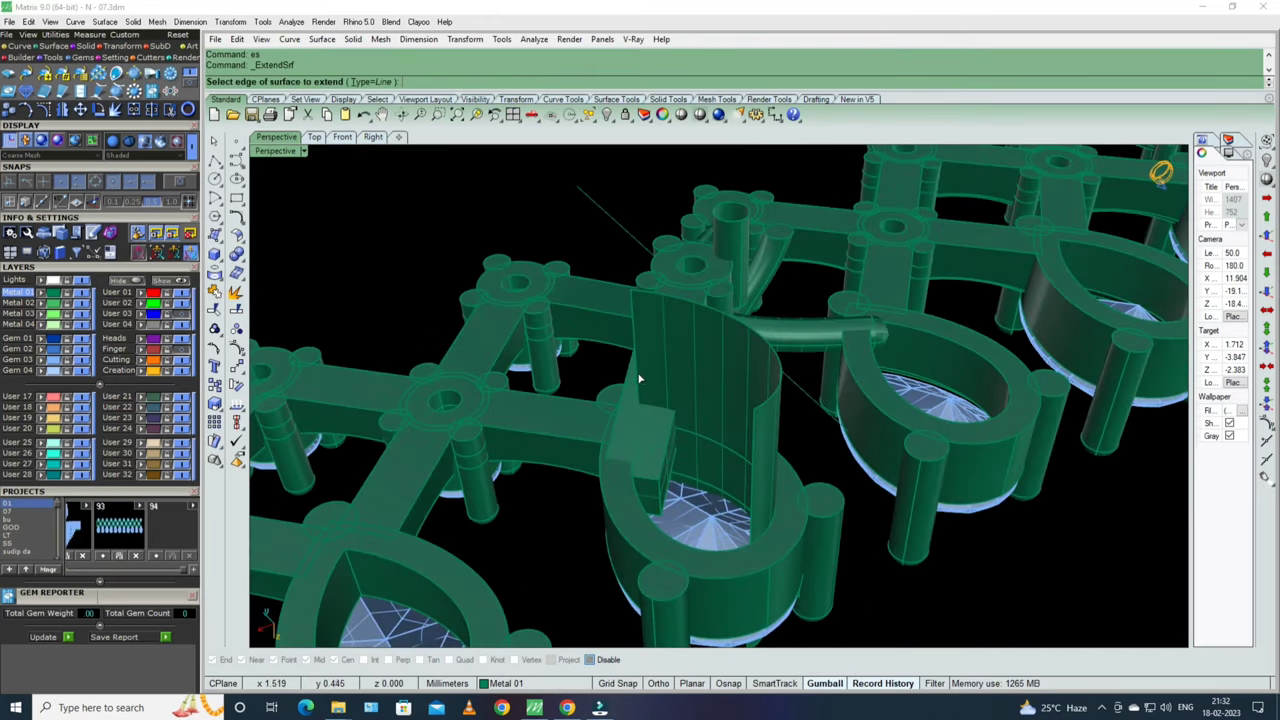
- Mirror the connector block across a plane starting at 0, then begin filleting its edges
left_click(660, 451)
right_click_drag(660, 451, 726, 451)
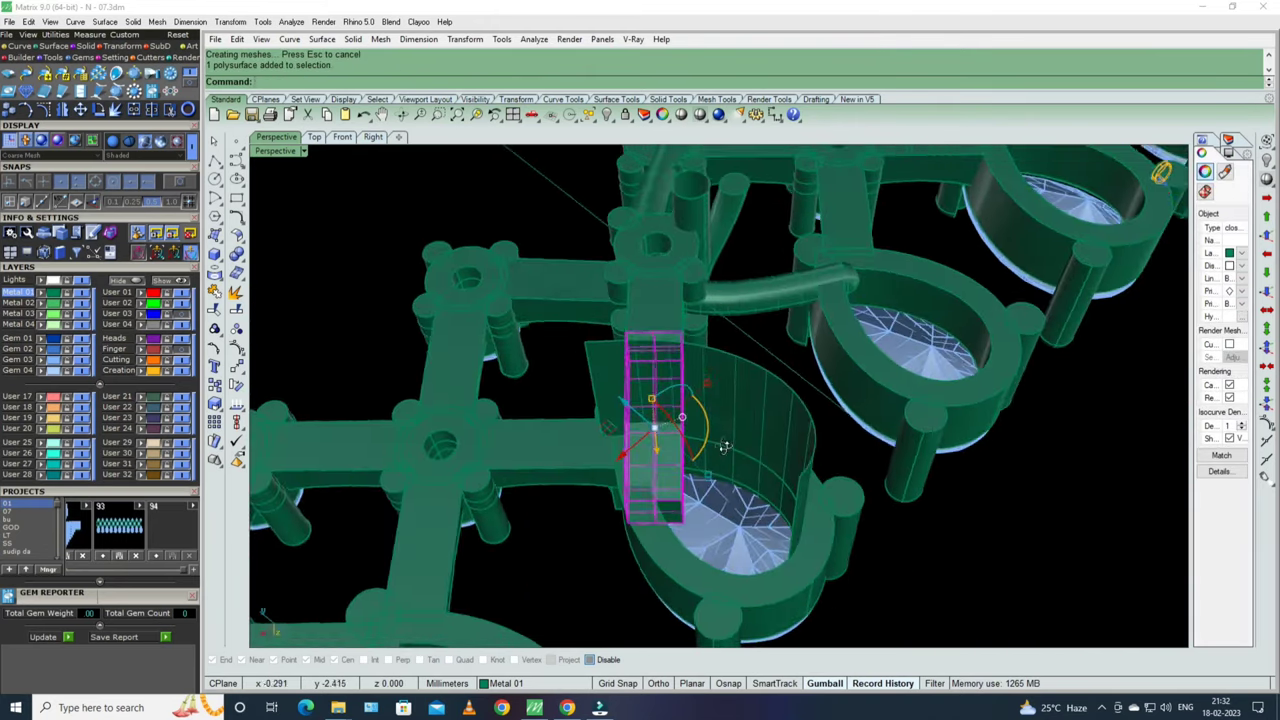
type("NU")
type("0")
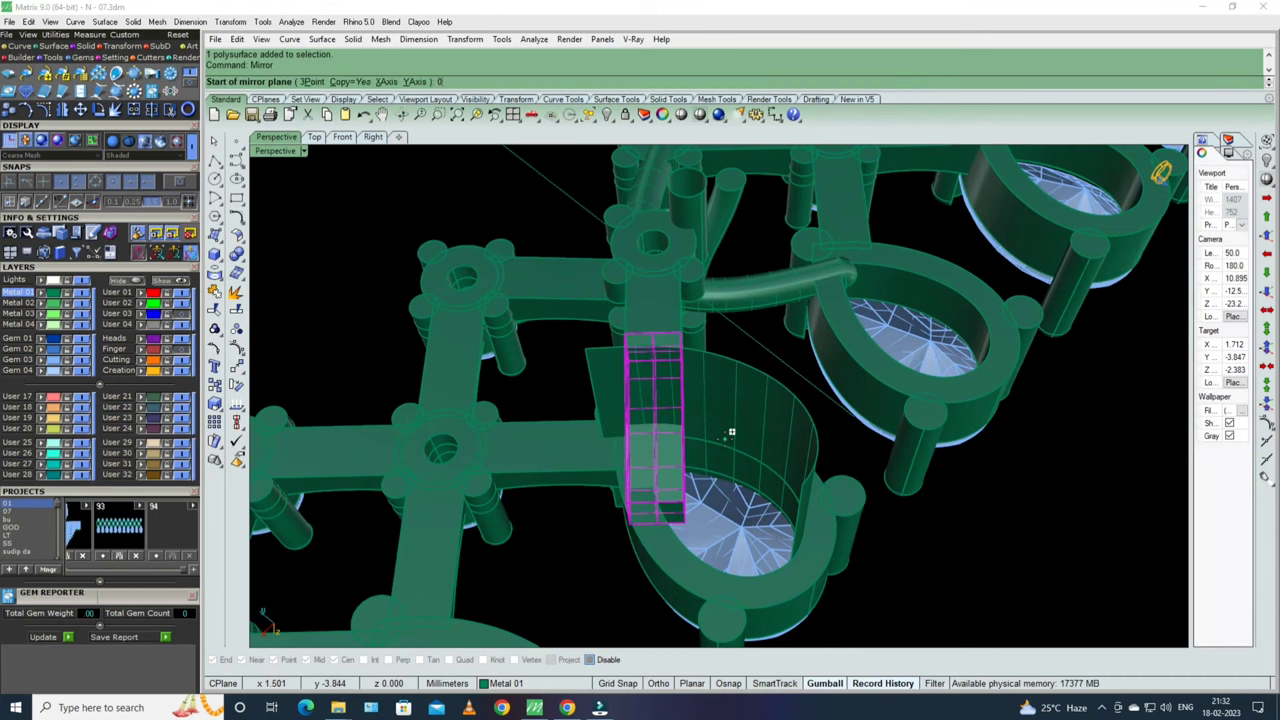
key("Return")
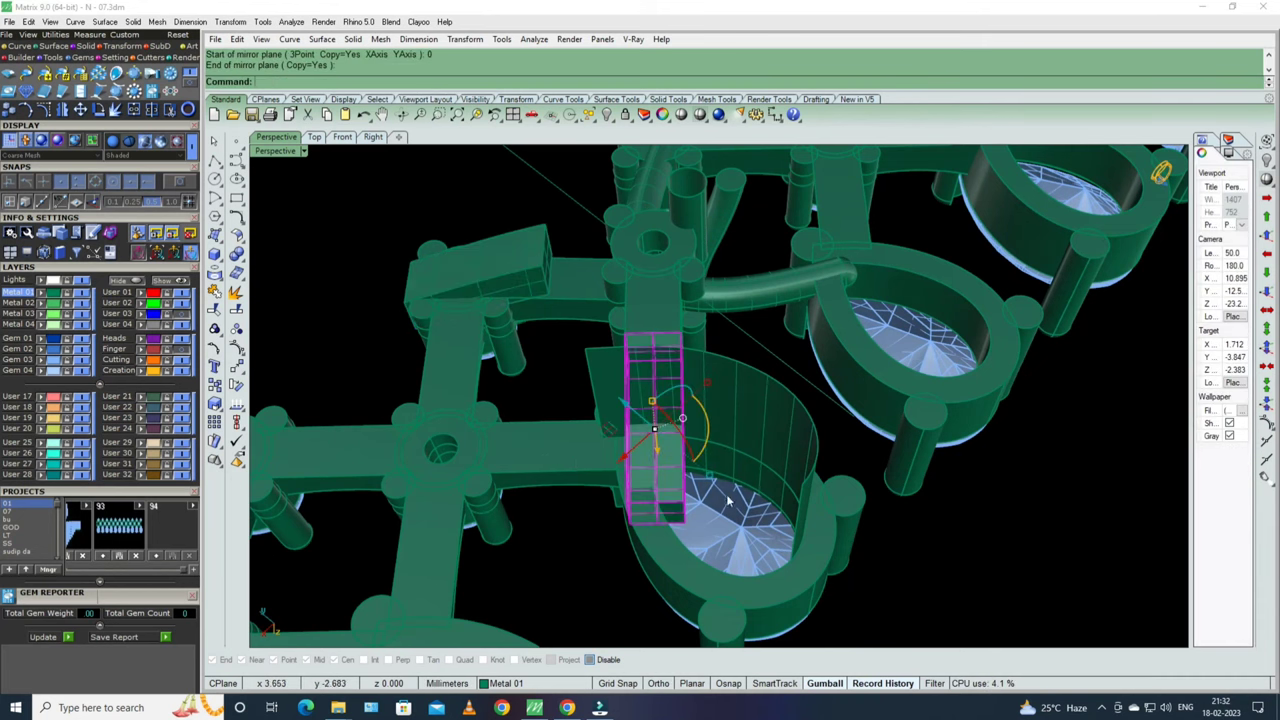
right_click_drag(716, 468, 716, 473)
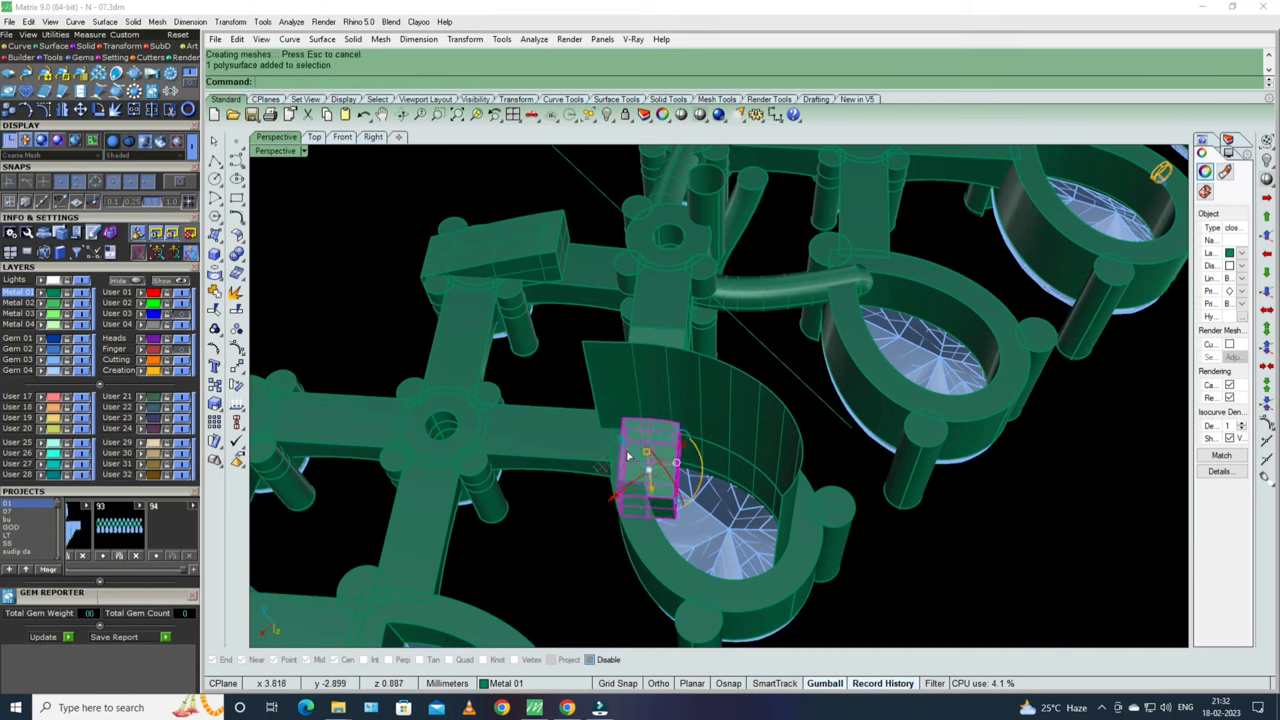
mouse_move(716, 420)
right_mouse_down()
mouse_move(662, 431)
mouse_move(638, 377)
mouse_move(636, 421)
mouse_move(592, 389)
mouse_move(719, 366)
mouse_move(783, 322)
mouse_move(764, 451)
right_mouse_up()
type("FT")
key("Return")
- Finish the 0.5 edge fillet and lock the small and vertical posts
type(".5")
key("Return")
key("Return")
key("Return")
left_click(764, 451)
left_click(626, 431)
right_click_drag(626, 431, 716, 489)
key("ctrl+l")
left_click(619, 509)
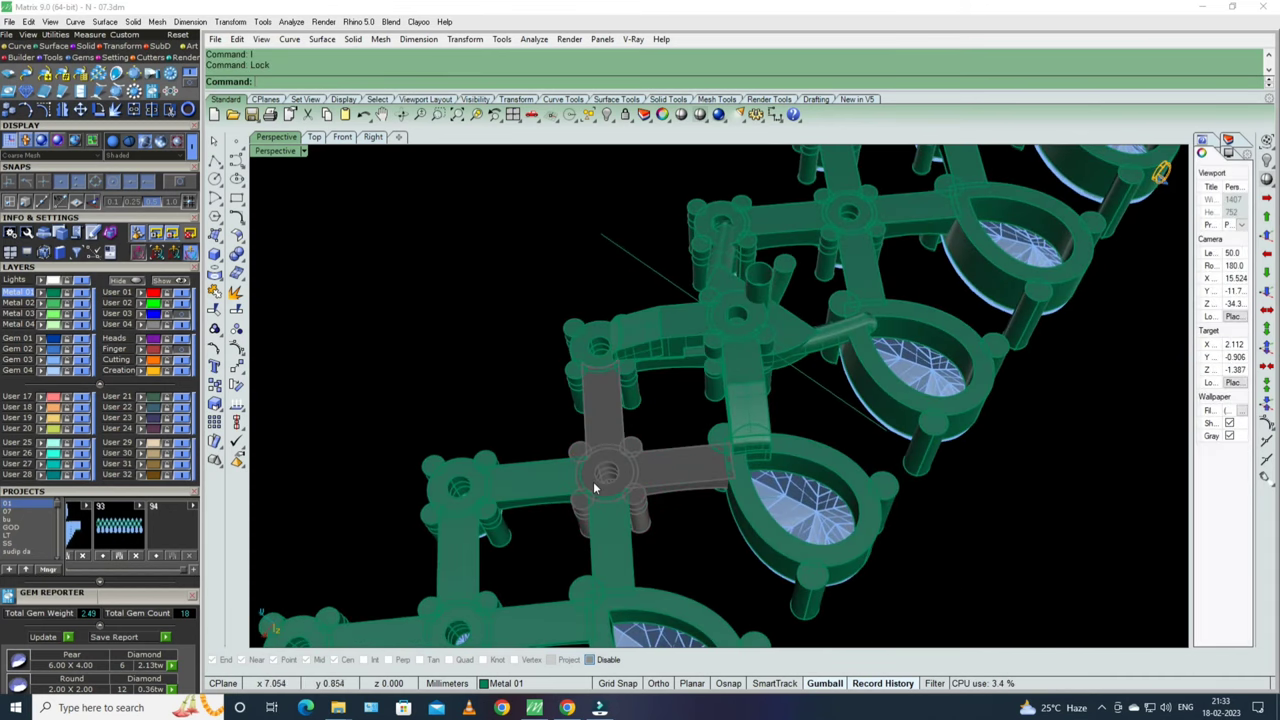
key("Return")
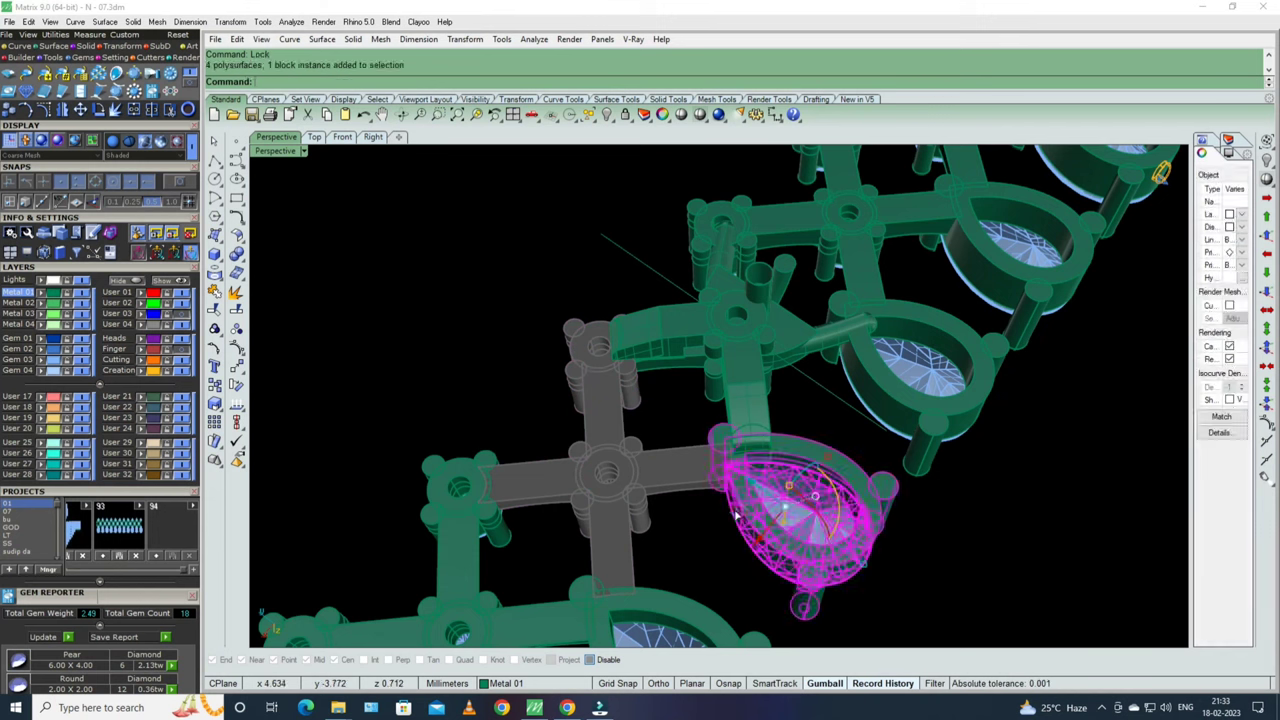
- Delete the stray curved green piece from the band
mouse_move(750, 437)
right_mouse_down()
mouse_move(775, 395)
mouse_move(686, 420)
mouse_move(768, 446)
mouse_move(771, 464)
right_mouse_up()
left_click(686, 424)
key("Delete")
left_click(686, 420)
scroll(768, 446, "down", 3)
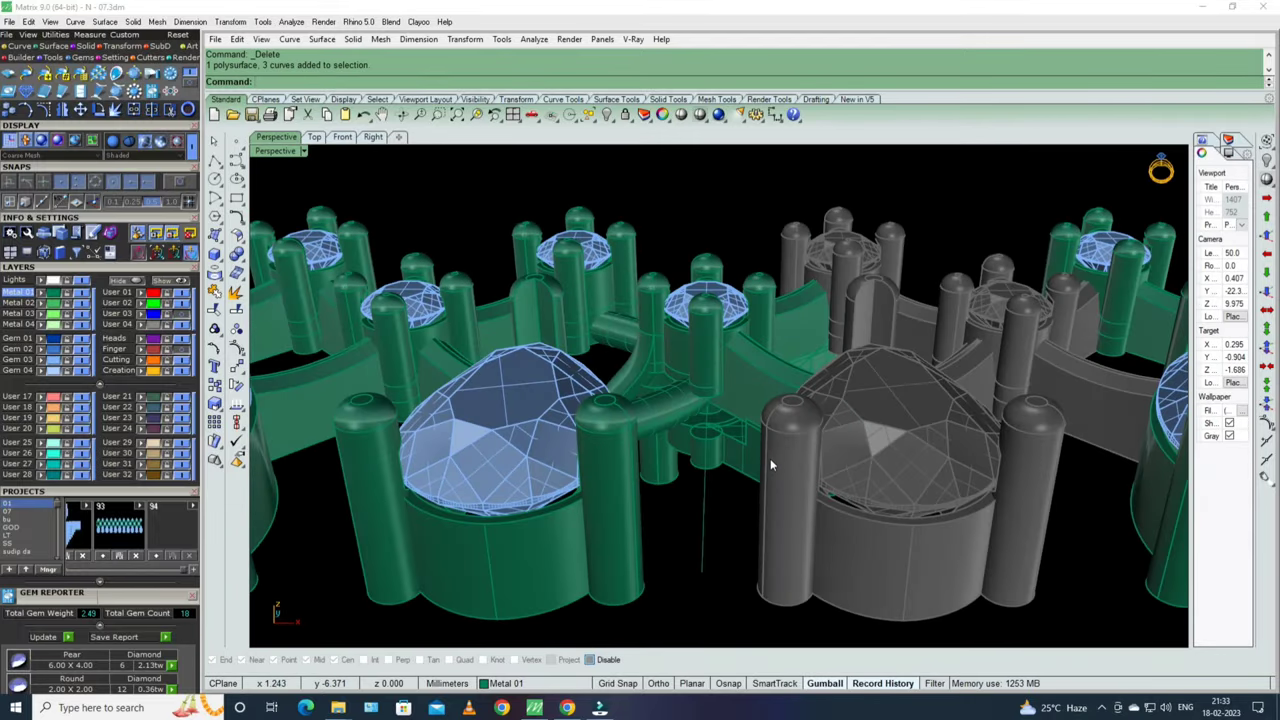
- Undo the accidental move of the head
scroll(748, 439, "up", 2)
scroll(742, 436, "up", 2)
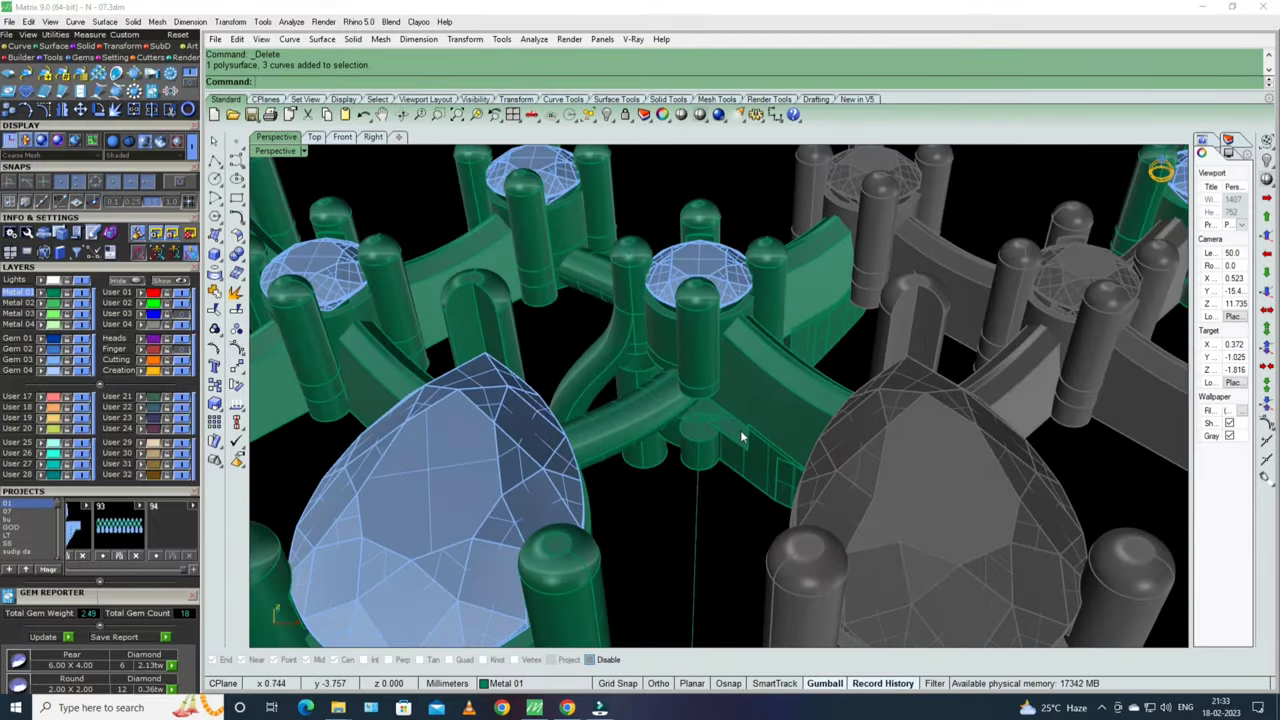
left_click(709, 366)
right_click_drag(709, 366, 789, 463)
key("ctrl+z")
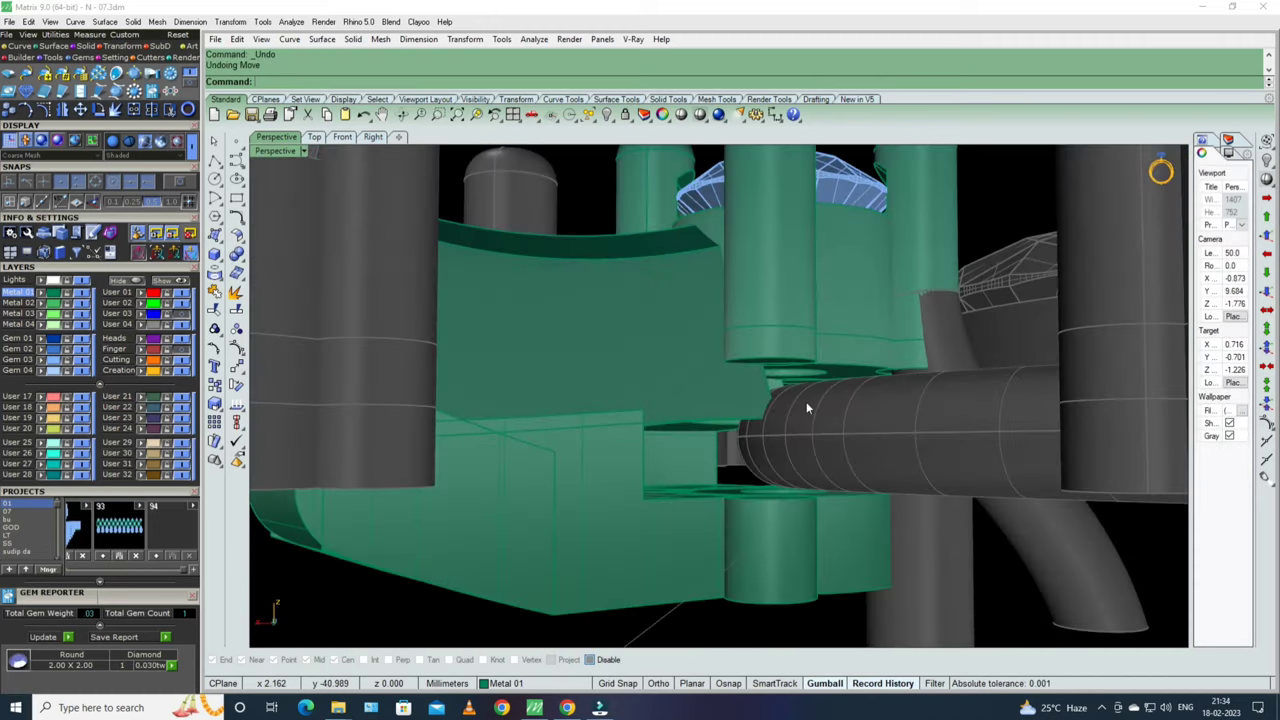
- Zoom and orbit in to inspect the tube joint and the grey head and prongs
scroll(790, 400, "down", 2)
scroll(760, 363, "down", 2)
scroll(741, 360, "down", 1)
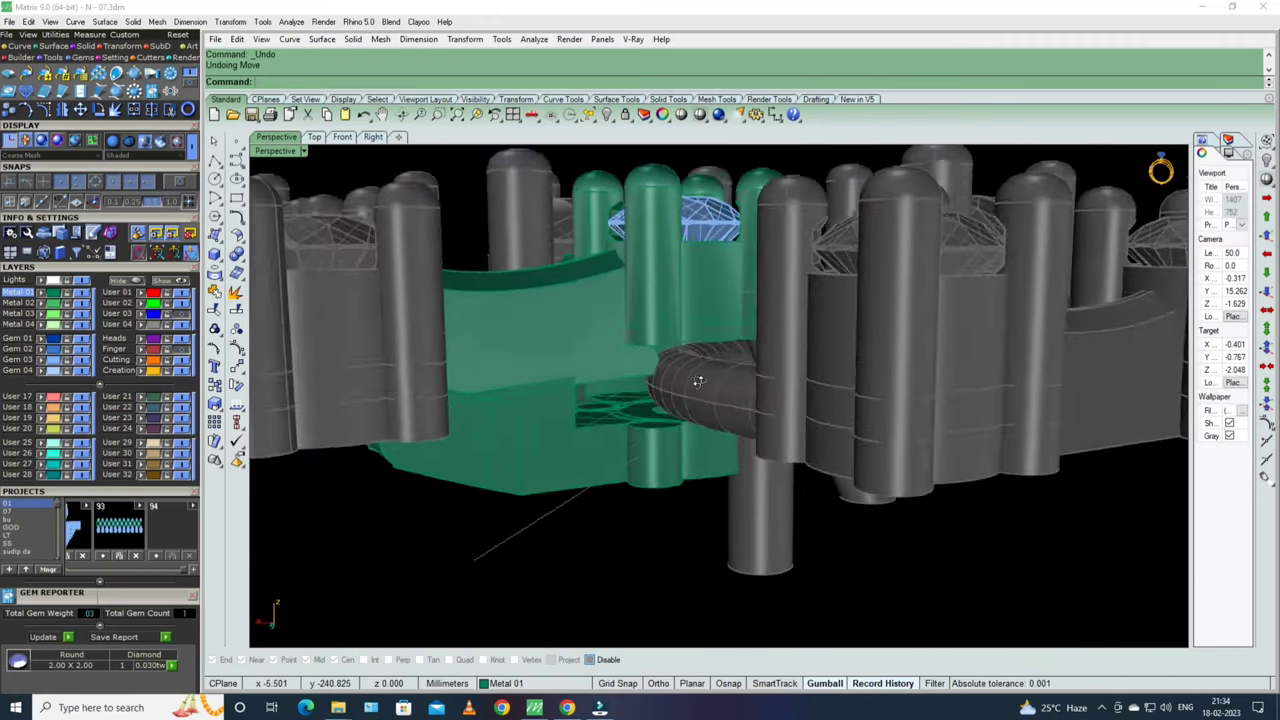
right_click_drag(698, 381, 726, 392)
scroll(726, 392, "up", 2)
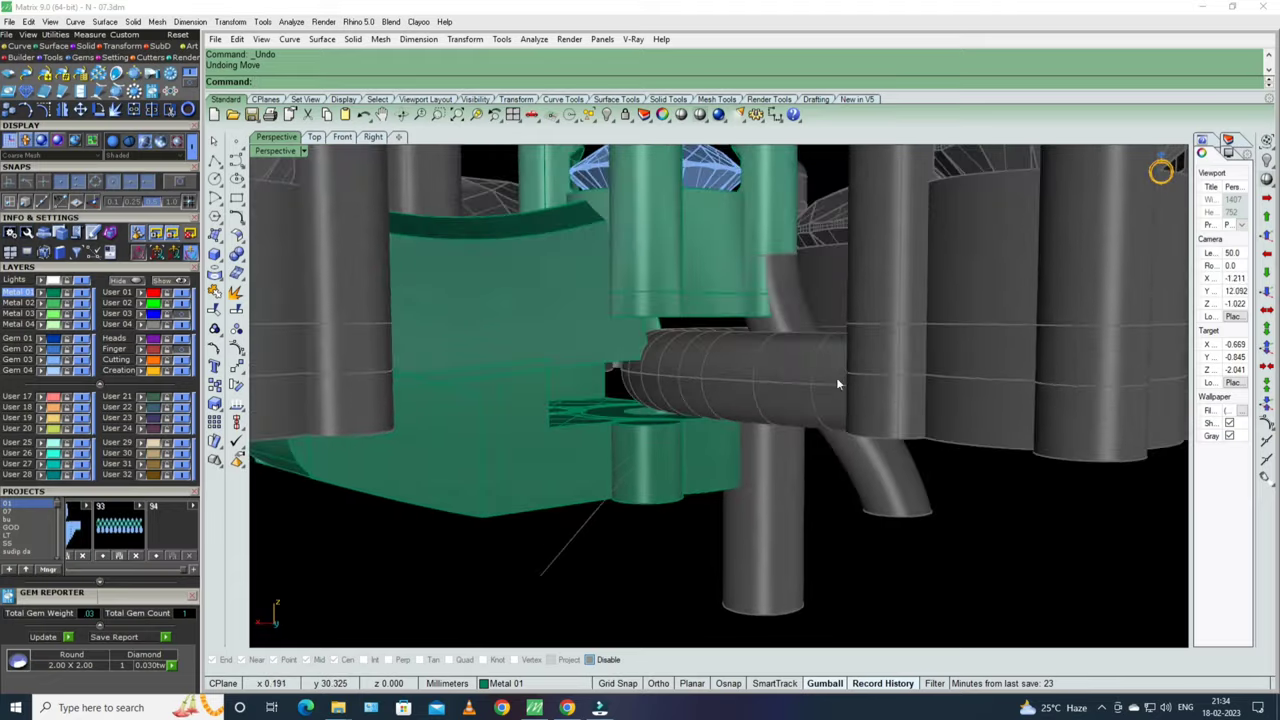
right_click_drag(838, 383, 720, 452)
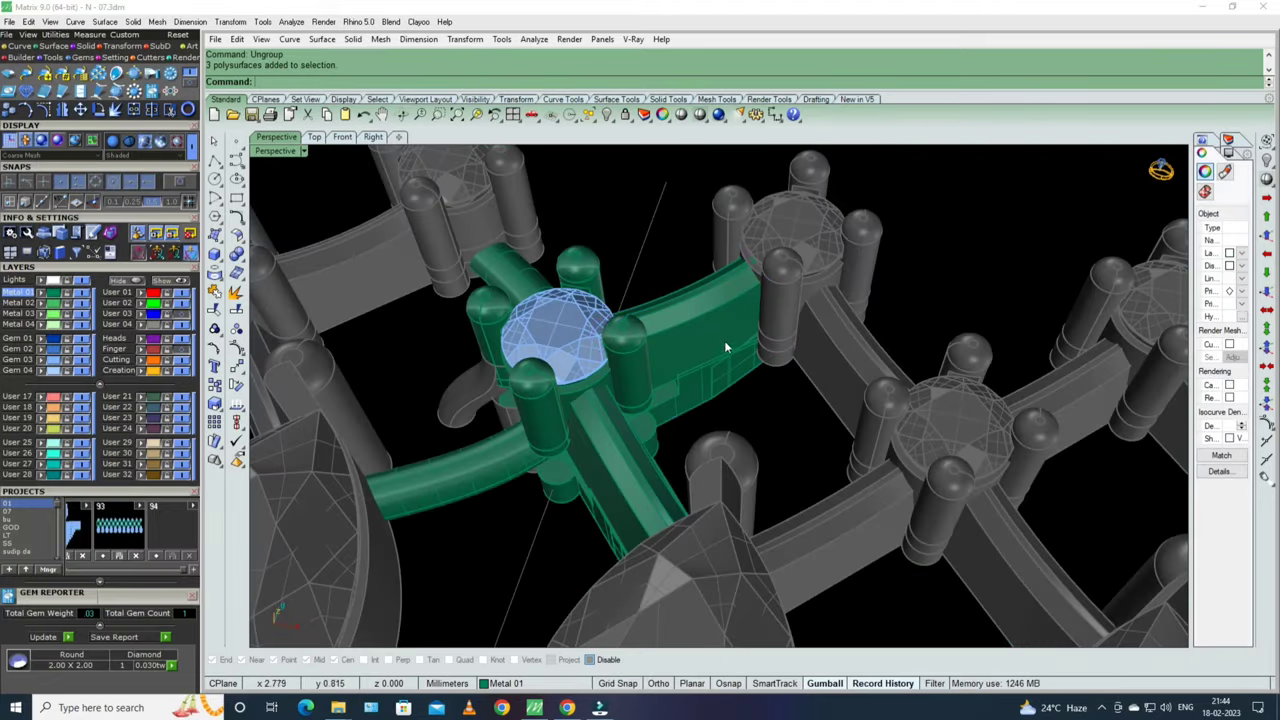
- Lock the green bar and grey centre joint piece, viewing them from near top-down
left_click(724, 340)
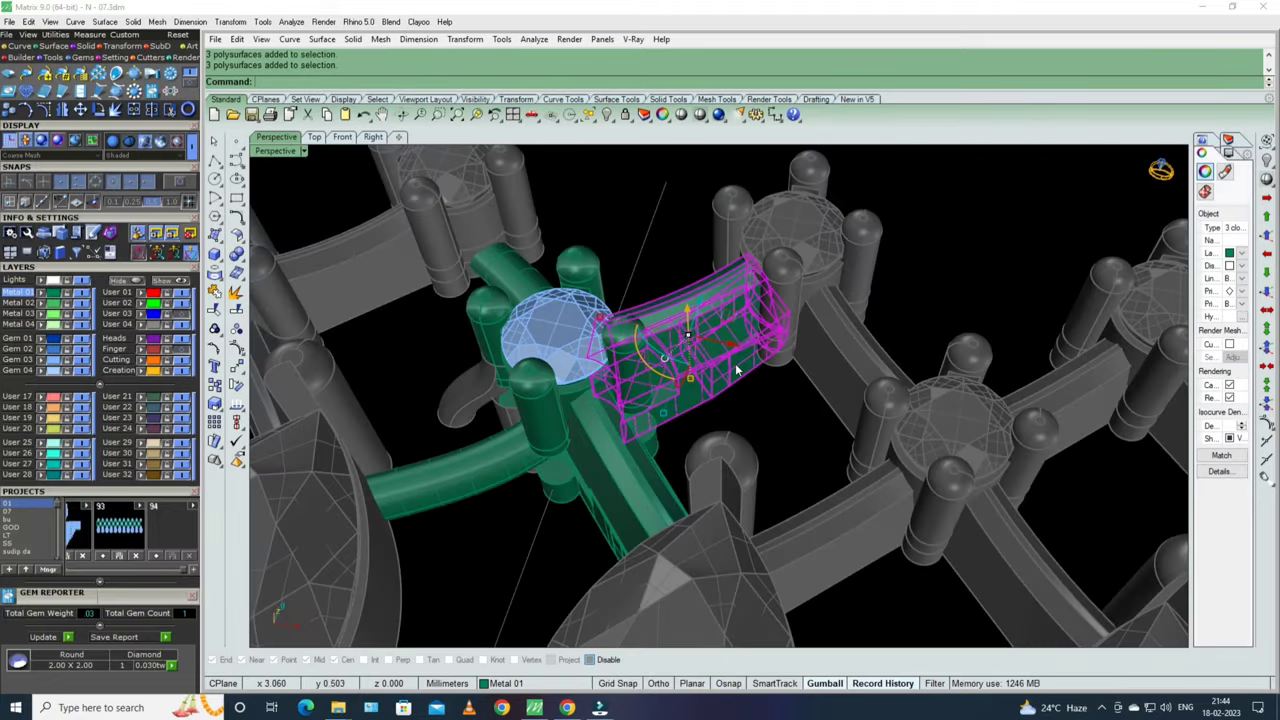
type("C")
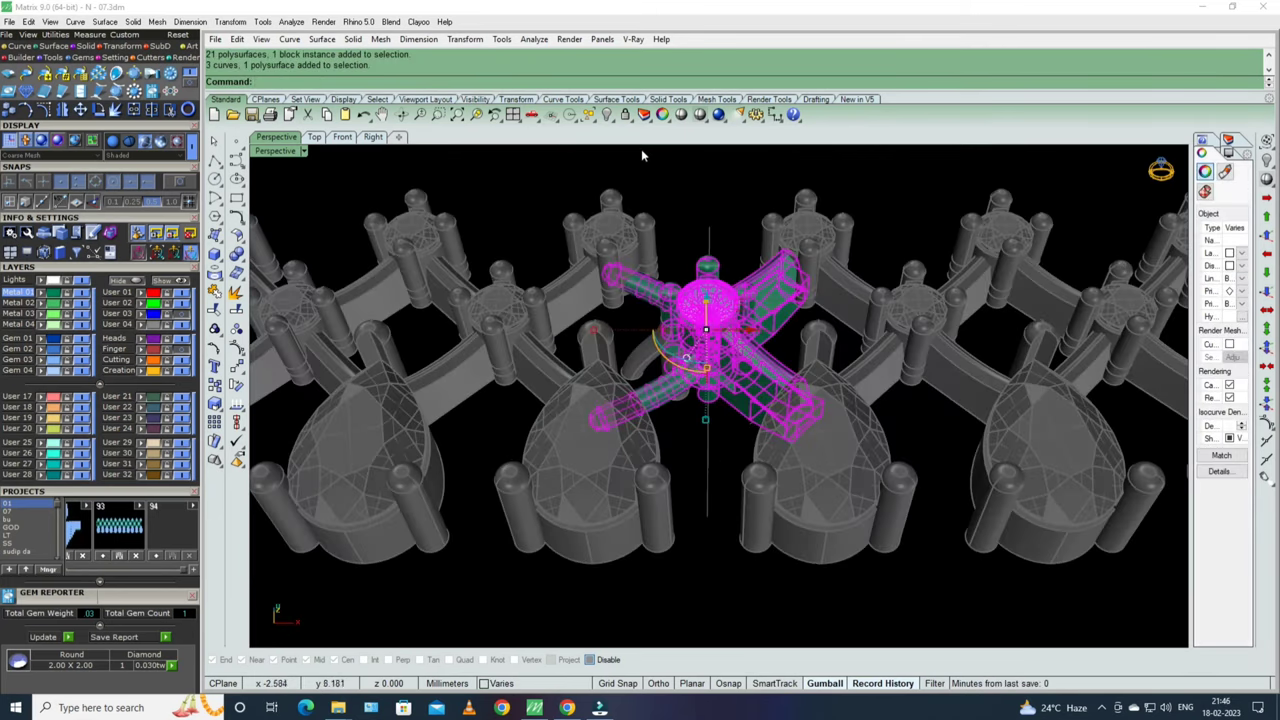
left_click(641, 149)
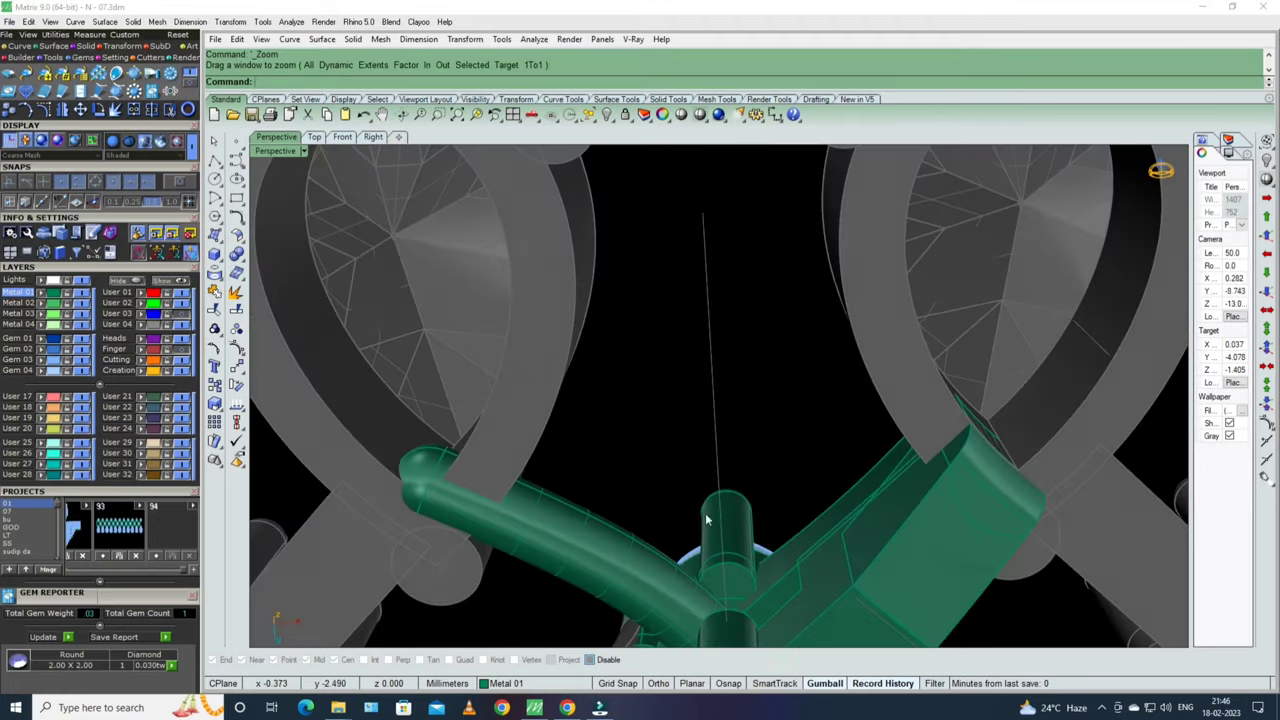
right_click_drag(700, 300, 737, 362)
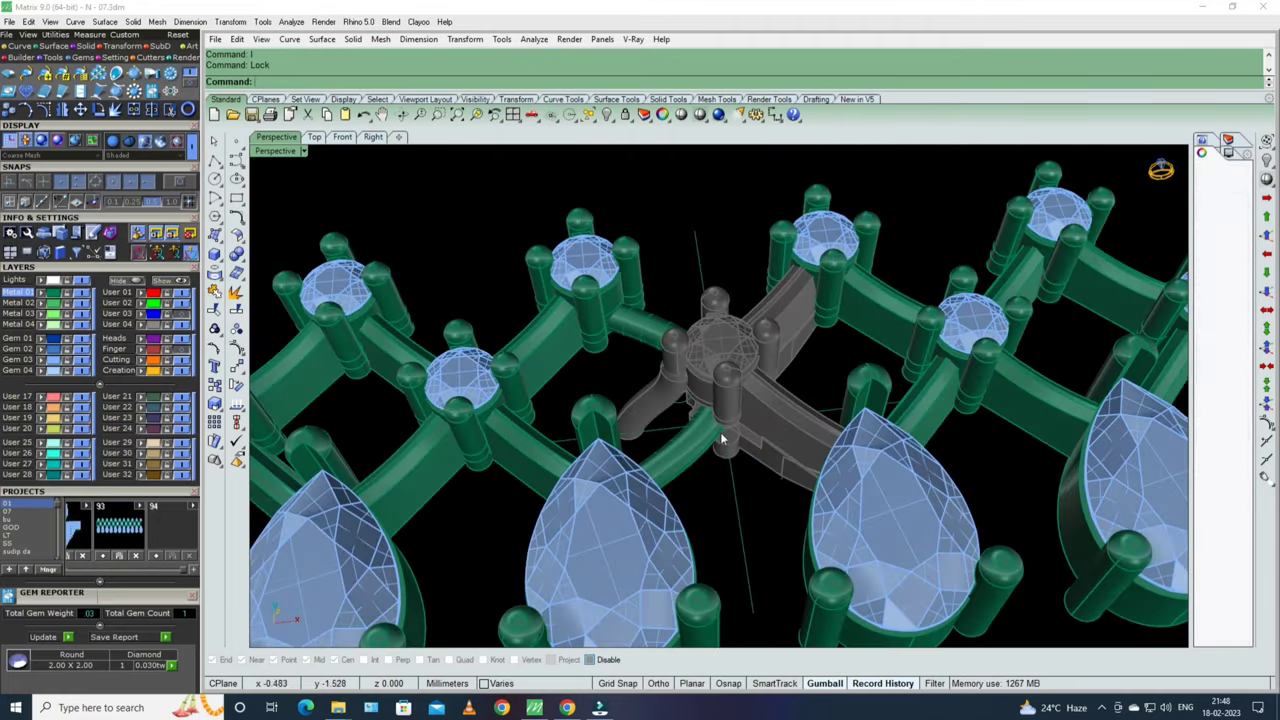
left_click(722, 440)
mouse_move(722, 440)
right_mouse_down()
mouse_move(716, 493)
mouse_move(729, 457)
right_mouse_up()
scroll(729, 457, "down", 2)
- Select all unlocked settings, delete them, then restore them with undo
scroll(720, 405, "up", 2)
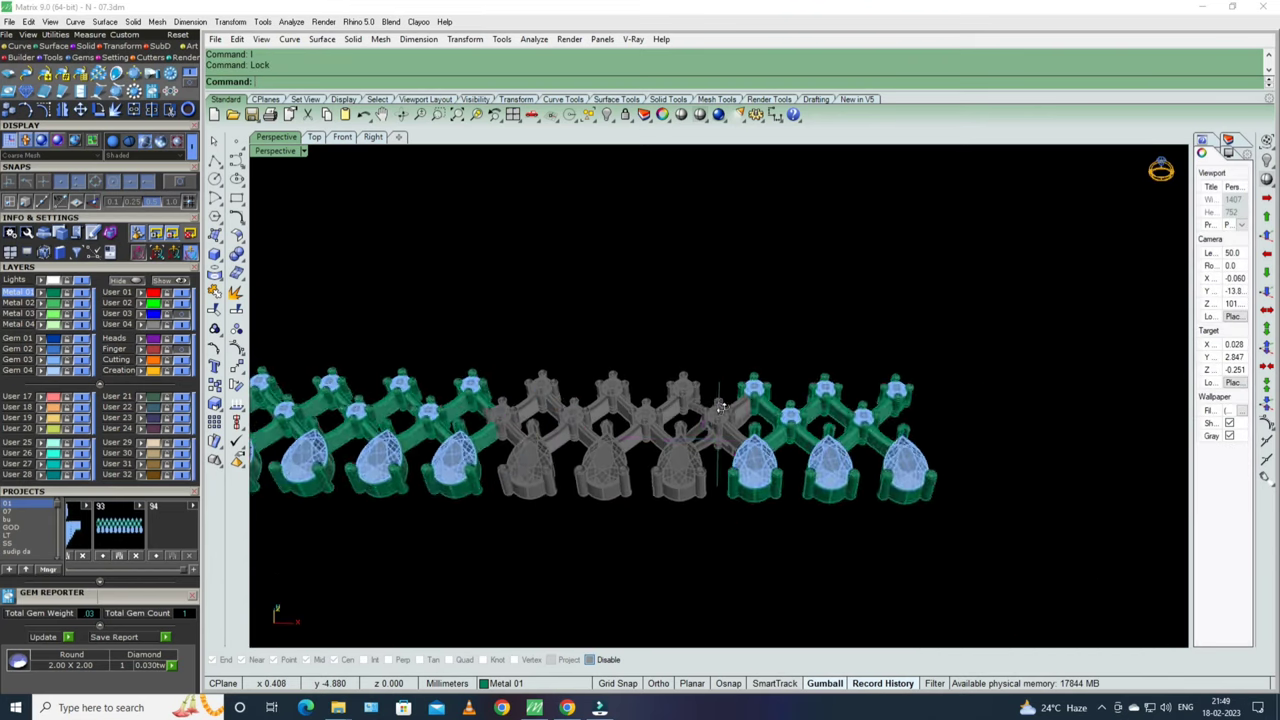
key("ctrl+a")
scroll(720, 405, "down", 1)
left_click(649, 549)
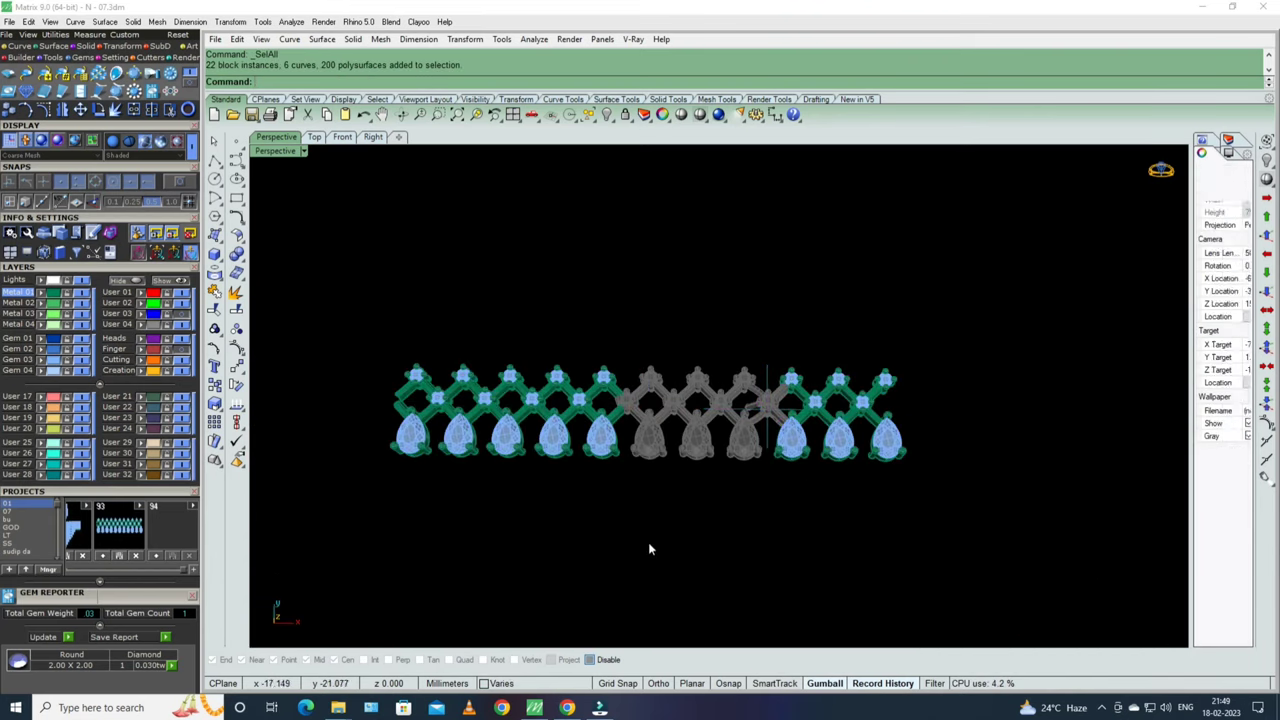
key("Delete")
scroll(730, 457, "up", 2)
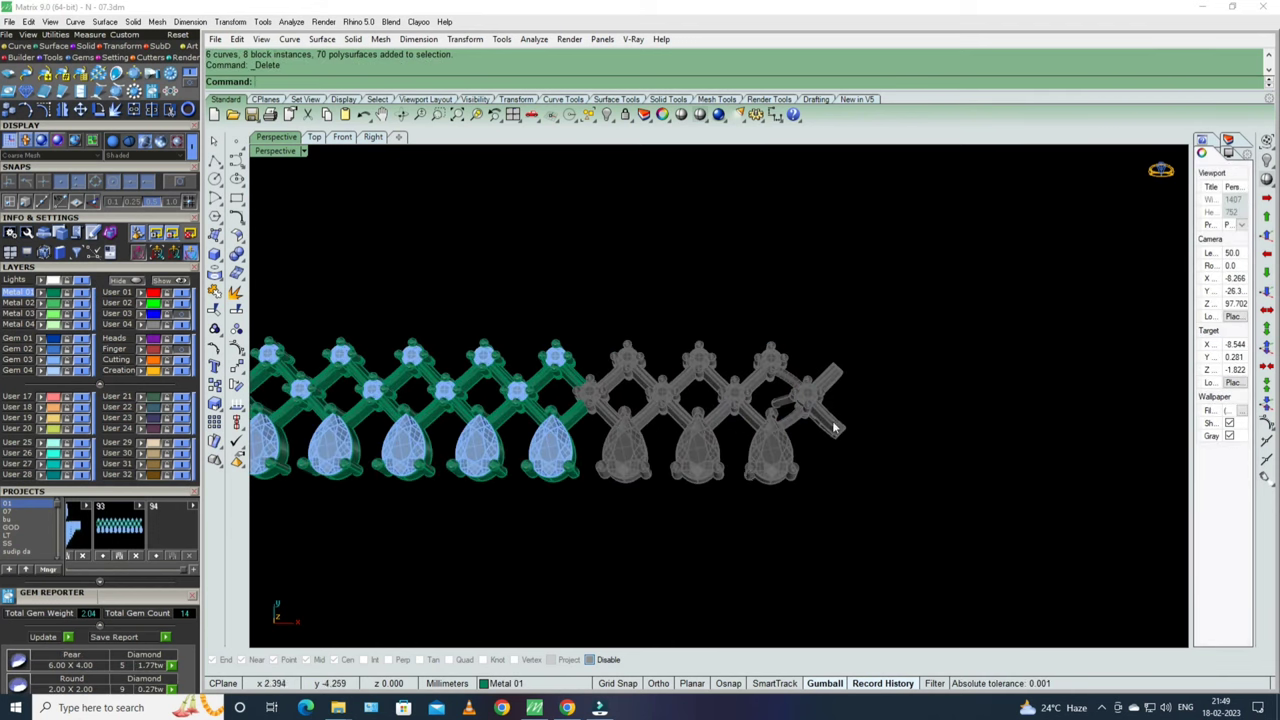
key("ctrl+z")
- Delete the extra pieces so the band keeps 3 pear and 5 round gems
scroll(788, 440, "down", 3)
right_click_drag(786, 353, 810, 367)
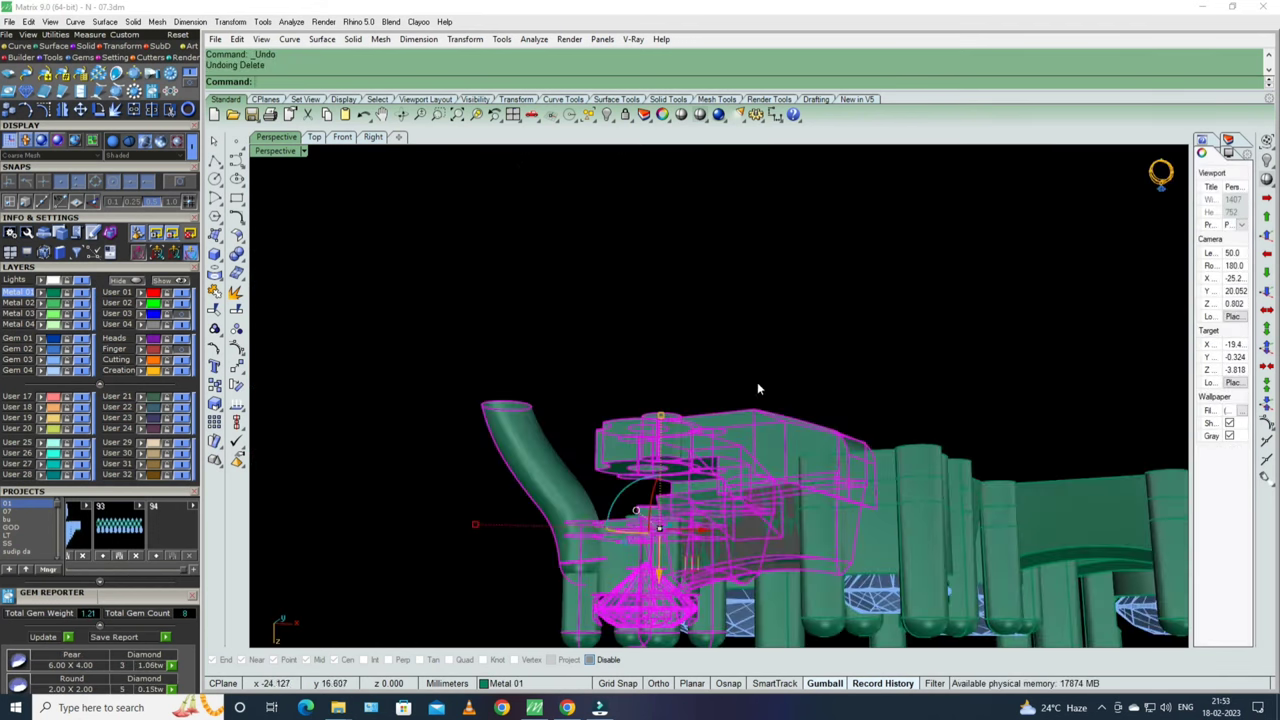
key("Delete")
mouse_move(719, 403)
right_mouse_down()
mouse_move(831, 443)
mouse_move(799, 367)
right_mouse_up()
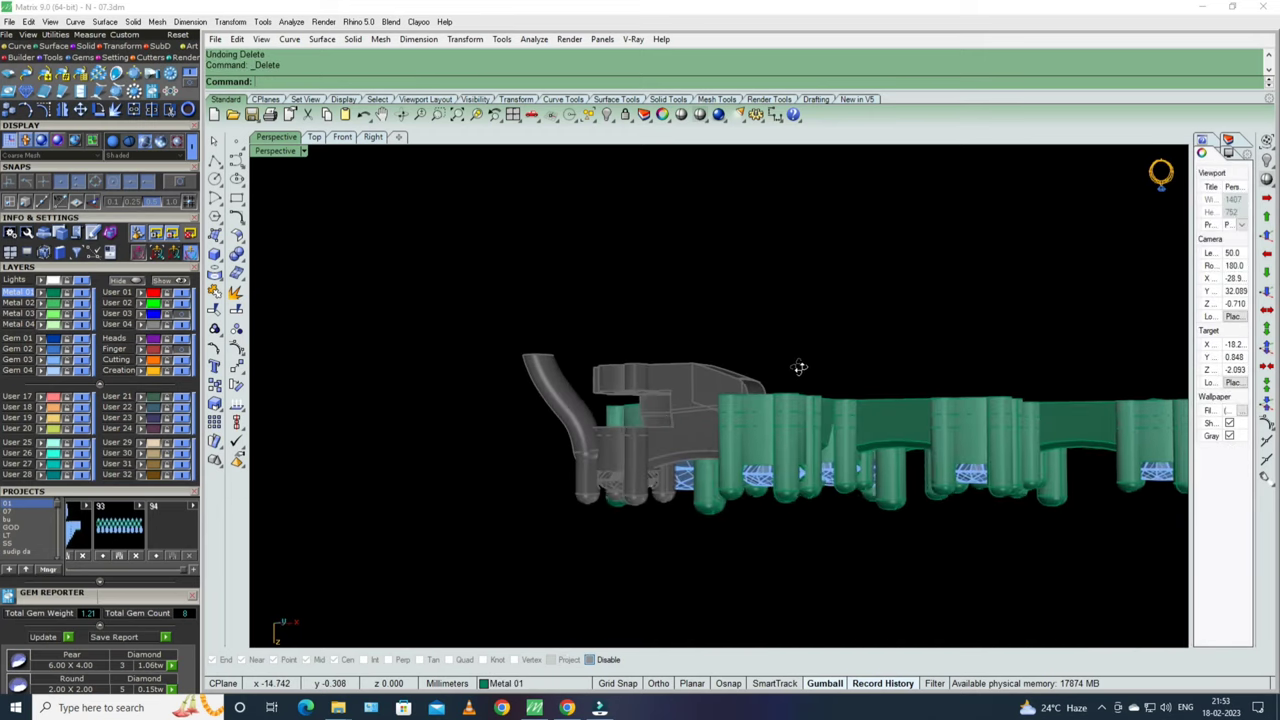
scroll(799, 367, "down", 2)
mouse_move(794, 477)
right_mouse_down()
mouse_move(818, 402)
mouse_move(811, 473)
mouse_move(858, 483)
mouse_move(756, 408)
right_mouse_up()
- Undo the lock and the ungrouping of the prong group
key("ctrl+z")
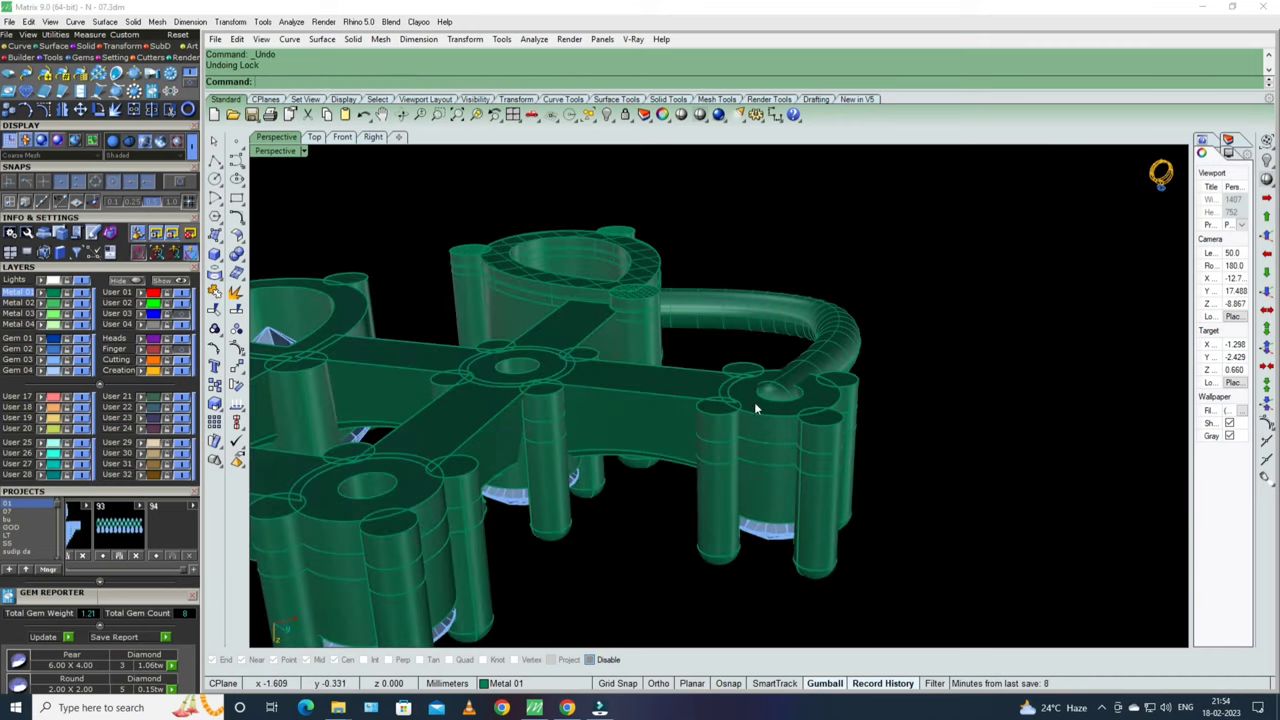
left_click(754, 421)
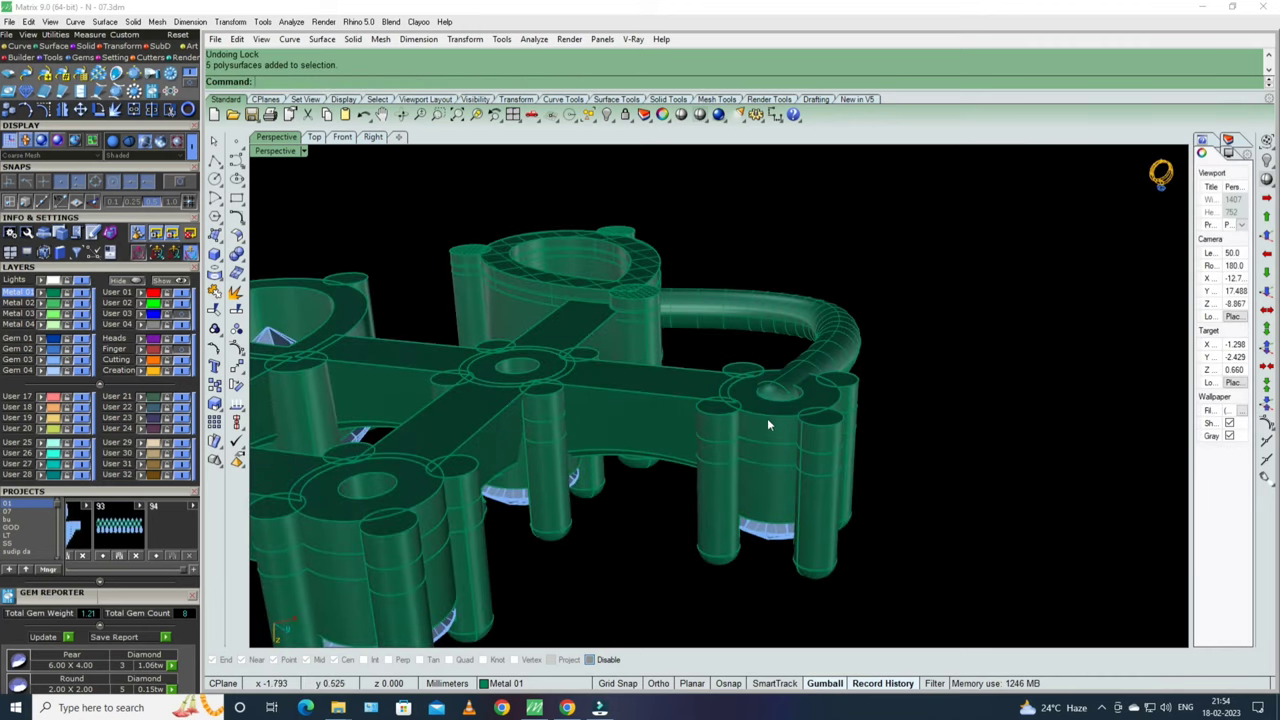
key("ctrl+z")
- Extract a surface from the prong cluster and extrude it by 0.5
left_click(237, 293)
scroll(735, 397, "up", 3)
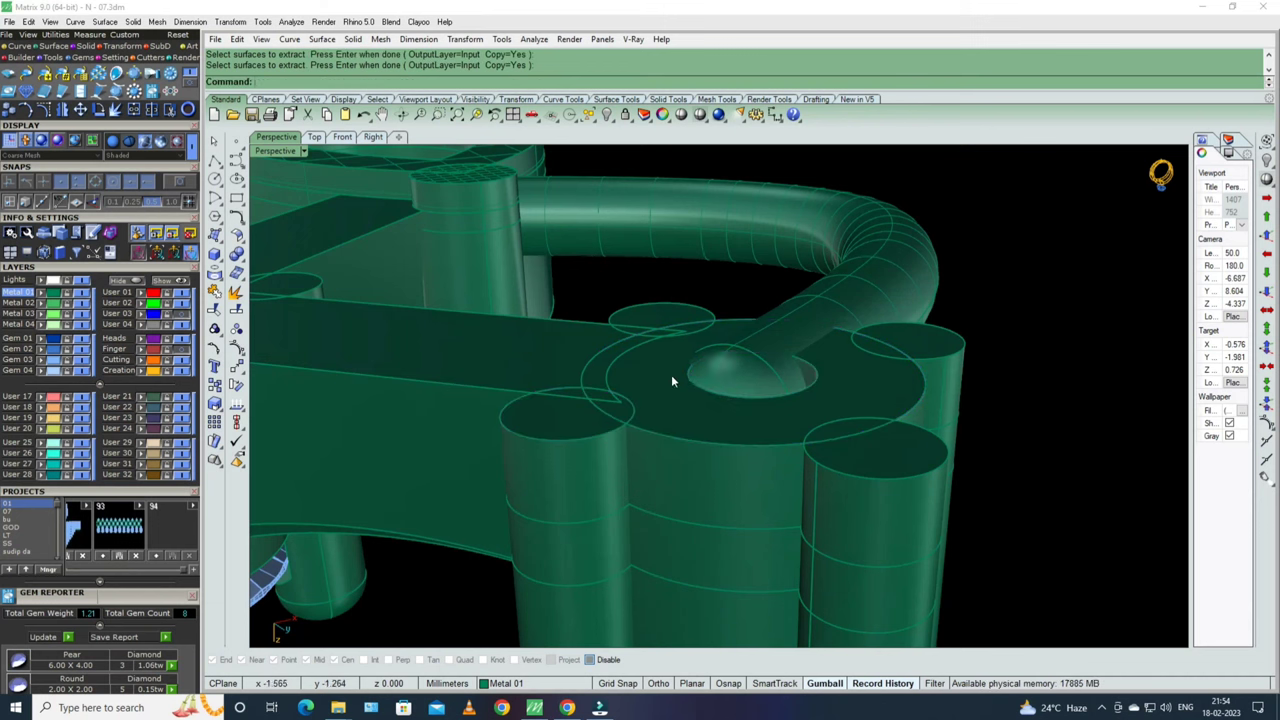
scroll(671, 380, "down", 3)
key("Return")
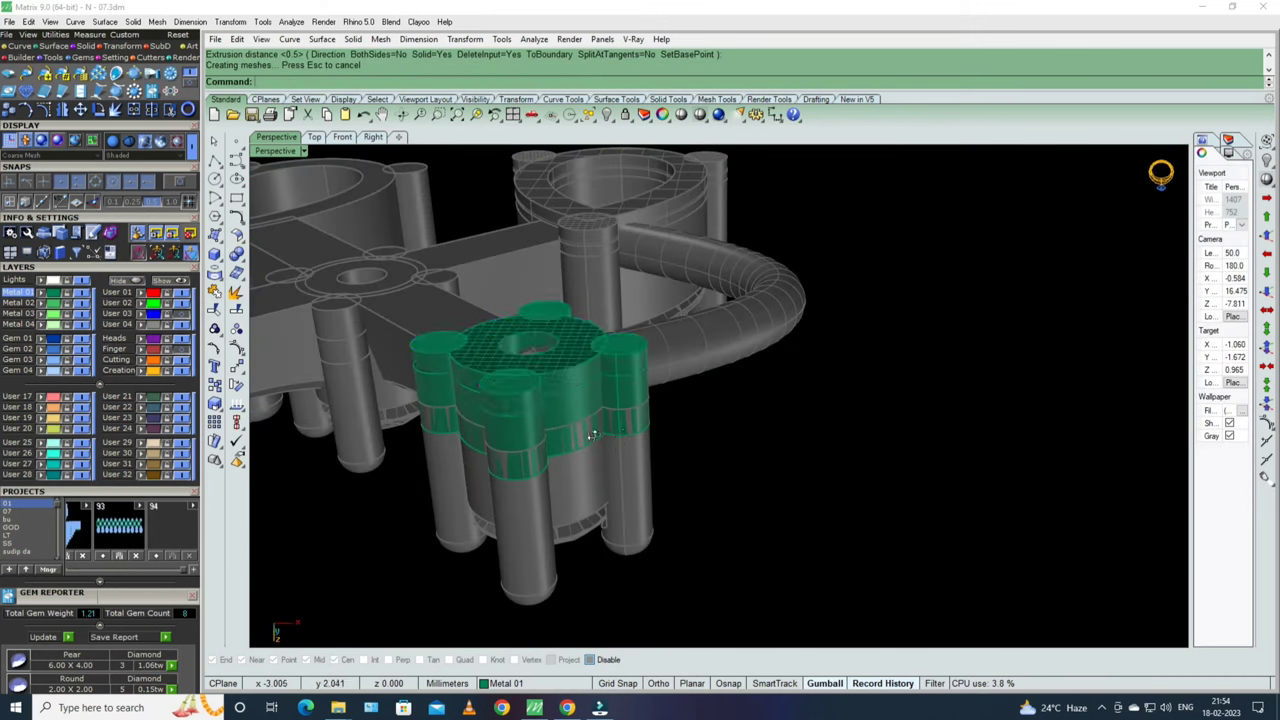
mouse_move(592, 436)
right_mouse_down()
mouse_move(643, 425)
mouse_move(671, 380)
right_mouse_up()
- Pick the prong group from the overlap list, then select the V-shaped bridge and adjacent connector
left_click(631, 375)
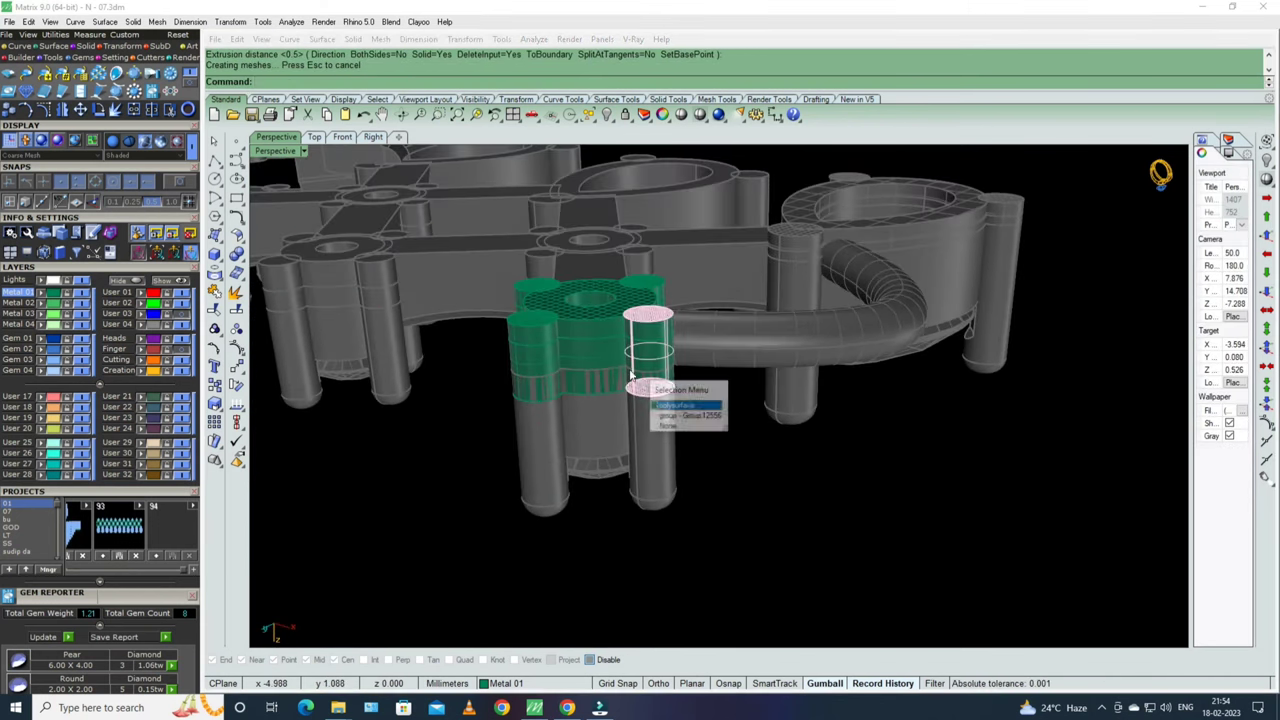
left_click(671, 416)
left_click_drag(757, 543, 418, 270)
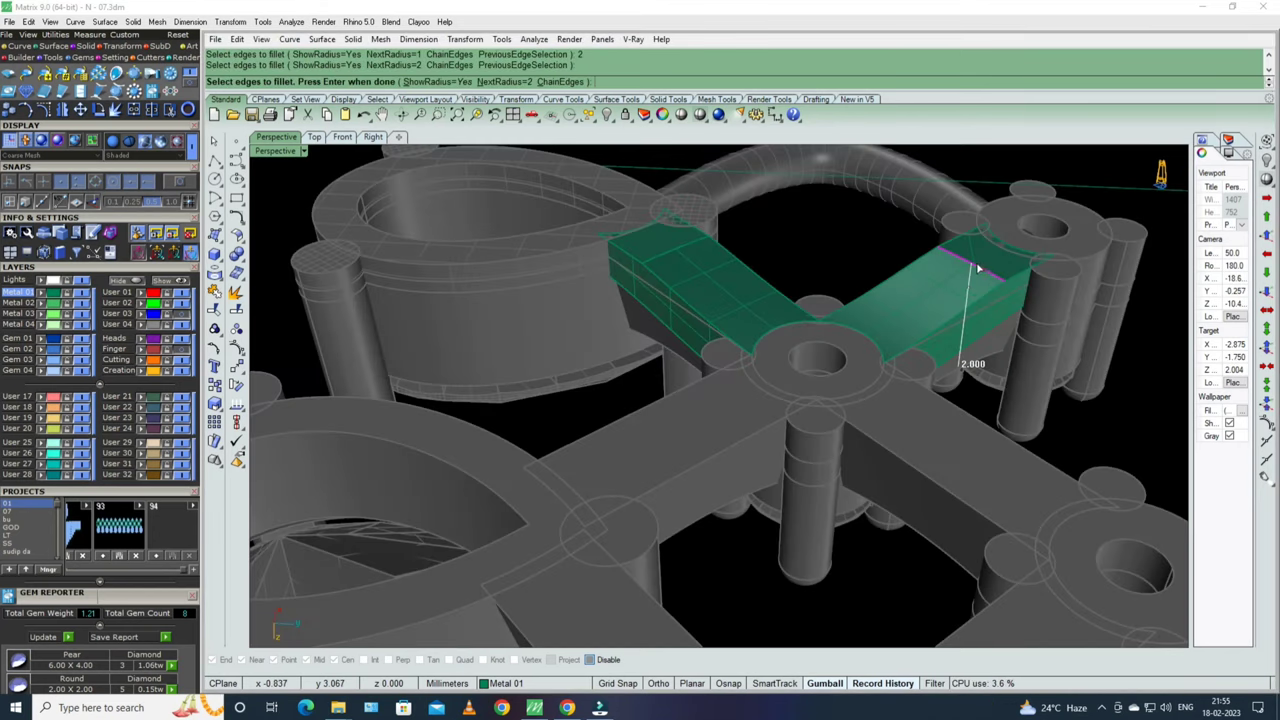
left_click(714, 305)
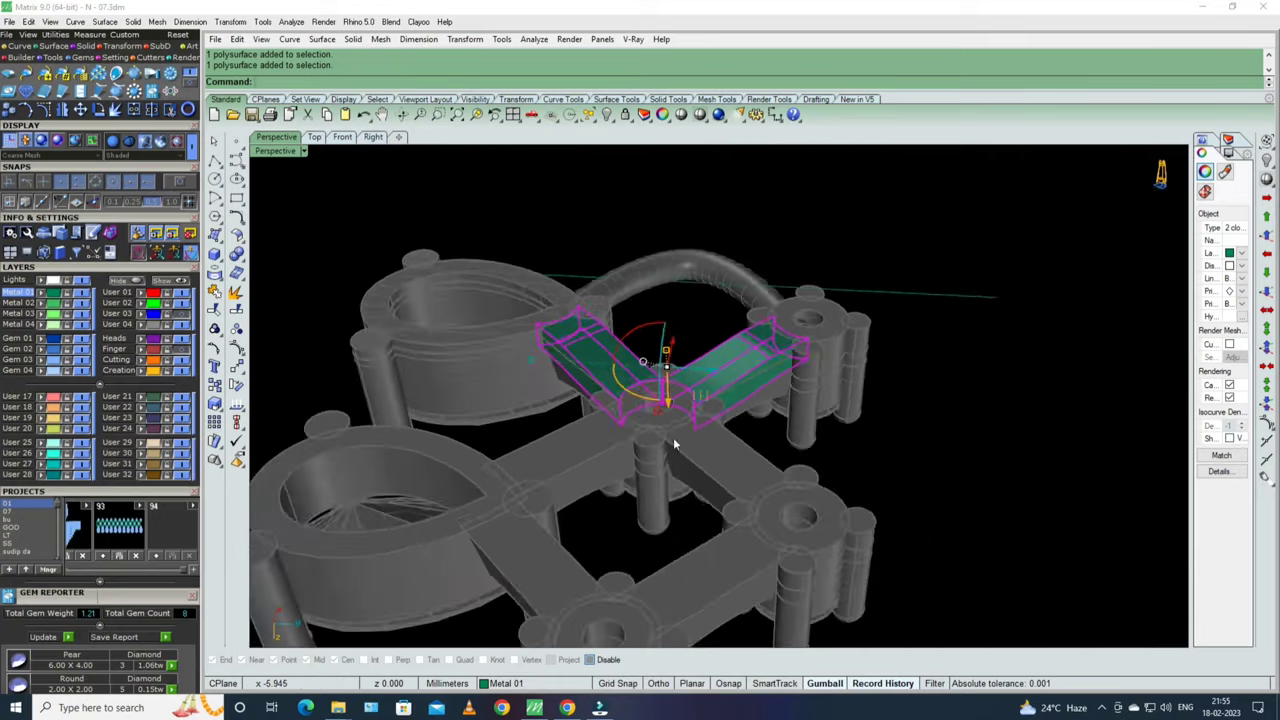
right_click_drag(673, 437, 760, 320)
left_click(795, 318)
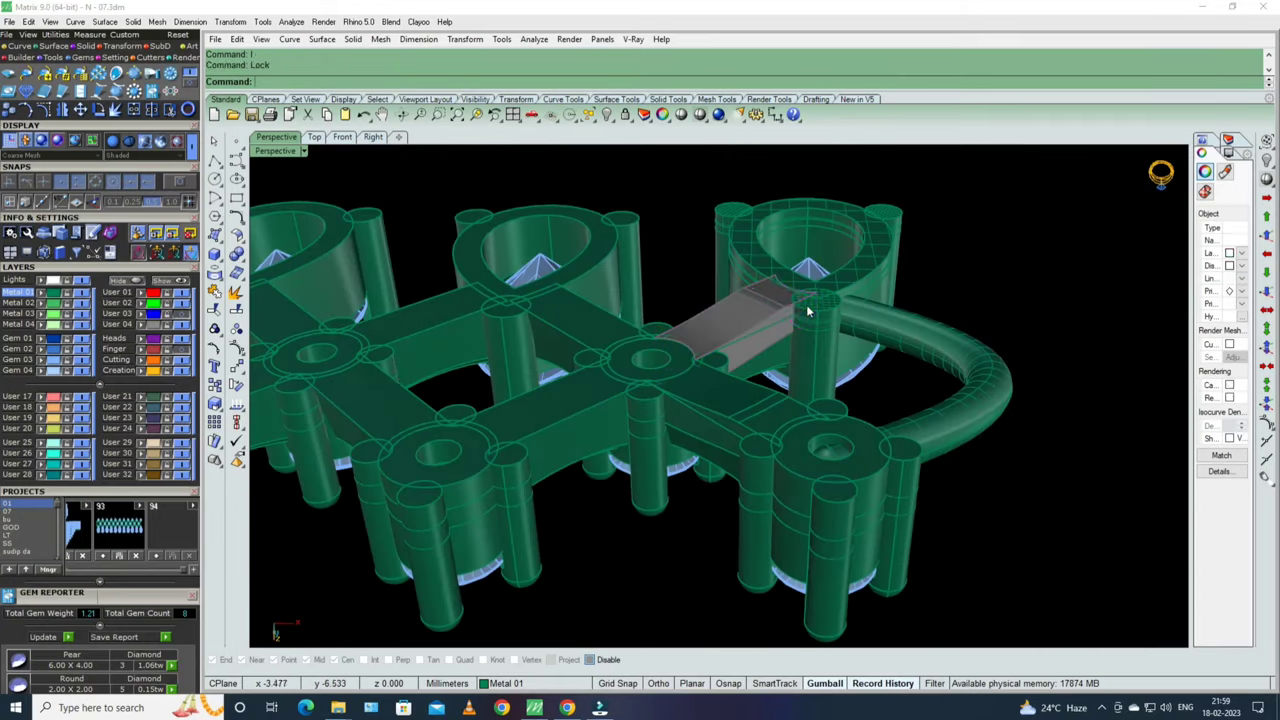
- Lock the connector piece and pear setting frame, then pick the joining connector bar
key("ctrl+l")
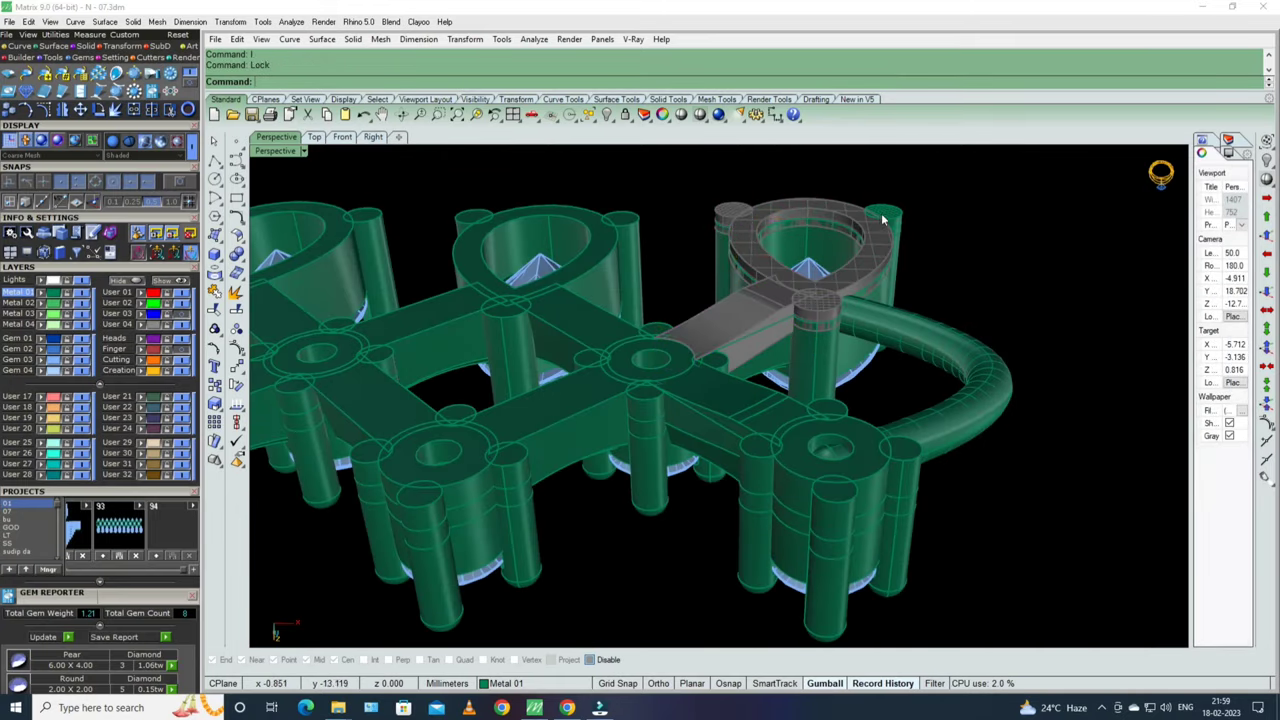
key("ctrl+l")
right_click_drag(846, 443, 845, 427)
scroll(741, 375, "up", 5)
left_click(714, 323)
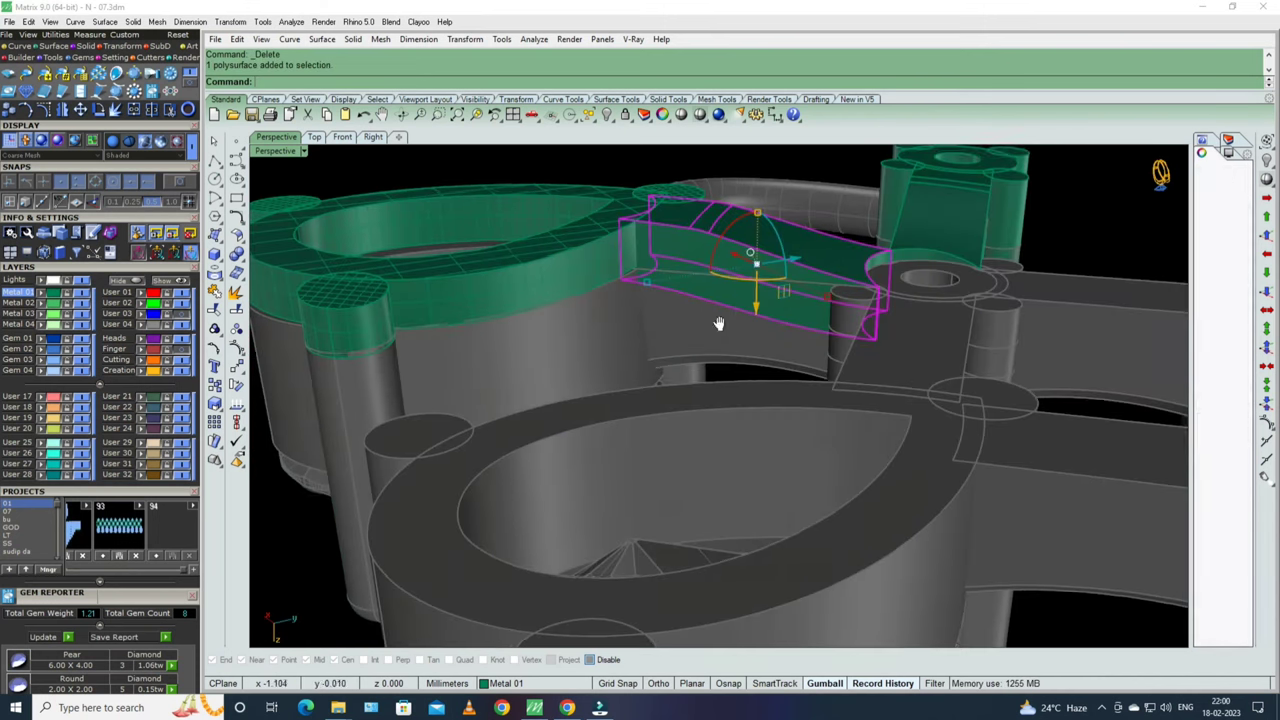
mouse_move(714, 323)
right_mouse_down()
mouse_move(837, 386)
mouse_move(687, 334)
right_mouse_up()
scroll(687, 334, "down", 5)
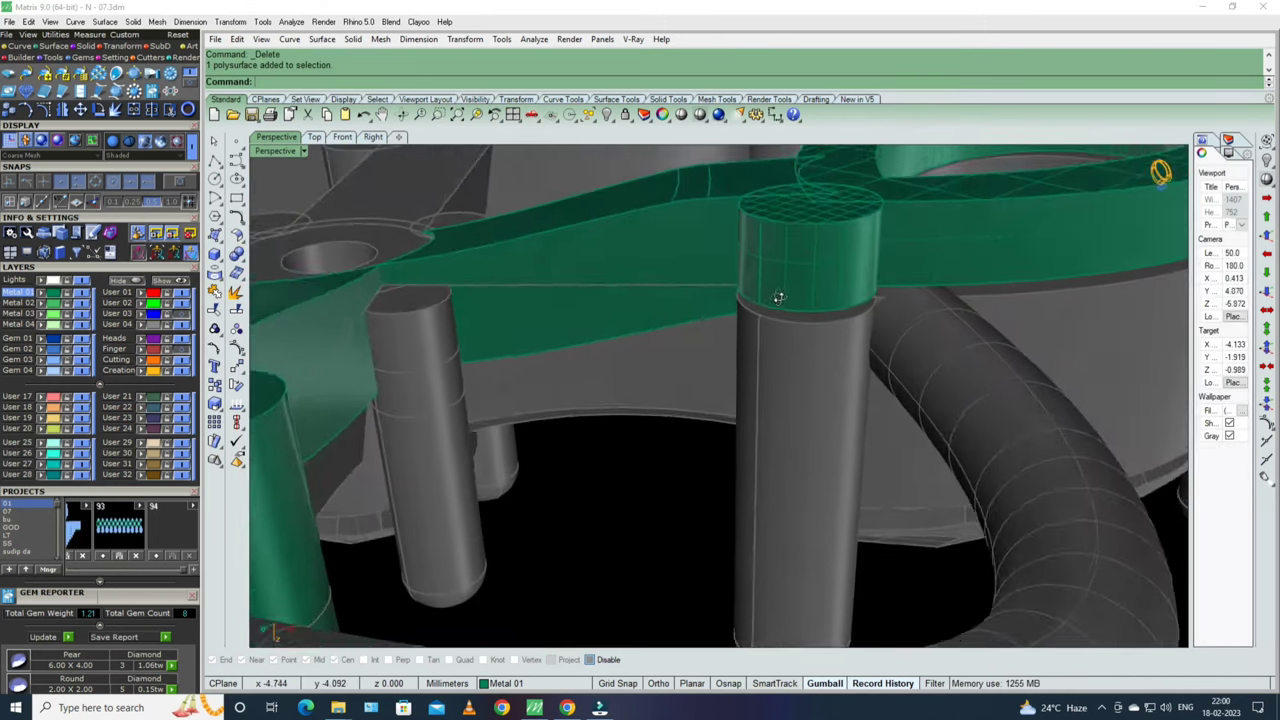
- Show the hidden gems and prongs again and lock the prong post at the joint
key("ctrl+alt+h")
left_click(697, 445)
key("ctrl+l")
right_click_drag(697, 445, 731, 360)
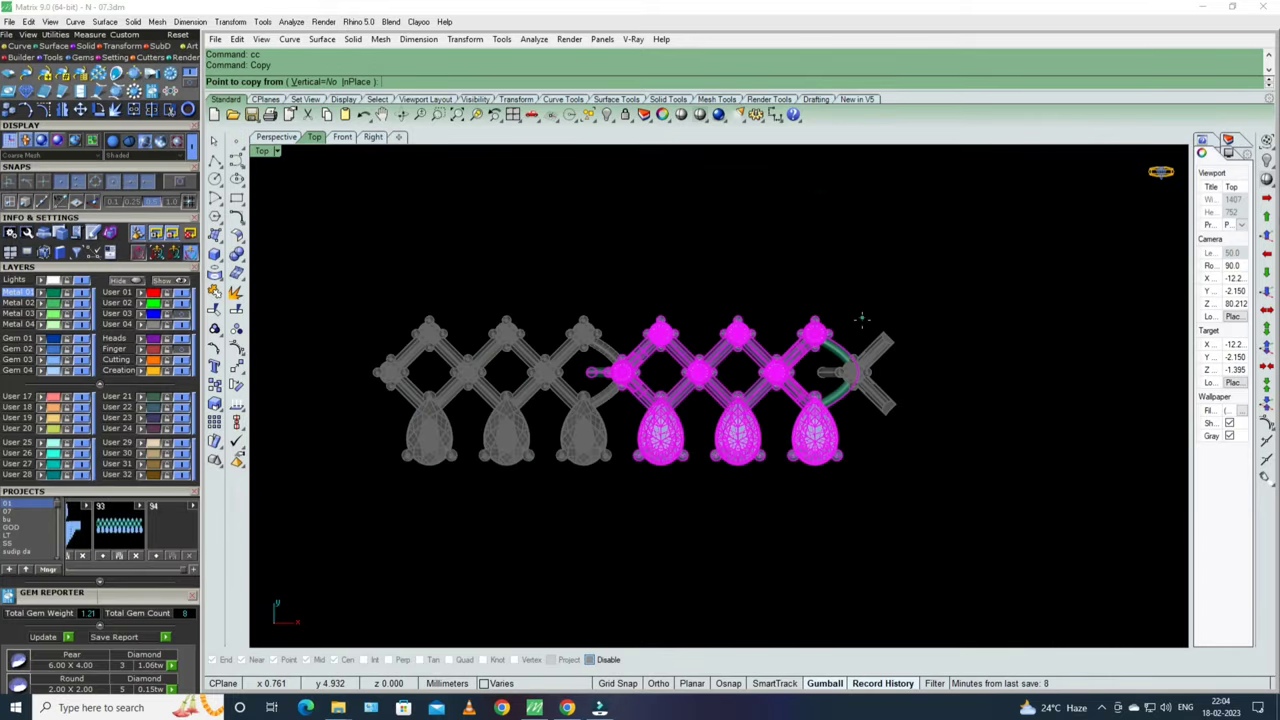
- Copy the three-pear section from its base point to the end of the row to lengthen the band
scroll(860, 319, "up", 1)
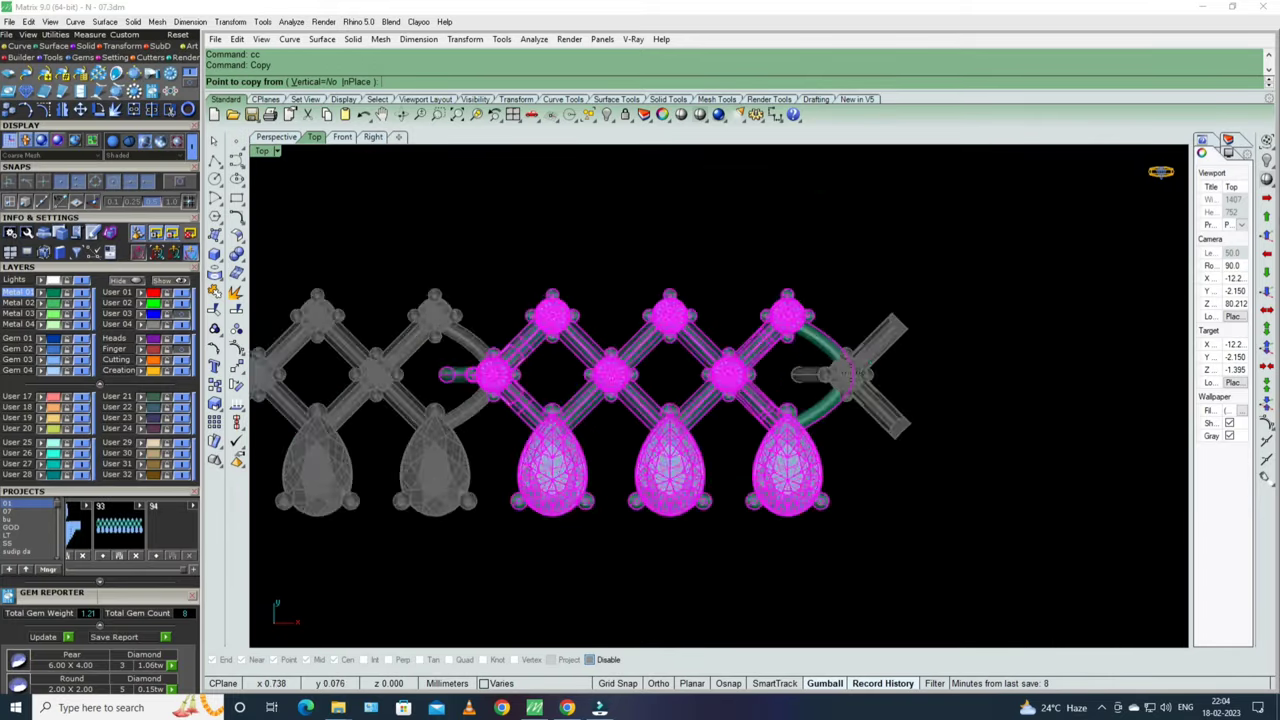
scroll(865, 330, "up", 3)
scroll(875, 345, "up", 2)
scroll(890, 365, "down", 3)
left_click(890, 365)
scroll(780, 380, "down", 2)
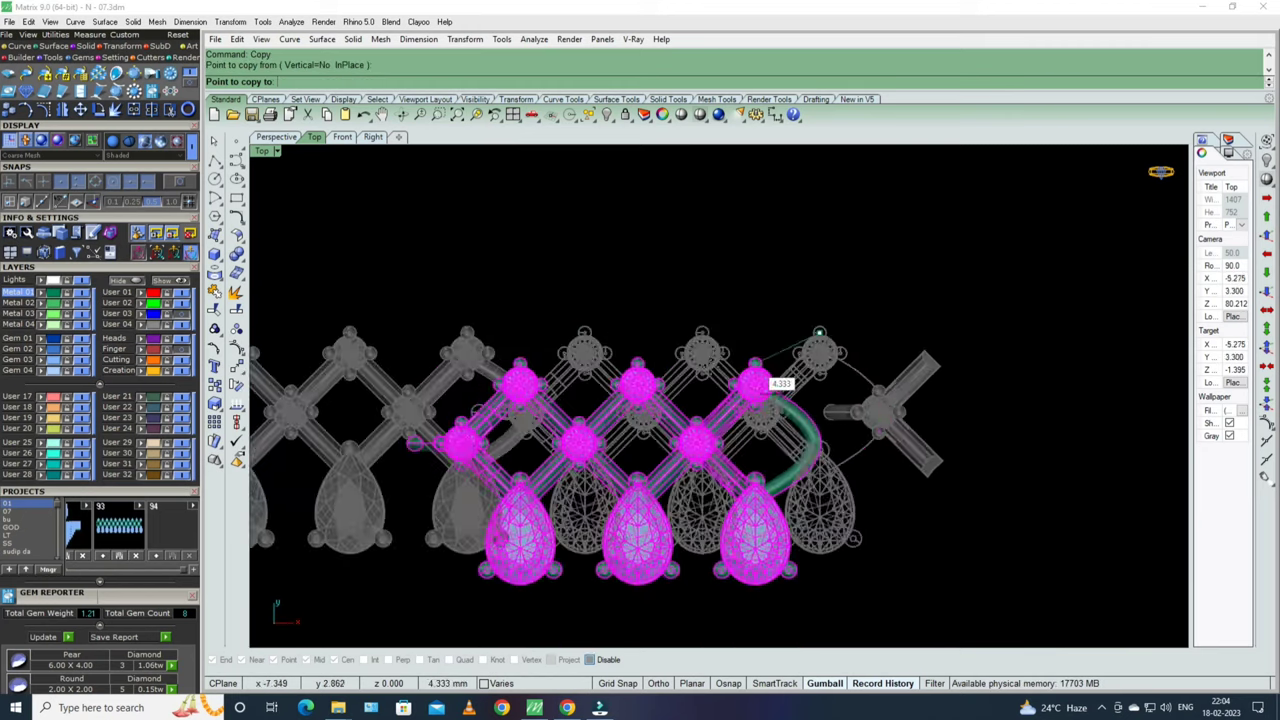
scroll(663, 363, "down", 1)
scroll(791, 371, "down", 1)
scroll(789, 358, "up", 4)
scroll(795, 360, "up", 3)
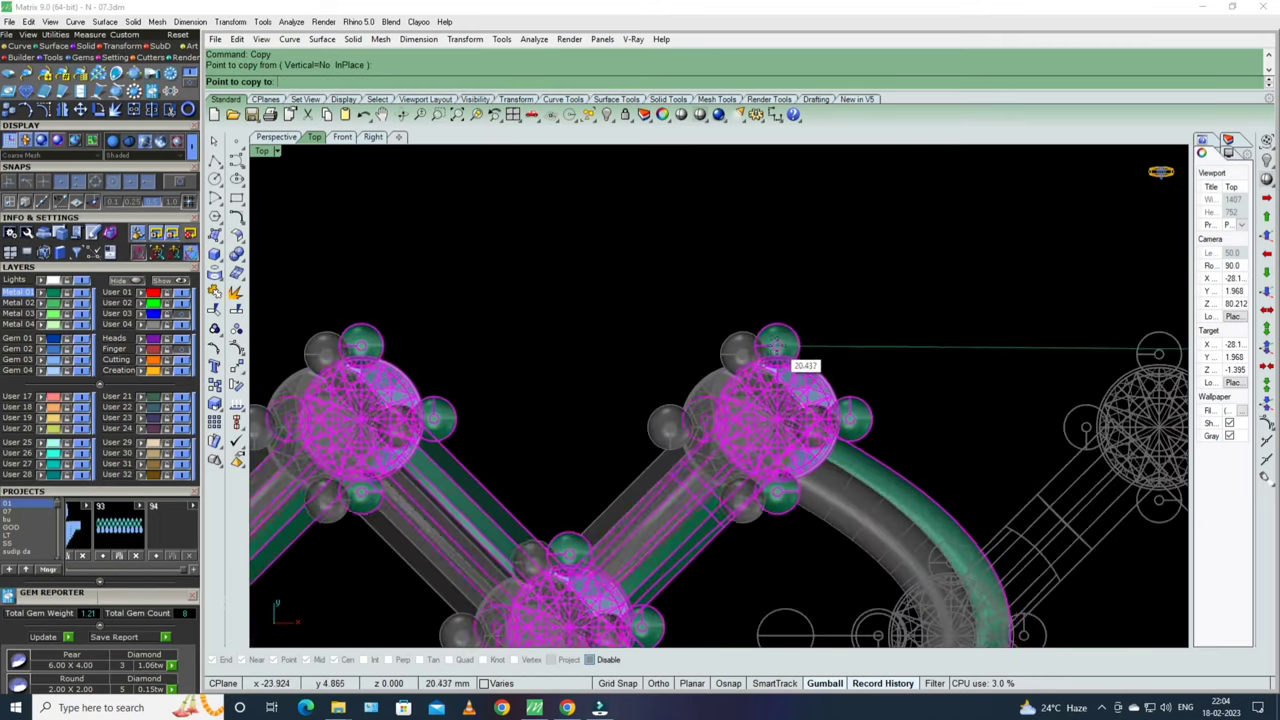
scroll(760, 350, "up", 2)
left_click(748, 340)
key("Return")
scroll(750, 380, "down", 3)
scroll(720, 430, "down", 3)
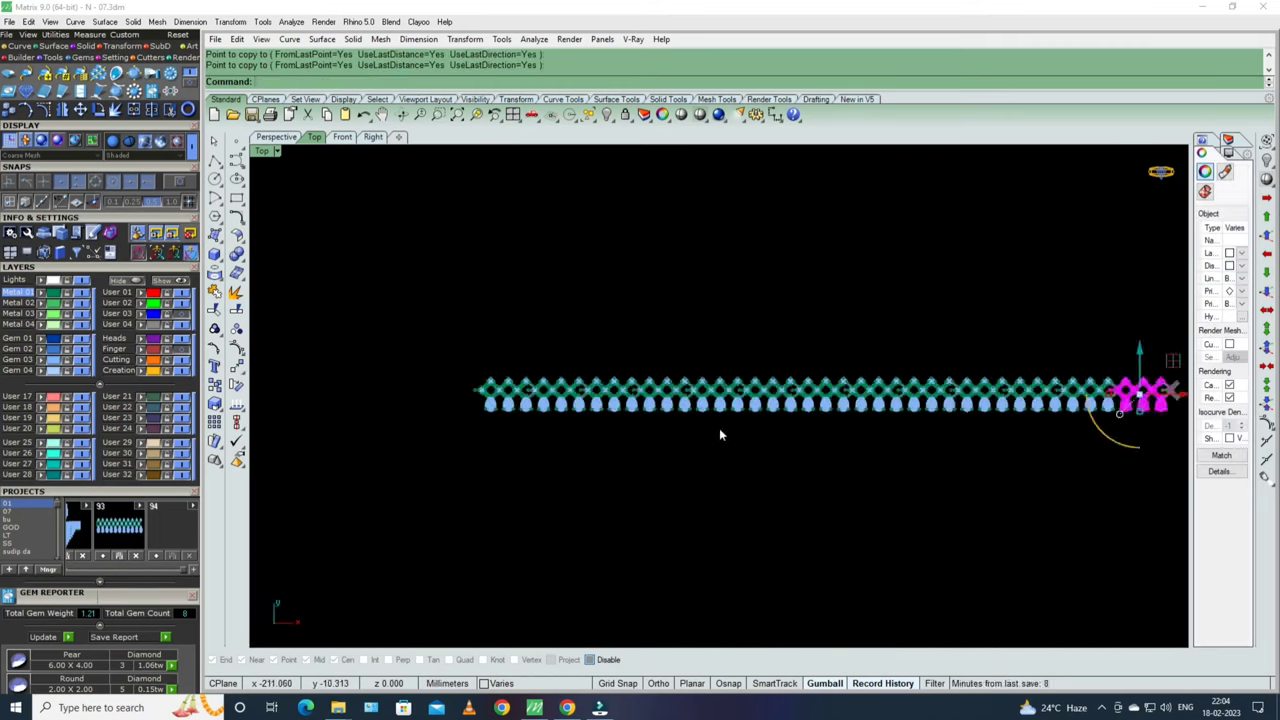
scroll(945, 431, "up", 1)
scroll(843, 405, "up", 2)
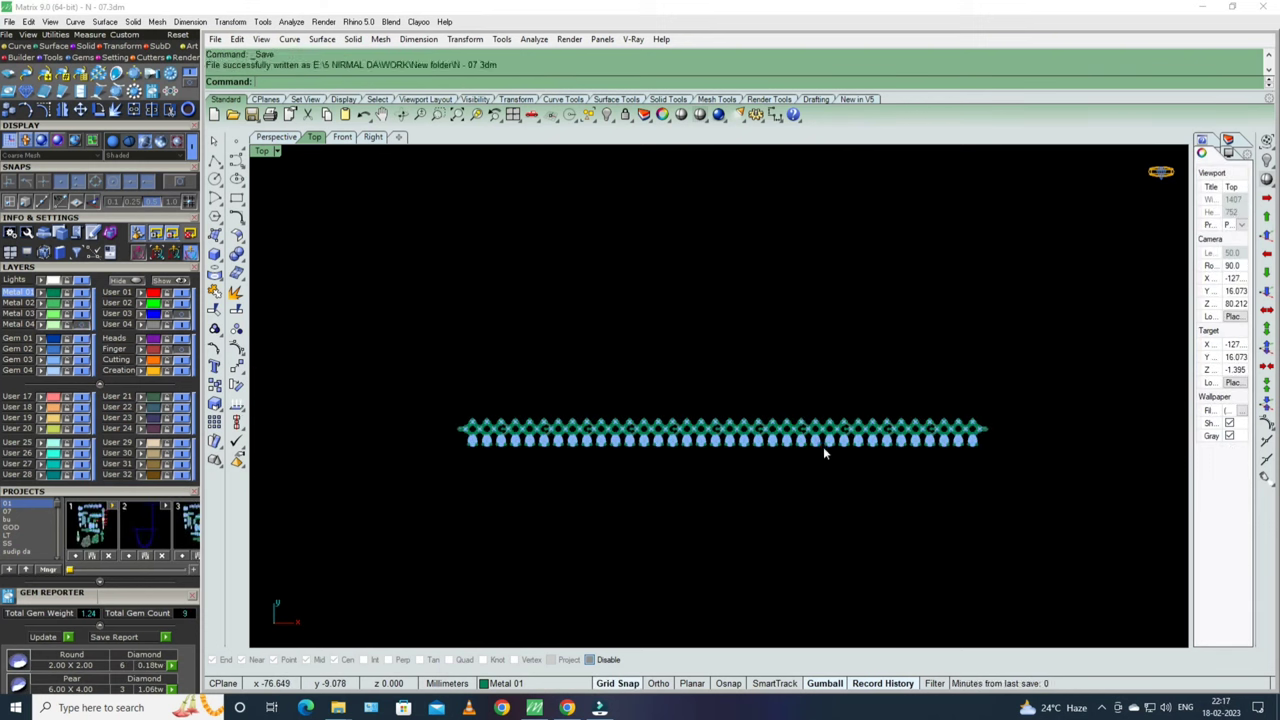
- Restore the guide circle and select everything in the model
key("ctrl+y")
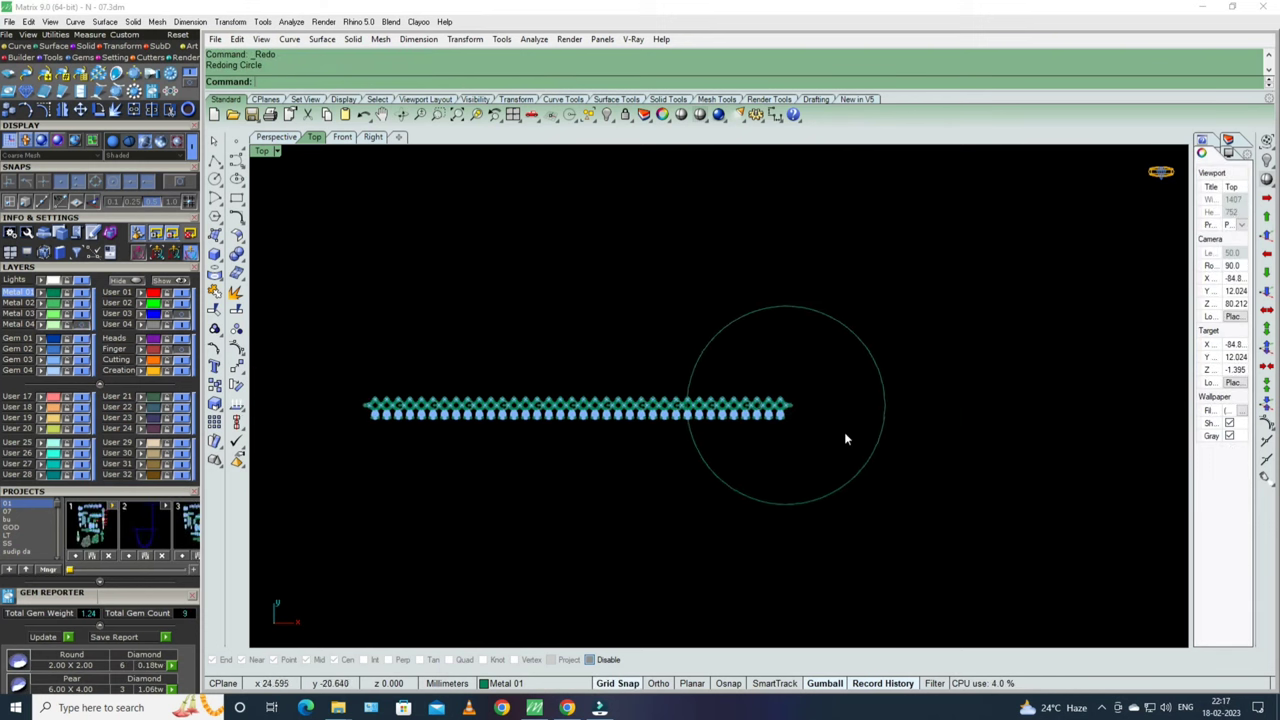
key("ctrl+a")
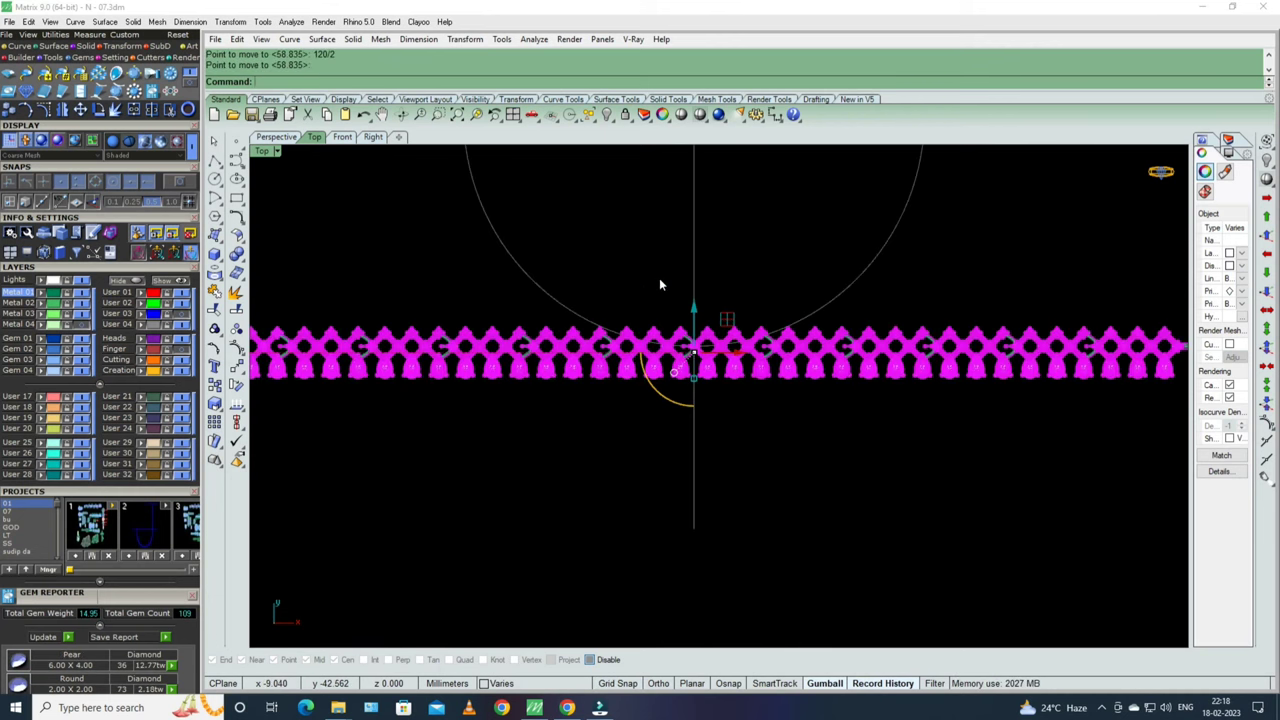
scroll(628, 430, "down", 3)
type("R")
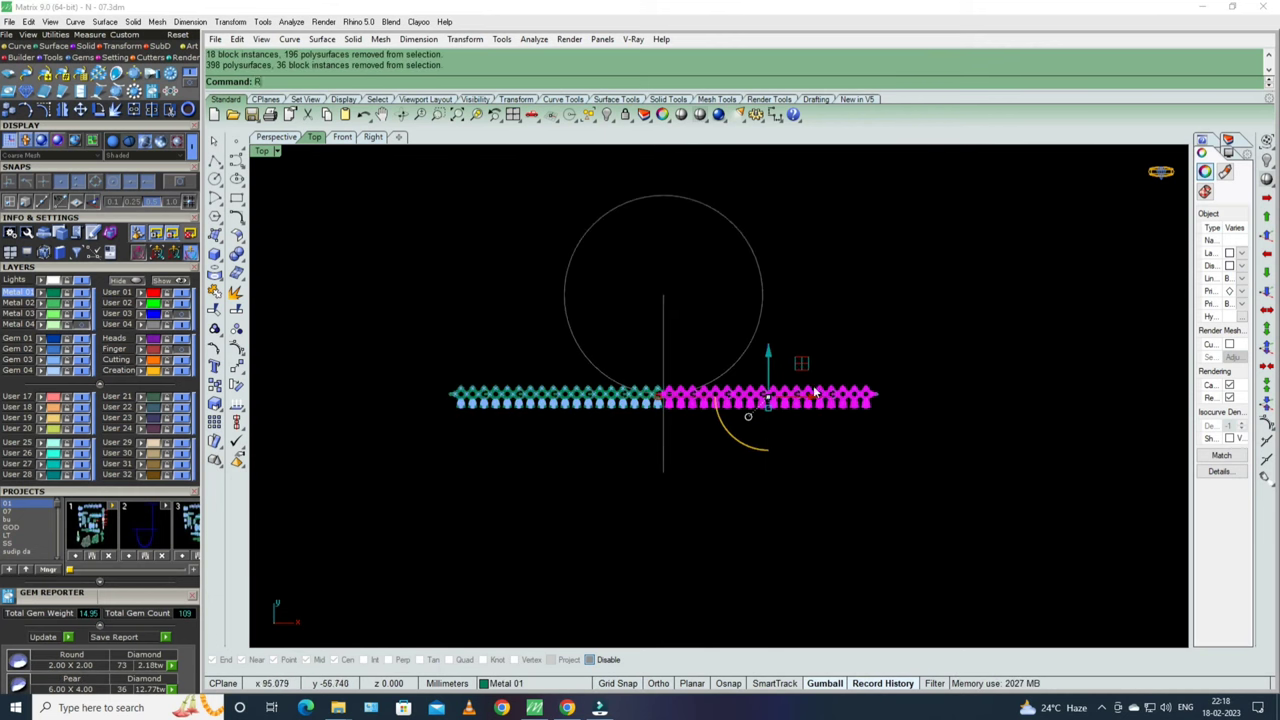
- Start rotating the right half of the band, centred on a round gem
key("Return")
scroll(646, 391, "up", 3)
scroll(569, 380, "up", 3)
scroll(608, 349, "up", 3)
scroll(574, 366, "up", 3)
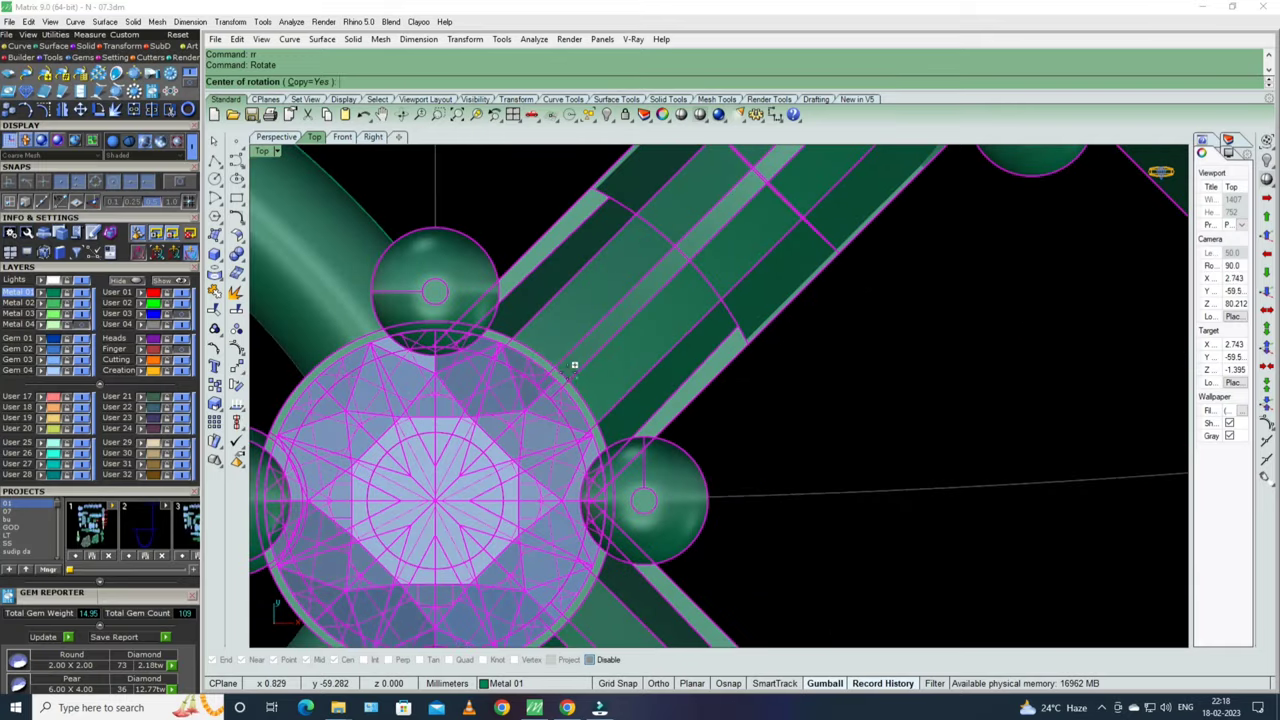
scroll(553, 352, "up", 3)
left_click(552, 352)
scroll(552, 352, "down", 3)
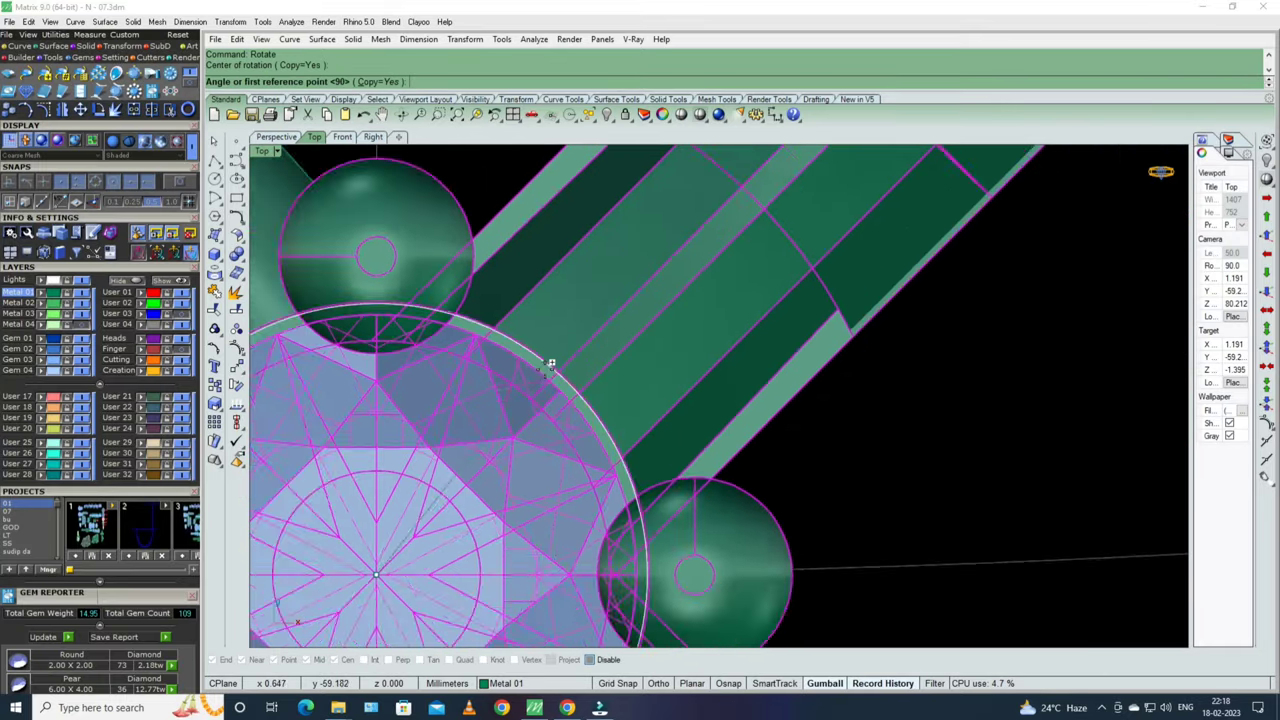
scroll(552, 370, "down", 3)
scroll(600, 390, "down", 3)
scroll(800, 393, "up", 5)
scroll(799, 393, "up", 3)
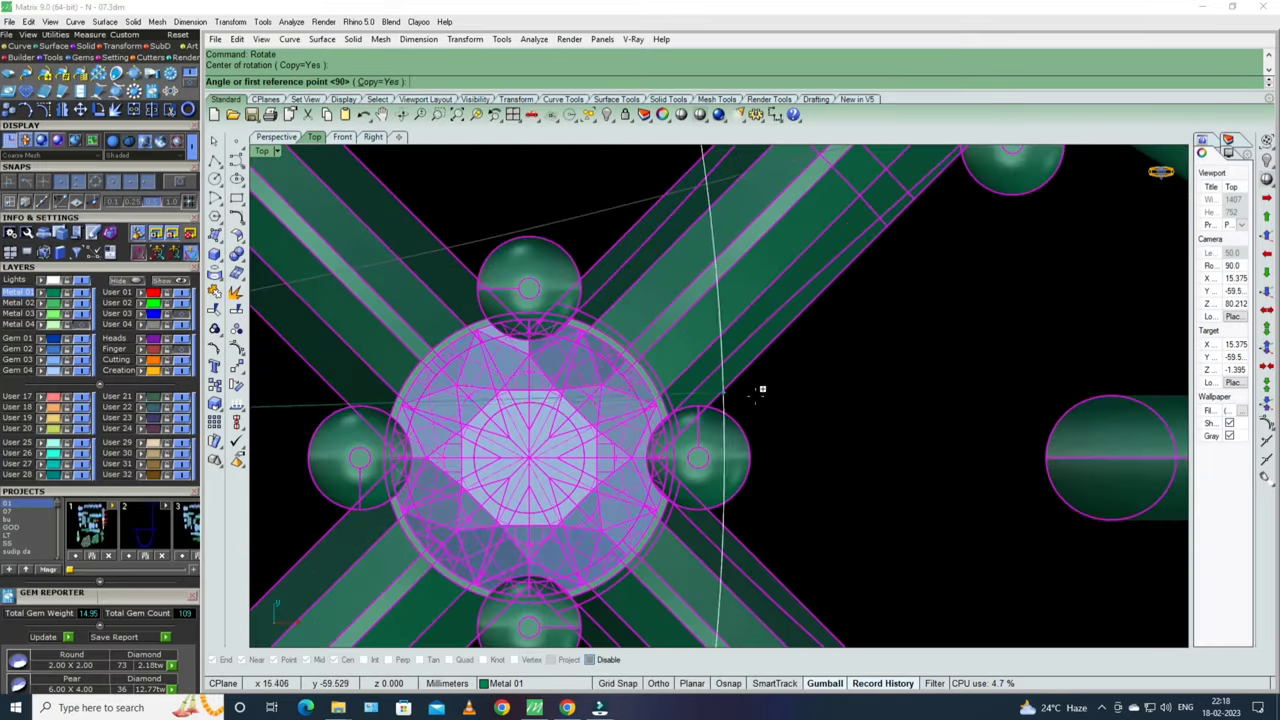
scroll(918, 411, "down", 5)
scroll(900, 400, "up", 2)
scroll(860, 370, "up", 2)
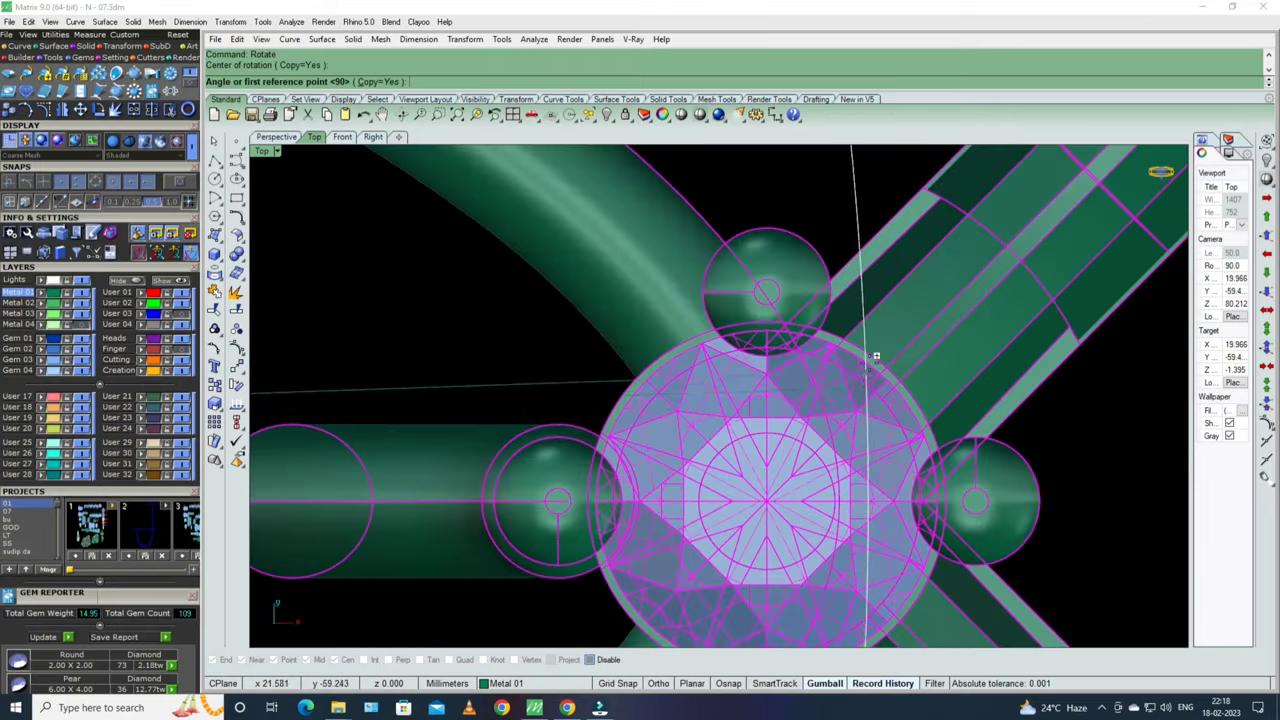
scroll(874, 350, "up", 2)
- Set the rotation's first reference point and switch the view to wireframe
left_click(872, 350)
scroll(840, 355, "down", 3)
scroll(835, 360, "down", 3)
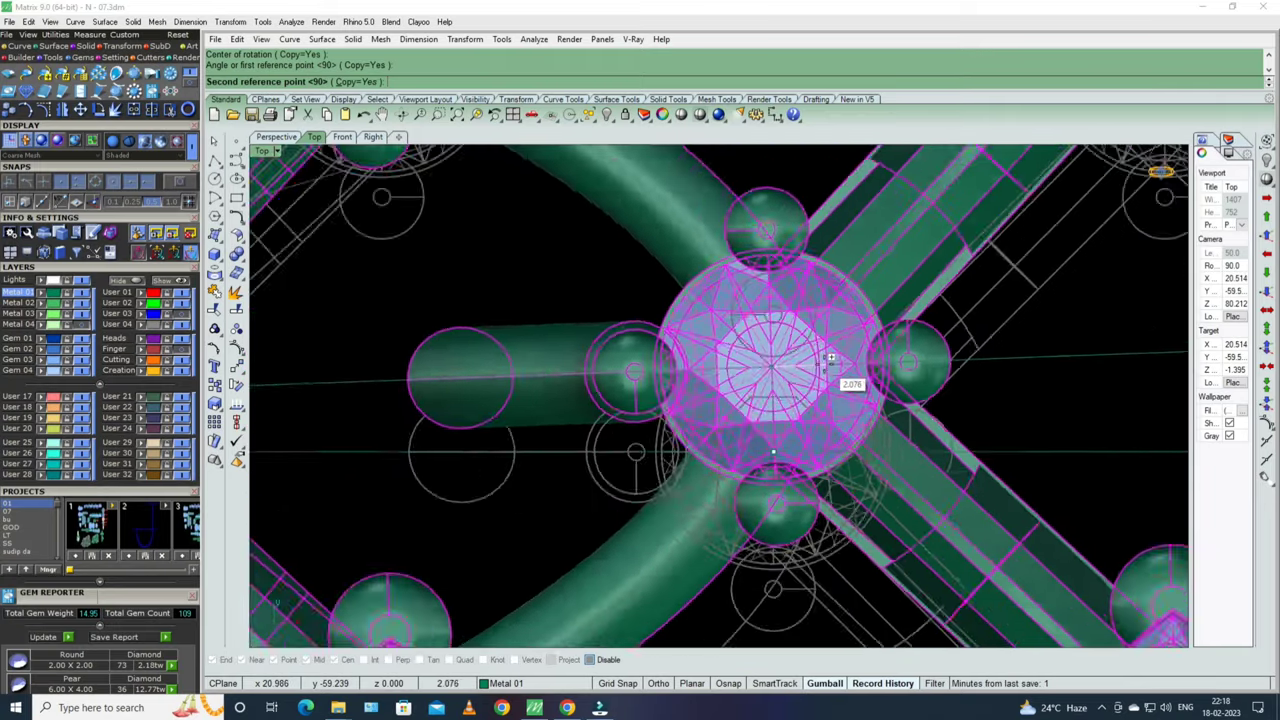
scroll(845, 370, "down", 3)
scroll(800, 280, "down", 1)
key("ctrl+alt+w")
scroll(771, 257, "up", 1)
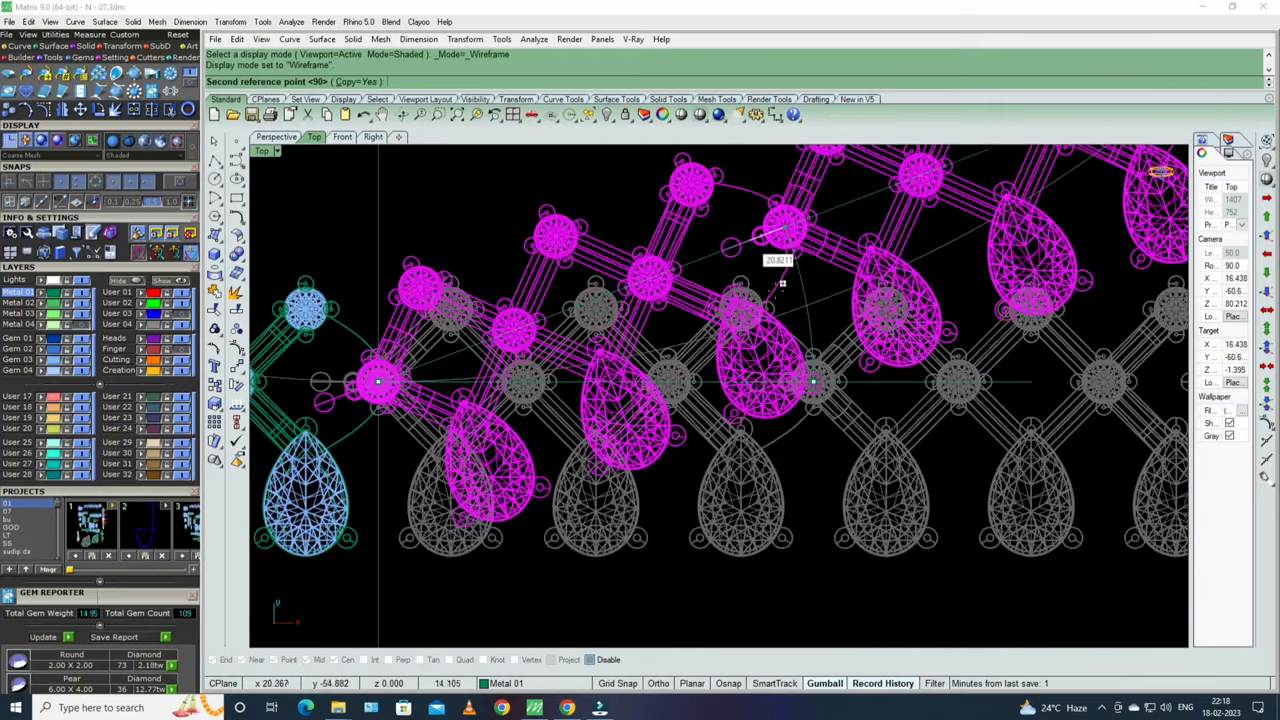
scroll(814, 357, "up", 2)
scroll(800, 310, "up", 2)
scroll(820, 295, "up", 2)
scroll(835, 250, "up", 2)
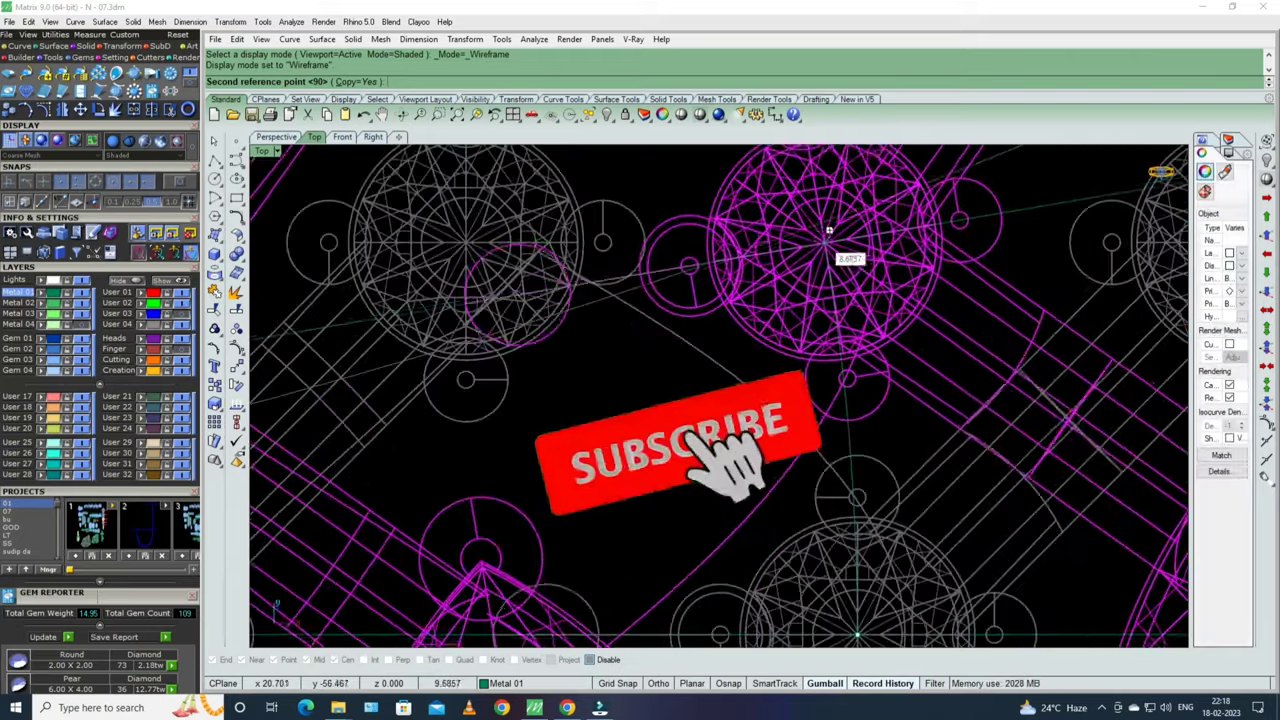
scroll(830, 230, "up", 2)
scroll(829, 220, "up", 1)
scroll(822, 228, "down", 2)
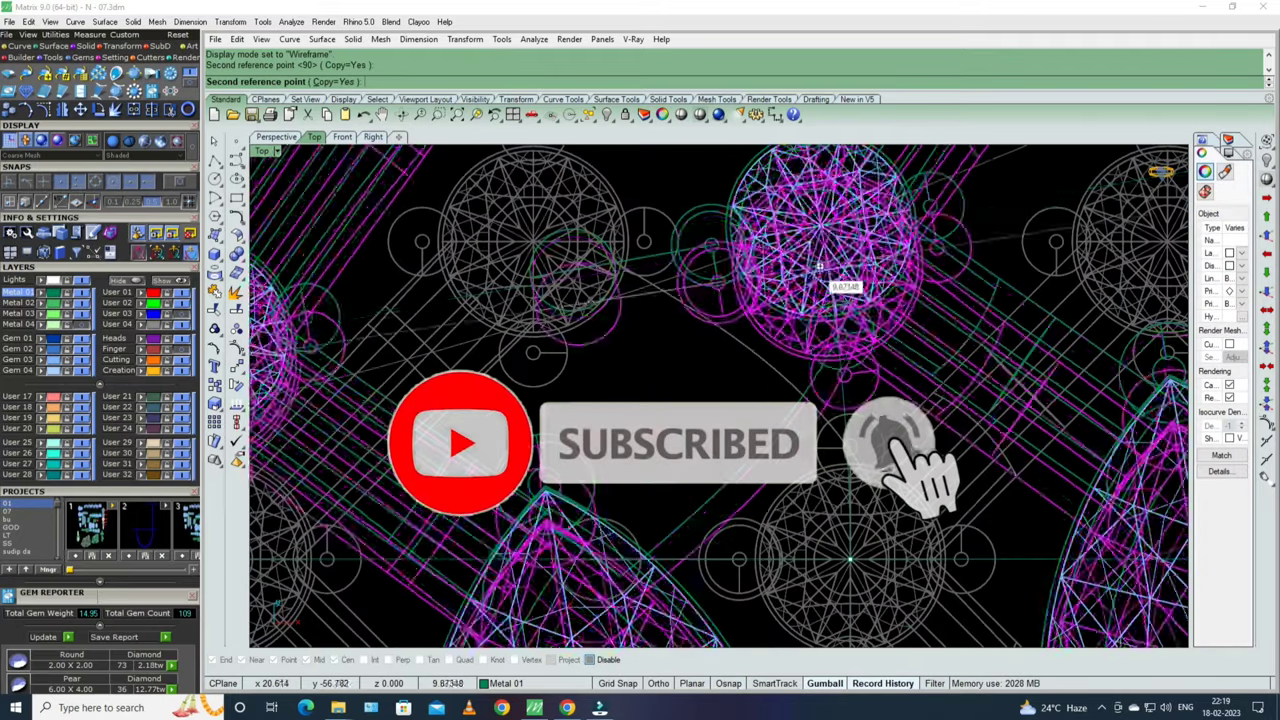
scroll(835, 285, "down", 2)
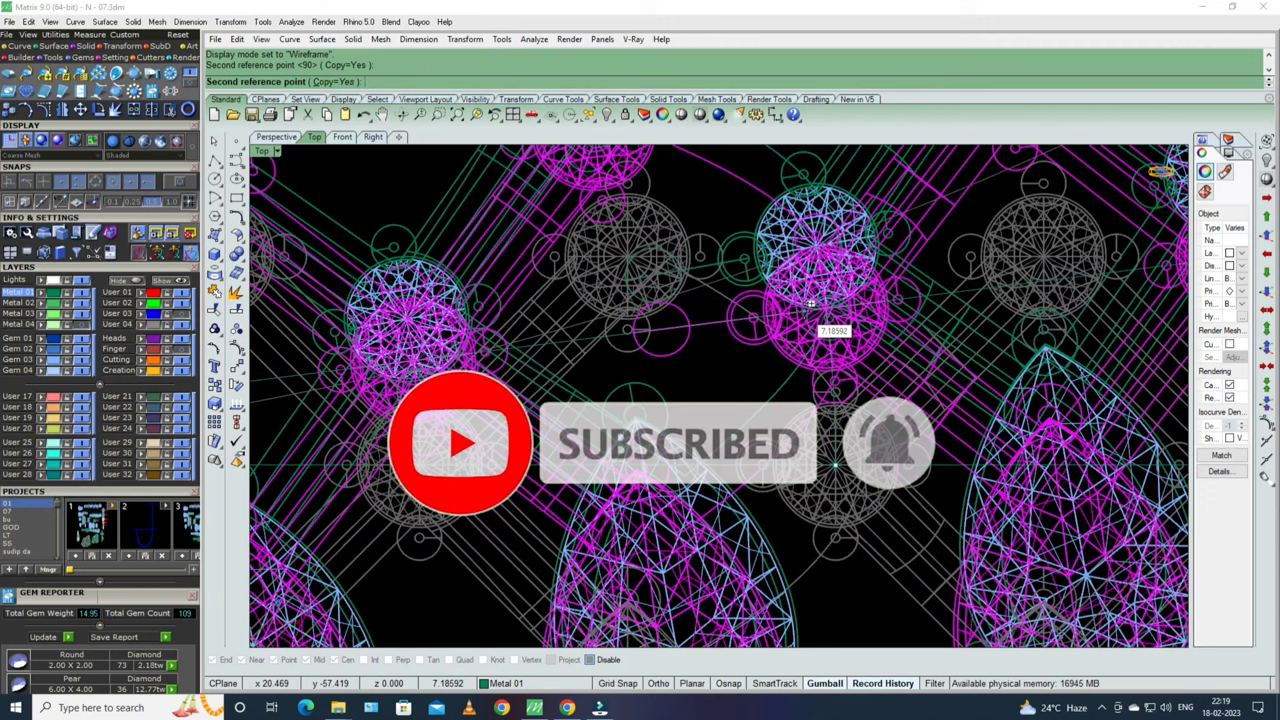
scroll(805, 315, "down", 1)
scroll(820, 337, "down", 3)
- Begin another rotation of the band section with the R command
type("r")
key("Return")
scroll(700, 340, "up", 2)
- Rotate the section about the next round gem without making a copy
scroll(600, 347, "up", 3)
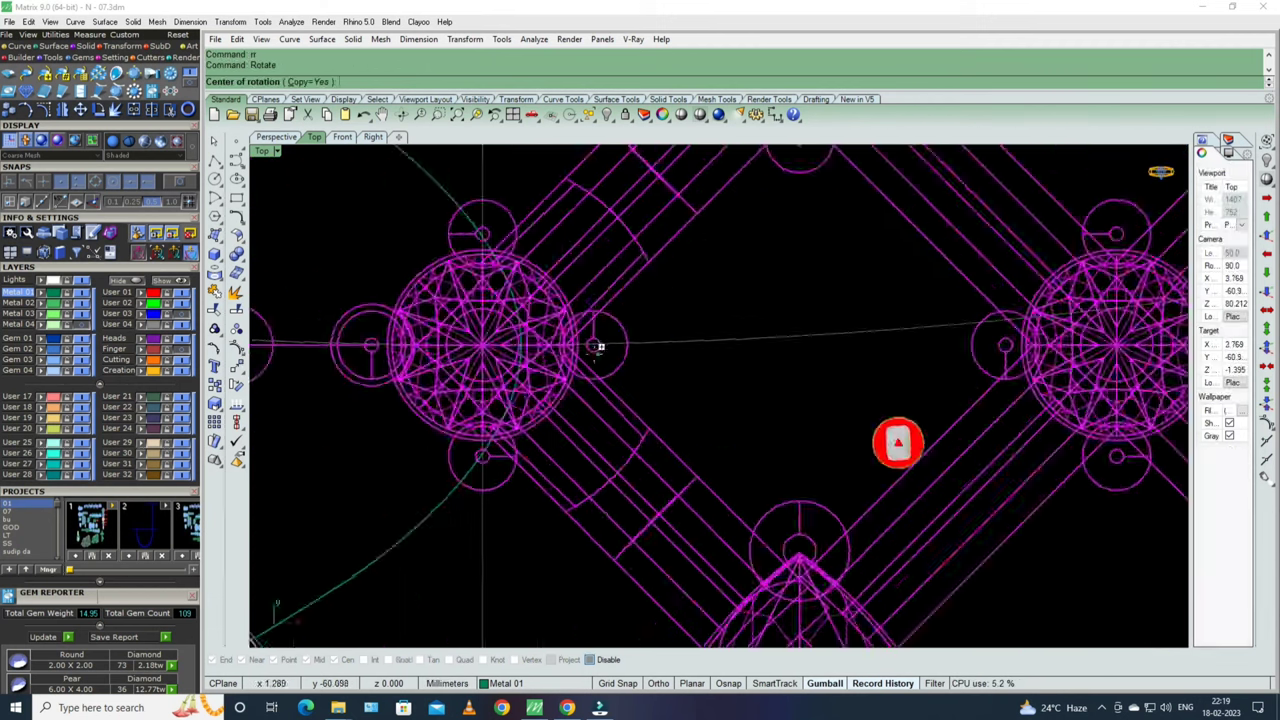
scroll(588, 374, "up", 3)
left_click(553, 385)
scroll(700, 390, "down", 3)
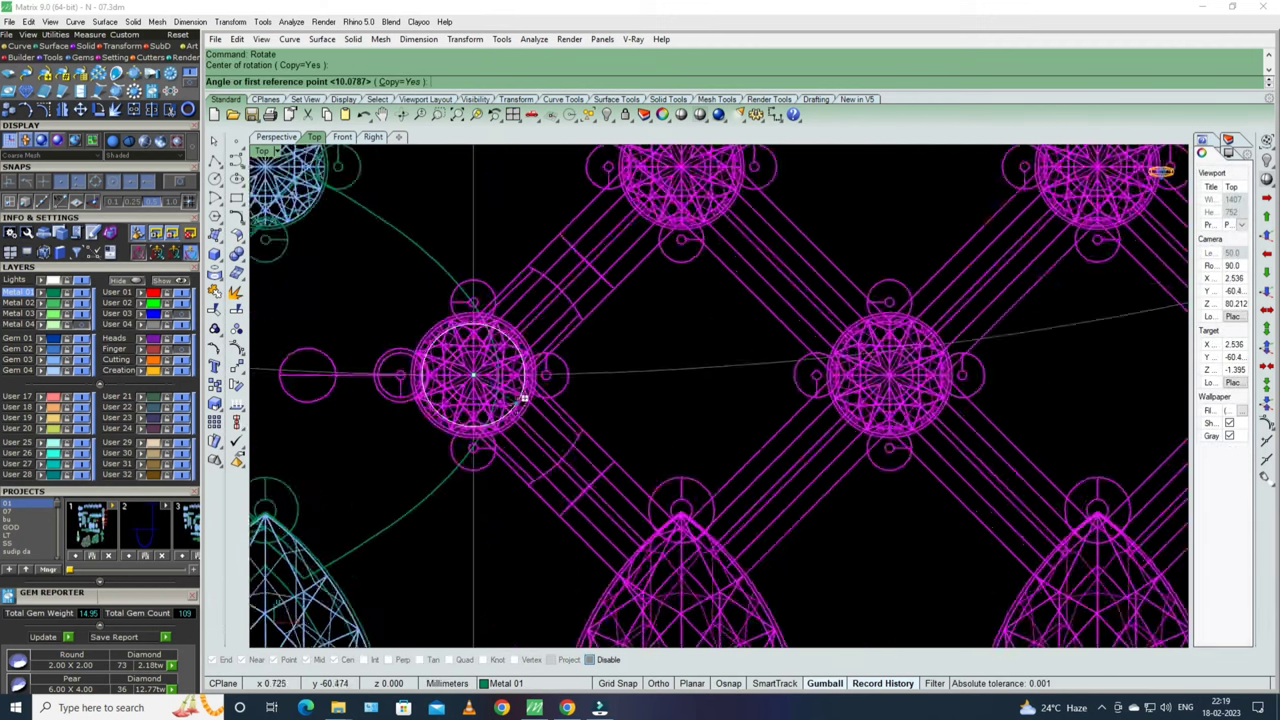
scroll(857, 386, "down", 2)
scroll(714, 400, "up", 3)
scroll(801, 432, "up", 2)
scroll(790, 428, "down", 3)
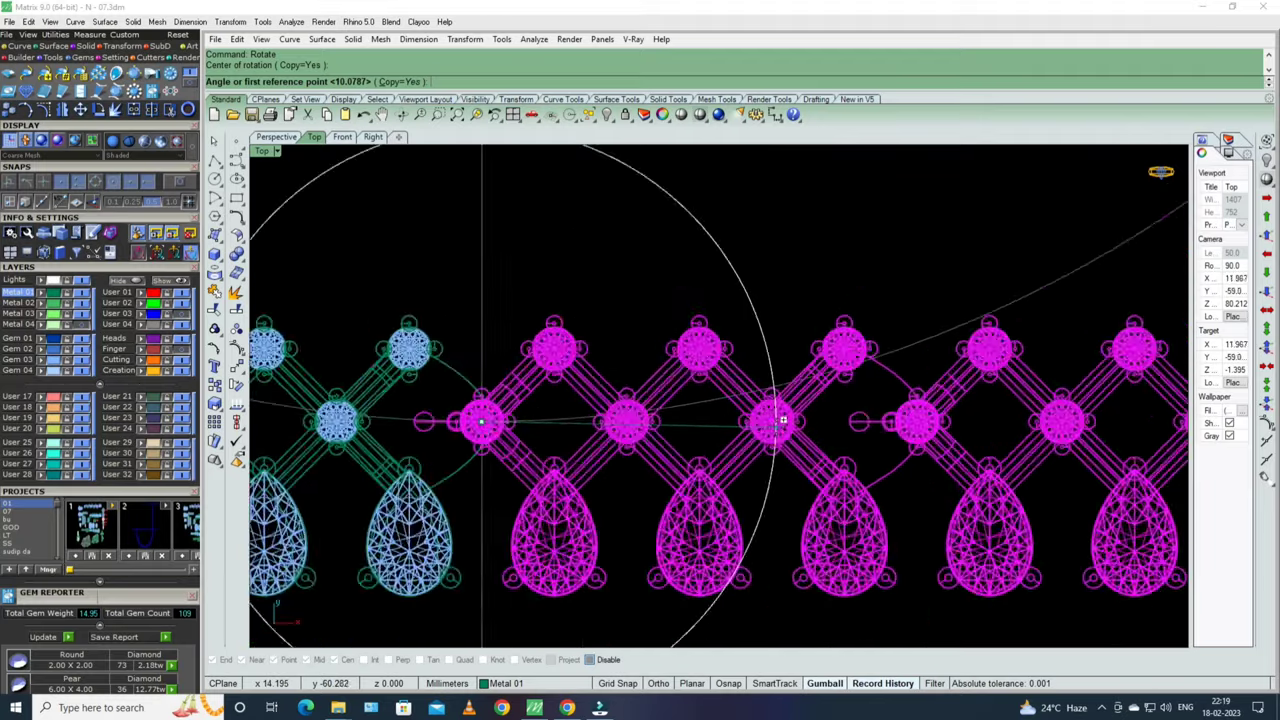
scroll(860, 423, "up", 2)
scroll(823, 434, "up", 2)
scroll(795, 422, "up", 2)
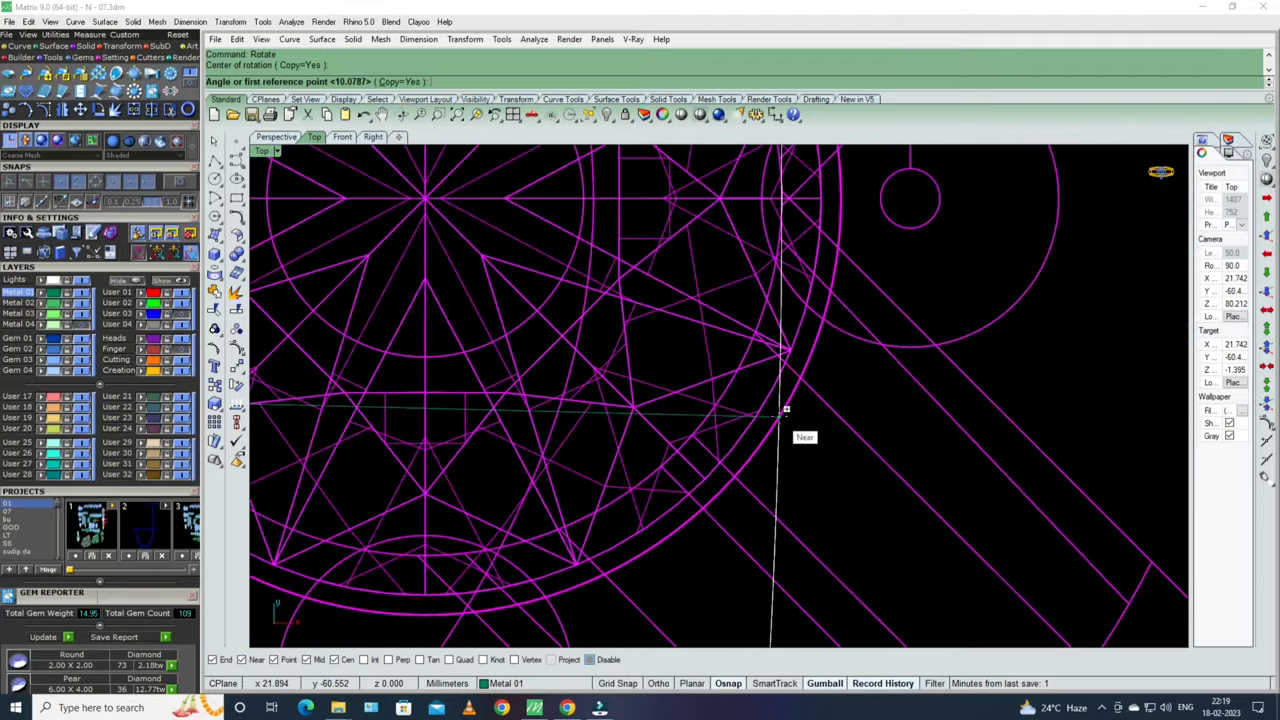
left_click(779, 420)
scroll(783, 410, "down", 2)
scroll(793, 422, "down", 3)
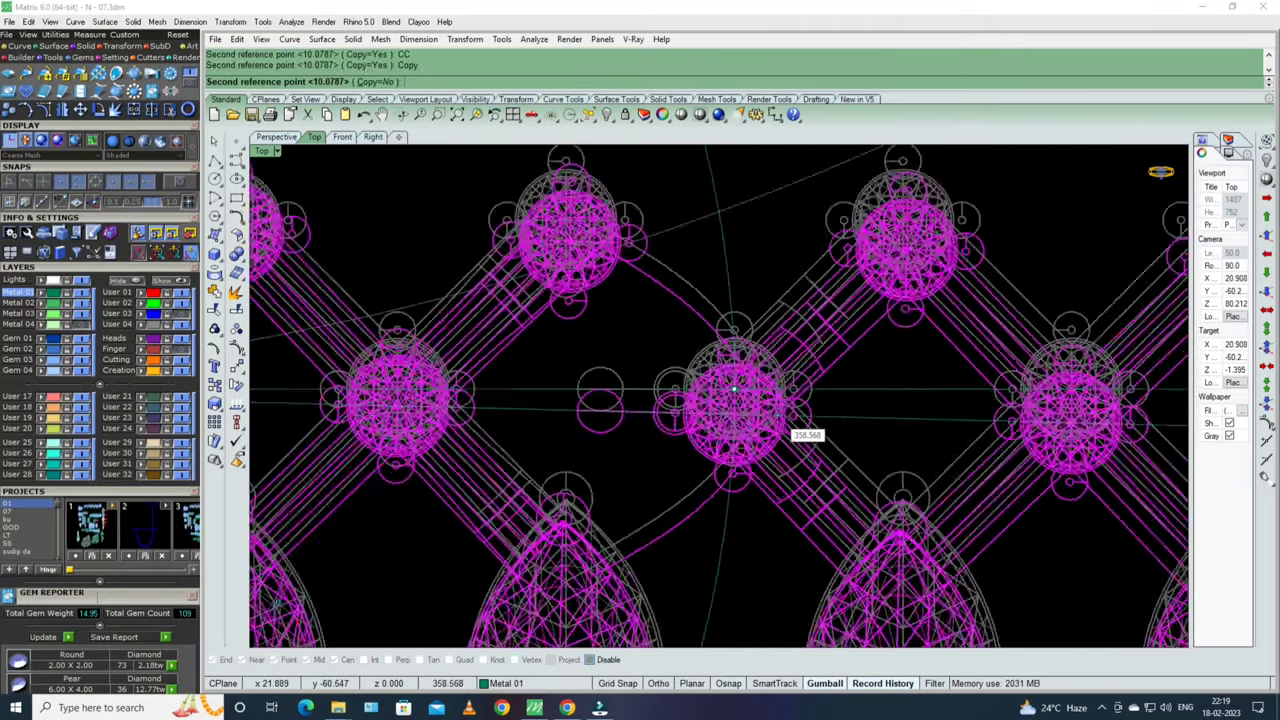
key("Return")
scroll(770, 280, "up", 2)
scroll(742, 285, "up", 2)
scroll(746, 302, "up", 2)
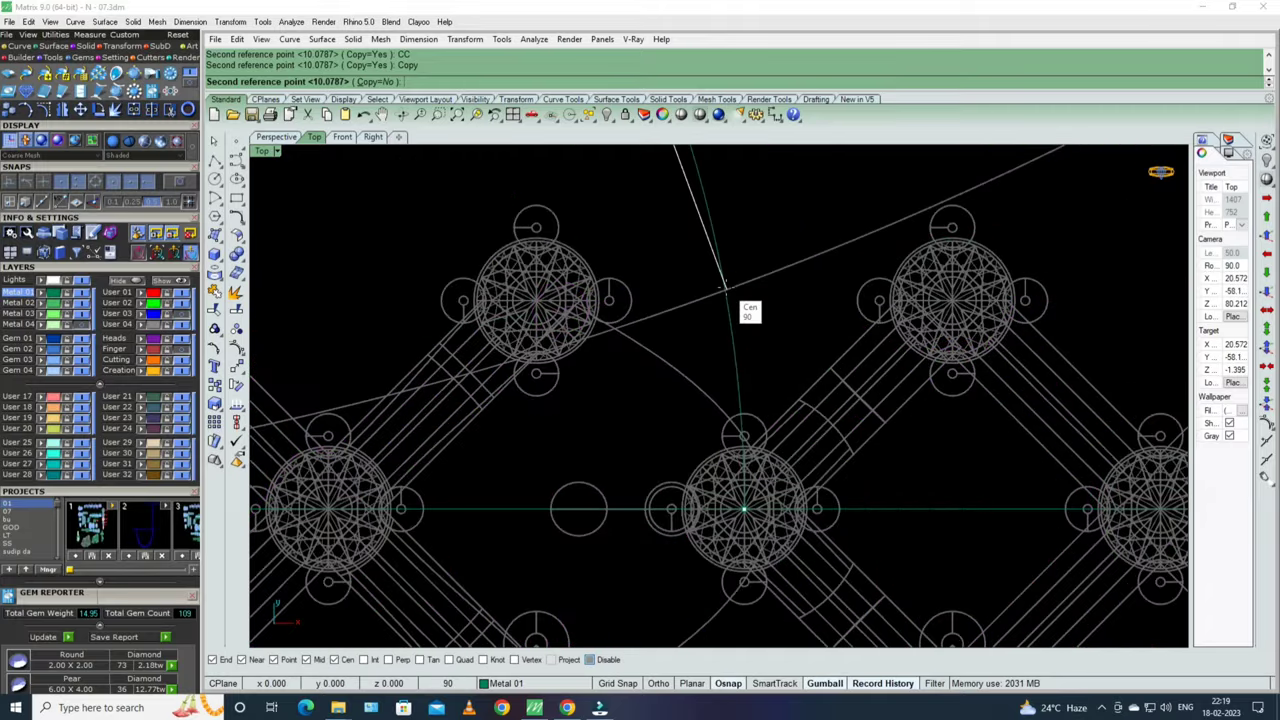
scroll(742, 310, "down", 2)
scroll(727, 290, "up", 2)
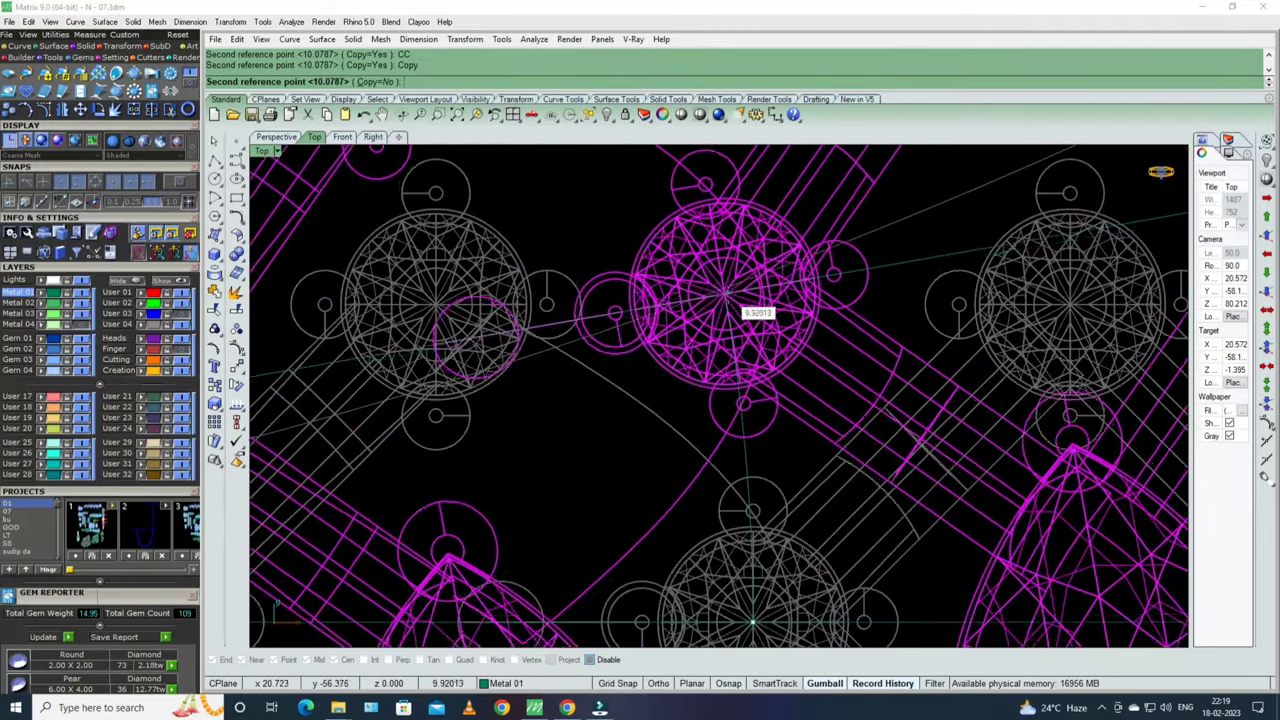
- Re-enable object snapping and snap the copied lattice section onto the round gem centre
left_click(35, 184)
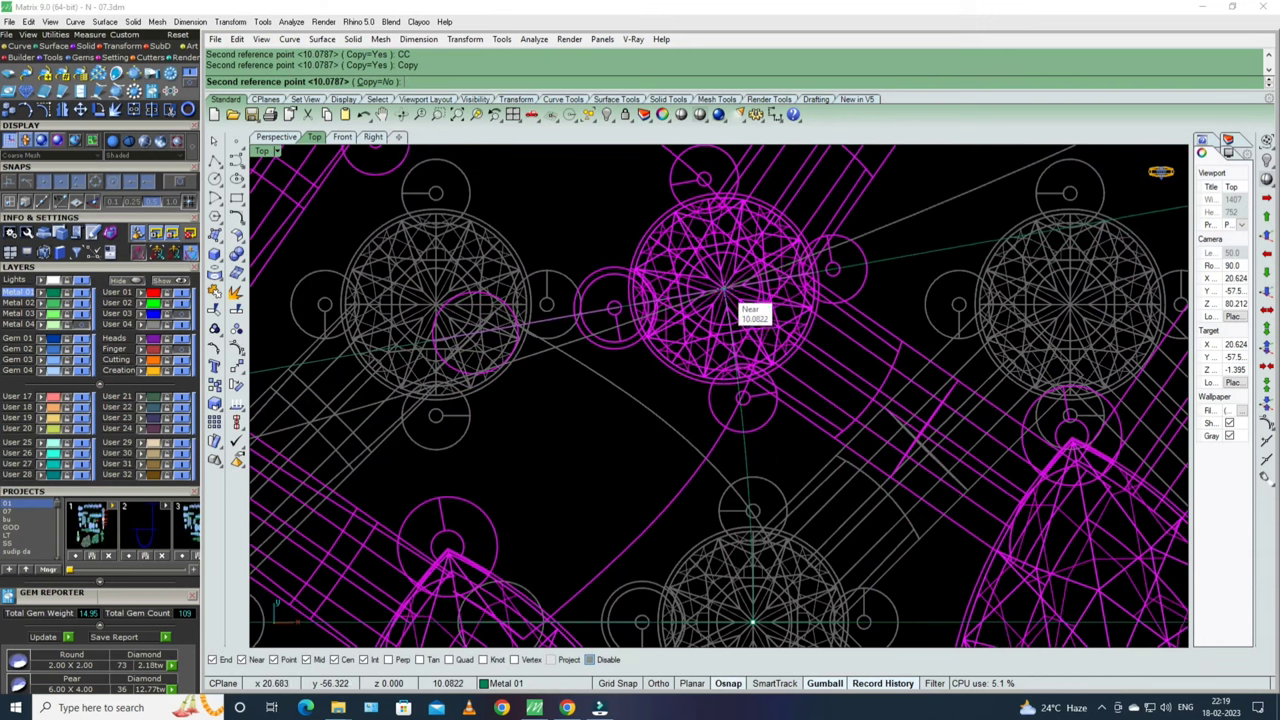
left_click(35, 184)
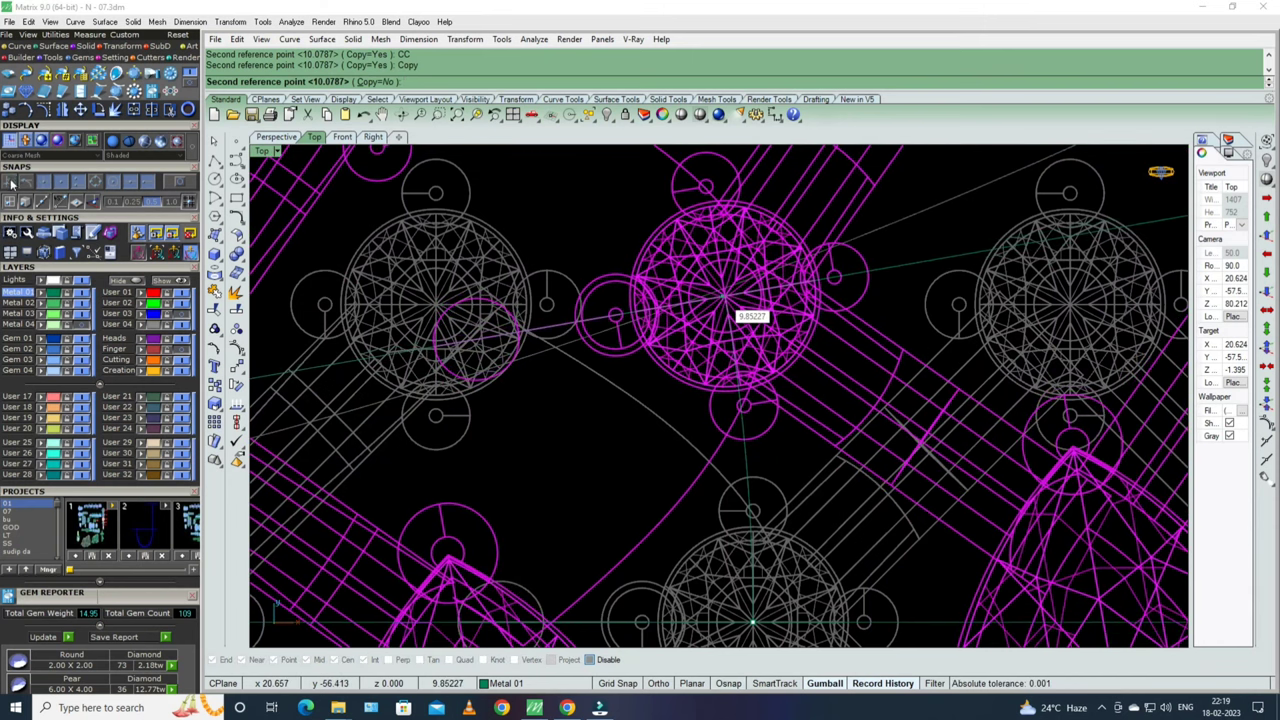
key("F3")
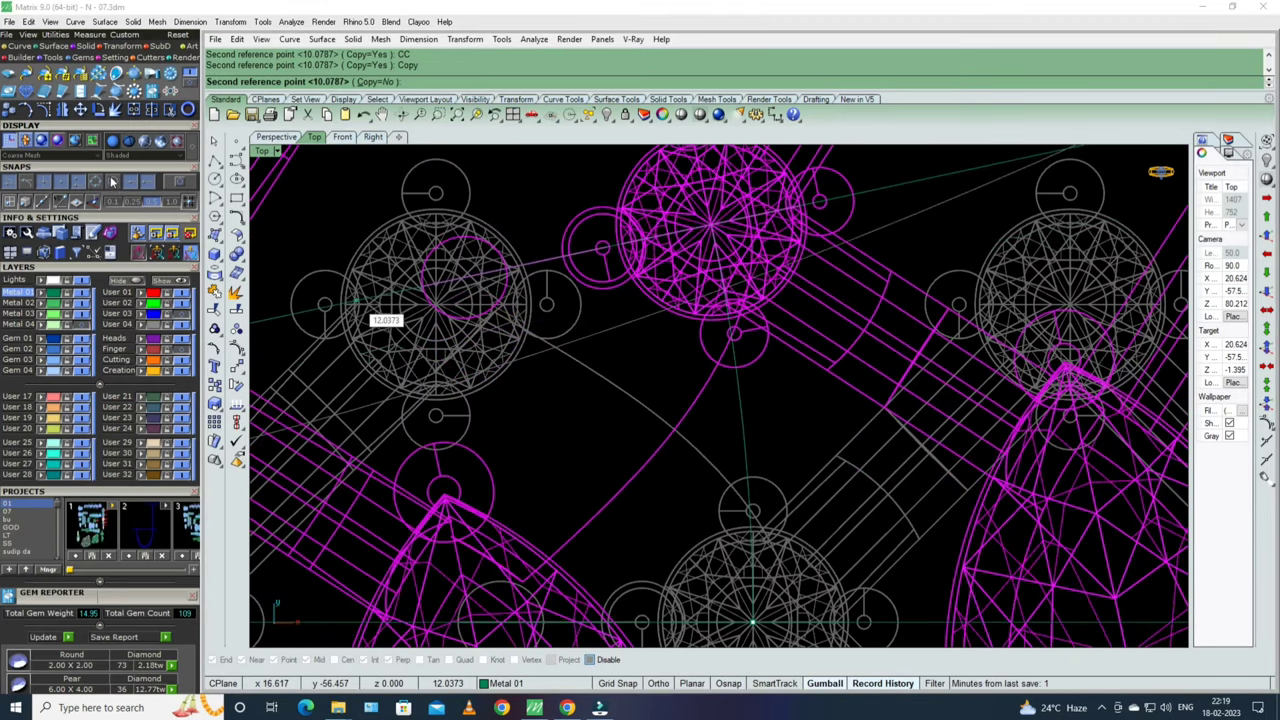
left_click(42, 186)
left_click(94, 210)
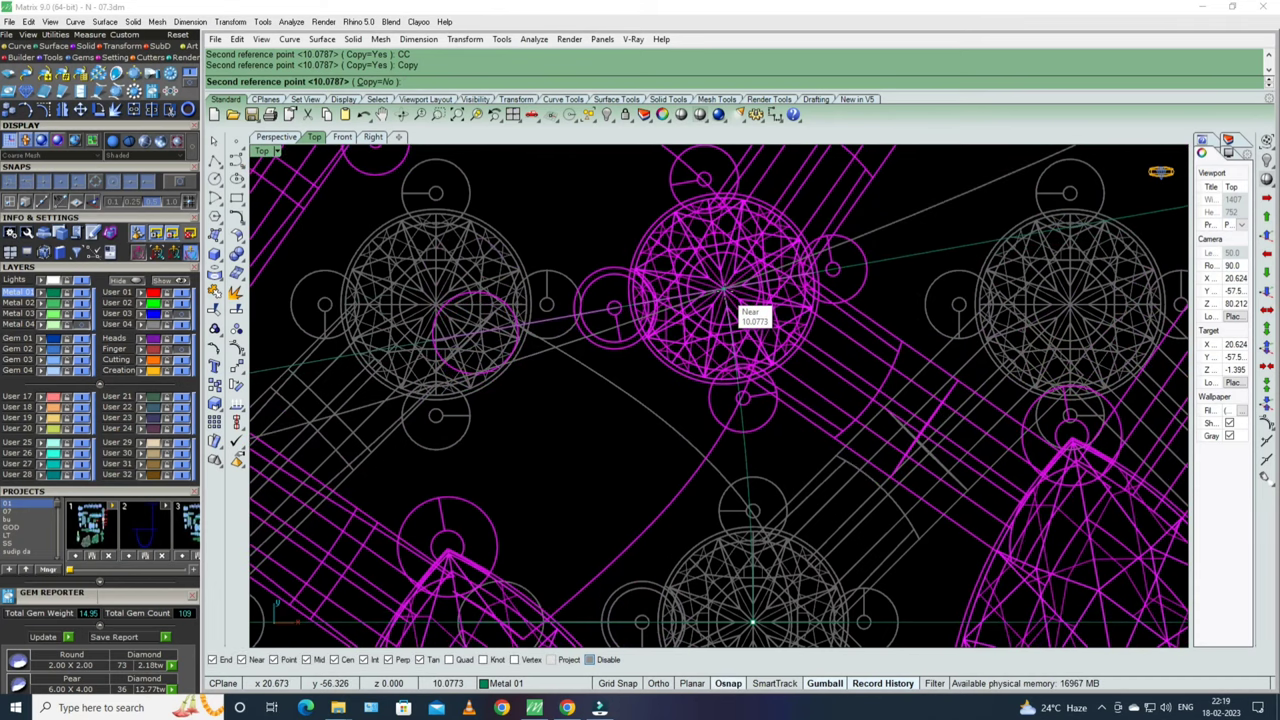
scroll(727, 297, "down", 5)
left_click(718, 300)
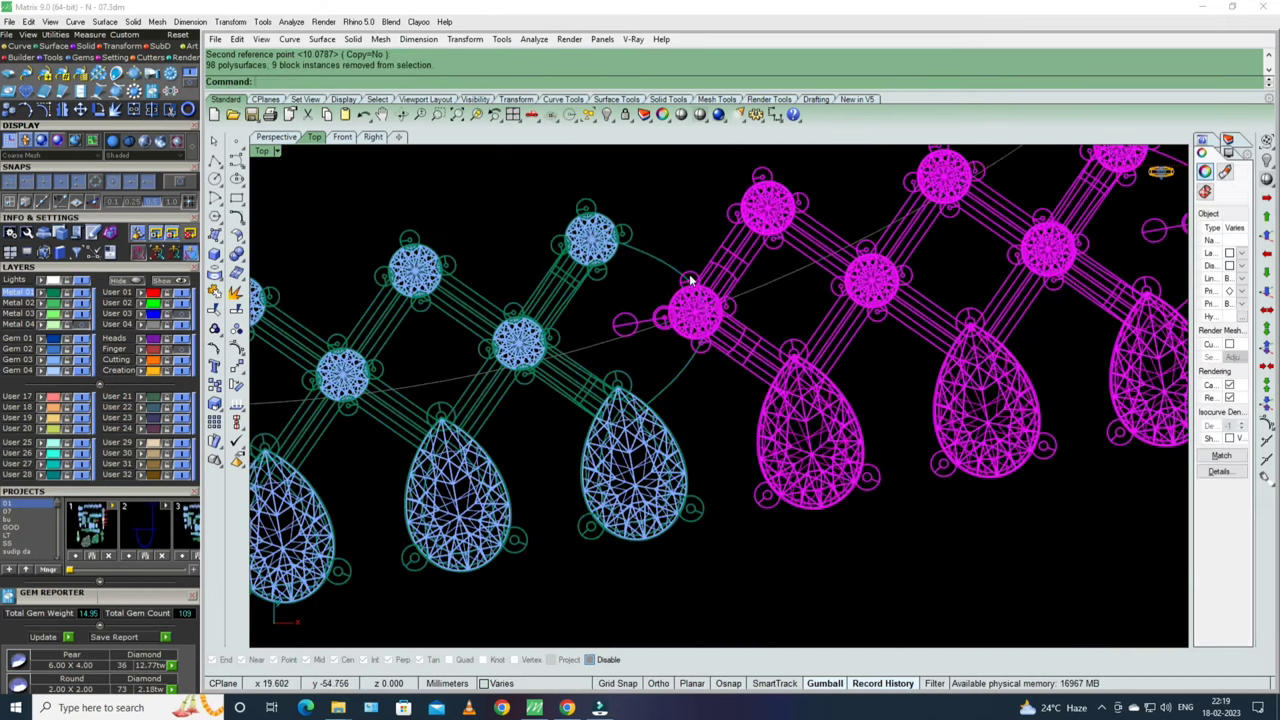
scroll(718, 300, "up", 5)
type("r")
key("Return")
key("F3")
- With object snapping back on, finish rotating the copied section onto the round gem
scroll(719, 300, "up", 2)
scroll(715, 312, "up", 3)
scroll(712, 325, "up", 2)
key("F3")
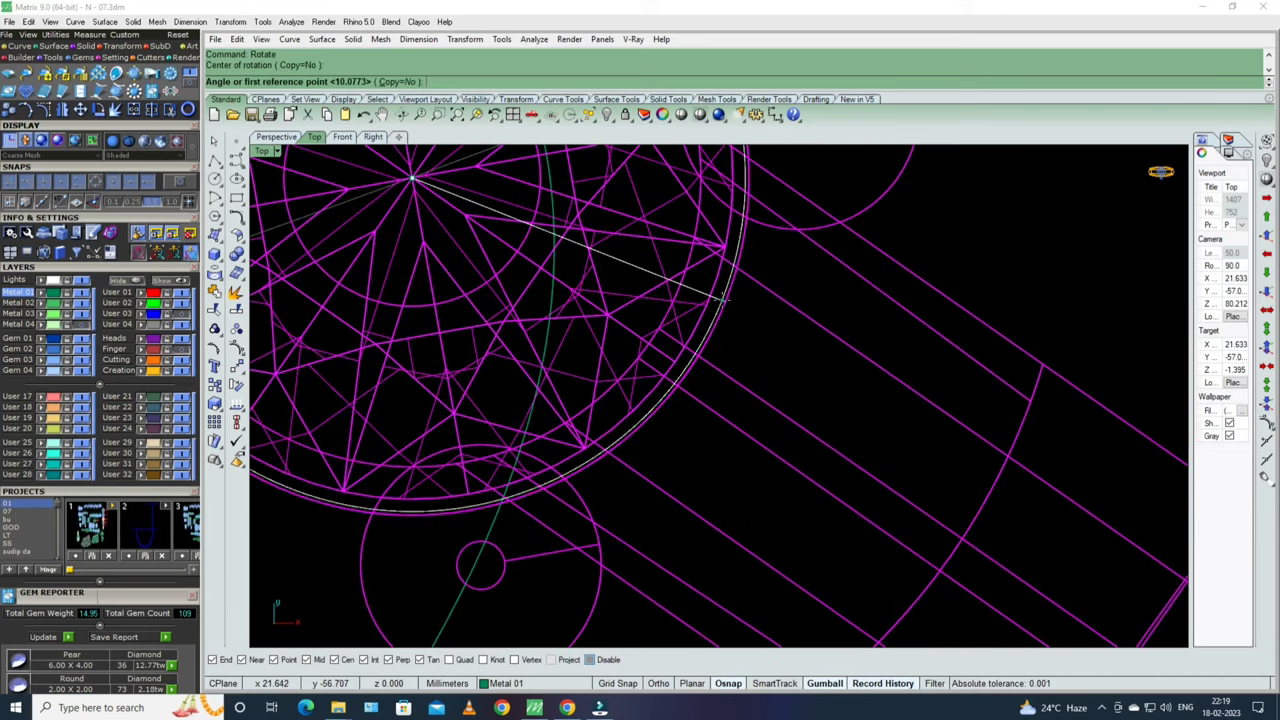
scroll(722, 298, "down", 5)
scroll(715, 290, "down", 2)
scroll(715, 280, "down", 2)
scroll(715, 260, "up", 4)
key("F3")
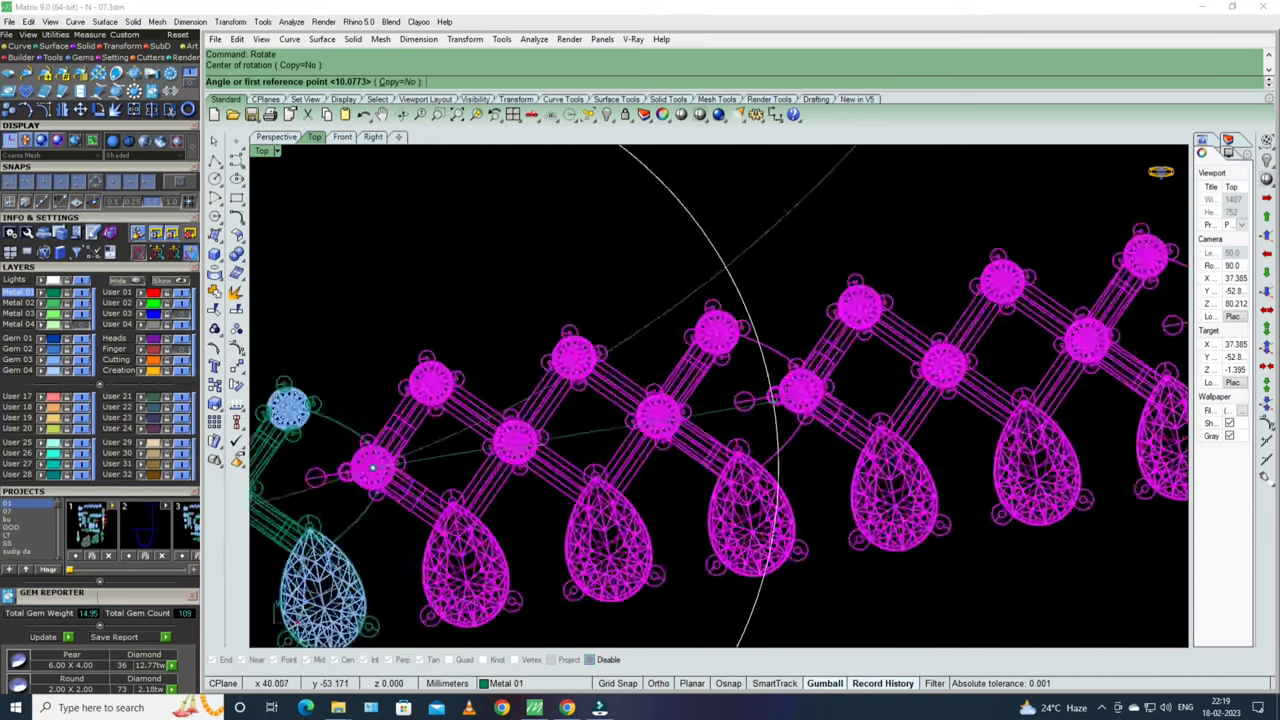
scroll(773, 397, "up", 5)
scroll(840, 412, "up", 5)
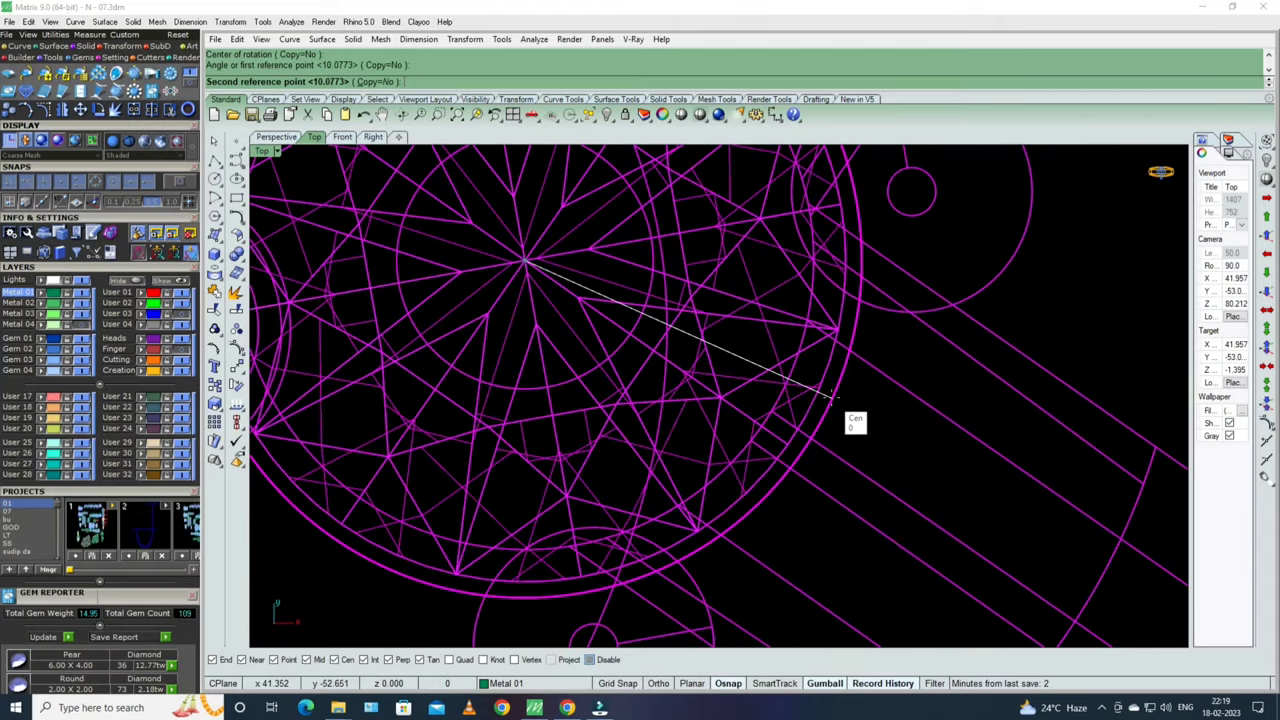
key("F3")
scroll(830, 397, "down", 4)
scroll(851, 423, "down", 2)
scroll(846, 406, "up", 3)
scroll(783, 280, "up", 2)
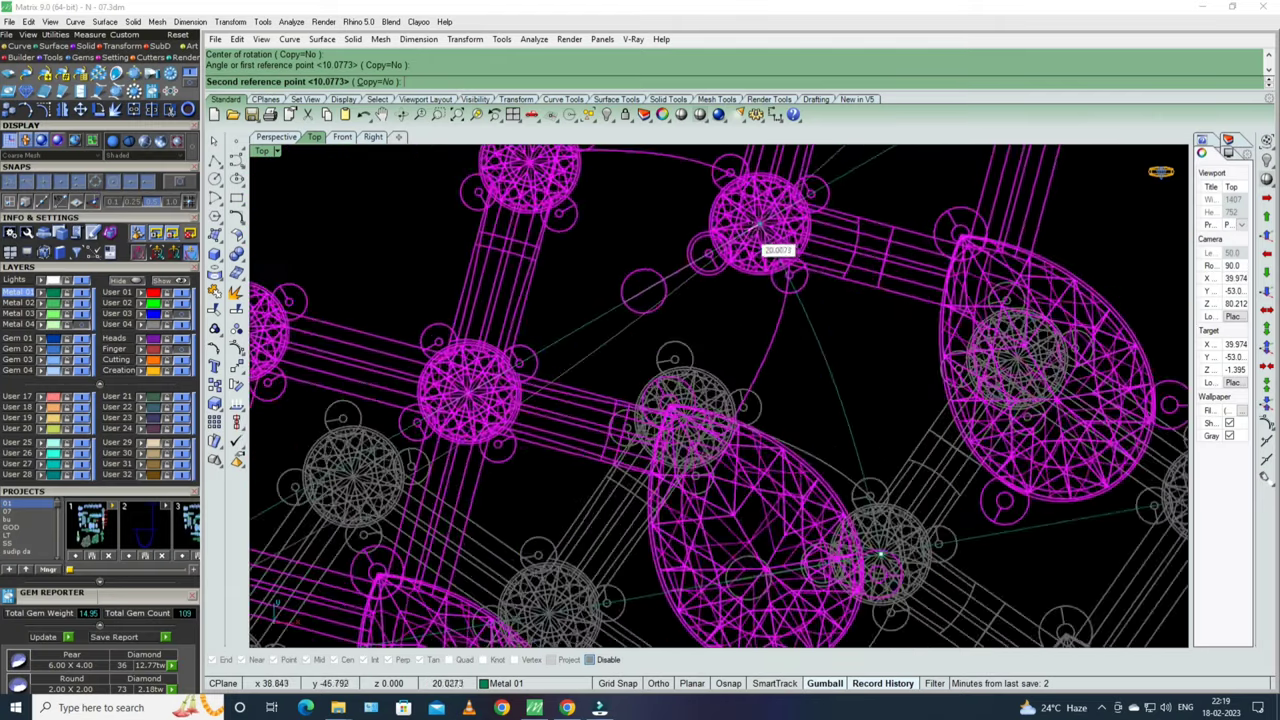
scroll(763, 228, "up", 3)
key("F3")
left_click(762, 229)
scroll(760, 250, "down", 2)
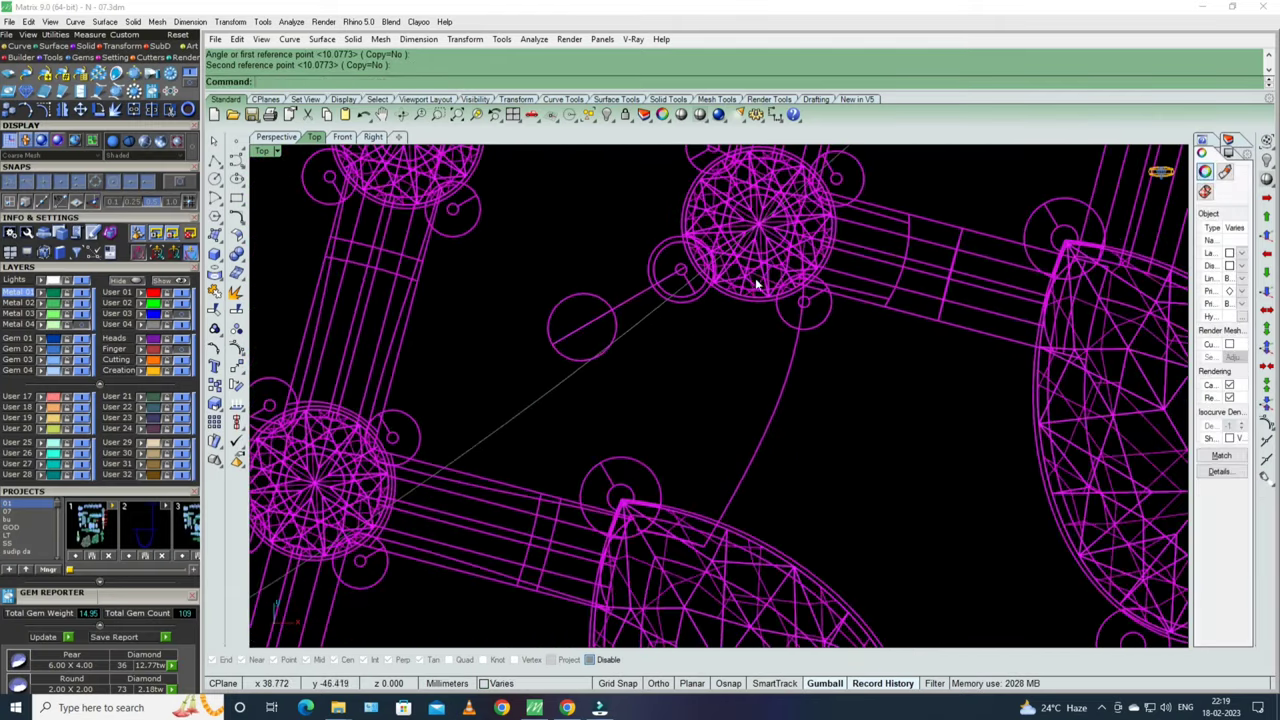
scroll(790, 385, "down", 4)
scroll(780, 340, "up", 5)
type("r")
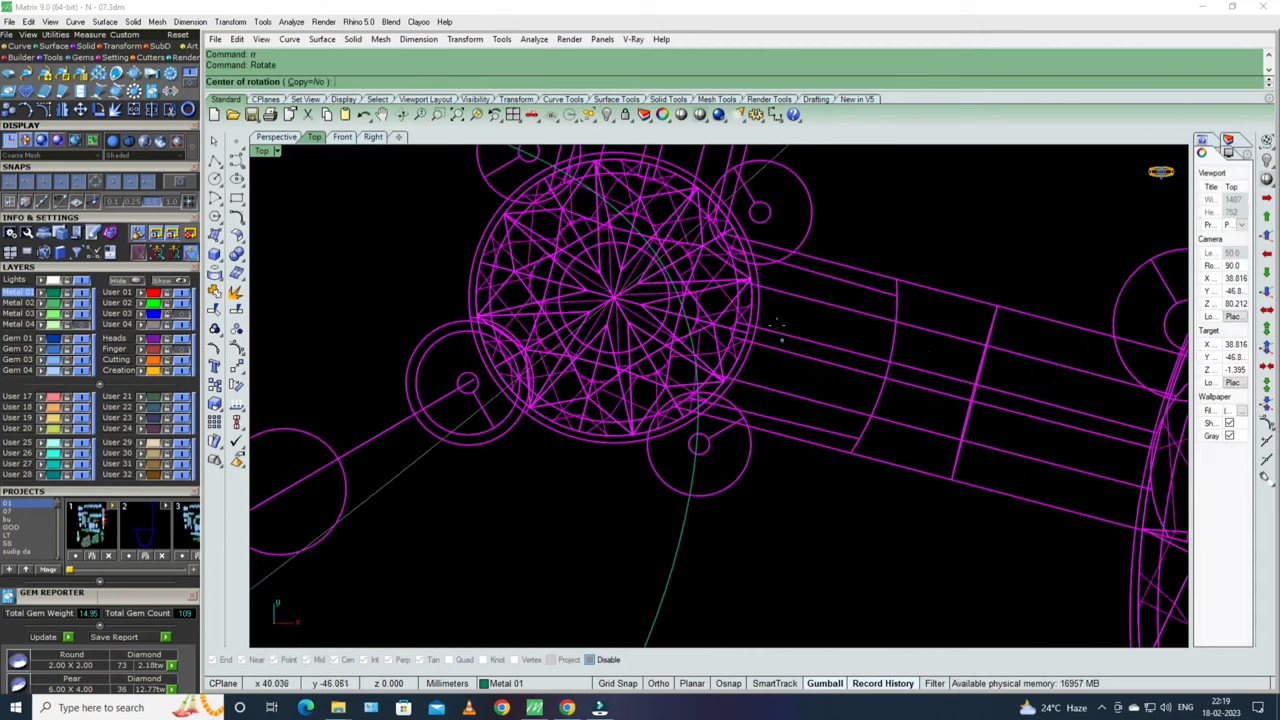
scroll(760, 300, "up", 2)
- Rotate the section again about a round gem so it meets the neighbouring gem centre
type("rr")
key("Return")
left_click(750, 287)
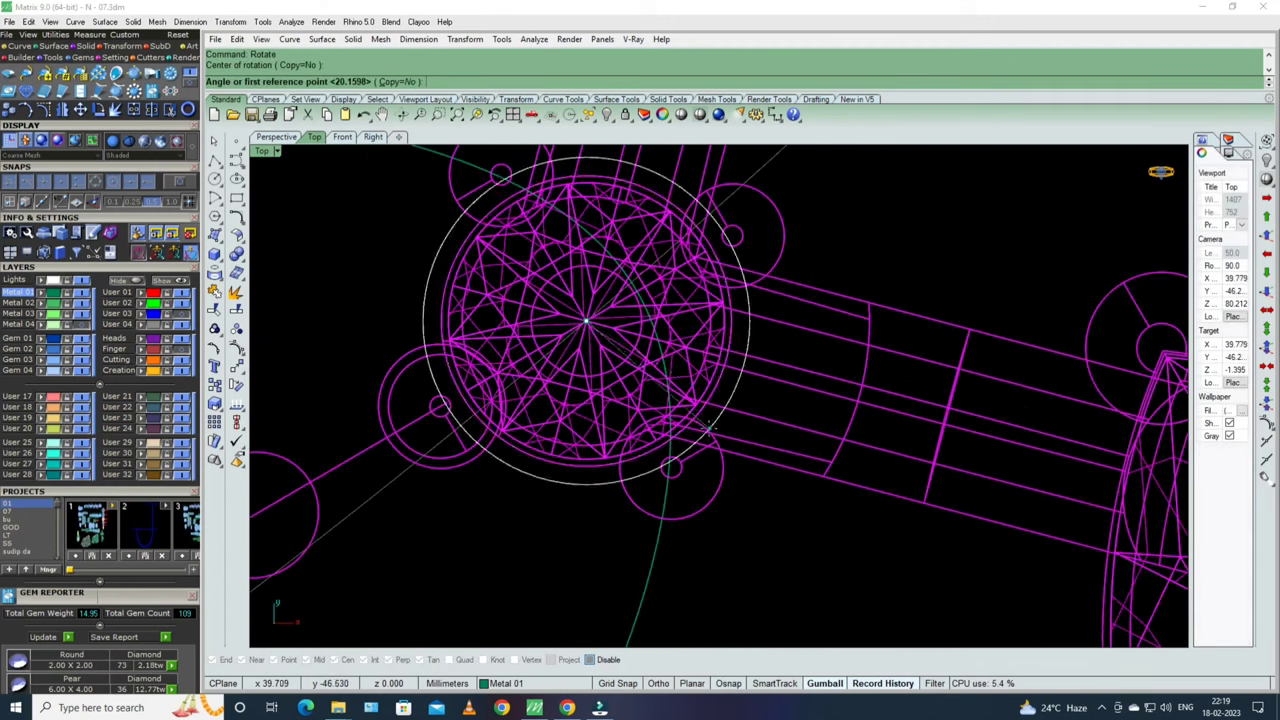
scroll(750, 300, "down", 4)
scroll(930, 258, "up", 4)
key("F3")
scroll(930, 258, "up", 5)
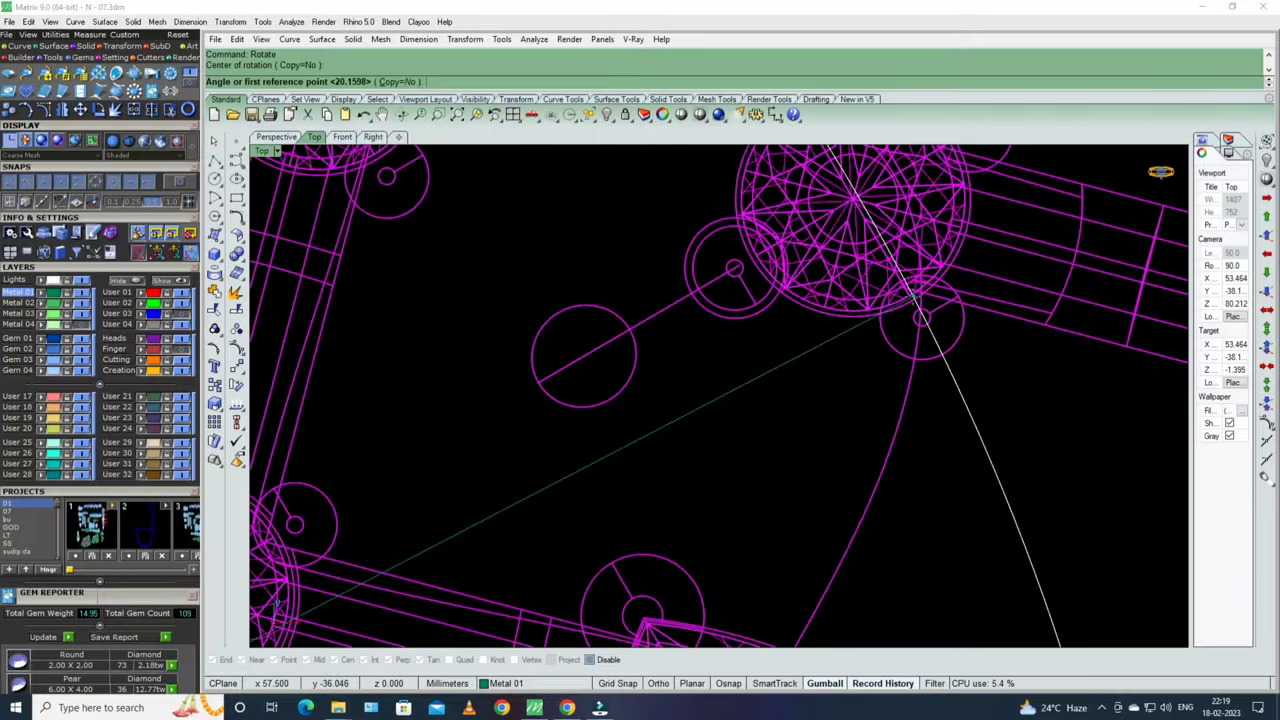
scroll(850, 323, "up", 3)
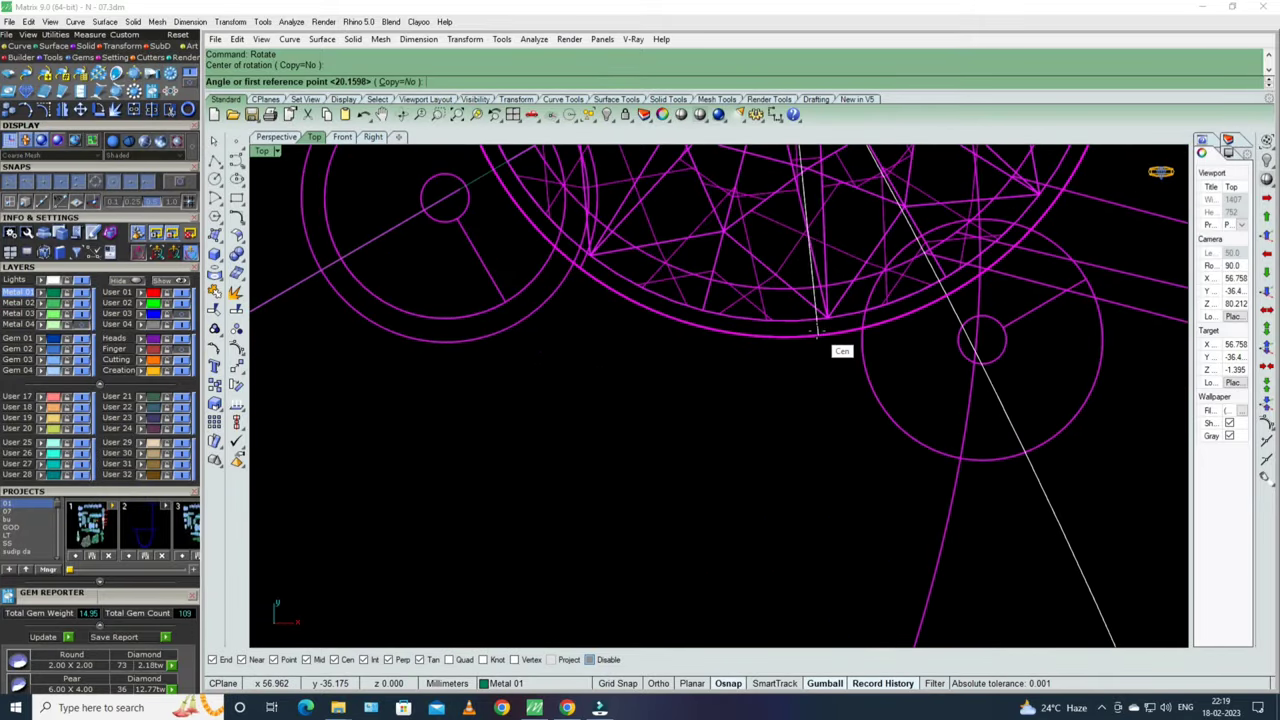
scroll(817, 329, "down", 4)
scroll(843, 354, "up", 4)
left_click(843, 354)
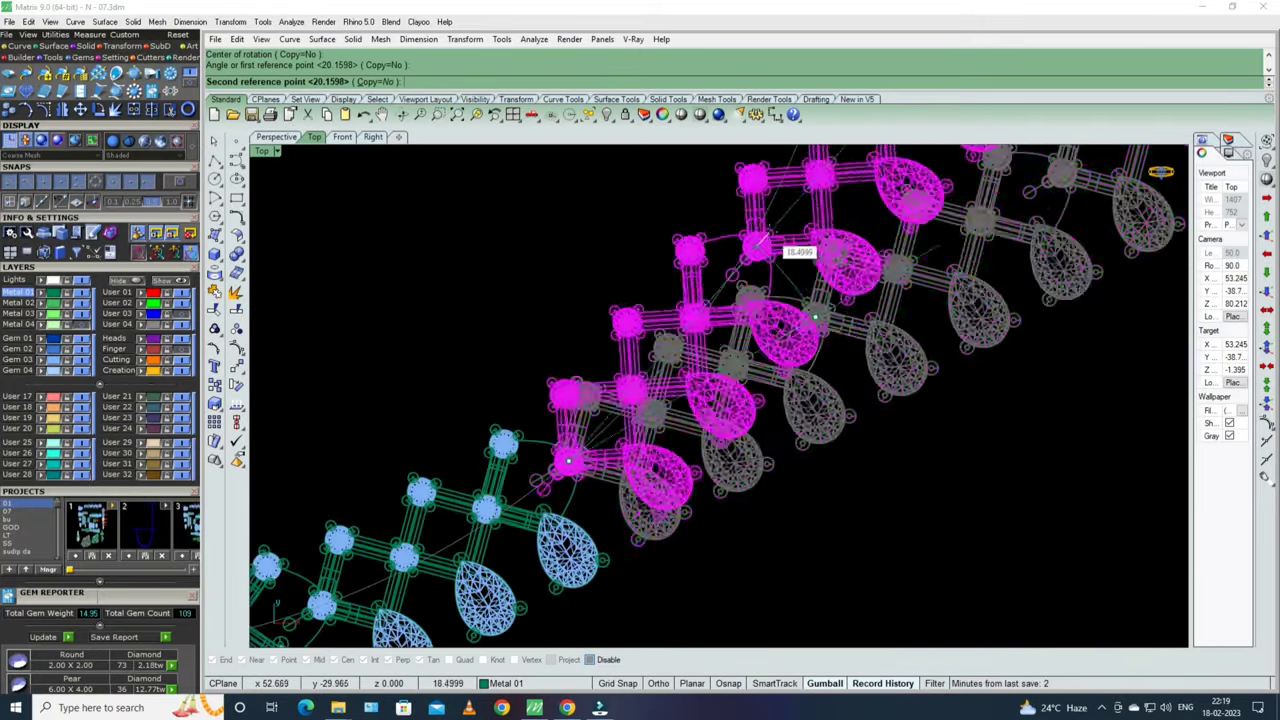
scroll(794, 249, "up", 3)
scroll(760, 250, "up", 3)
scroll(745, 285, "up", 2)
left_click(730, 287)
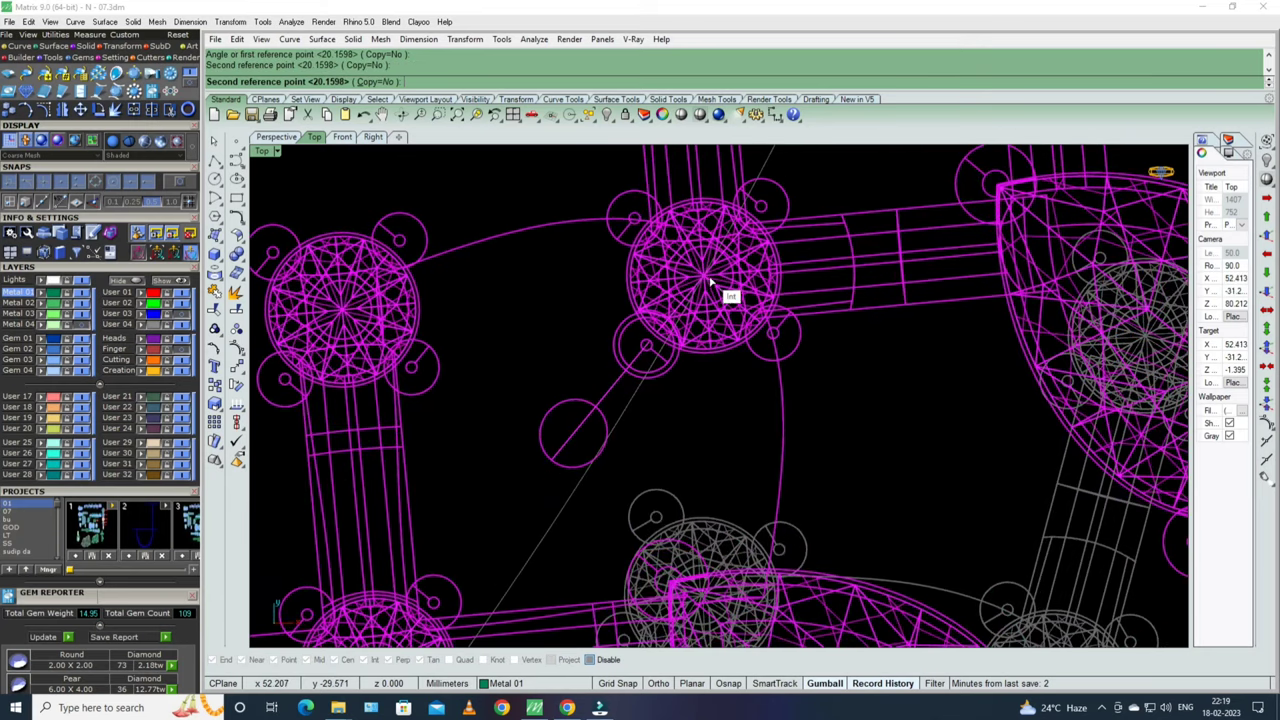
scroll(760, 370, "down", 1)
type("r")
key("Return")
- Rotate the upper gem section about the round gem onto the neighbouring gem centre
scroll(770, 380, "down", 3)
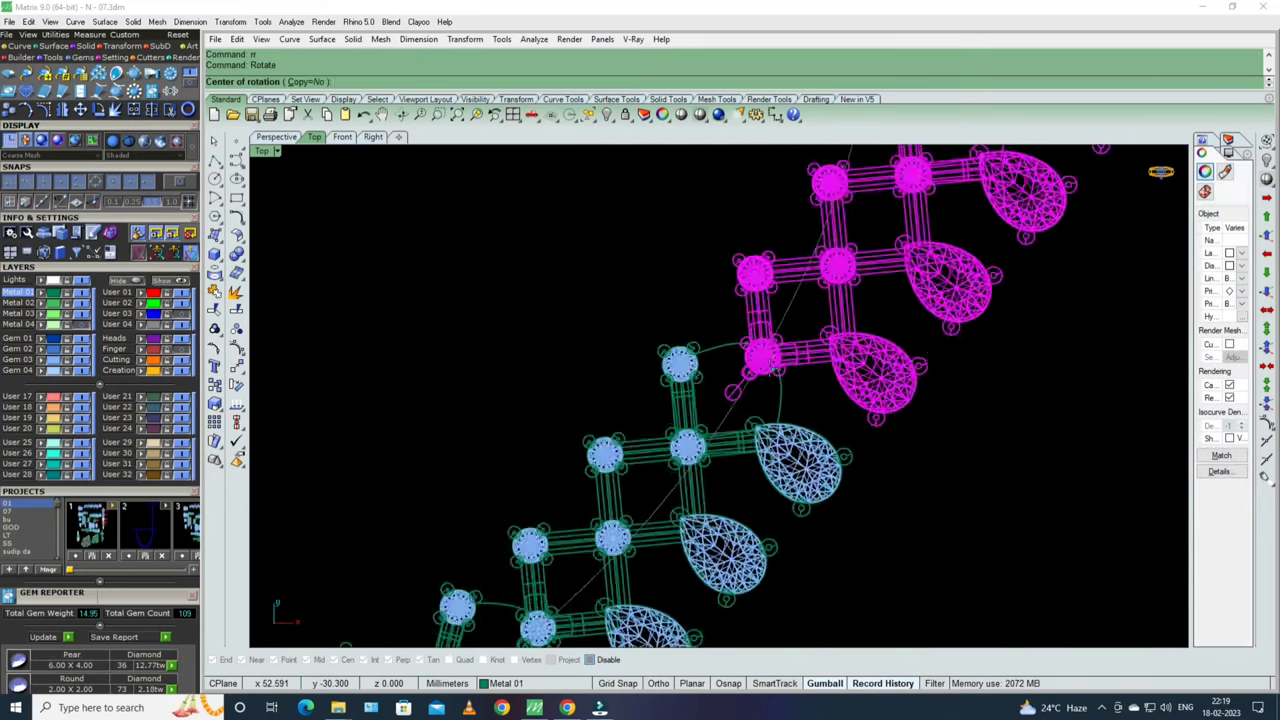
scroll(812, 373, "up", 4)
scroll(812, 373, "up", 4)
left_click(786, 368)
scroll(786, 368, "down", 2)
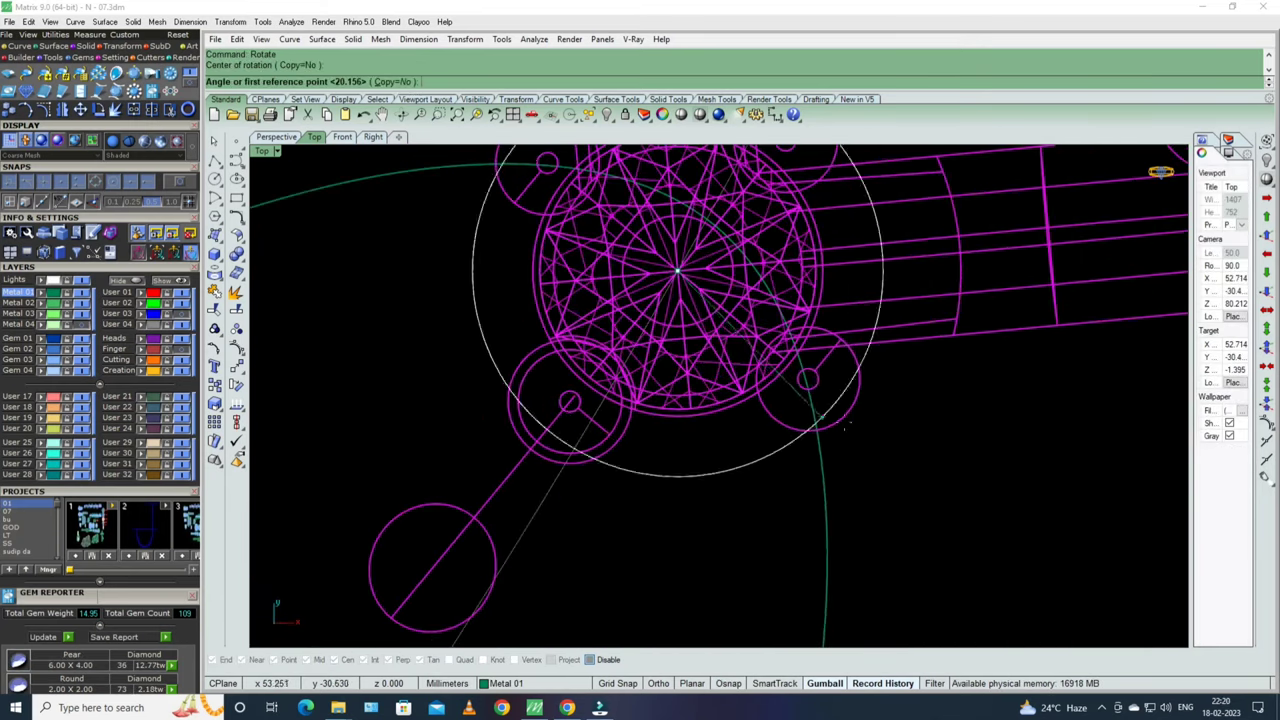
scroll(900, 300, "up", 4)
scroll(975, 295, "up", 1)
scroll(962, 300, "up", 2)
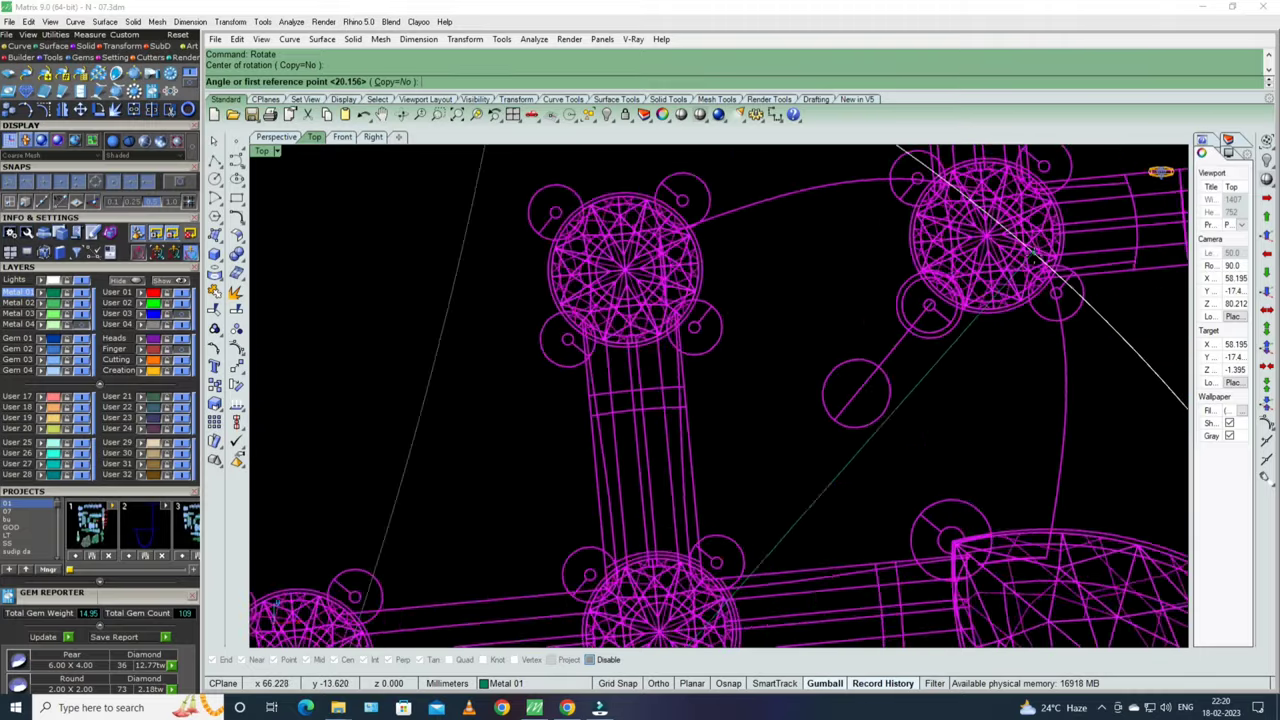
scroll(990, 320, "up", 2)
scroll(1025, 345, "up", 1)
scroll(1018, 340, "up", 2)
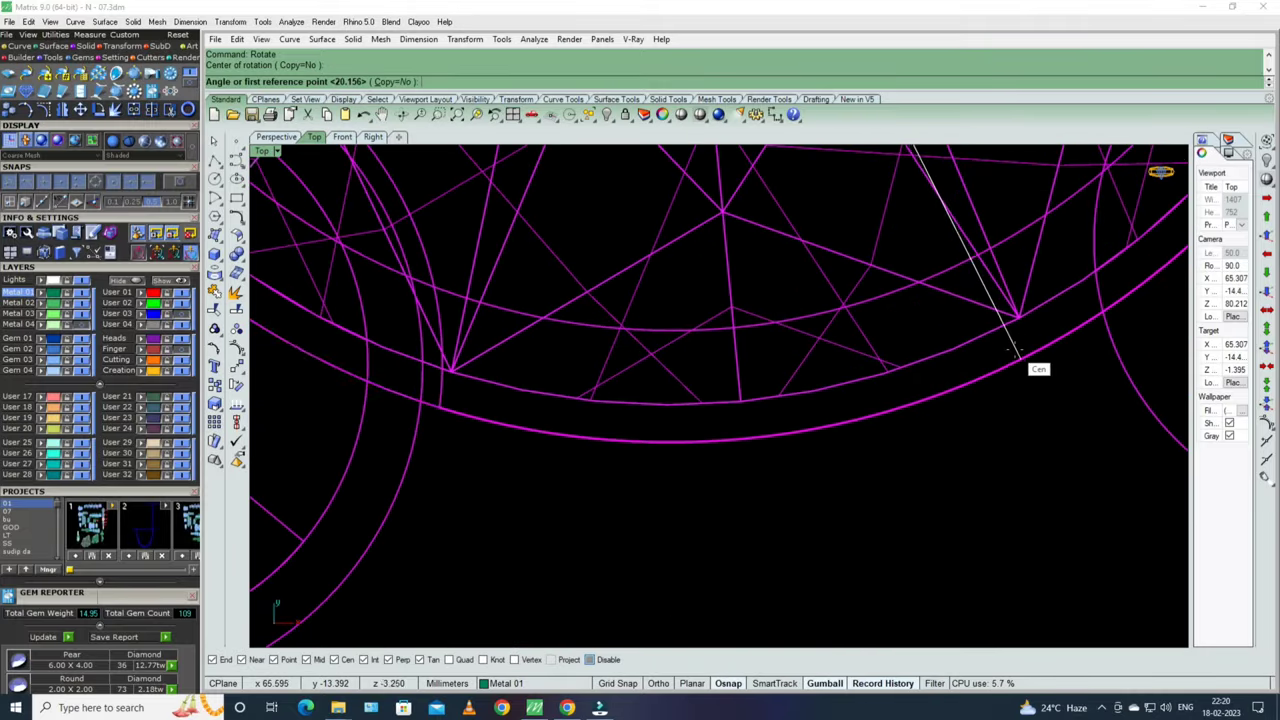
left_click(1012, 357)
scroll(1040, 365, "down", 2)
scroll(1037, 363, "up", 3)
scroll(851, 214, "down", 1)
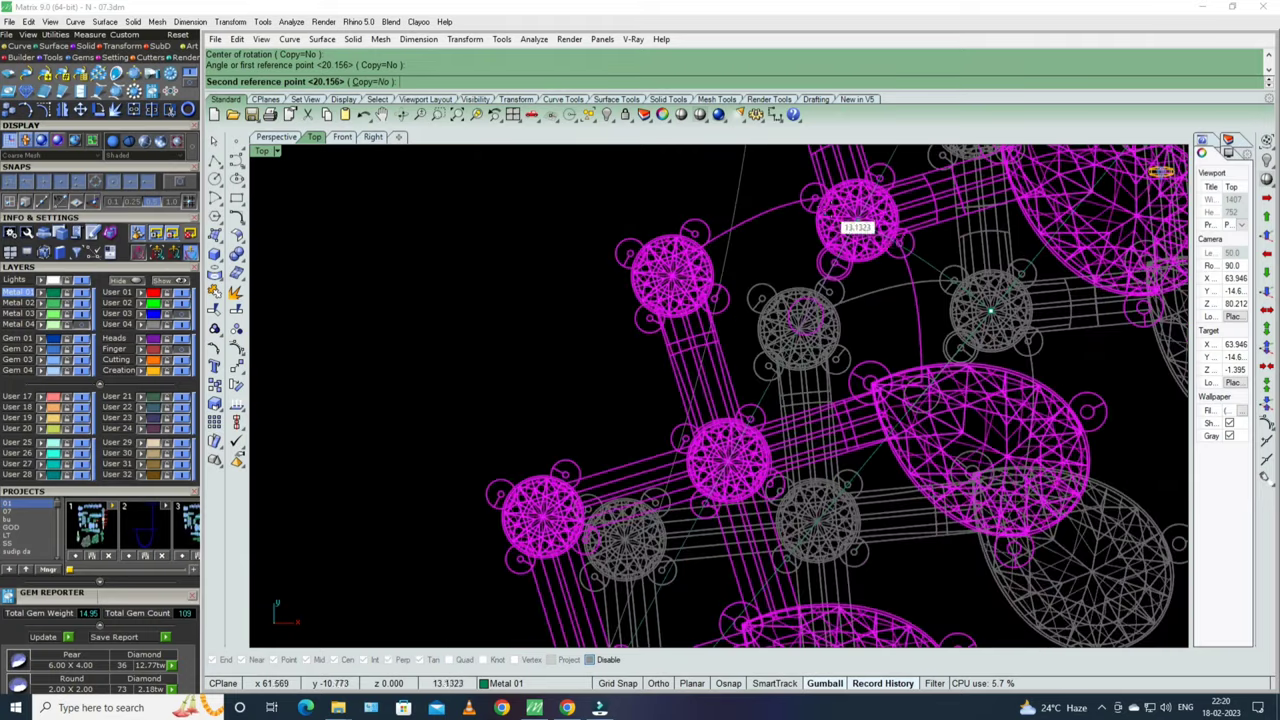
scroll(843, 337, "up", 1)
scroll(843, 337, "up", 3)
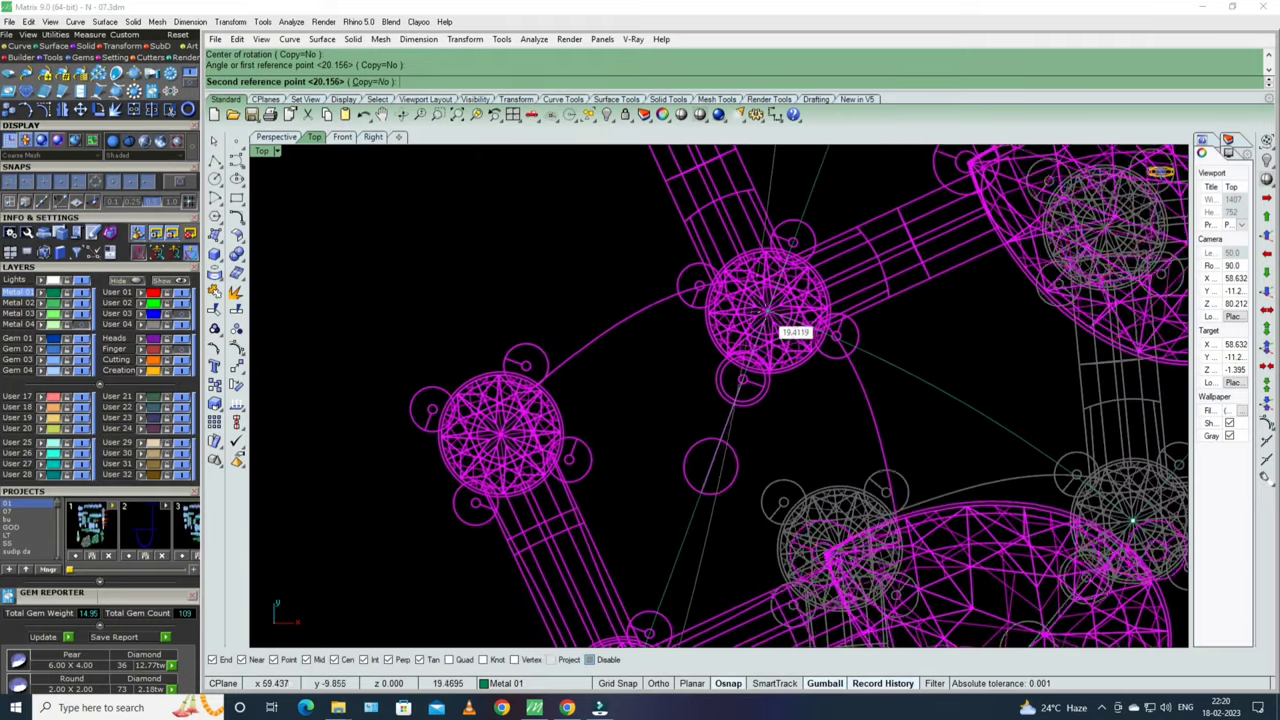
left_click(755, 340)
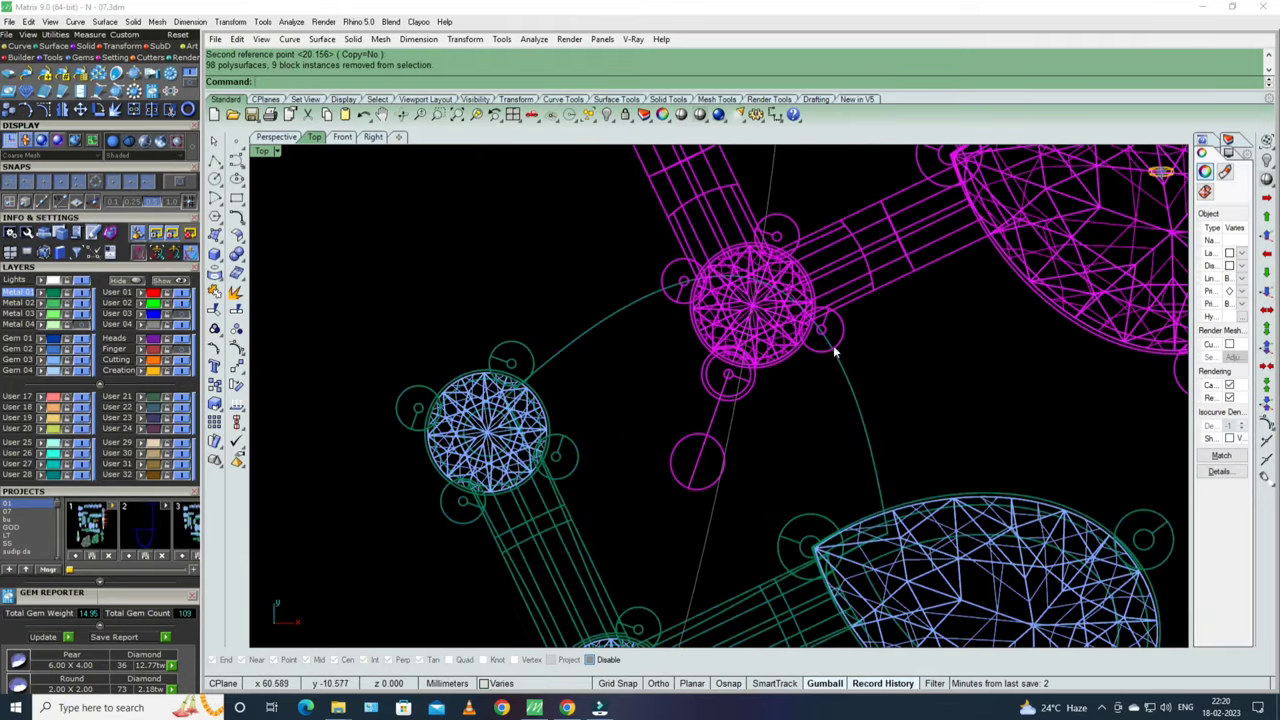
- Rotate the upper gem section again by its gem edge to continue the curve
type("rr")
key("Return")
scroll(770, 330, "up", 3)
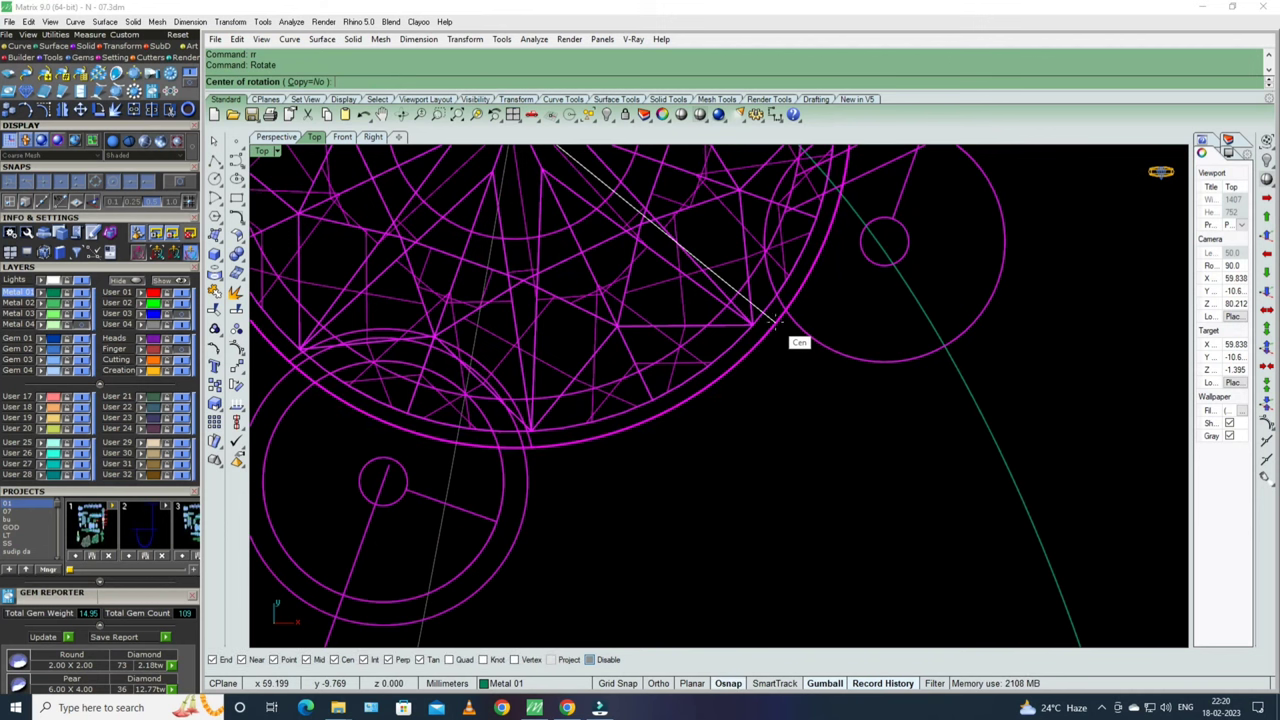
scroll(771, 322, "down", 3)
scroll(800, 300, "down", 2)
scroll(820, 290, "up", 2)
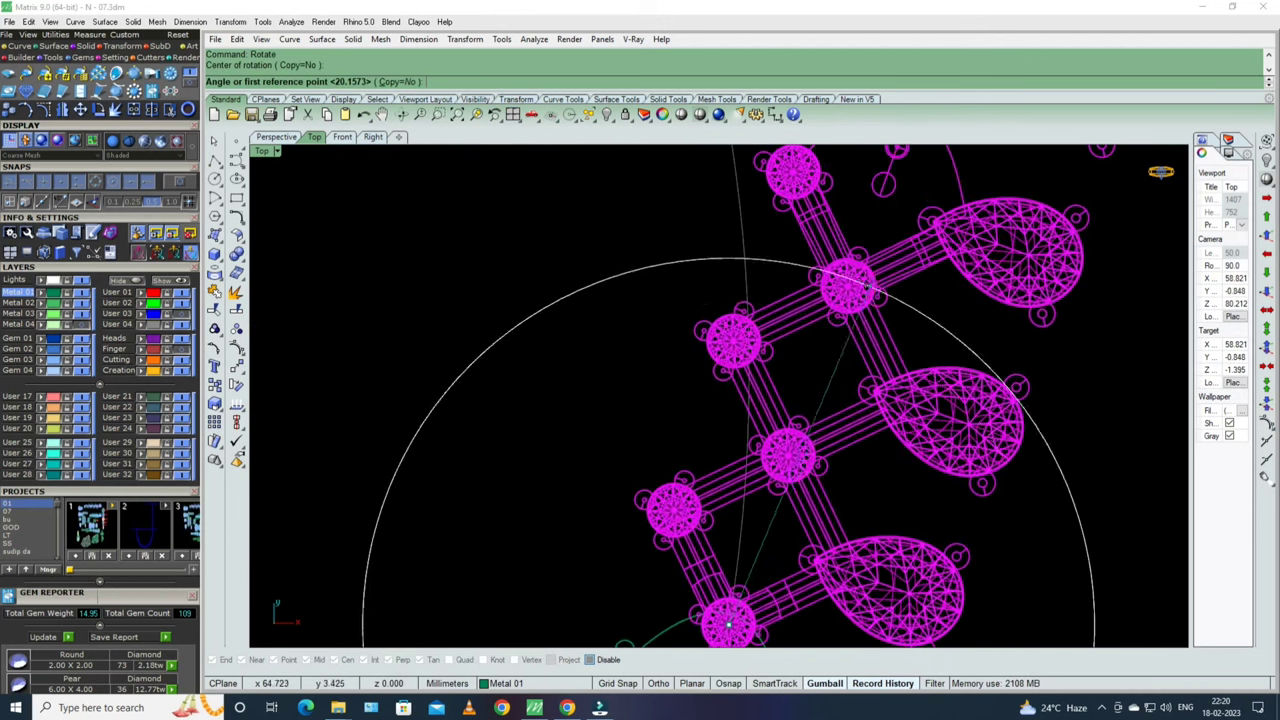
scroll(871, 258, "up", 3)
scroll(872, 258, "up", 3)
scroll(885, 256, "up", 2)
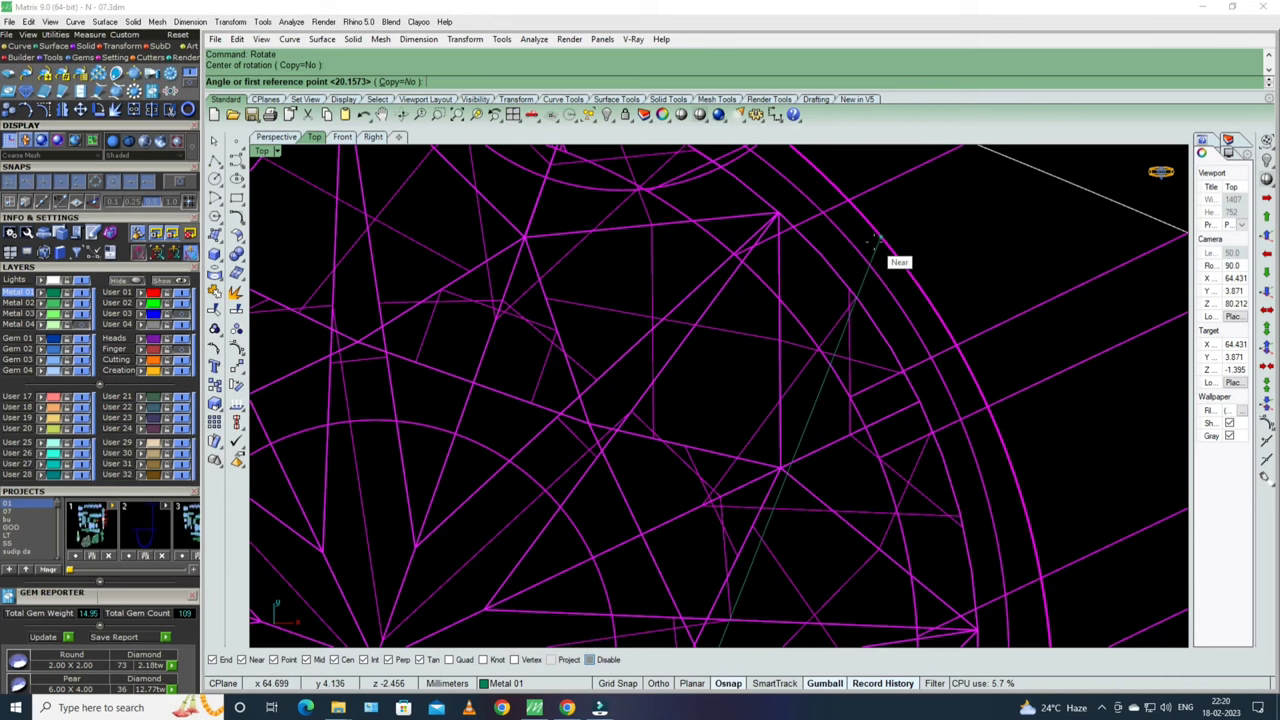
scroll(874, 230, "up", 2)
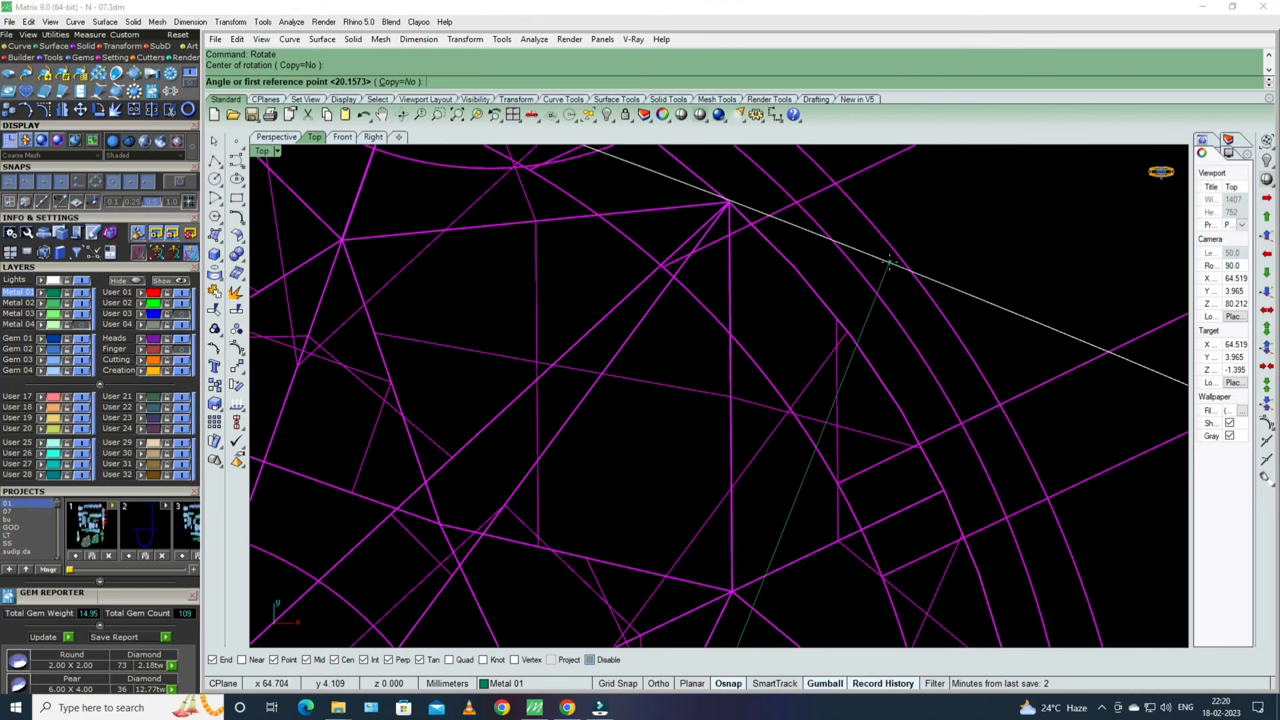
scroll(1008, 320, "up", 2)
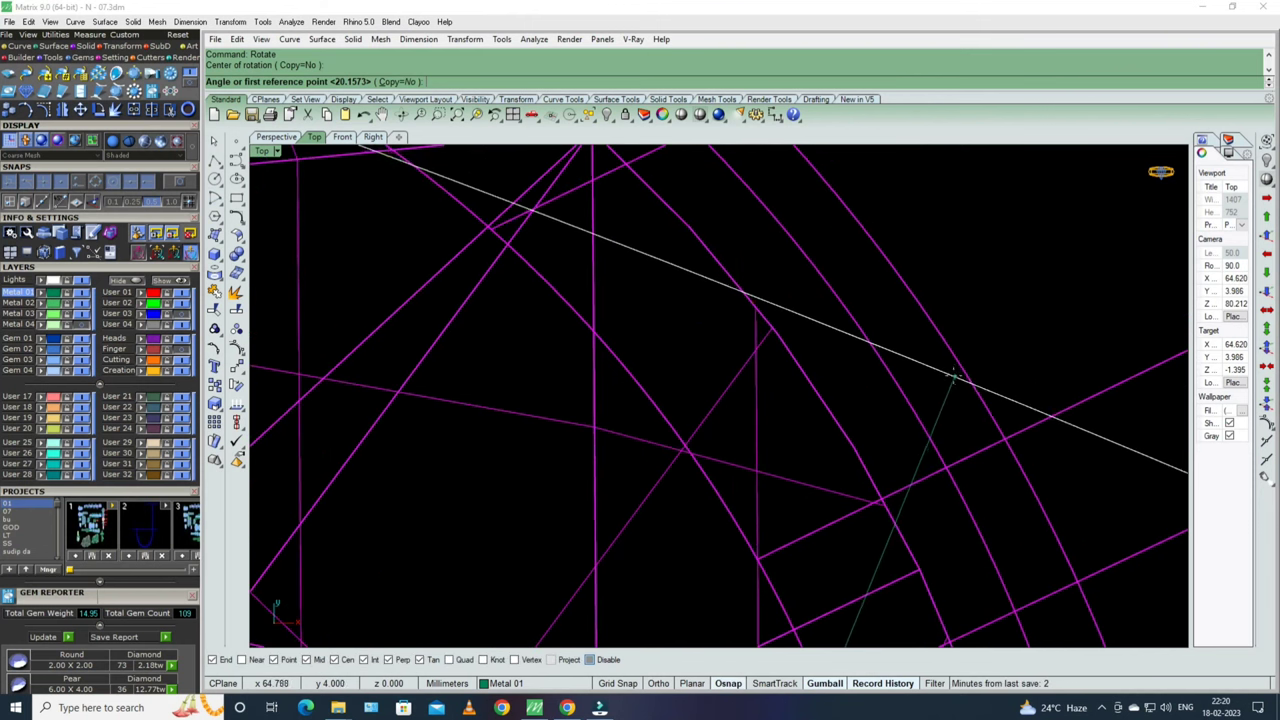
scroll(953, 377, "down", 3)
scroll(940, 360, "down", 3)
scroll(900, 320, "down", 3)
scroll(868, 272, "down", 2)
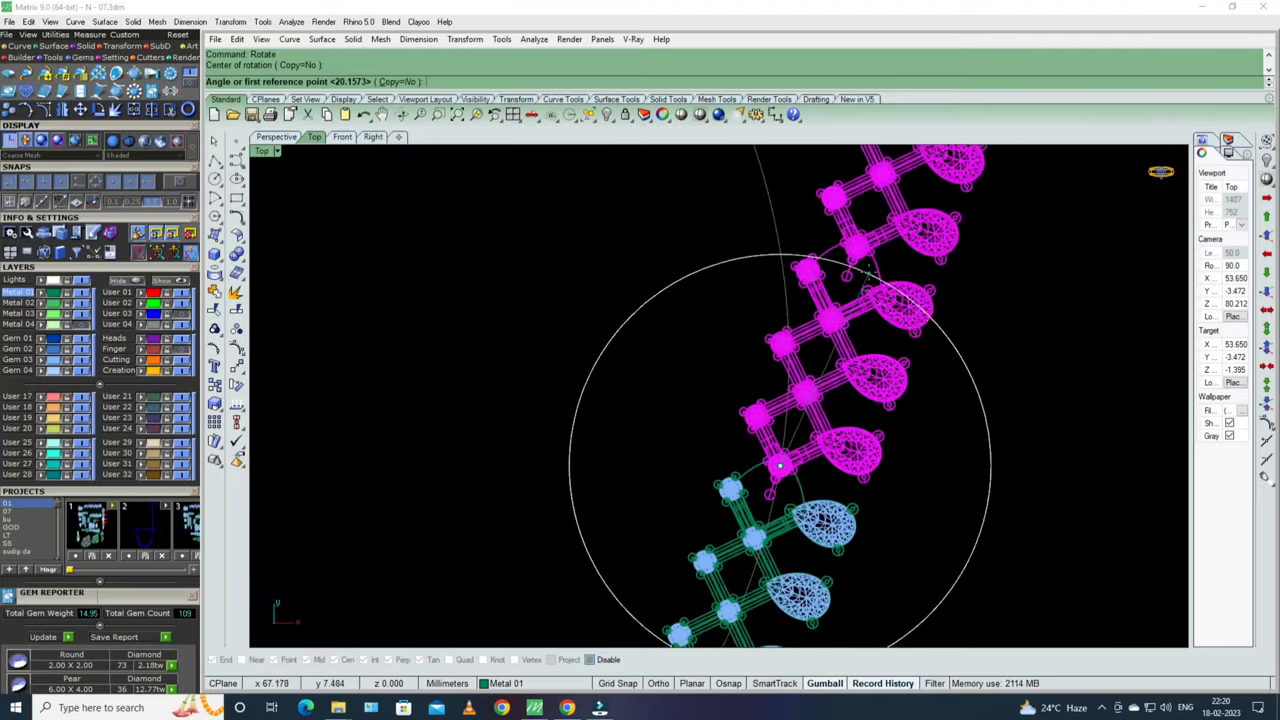
scroll(868, 272, "up", 3)
scroll(840, 260, "up", 3)
scroll(812, 250, "up", 2)
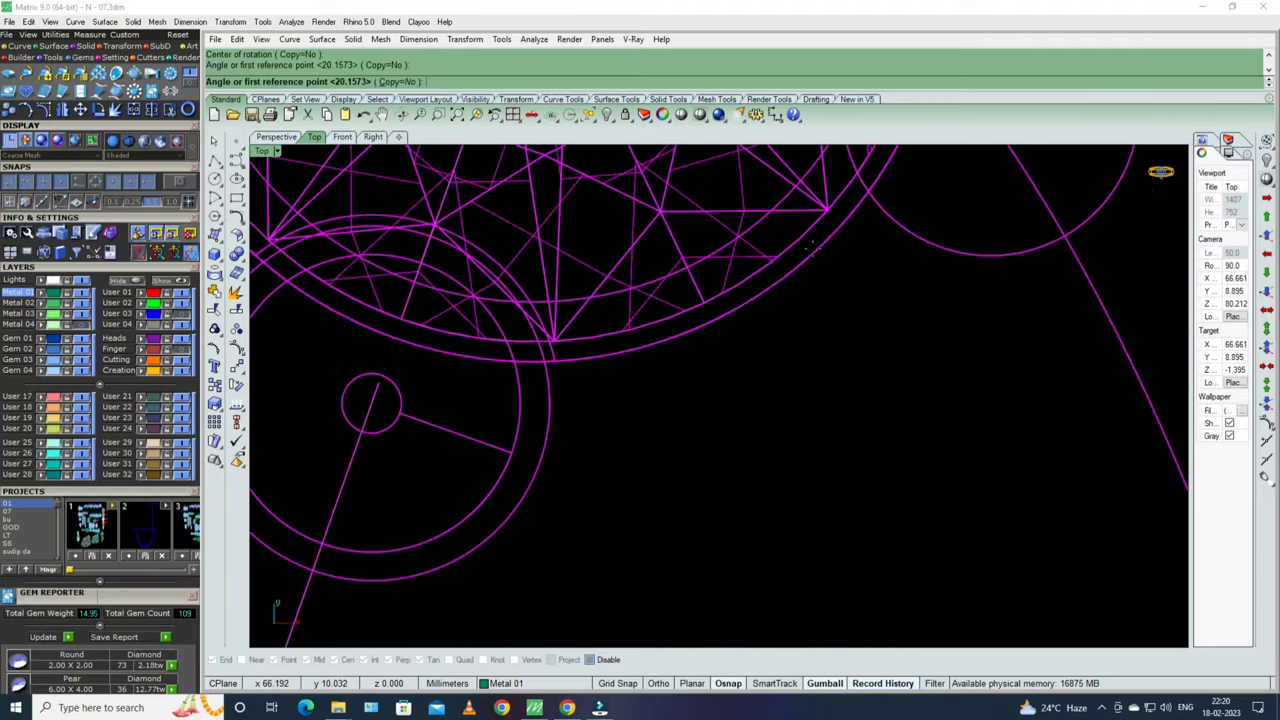
left_click(810, 248)
scroll(857, 271, "down", 3)
scroll(800, 250, "down", 3)
scroll(737, 223, "up", 5)
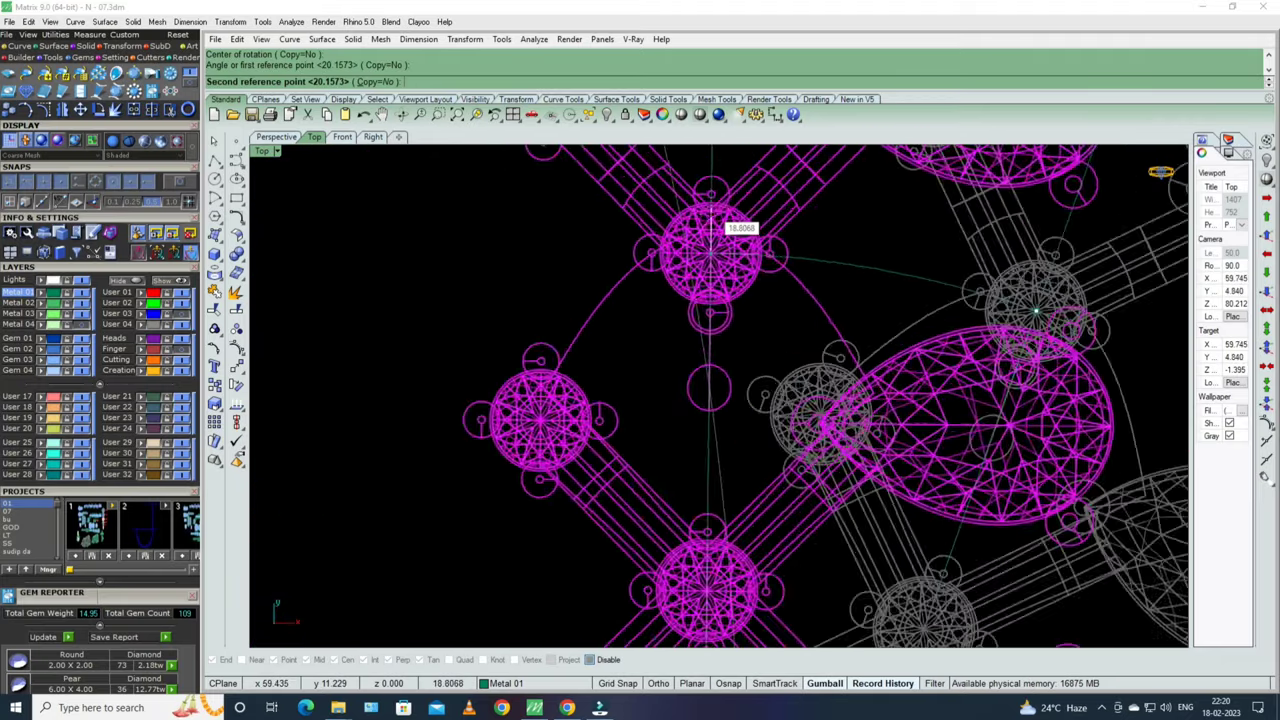
left_click(705, 268)
- Zoom out and window-select the next horizontal block of lattice units
scroll(740, 230, "down", 3)
scroll(858, 322, "down", 3)
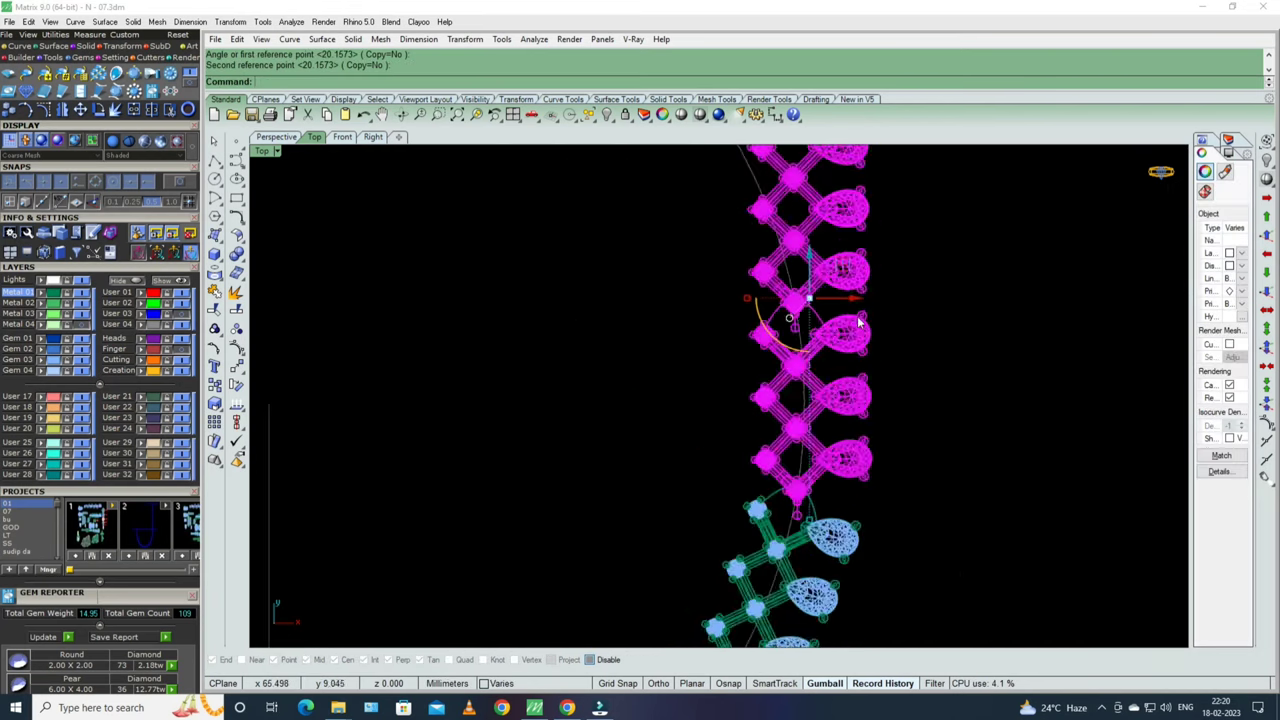
scroll(858, 322, "down", 4)
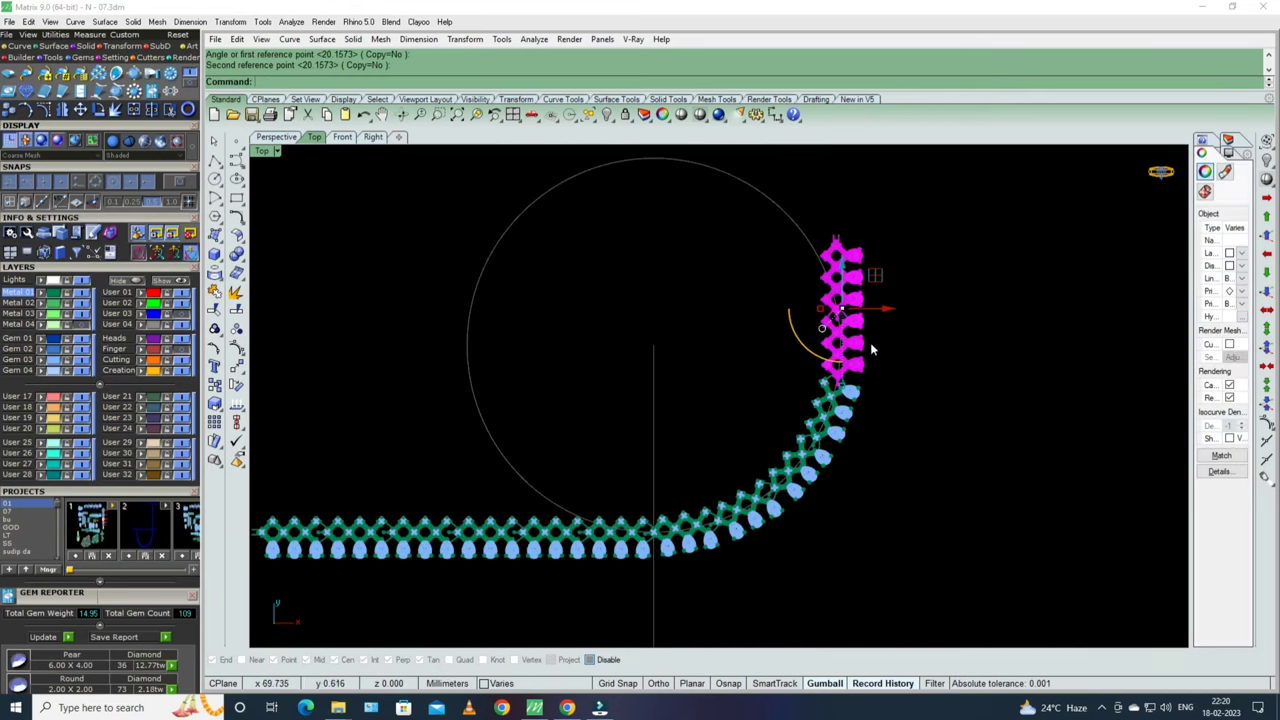
scroll(671, 471, "down", 3)
scroll(671, 471, "up", 5)
left_click_drag(810, 400, 648, 551)
- Rotate the selected section about the joint gem, using gem-edge reference points to set the angle
scroll(686, 571, "down", 1)
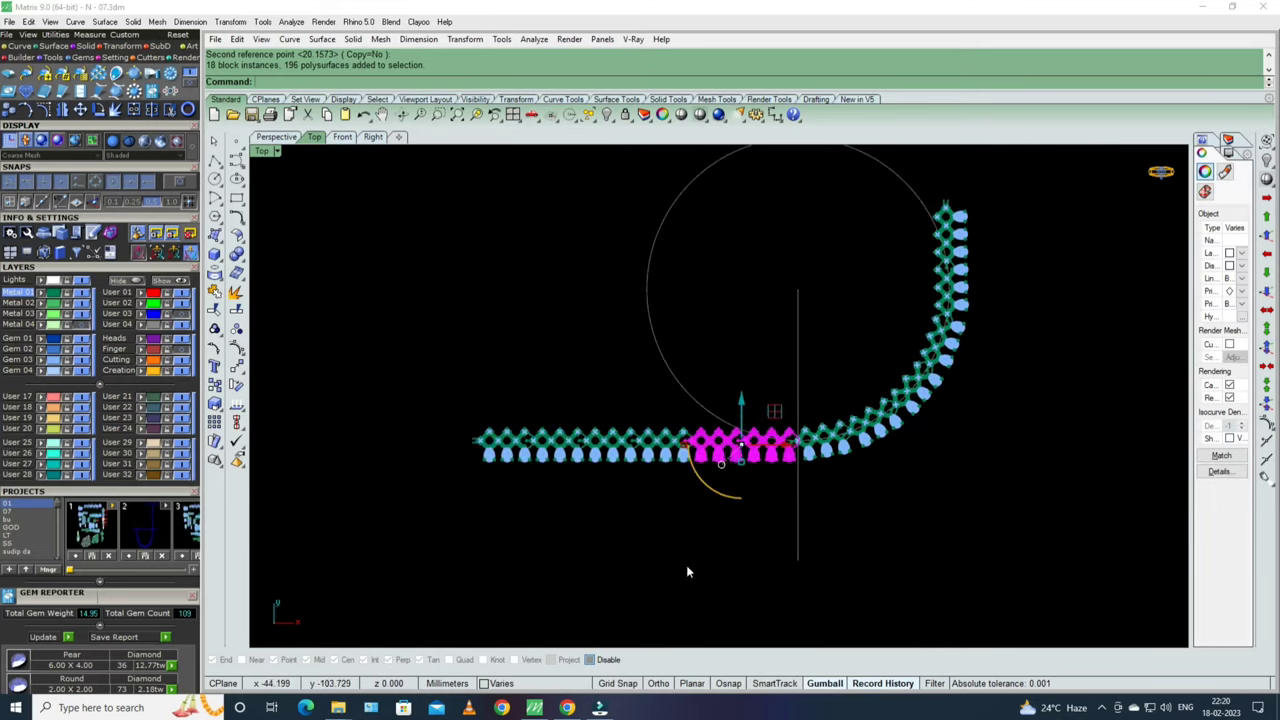
scroll(760, 440, "up", 3)
scroll(850, 448, "up", 3)
scroll(889, 453, "up", 3)
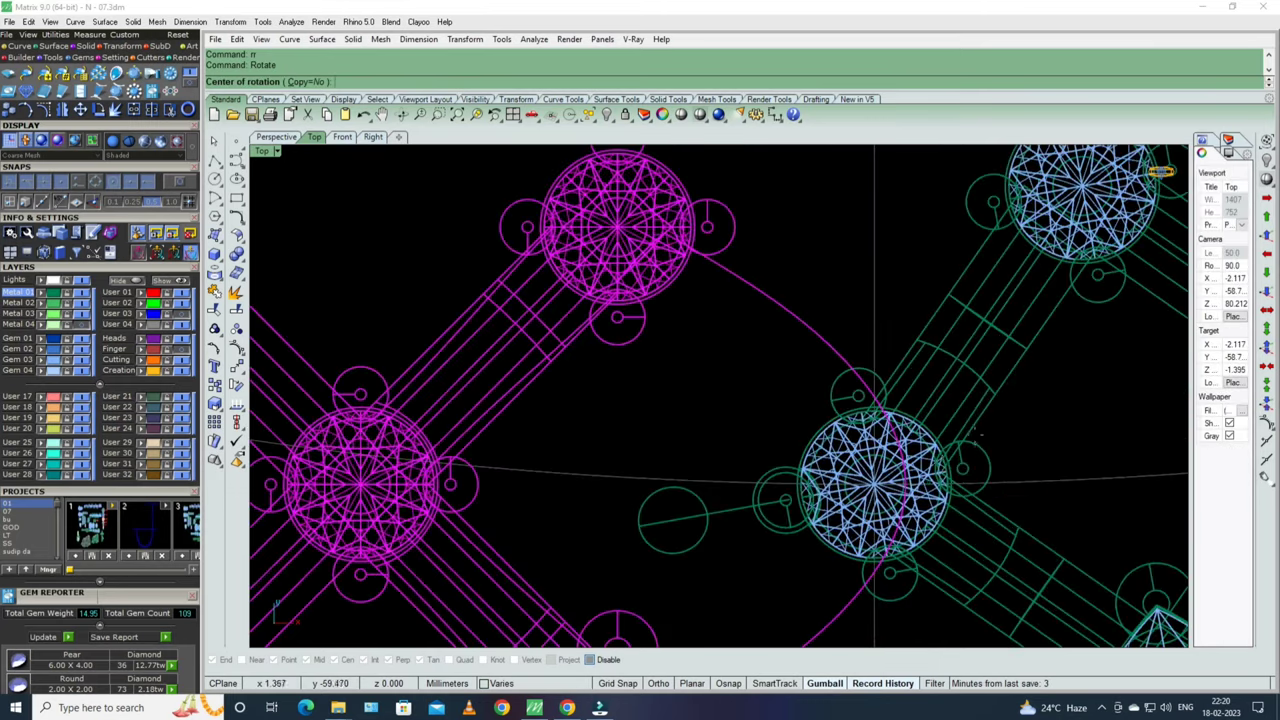
type("r")
key("Return")
left_click(853, 447)
scroll(853, 447, "down", 5)
scroll(780, 460, "down", 3)
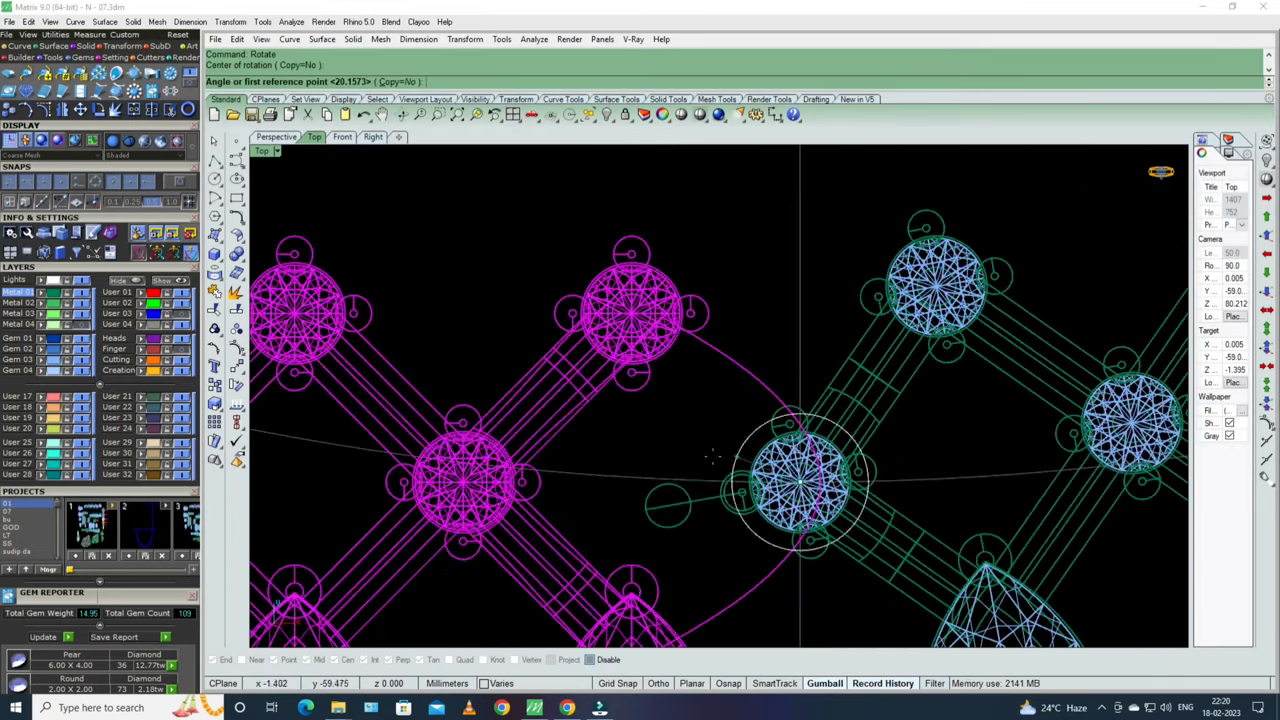
scroll(740, 455, "down", 2)
scroll(714, 449, "down", 1)
scroll(640, 440, "up", 3)
scroll(497, 380, "up", 2)
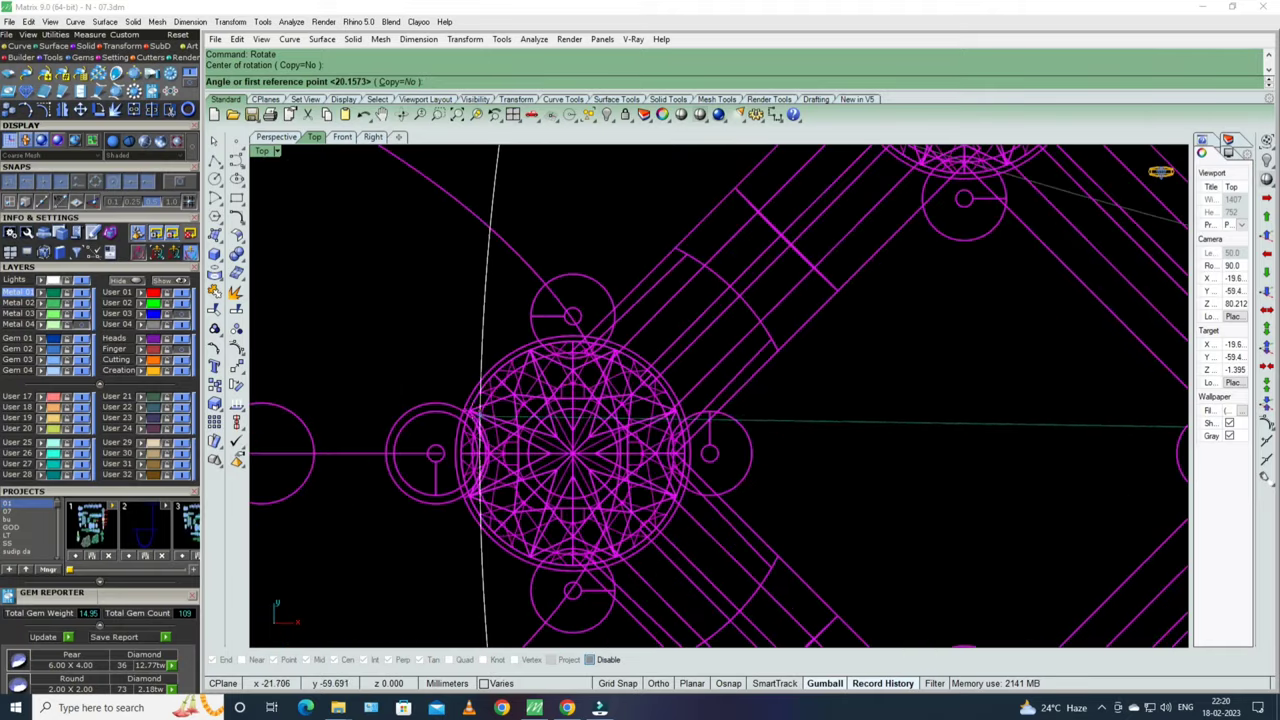
scroll(497, 380, "up", 2)
scroll(497, 378, "up", 2)
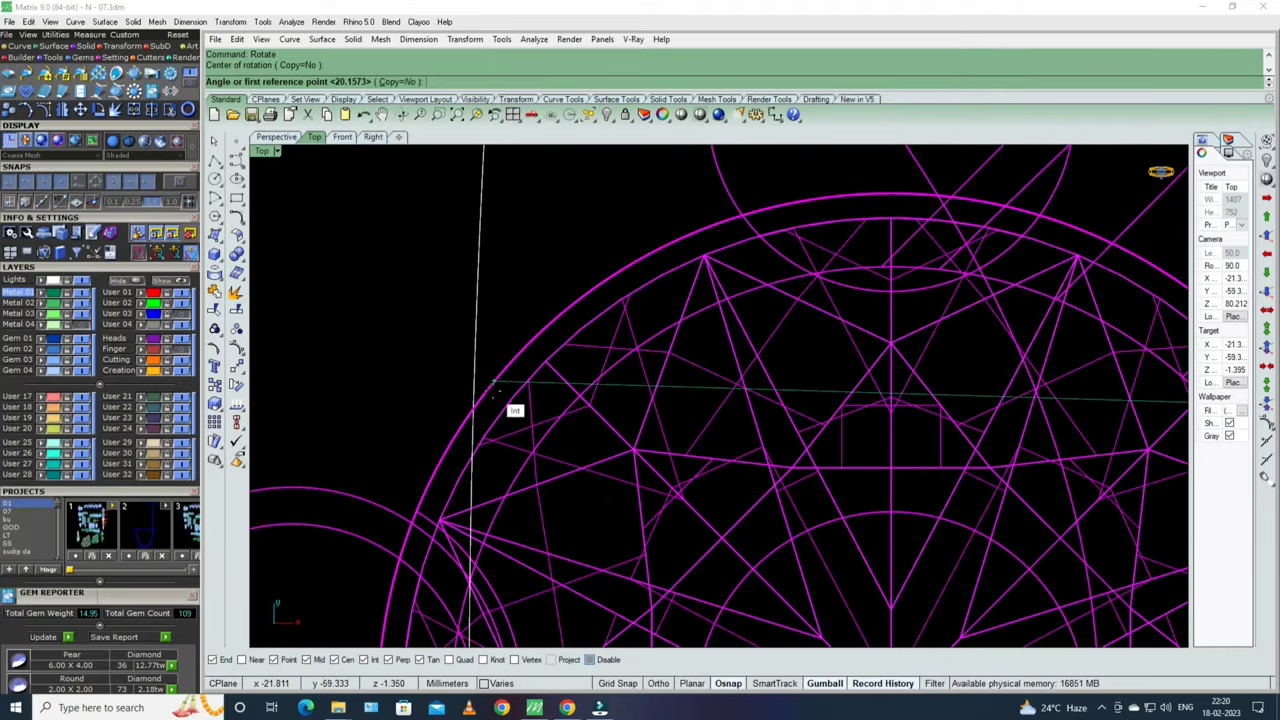
left_click(491, 398)
scroll(500, 405, "down", 3)
scroll(514, 417, "down", 3)
scroll(600, 340, "up", 3)
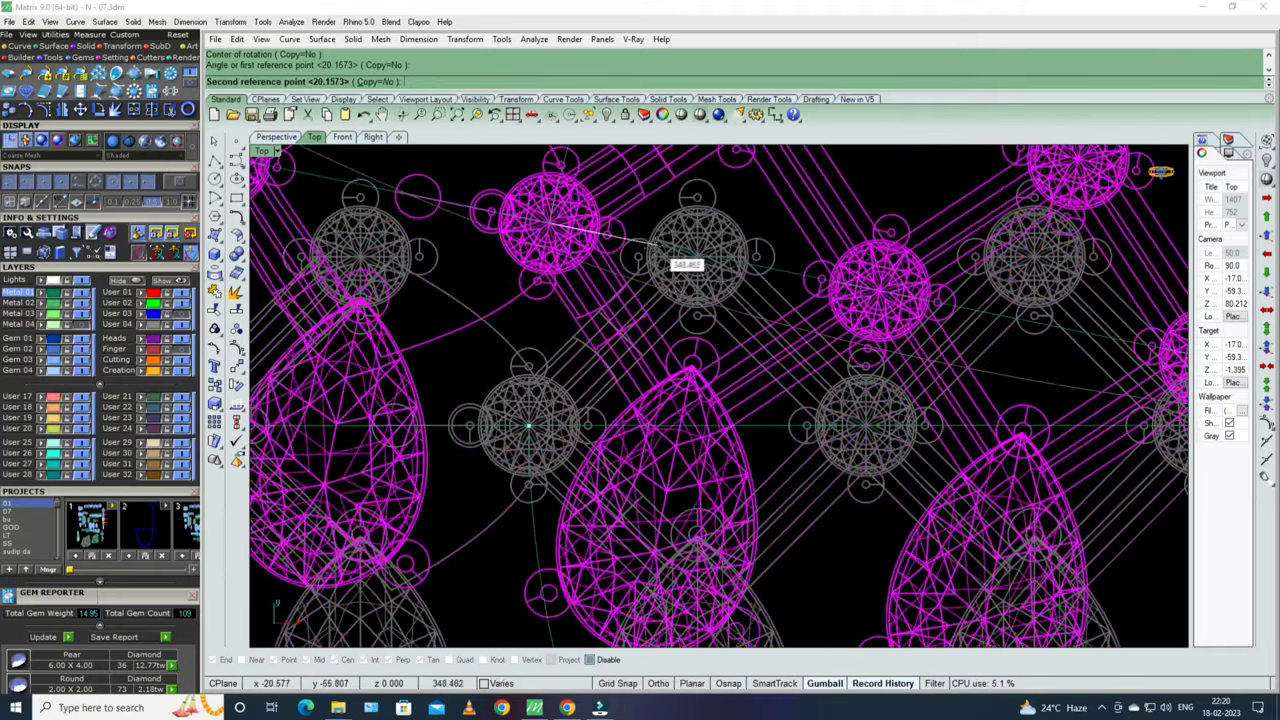
scroll(632, 268, "up", 2)
scroll(560, 262, "up", 1)
scroll(495, 255, "up", 2)
scroll(488, 250, "up", 1)
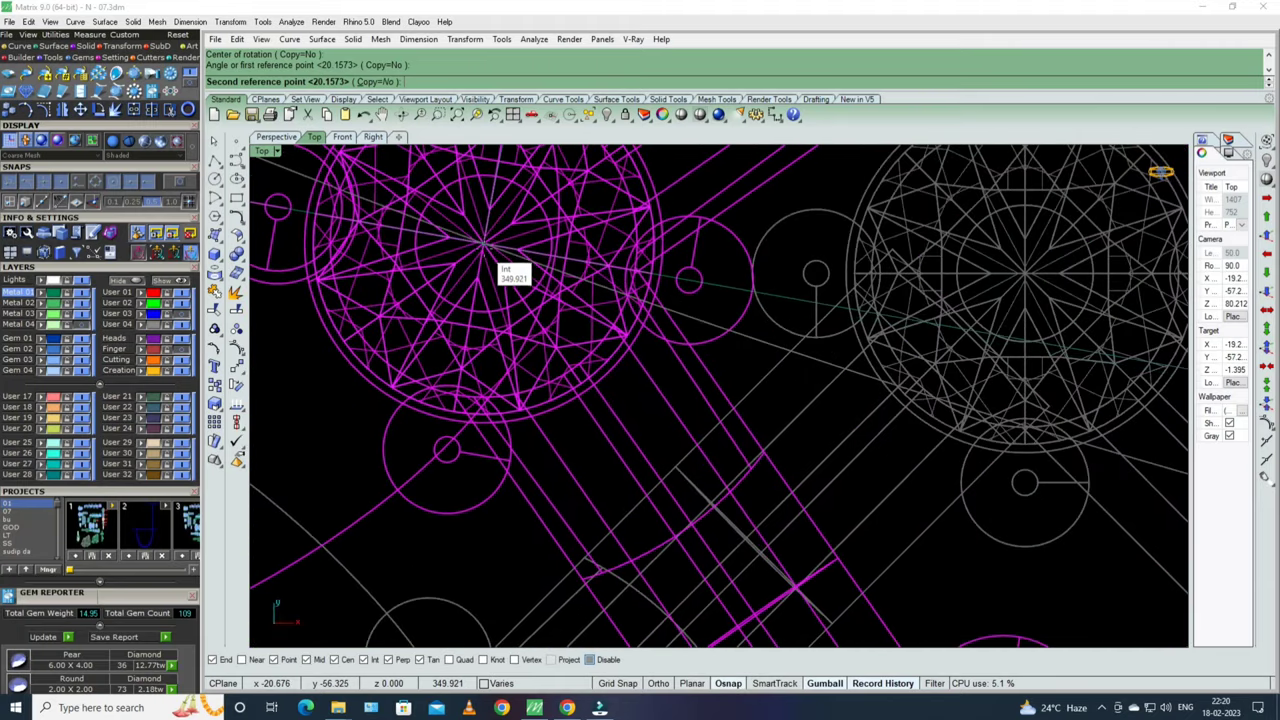
left_click(487, 253)
scroll(695, 338, "down", 3)
scroll(695, 338, "down", 2)
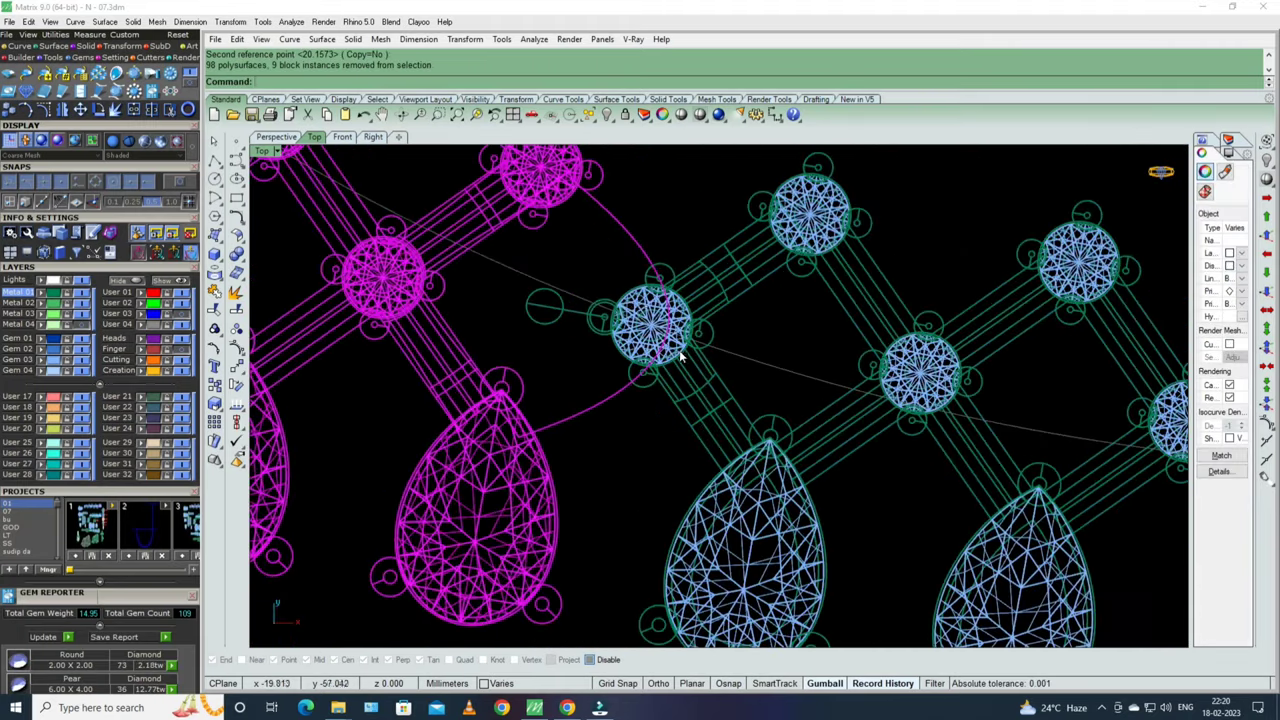
- Rotate the section again about a gem to refine its angle toward the teal section
type("r")
key("Return")
scroll(695, 400, "up", 4)
scroll(625, 273, "up", 3)
left_click(621, 272)
scroll(621, 272, "down", 3)
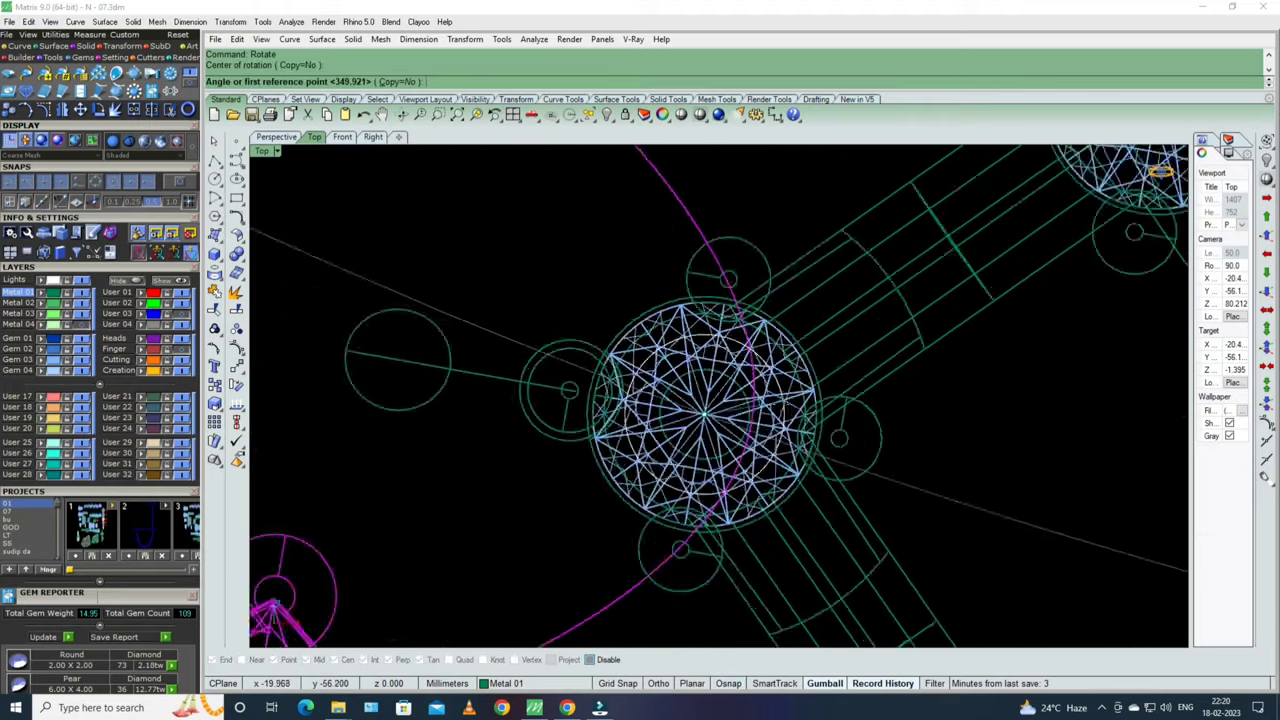
scroll(745, 400, "down", 2)
scroll(829, 423, "up", 1)
scroll(500, 345, "up", 2)
scroll(500, 345, "up", 3)
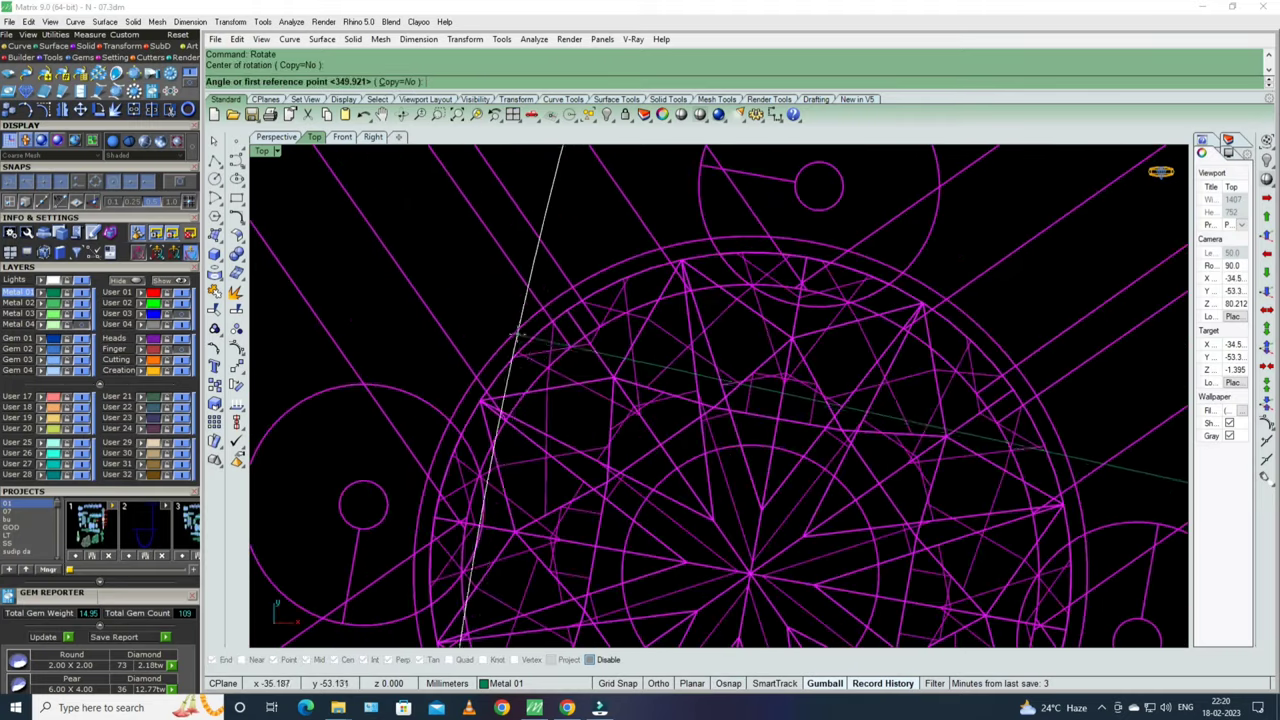
scroll(510, 348, "down", 3)
scroll(520, 350, "down", 2)
scroll(533, 353, "up", 3)
scroll(533, 353, "up", 3)
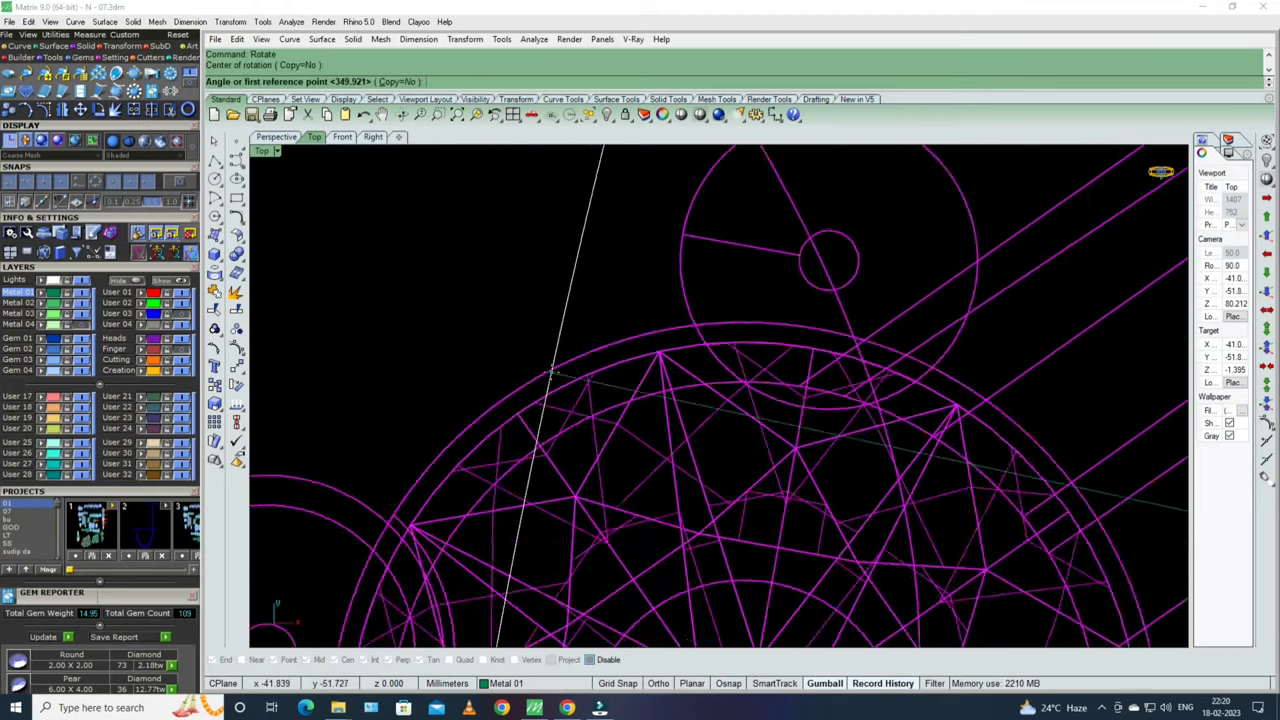
left_click(562, 380)
scroll(570, 390, "down", 2)
scroll(558, 378, "down", 3)
scroll(565, 350, "down", 3)
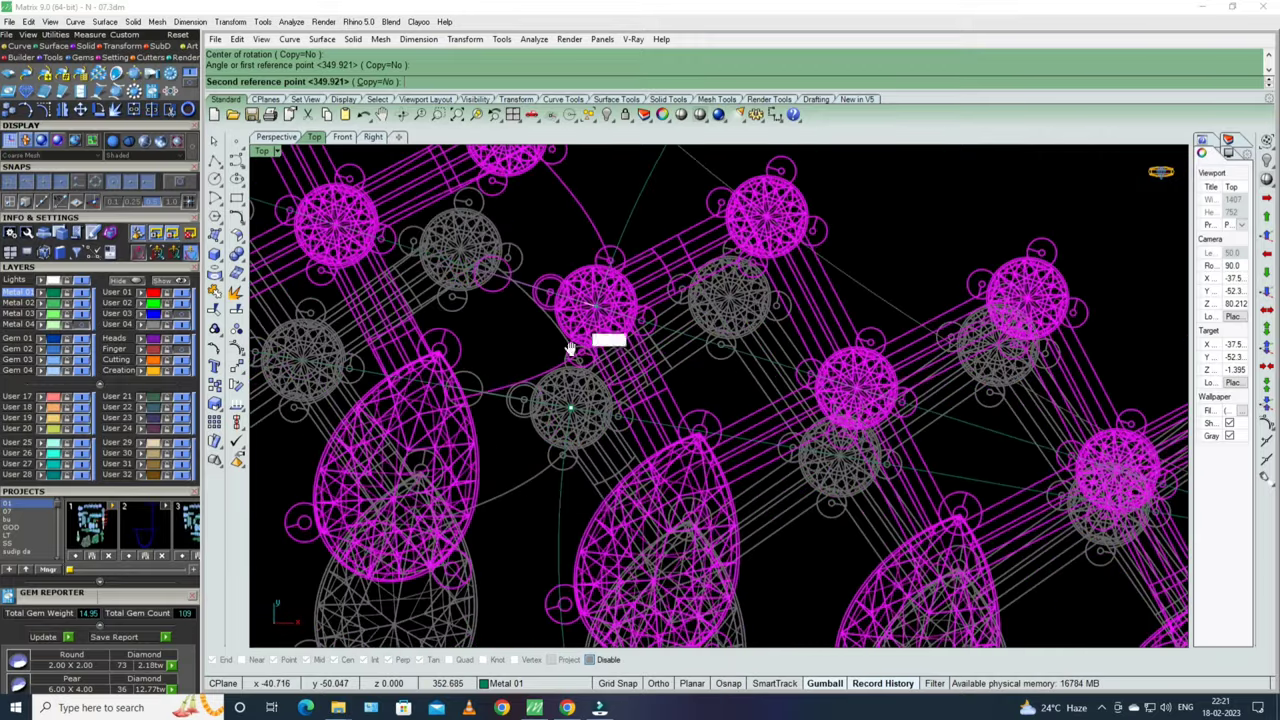
scroll(608, 420, "up", 1)
scroll(640, 350, "up", 2)
scroll(655, 345, "up", 1)
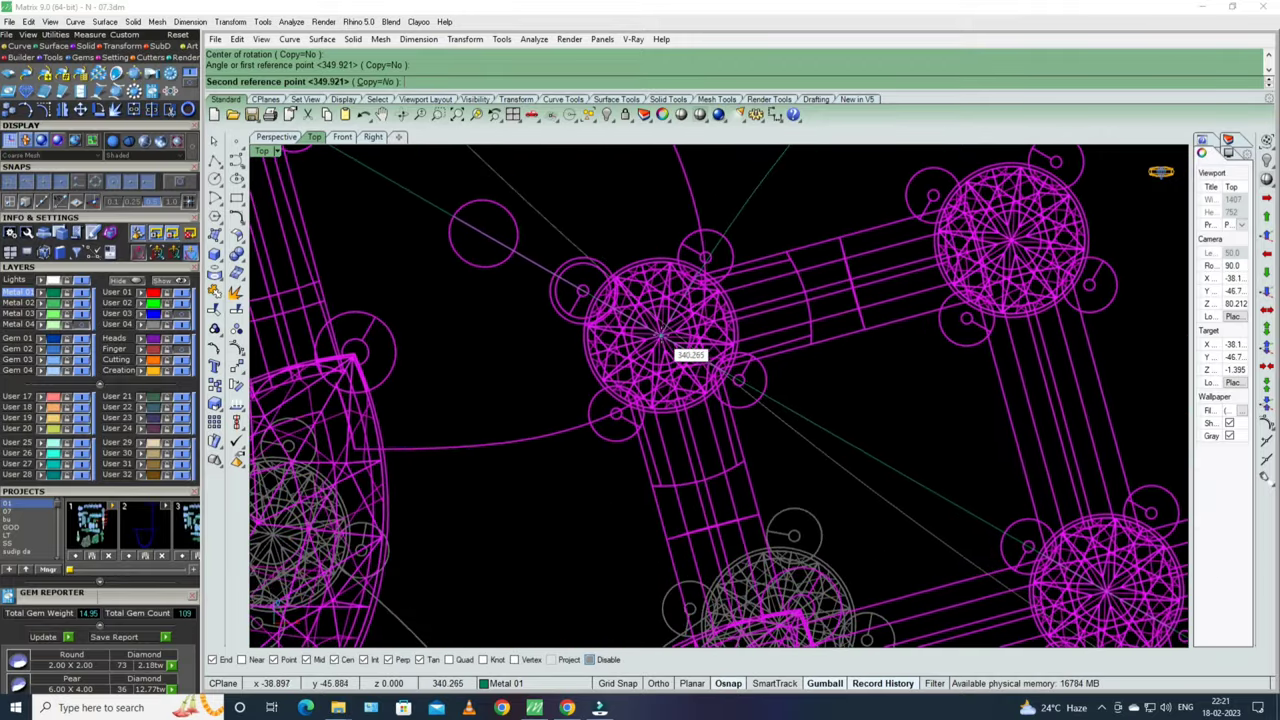
left_click(675, 372)
scroll(694, 409, "down", 3)
- Rotate the magenta section about a gem centre to align its joint with the teal section
scroll(760, 440, "down", 3)
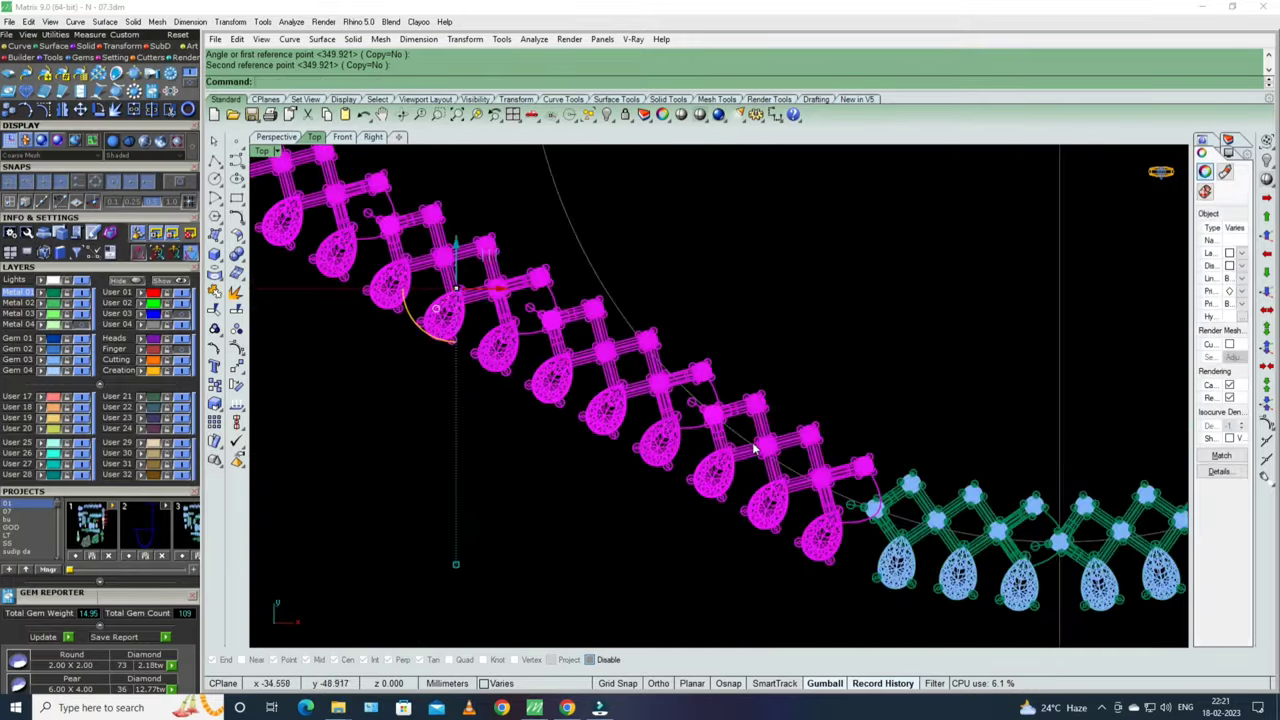
scroll(808, 466, "down", 2)
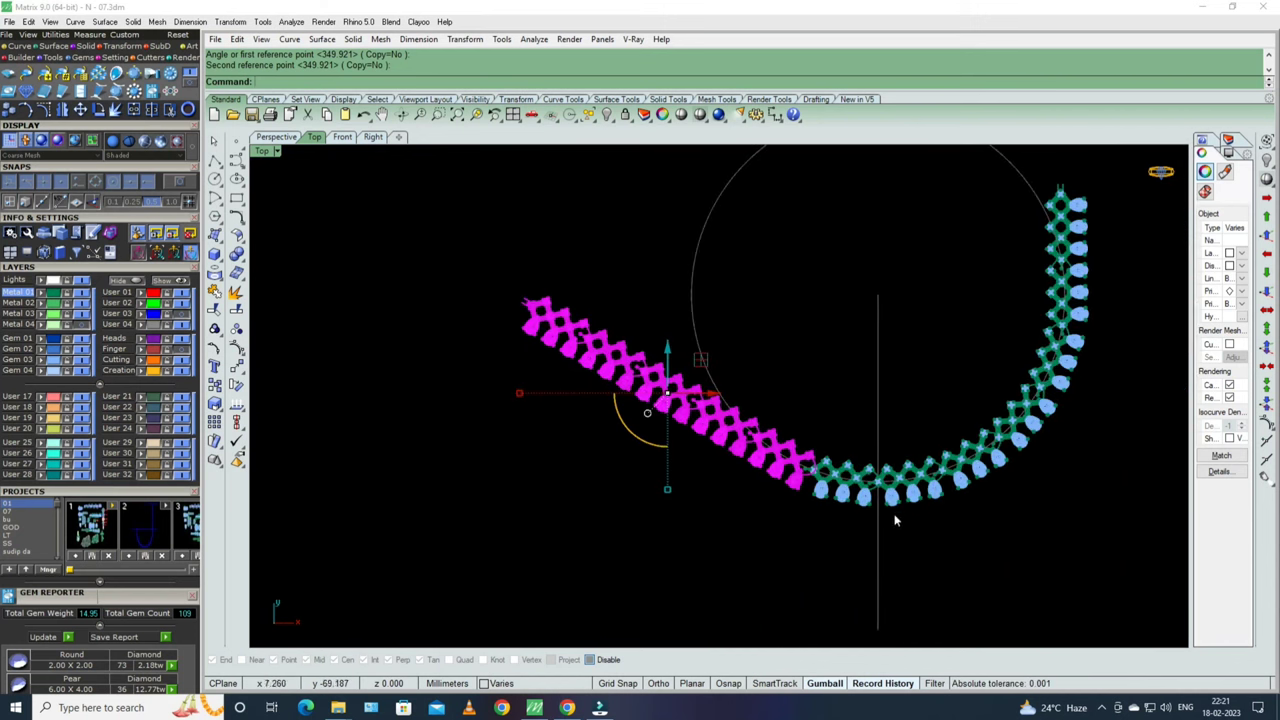
scroll(895, 520, "up", 2)
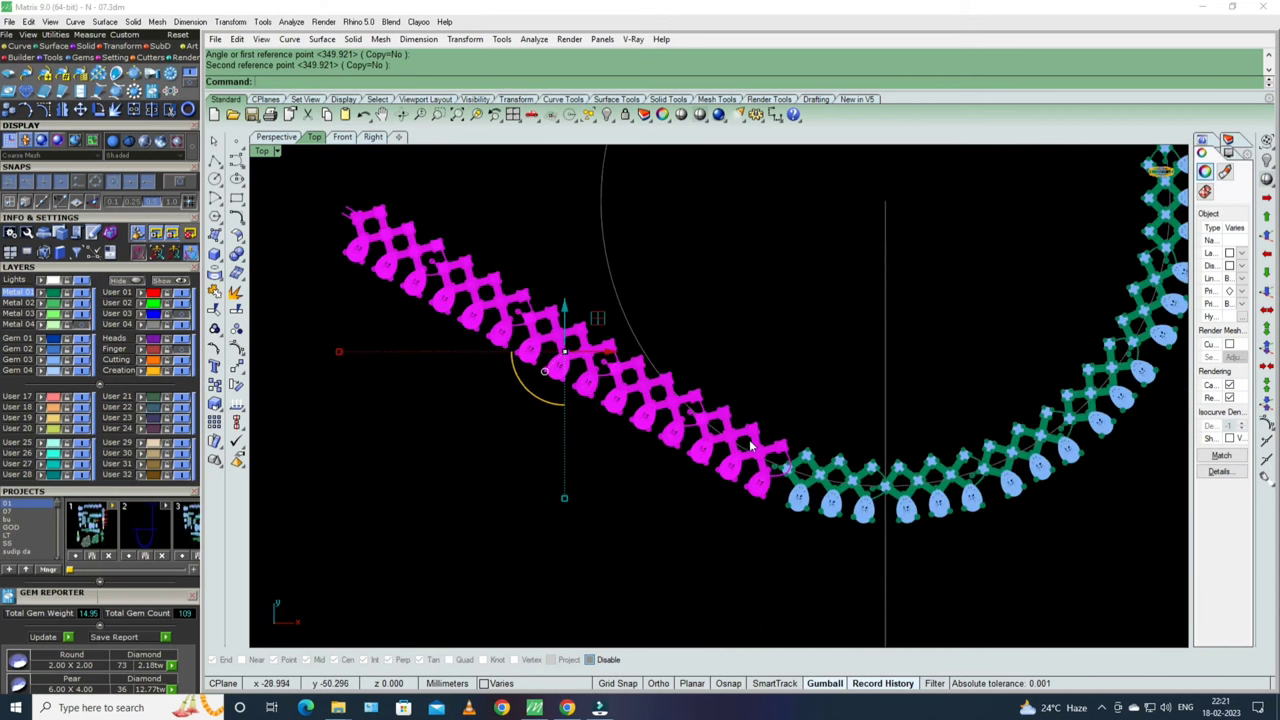
scroll(745, 444, "up", 2)
scroll(745, 444, "up", 3)
scroll(745, 444, "up", 3)
type("r")
key("Return")
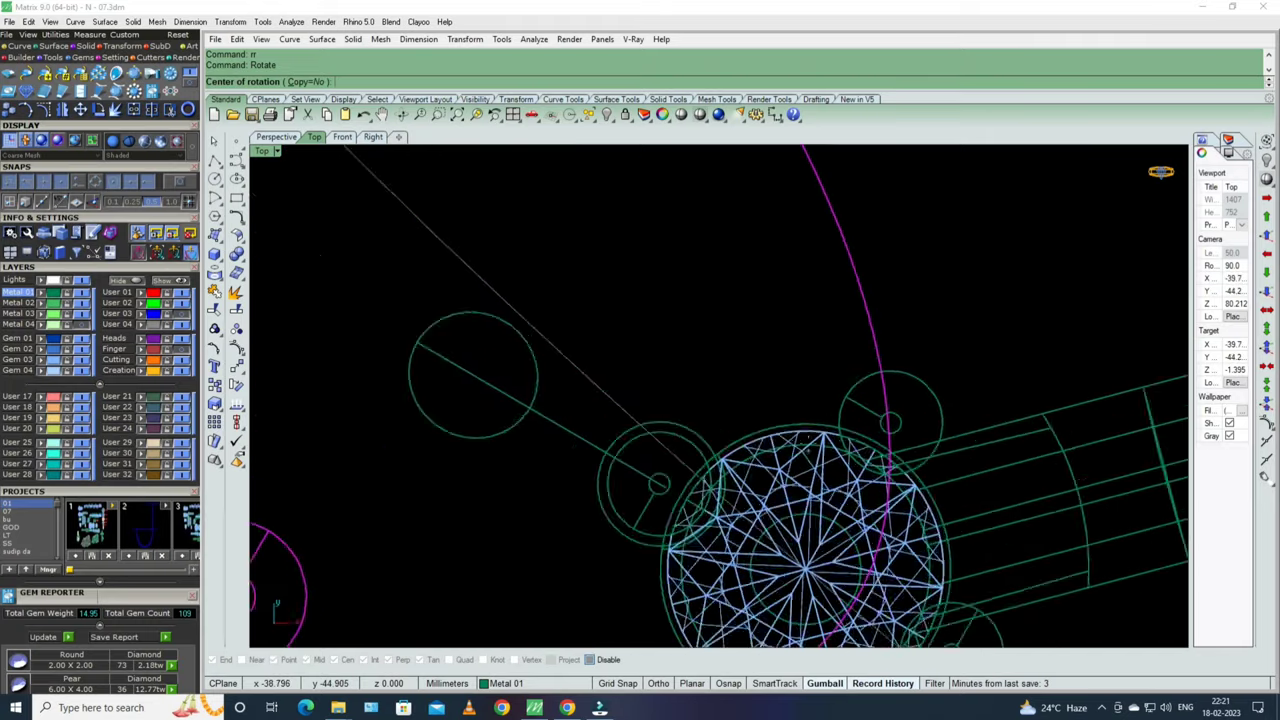
scroll(805, 415, "up", 2)
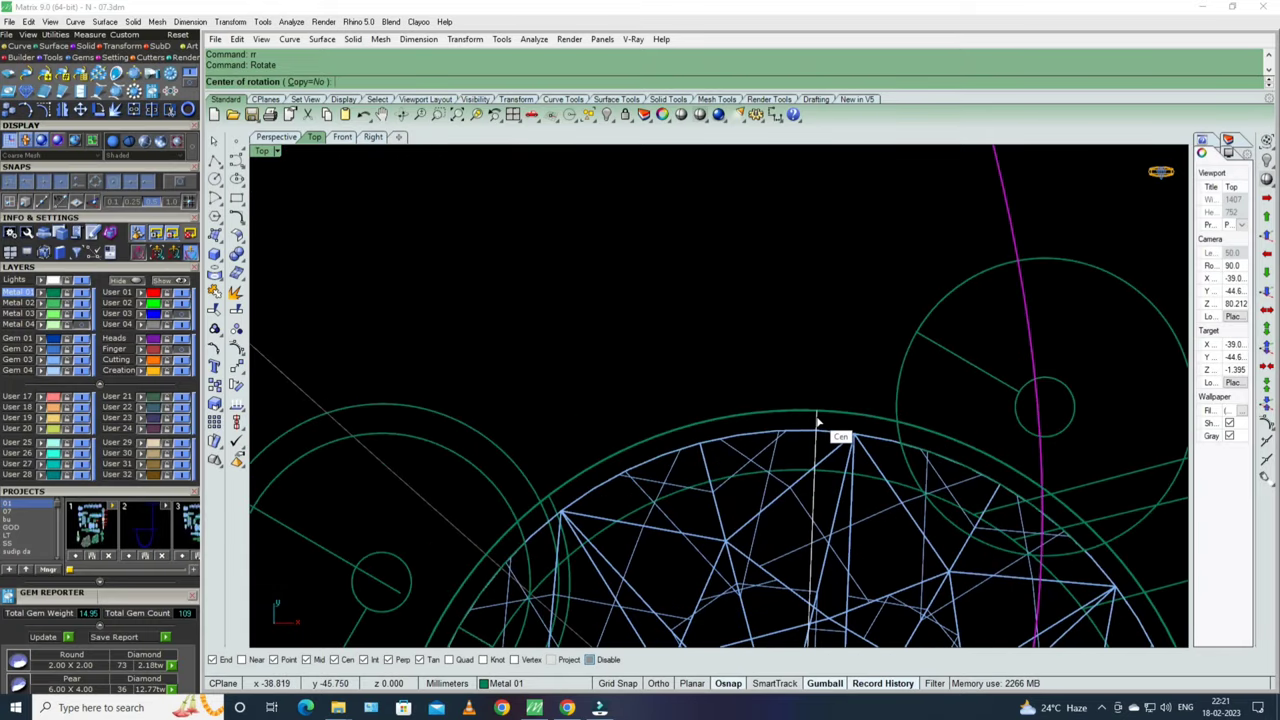
left_click(817, 420)
scroll(817, 420, "down", 3)
scroll(700, 420, "down", 3)
scroll(640, 420, "down", 2)
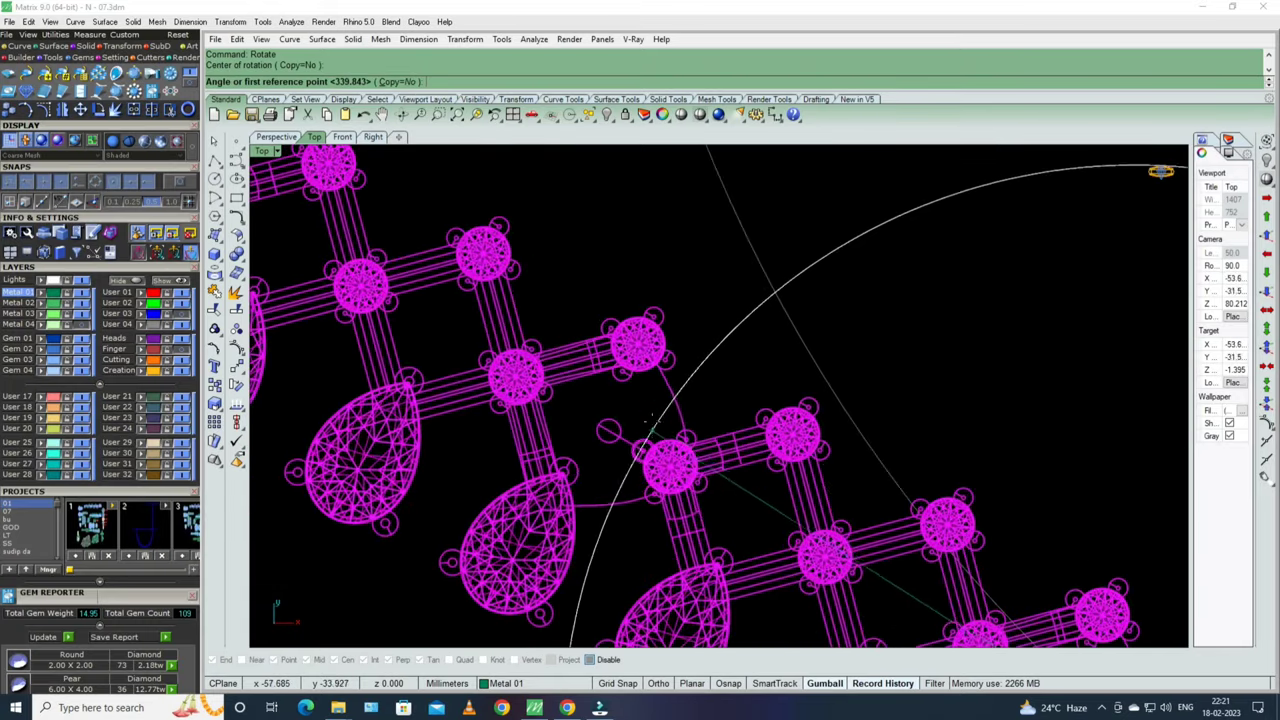
scroll(650, 424, "up", 2)
scroll(680, 400, "up", 2)
scroll(710, 380, "up", 2)
scroll(732, 355, "up", 2)
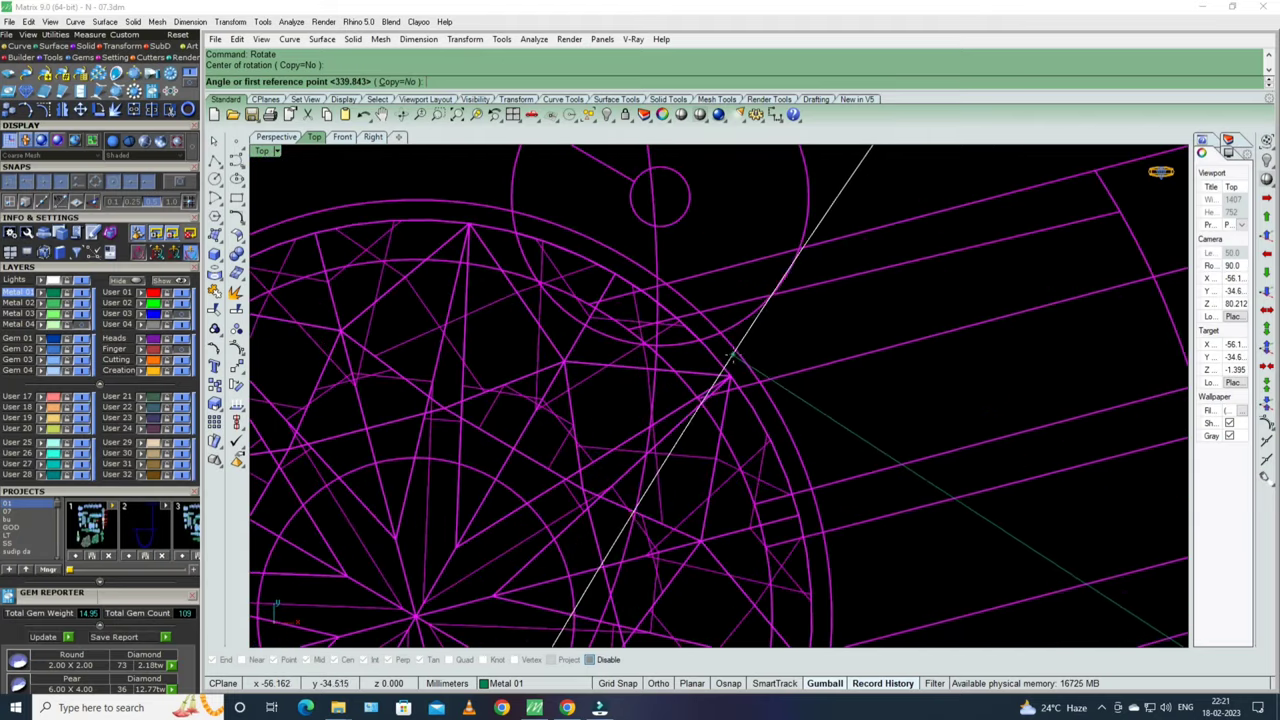
left_click(734, 363)
scroll(680, 385, "down", 2)
scroll(620, 425, "down", 2)
scroll(700, 380, "down", 2)
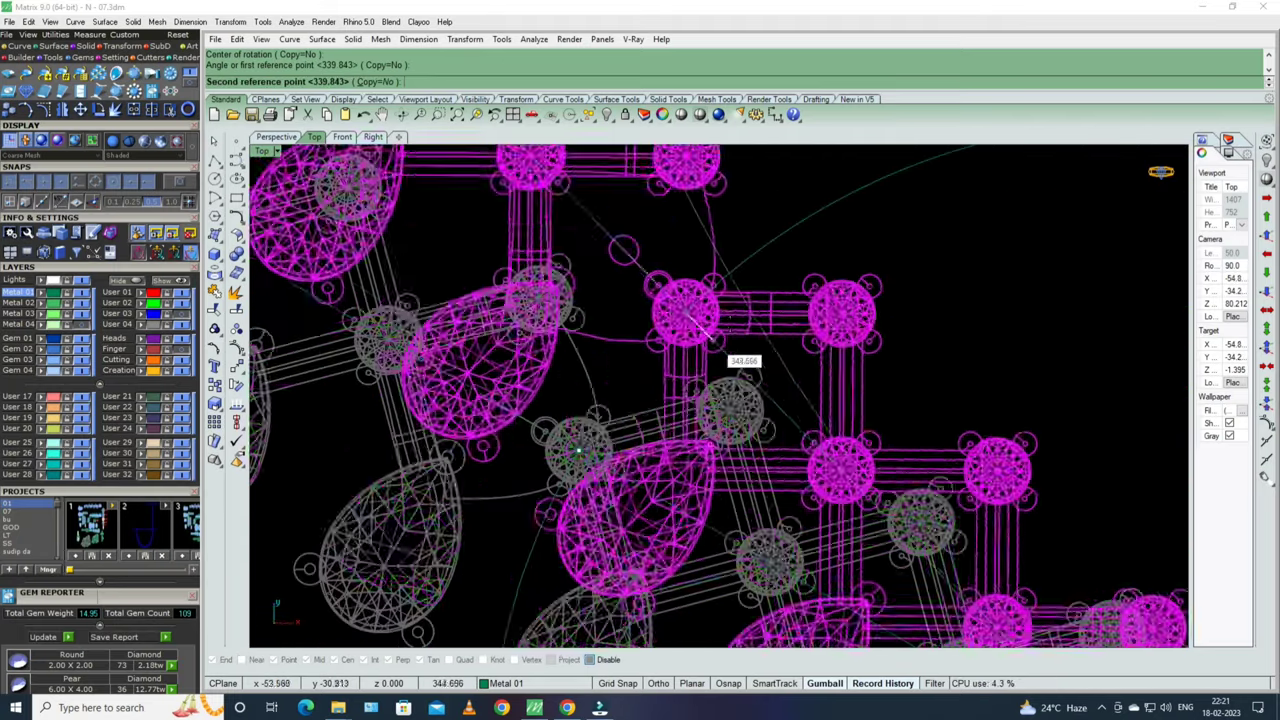
scroll(745, 320, "up", 1)
scroll(748, 300, "up", 2)
scroll(742, 275, "up", 1)
scroll(738, 255, "up", 1)
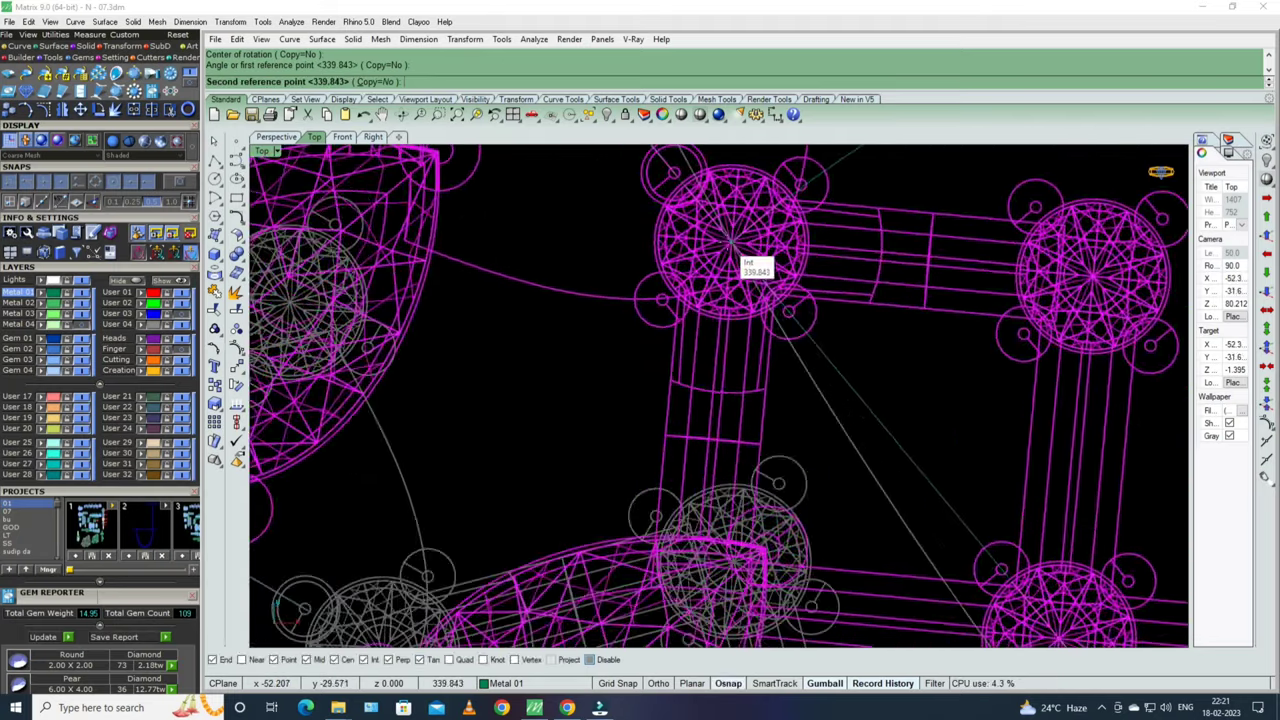
scroll(727, 405, "down", 3)
type("r")
key("Return")
- Turn on gem-centre snapping and give the magenta section a first rotation to bring its joint closer
scroll(730, 410, "up", 3)
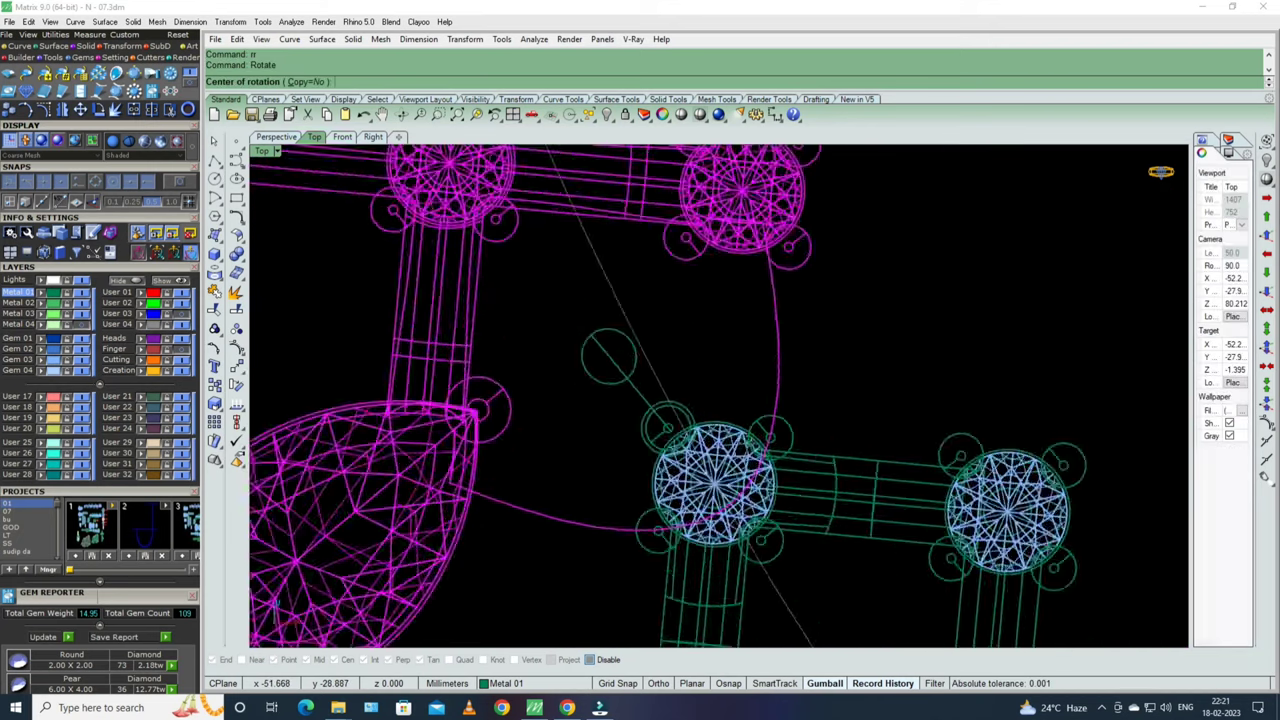
scroll(733, 420, "up", 2)
scroll(734, 420, "up", 2)
key("F3")
scroll(731, 425, "down", 3)
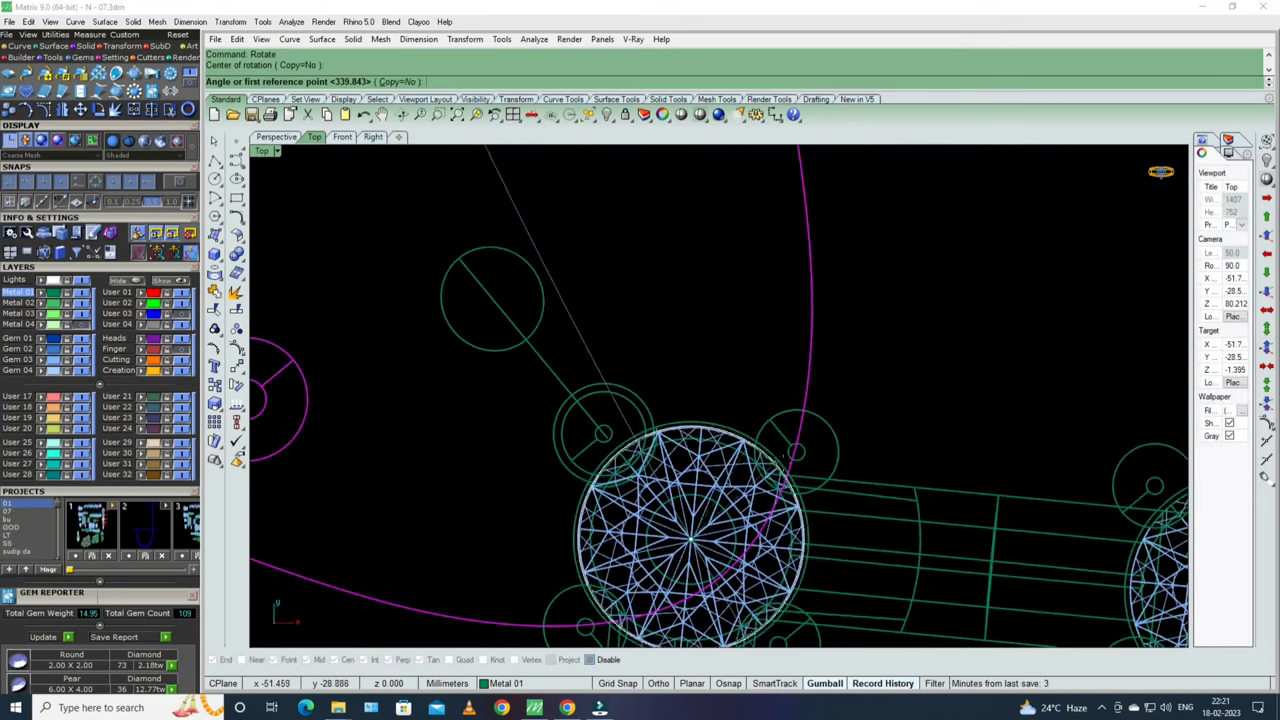
scroll(700, 400, "down", 2)
scroll(650, 350, "down", 1)
scroll(610, 305, "up", 5)
scroll(610, 305, "up", 4)
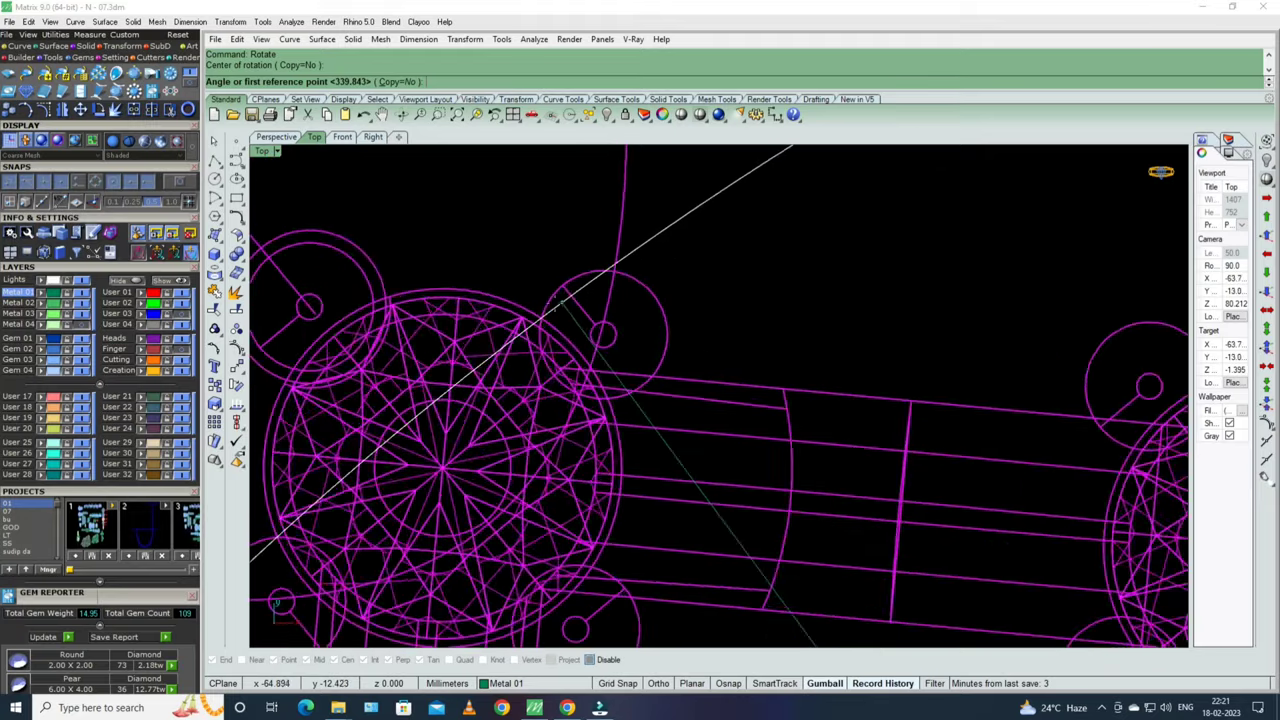
scroll(520, 320, "up", 3)
left_click(502, 330)
scroll(520, 345, "down", 2)
scroll(528, 350, "down", 3)
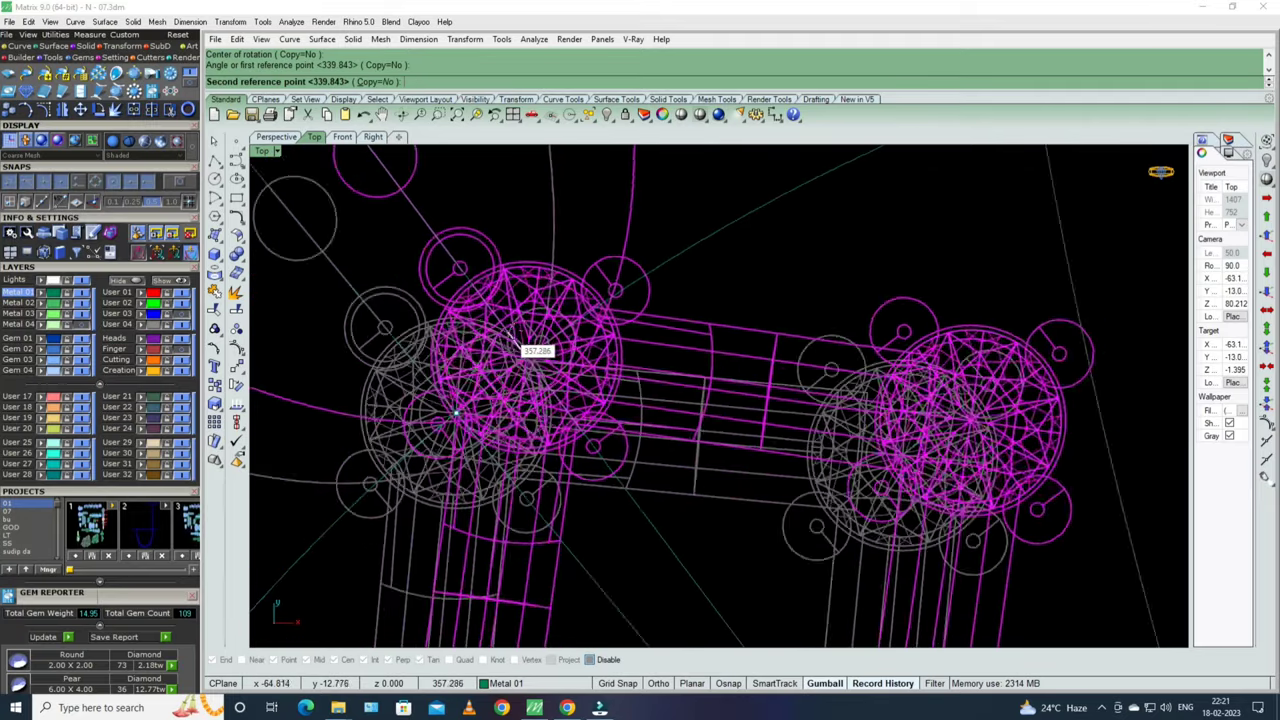
scroll(580, 330, "up", 3)
scroll(670, 280, "up", 2)
scroll(703, 261, "up", 1)
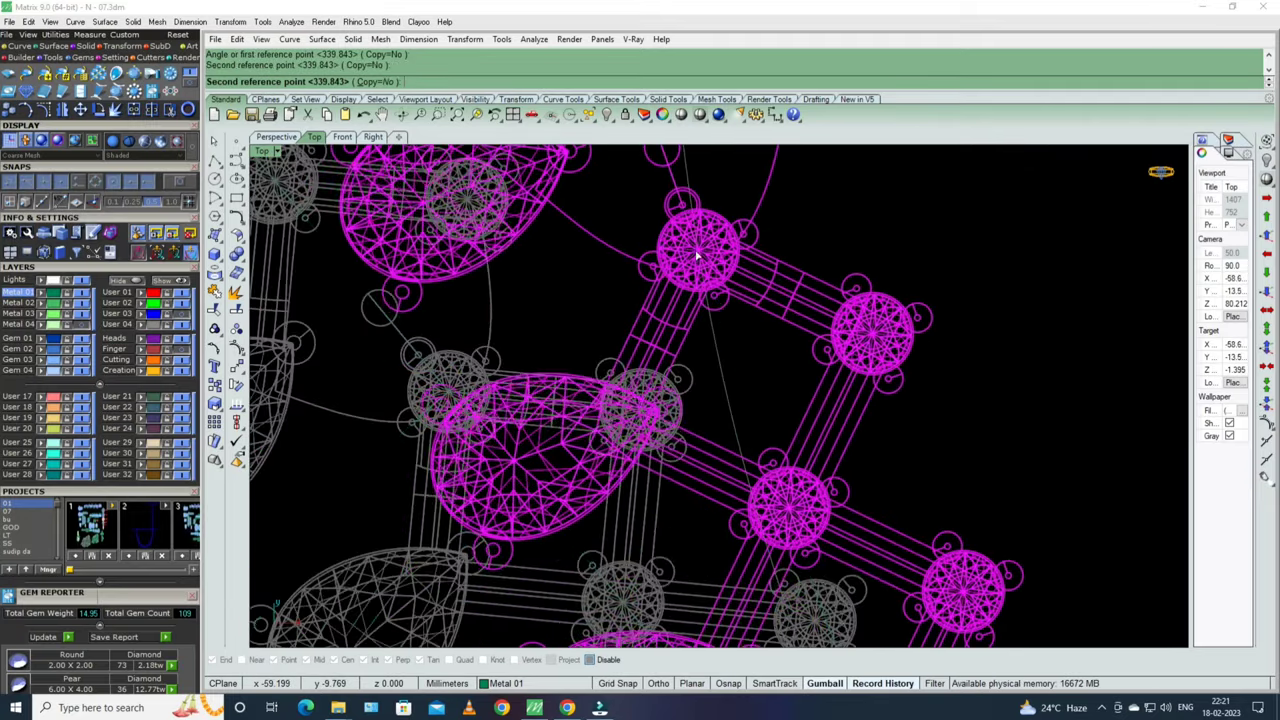
left_click(698, 256)
- Rotate the magenta section again about the circle centre, snapping its gem centre onto the adjoining gem centre
scroll(725, 235, "up", 8)
scroll(738, 207, "up", 5)
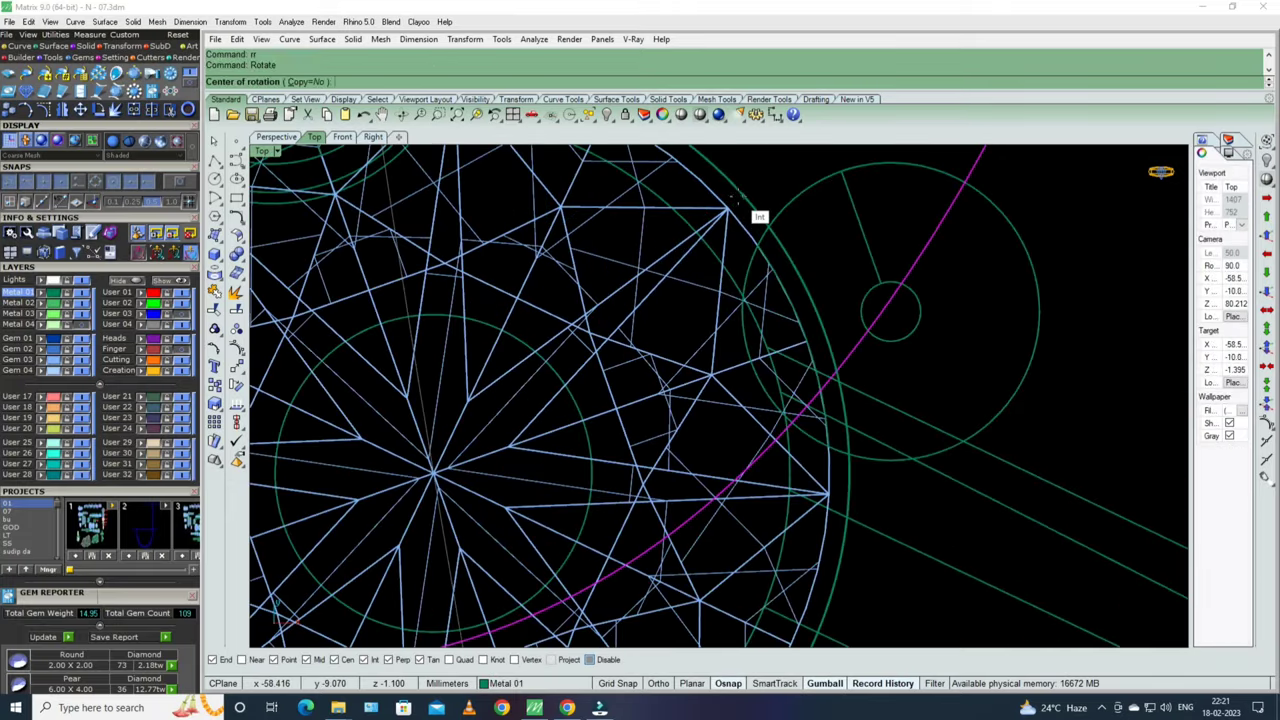
left_click(731, 199)
scroll(731, 199, "down", 10)
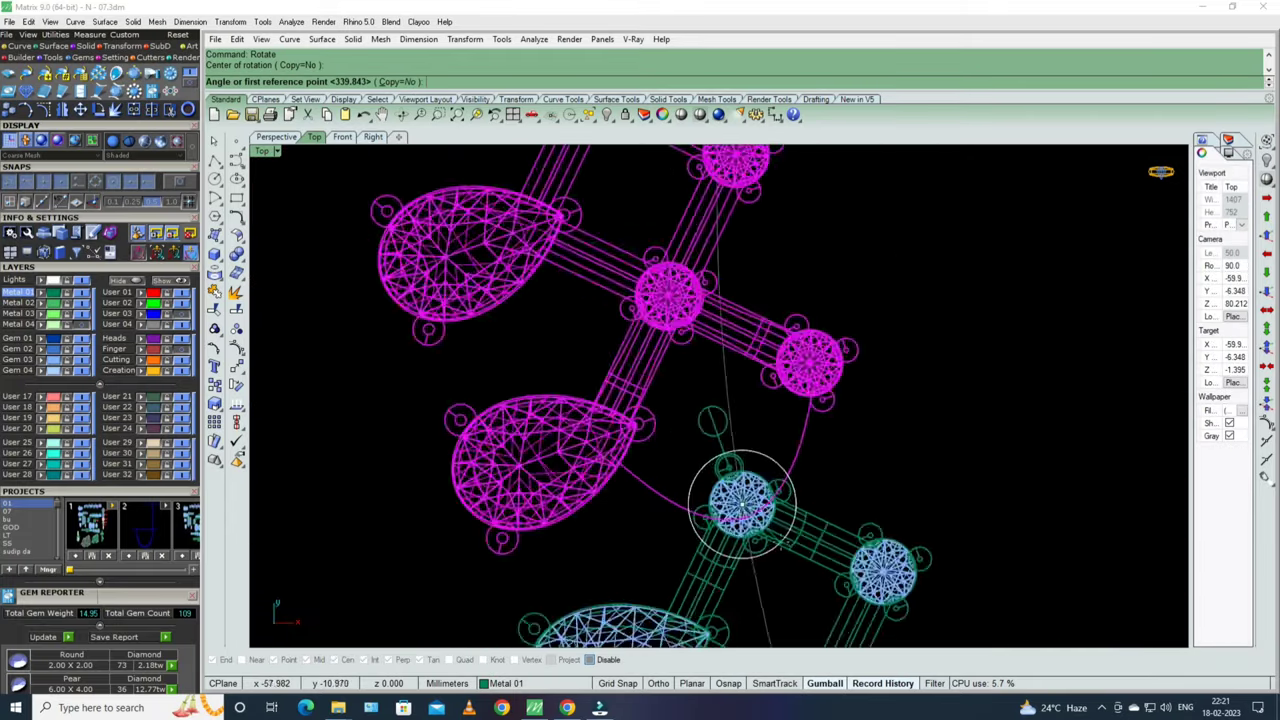
scroll(800, 400, "up", 3)
scroll(728, 345, "up", 3)
scroll(728, 345, "up", 3)
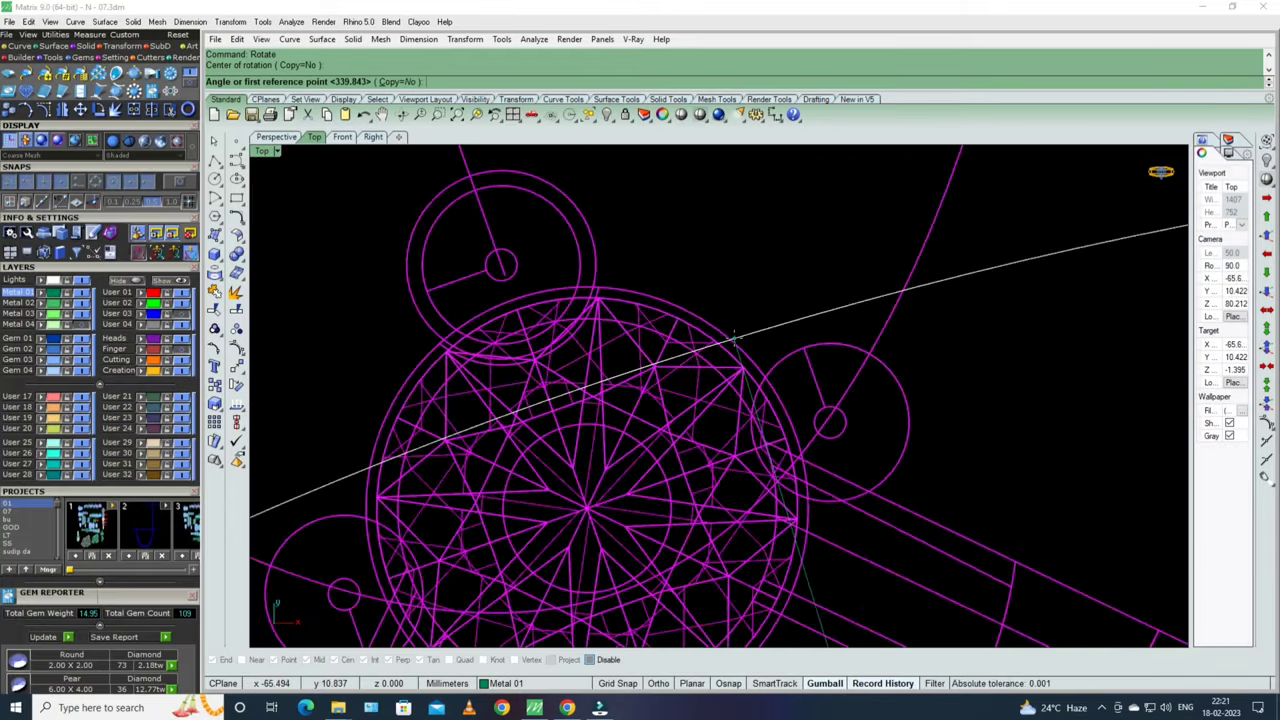
scroll(728, 345, "up", 2)
scroll(728, 345, "up", 2)
left_click(728, 345)
scroll(728, 345, "down", 2)
scroll(728, 345, "down", 3)
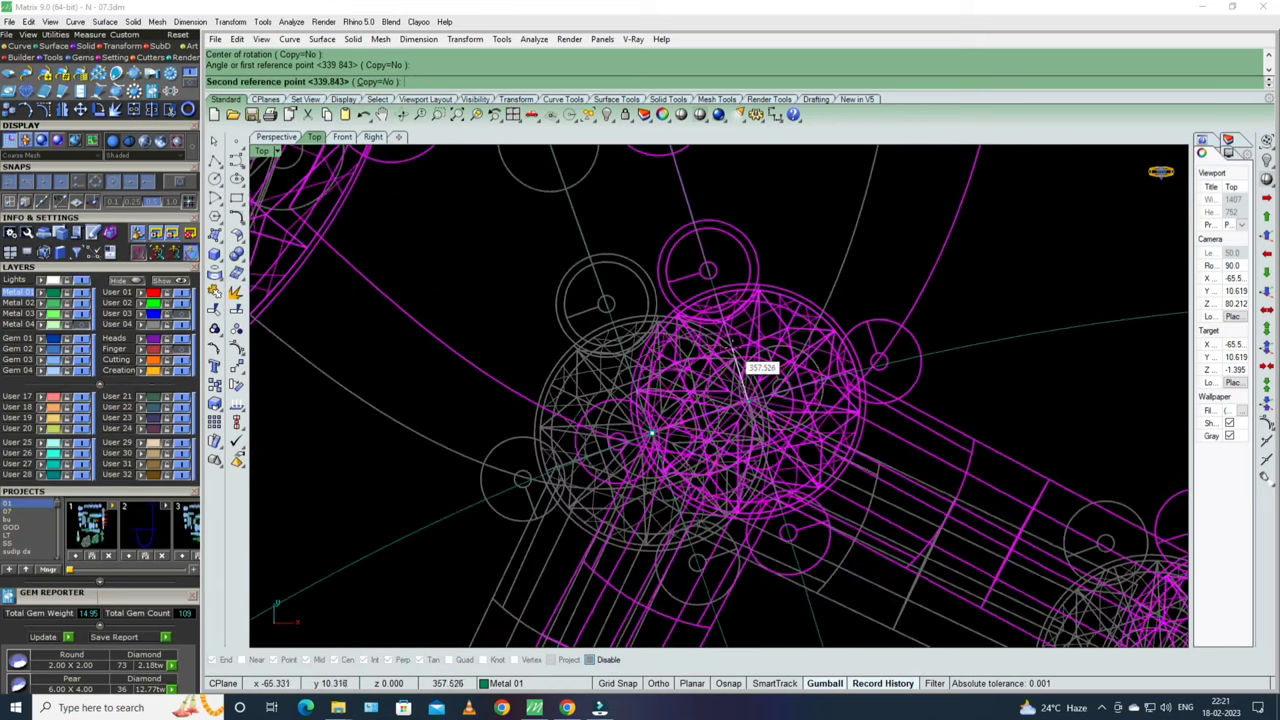
scroll(728, 345, "down", 3)
scroll(800, 345, "down", 2)
scroll(858, 342, "up", 2)
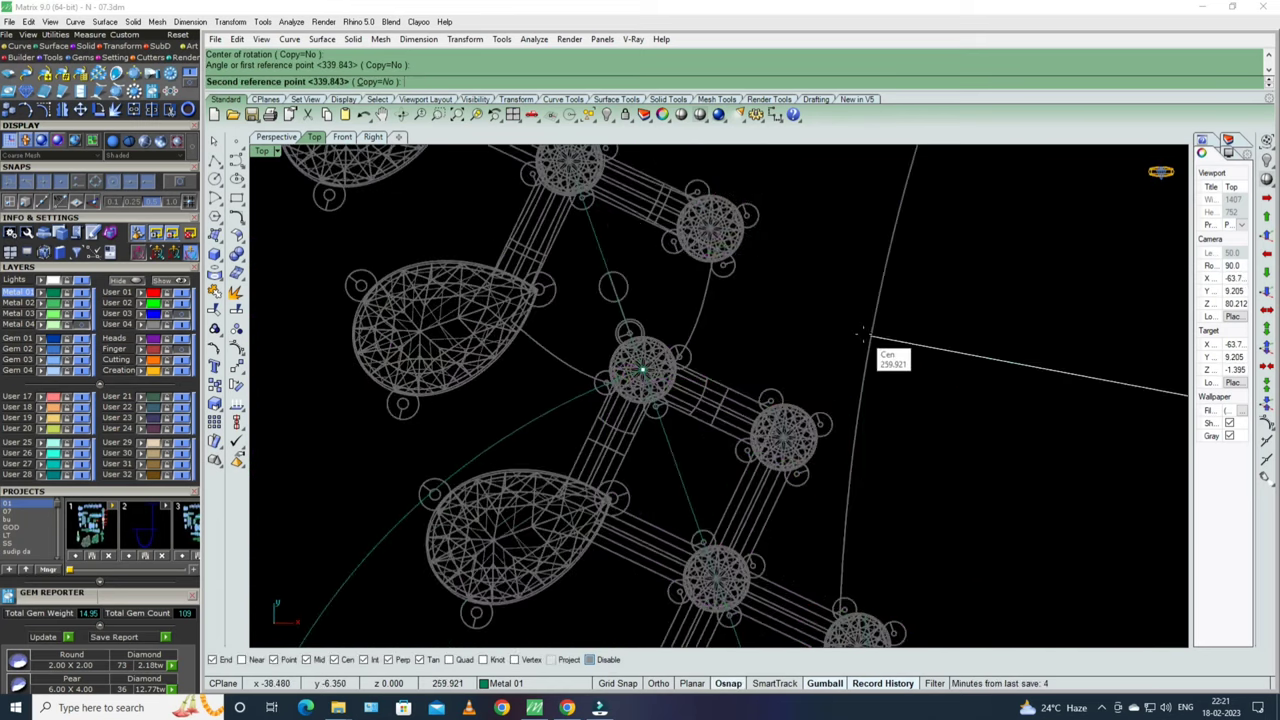
left_click(868, 338)
scroll(868, 338, "down", 3)
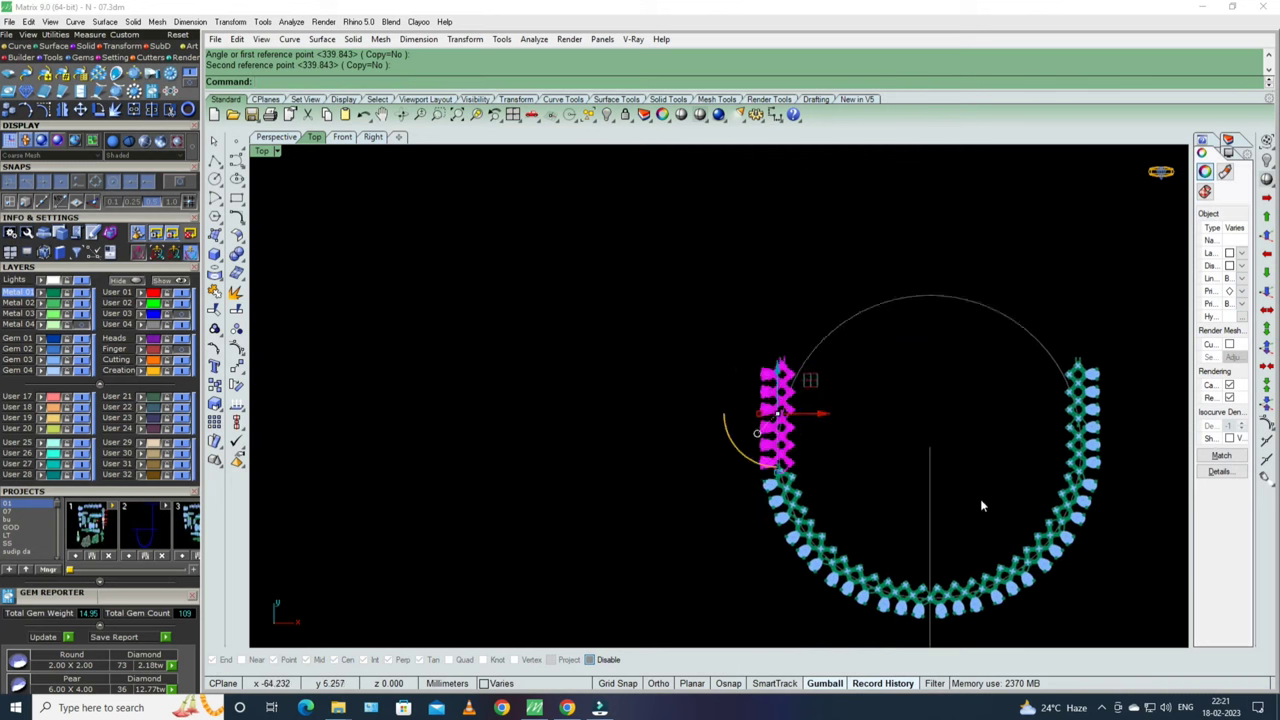
scroll(900, 430, "down", 2)
type("l")
key("Return")
- Abandon the unfinished line, lock every object, and preview the necklace shaded
scroll(697, 340, "up", 5)
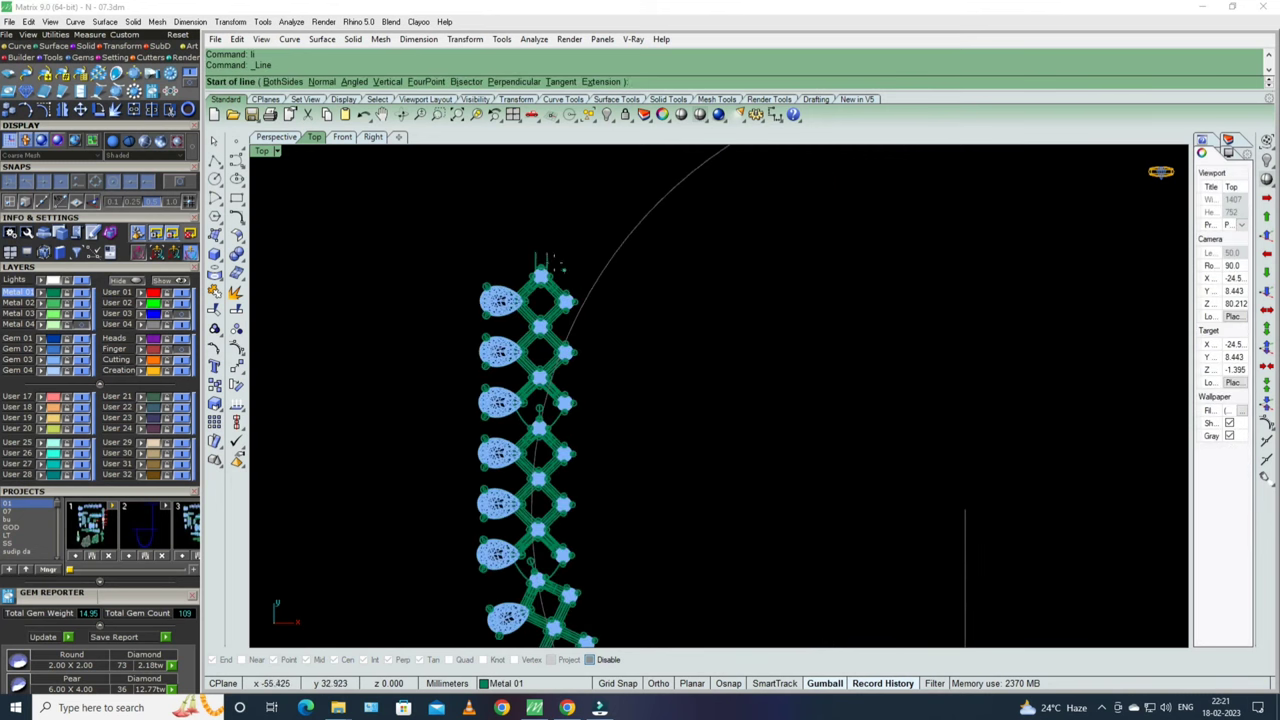
left_click(545, 256)
scroll(545, 258, "down", 3)
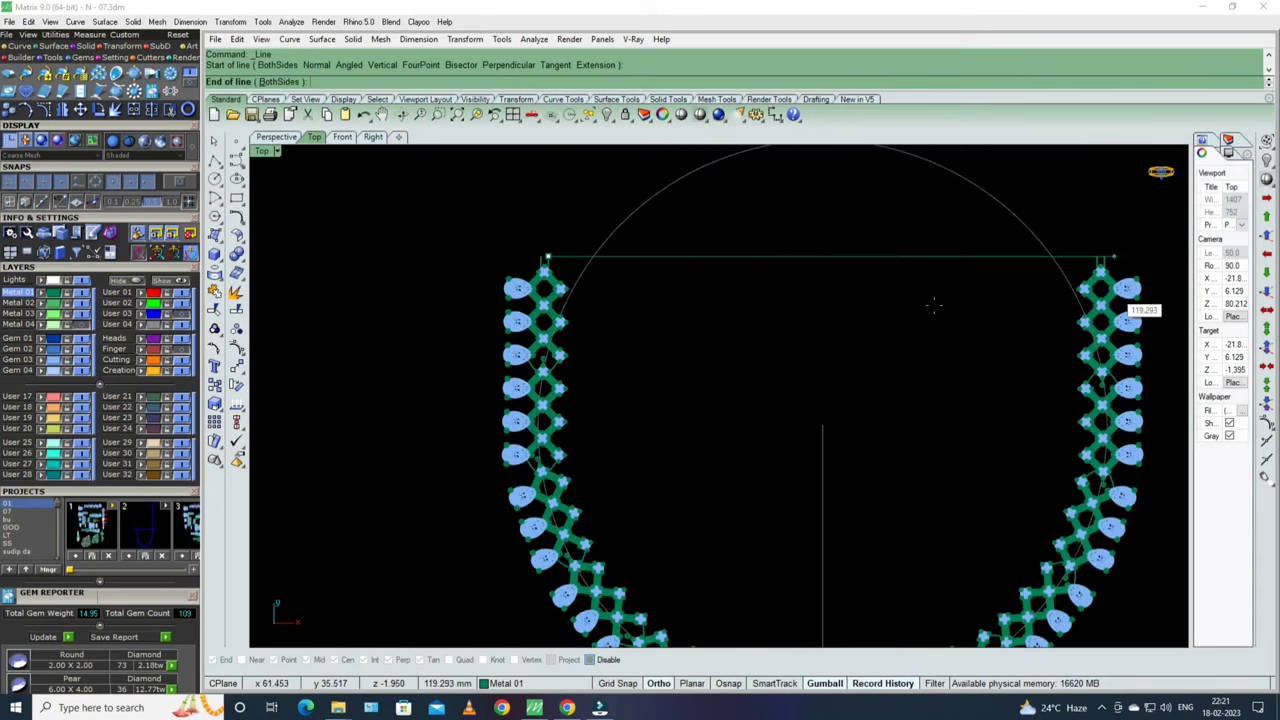
key("Escape")
scroll(933, 305, "down", 3)
key("ctrl+a")
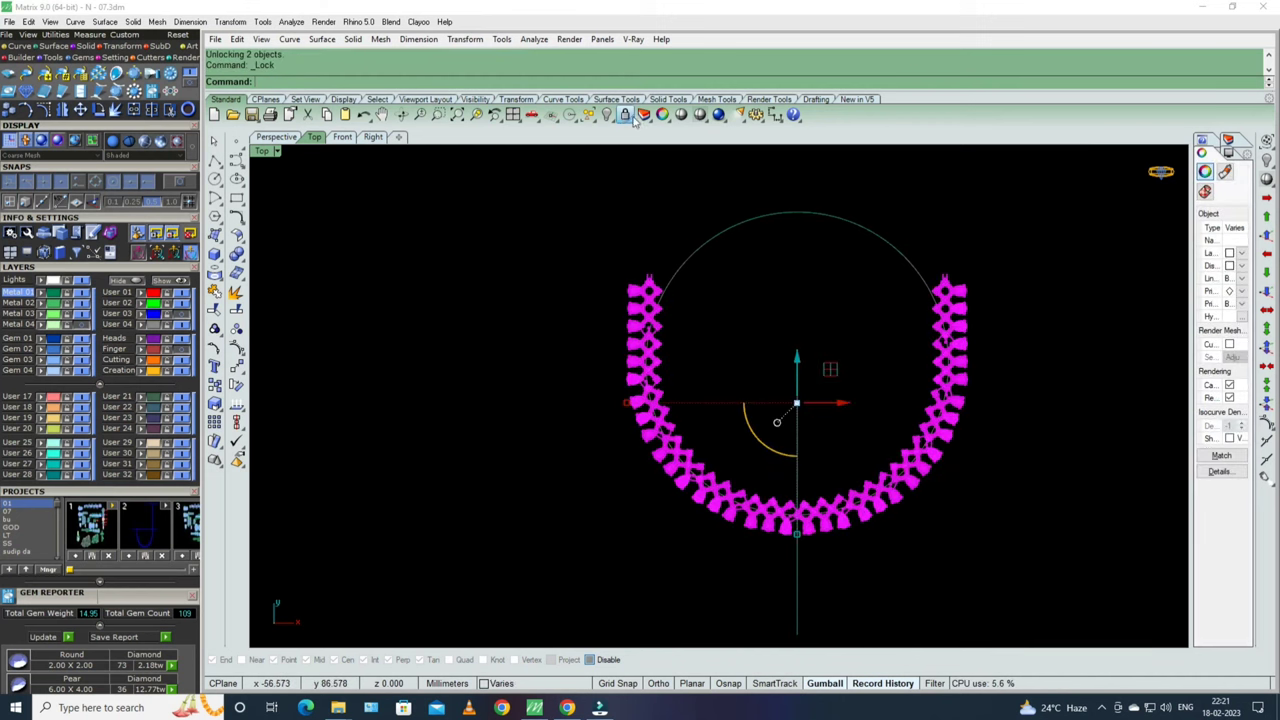
left_click(625, 114)
left_click(699, 114)
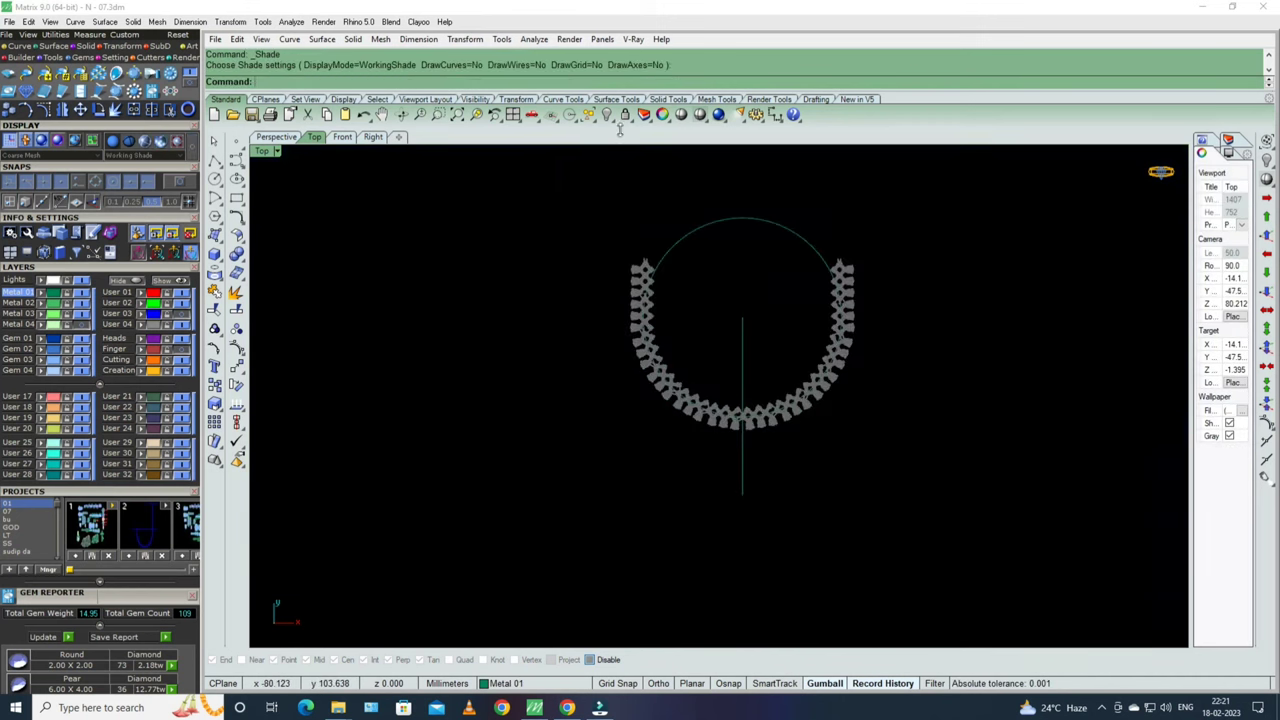
- Select the vertical centre line and guide arc and move them to layer User 03
left_click_drag(762, 323, 713, 297)
left_click_drag(752, 268, 726, 226)
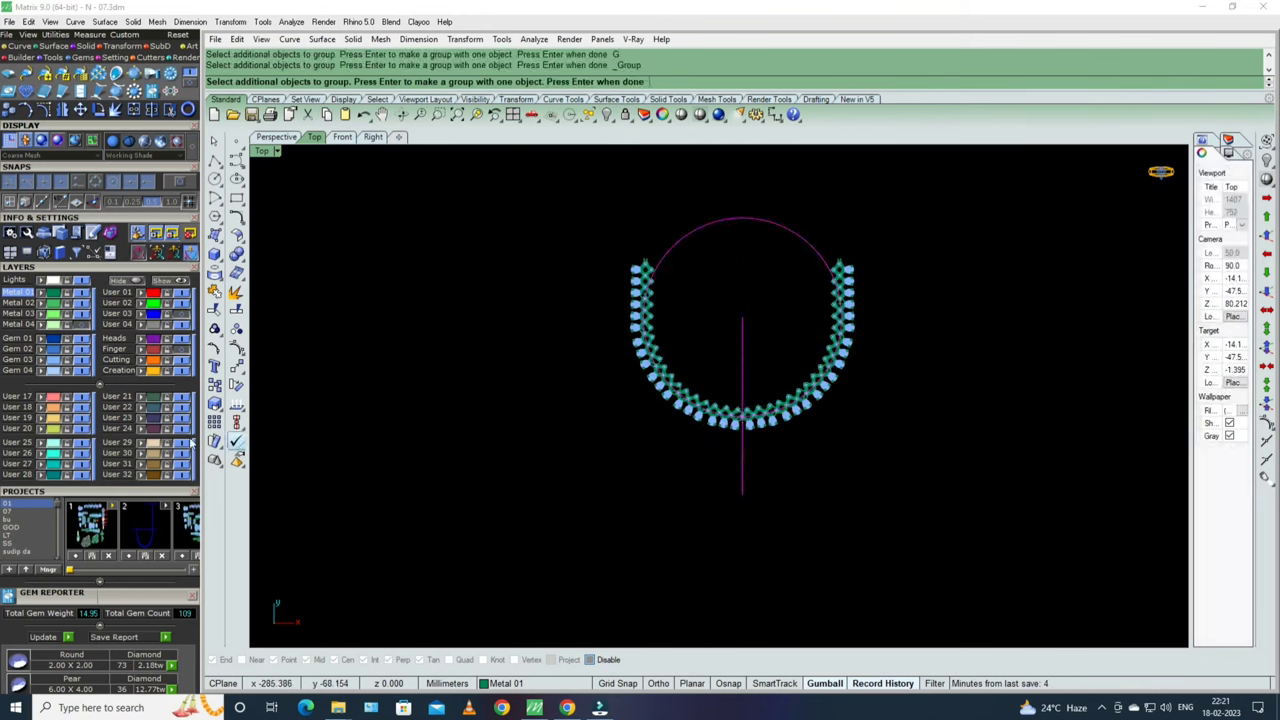
left_click(742, 343)
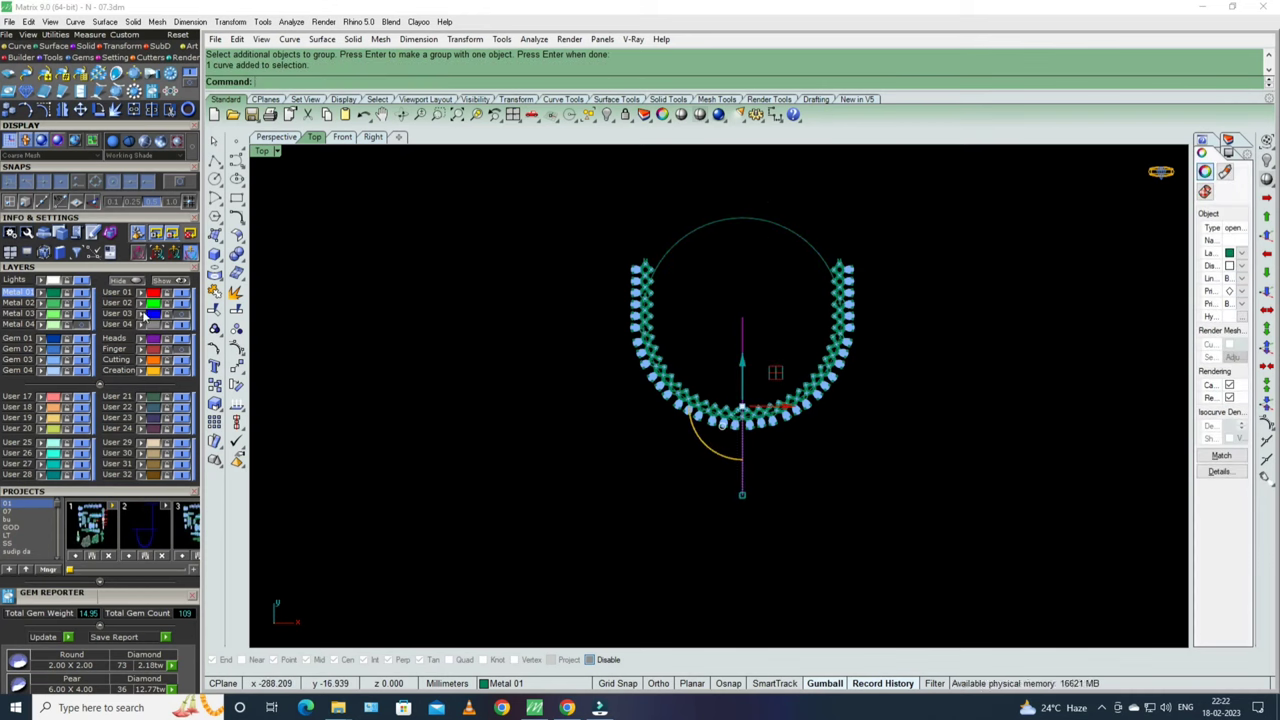
key("Escape")
scroll(812, 301, "up", 4)
scroll(812, 280, "up", 1)
scroll(810, 240, "down", 3)
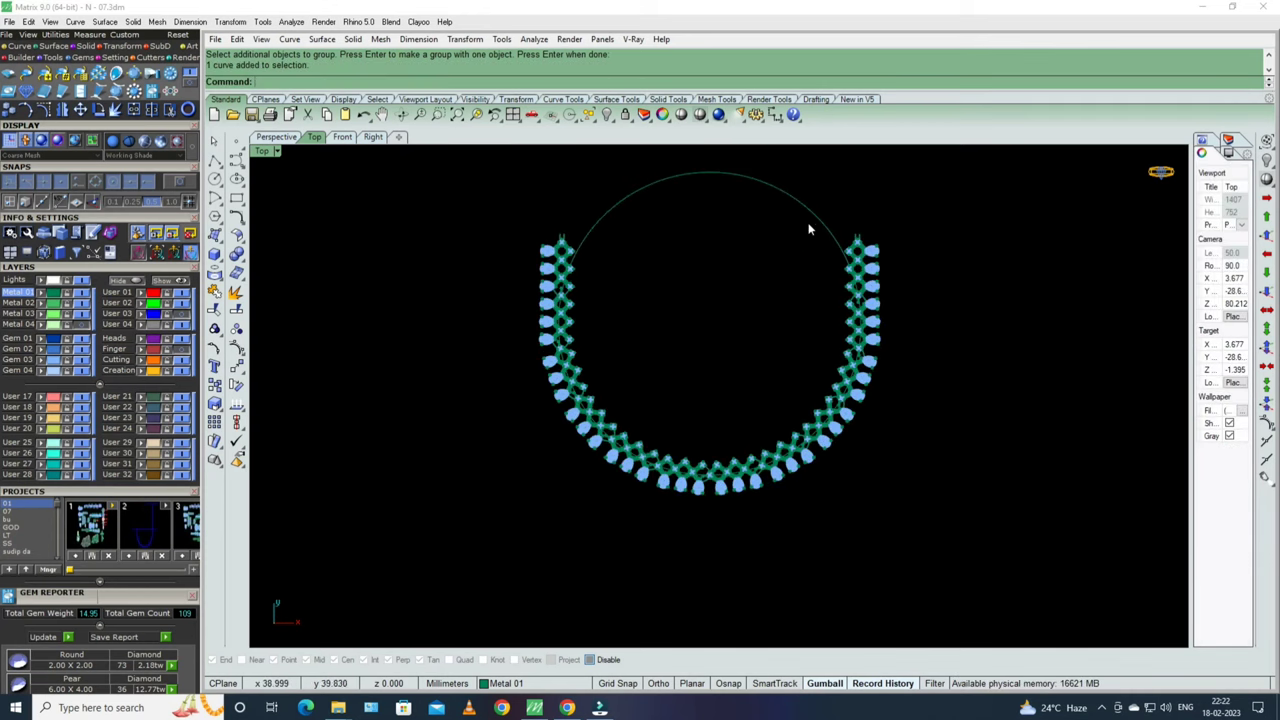
left_click(809, 229)
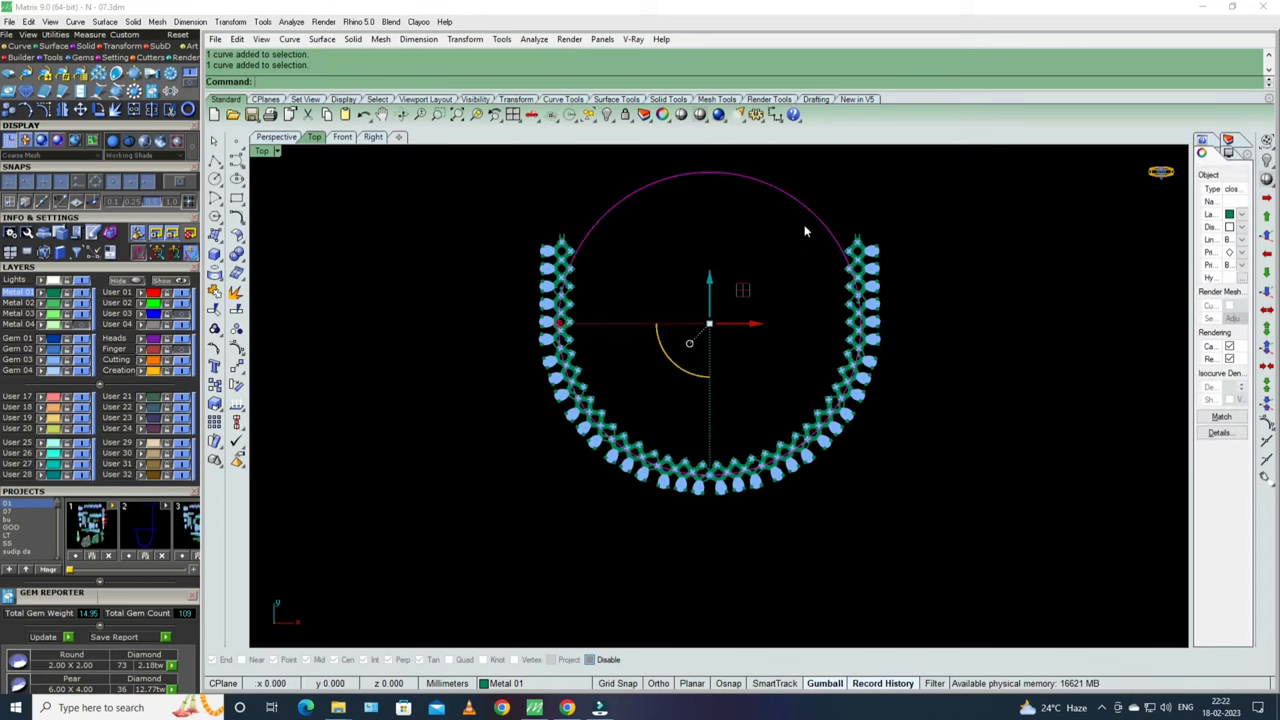
left_click(137, 313)
key("ctrl+a")
- Lock the selected chain pieces and delete the surplus top rows of the right strand
key("ctrl+l")
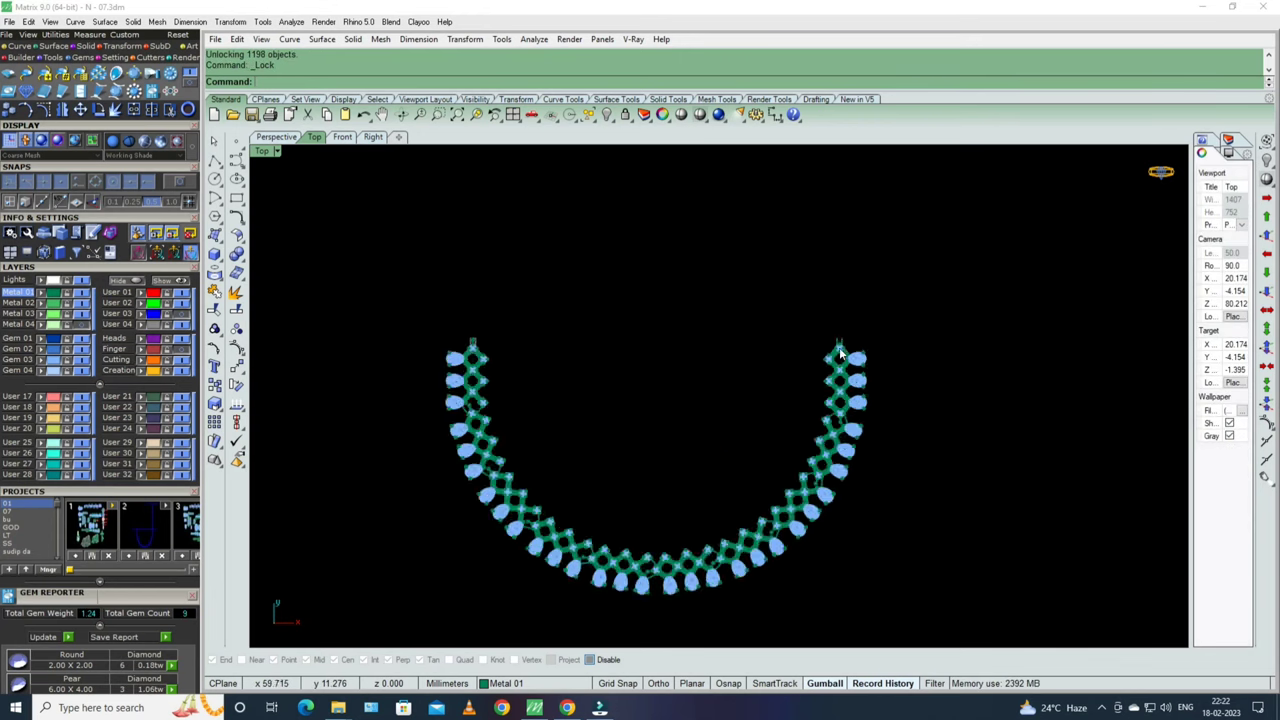
scroll(848, 347, "up", 4)
scroll(848, 347, "up", 1)
left_click_drag(790, 330, 900, 470)
scroll(850, 357, "down", 3)
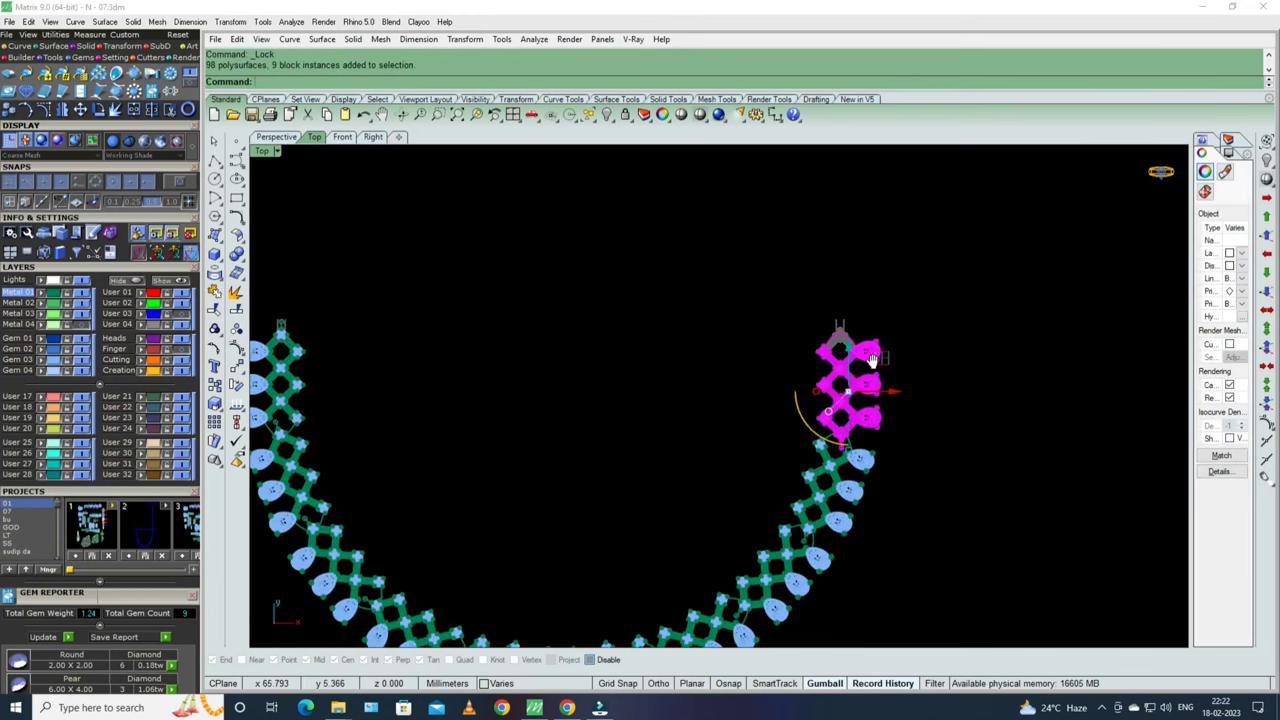
key("Delete")
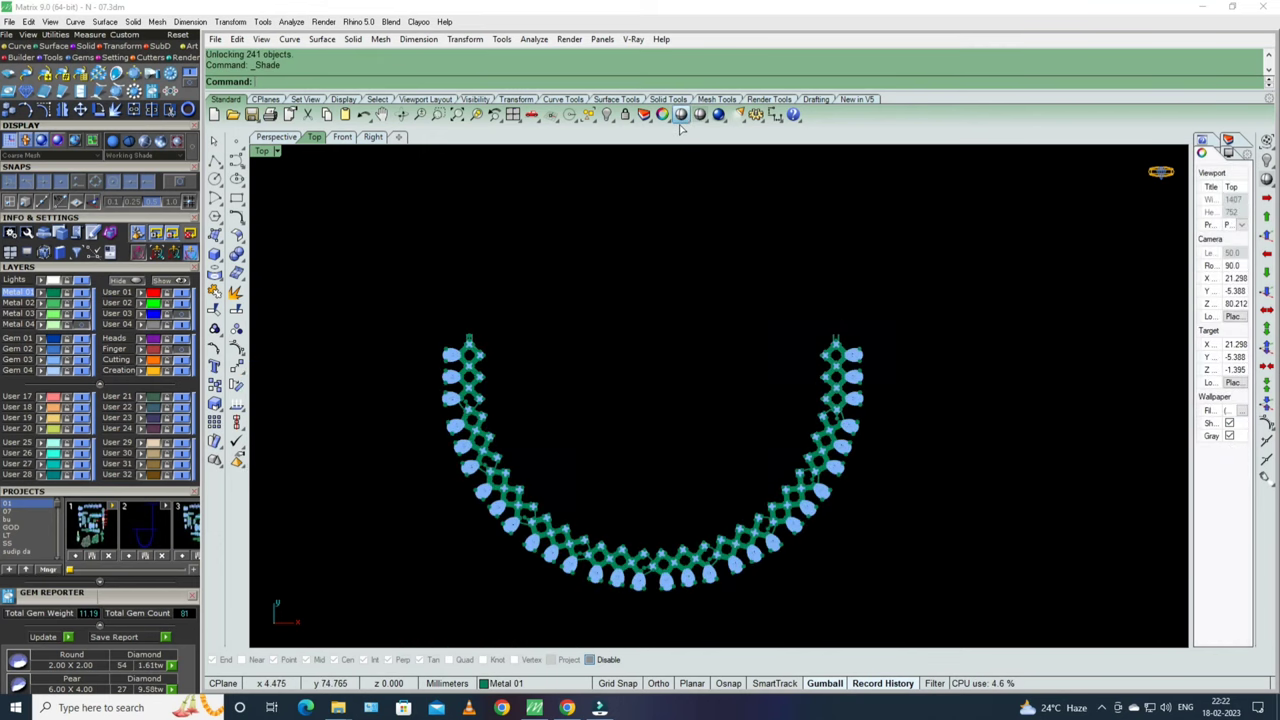
- Preview the necklace shaded to check that both strands end at the same height
left_click(680, 116)
scroll(894, 274, "down", 2)
right_click_drag(894, 274, 910, 277)
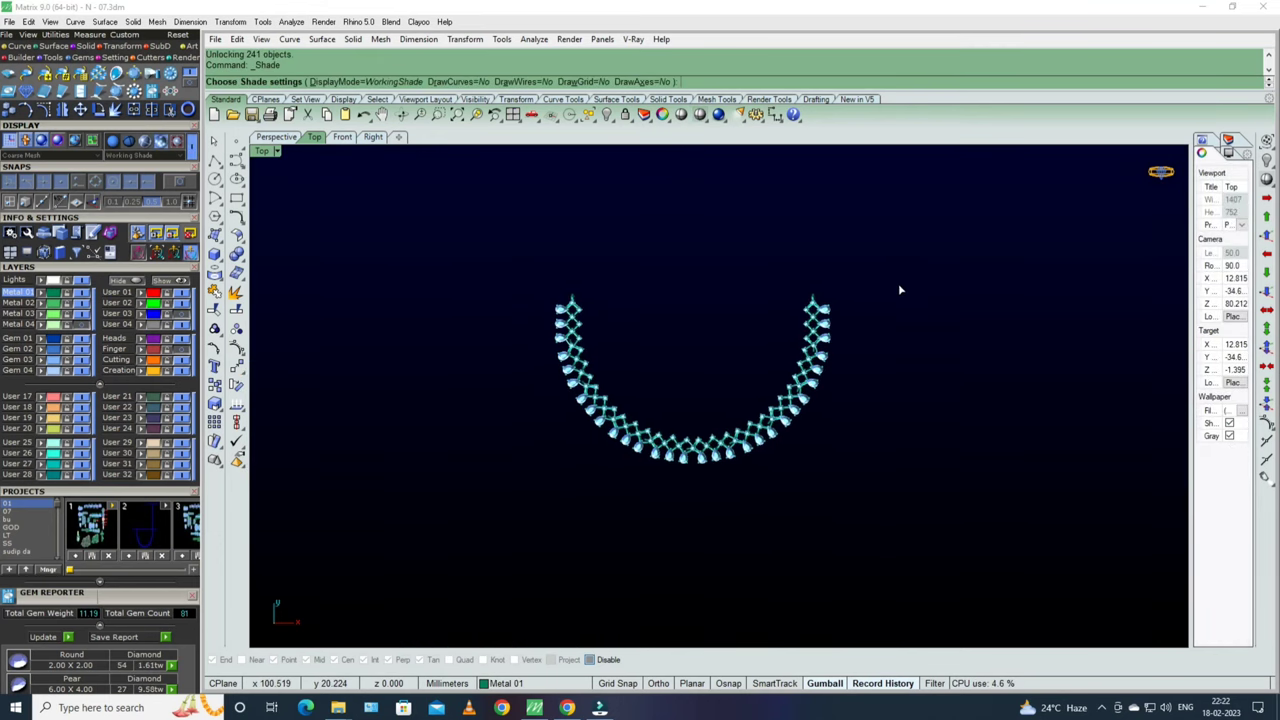
scroll(827, 385, "up", 3)
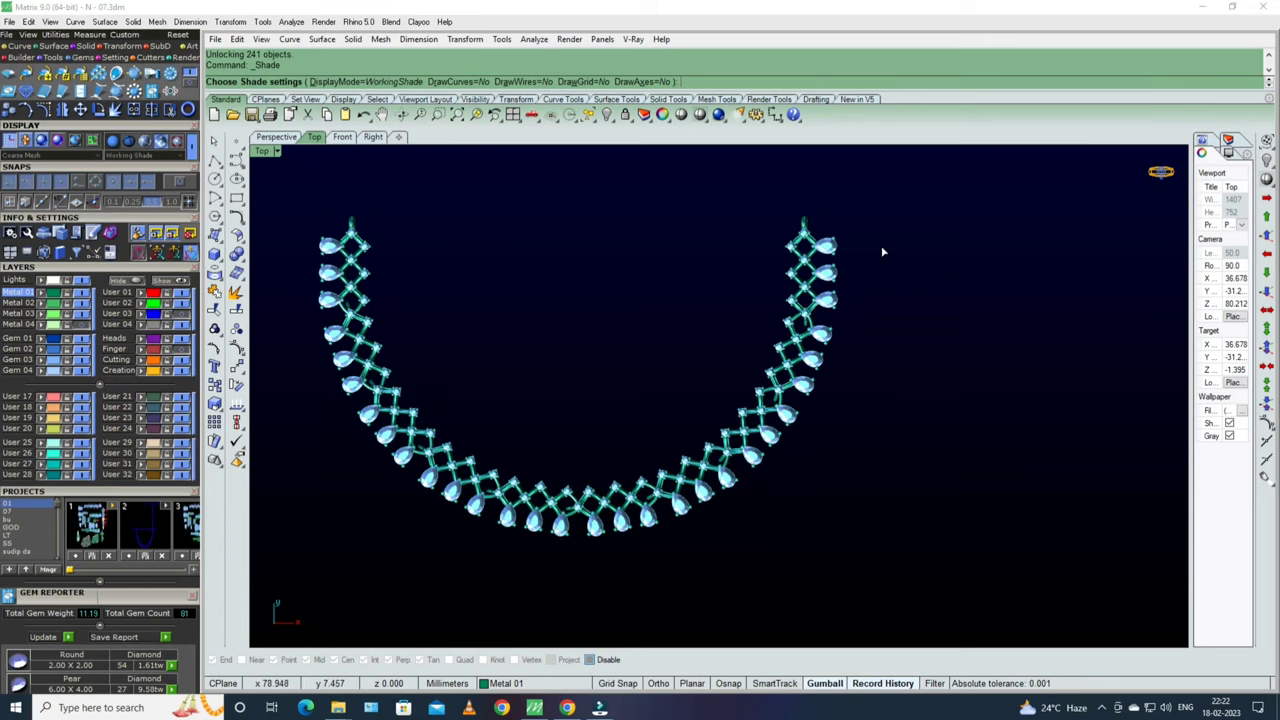
key("Escape")
- Select the right part of the necklace, abandon a trial rotation, and re-check it shaded
left_click_drag(770, 457, 770, 457)
scroll(712, 203, "up", 2)
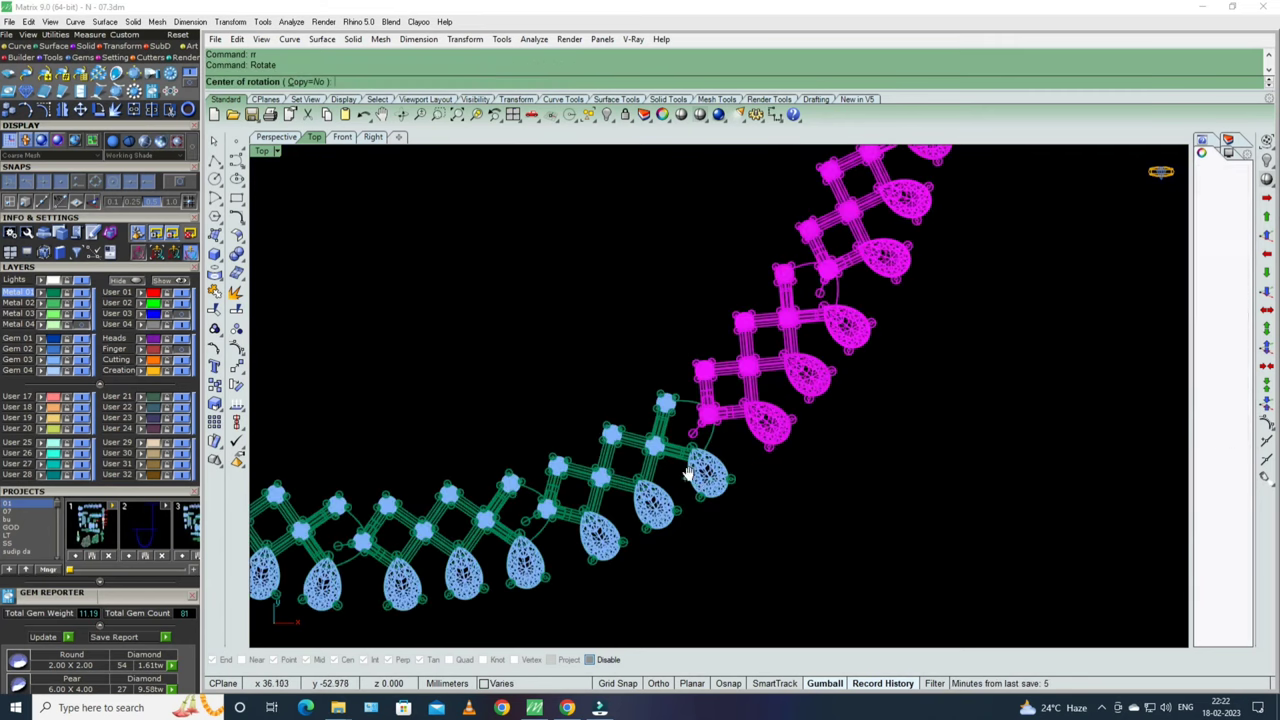
type("r")
key("Return")
scroll(686, 192, "down", 3)
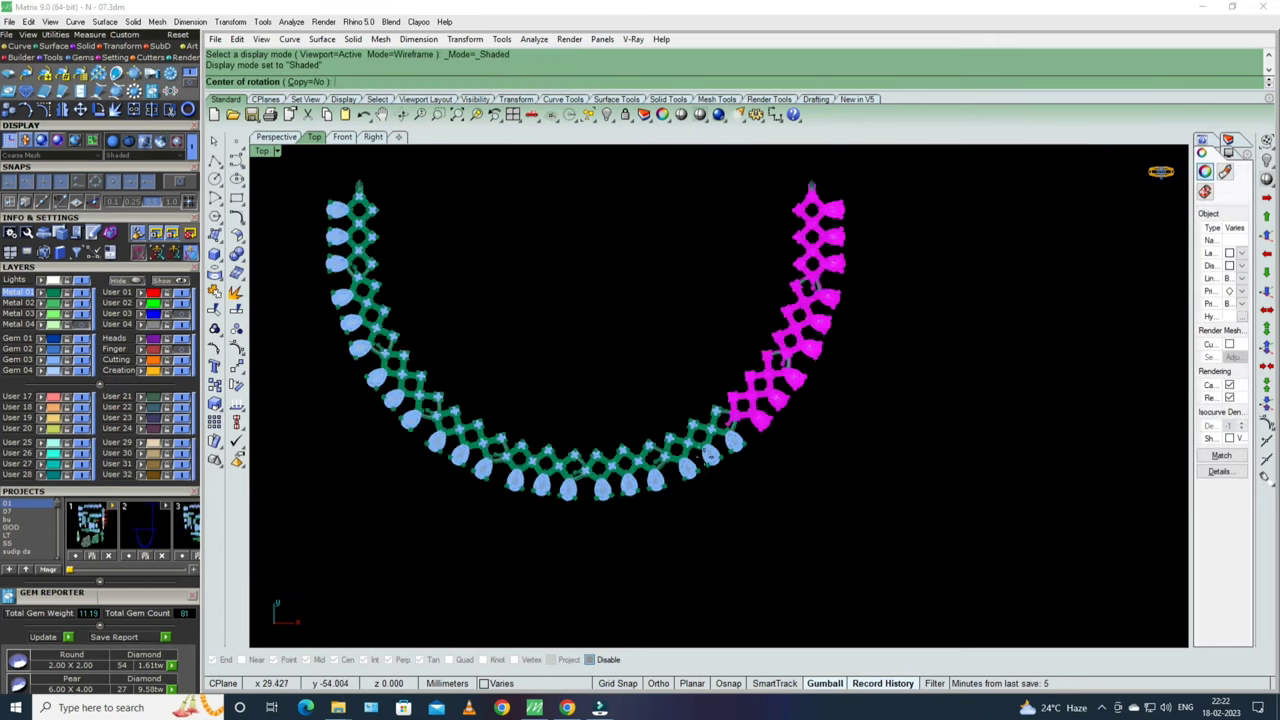
scroll(728, 443, "up", 1)
key("Escape")
key("Escape")
key("Return")
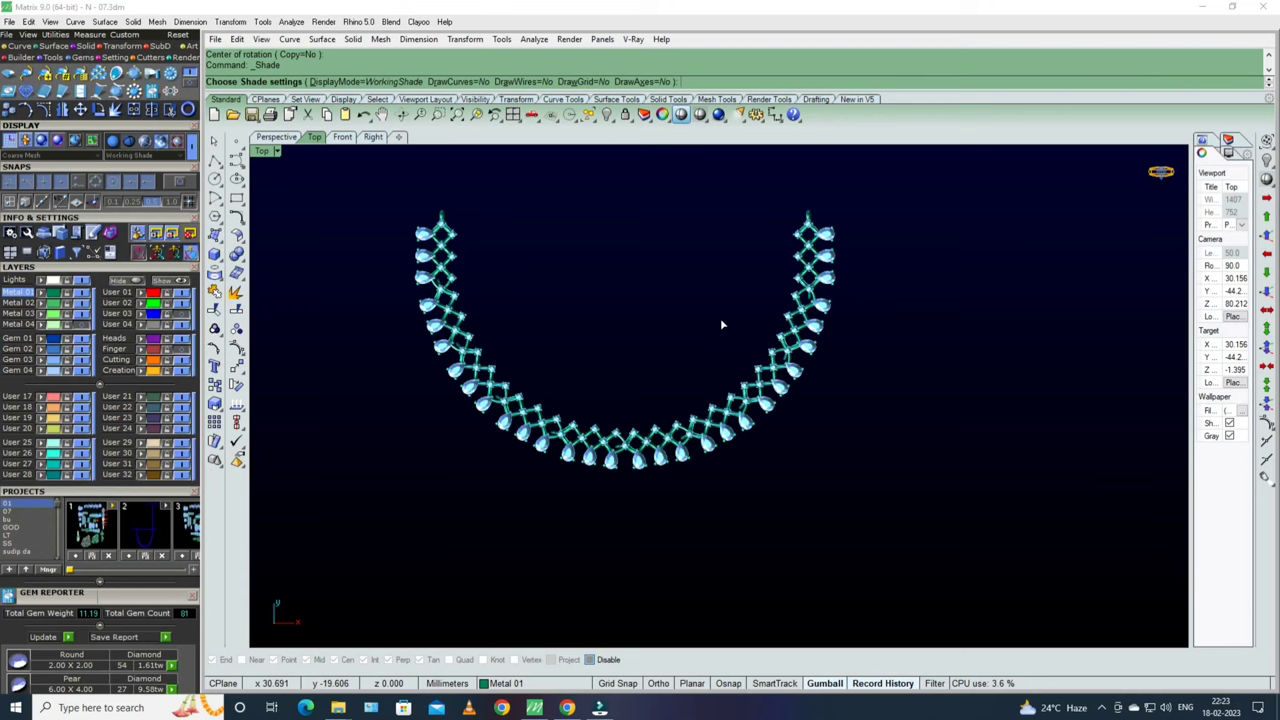
left_click(895, 227)
left_click_drag(708, 488, 706, 487)
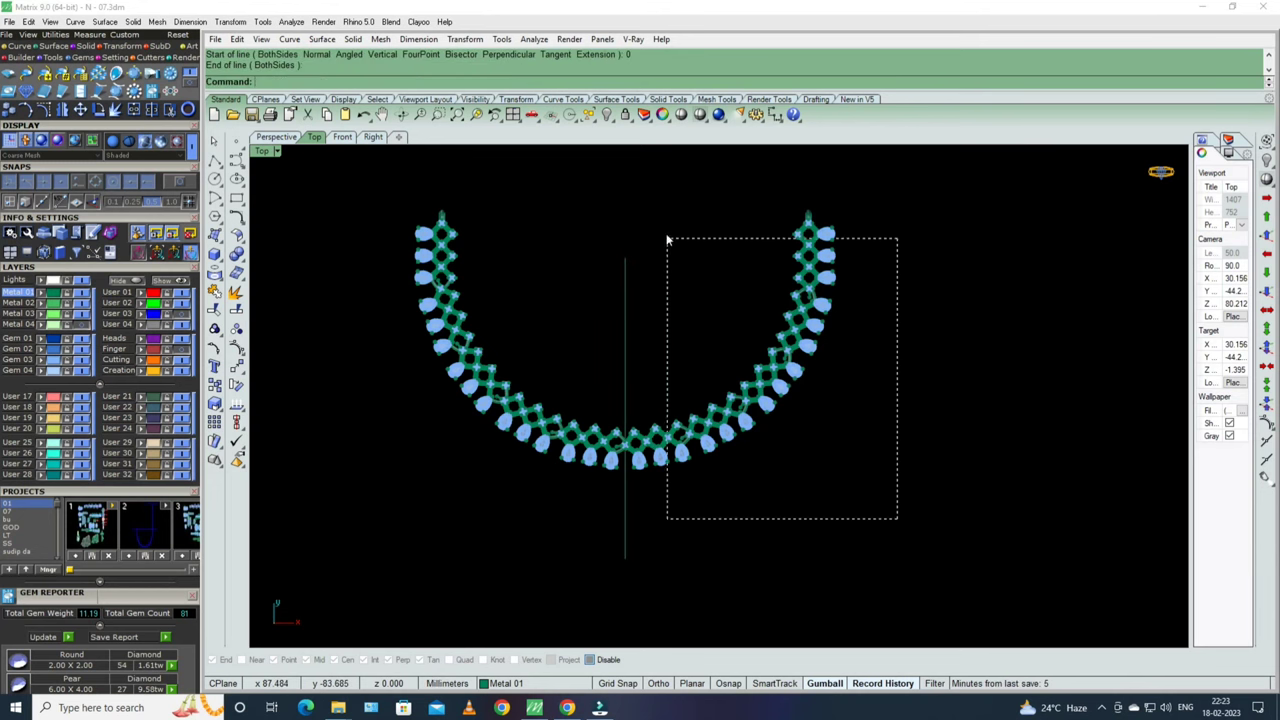
- Select the right half of the necklace and begin rotating it from the joint gem
left_click_drag(667, 240, 665, 238)
type("r")
key("Return")
scroll(630, 455, "up", 3)
scroll(630, 455, "up", 3)
scroll(630, 455, "up", 4)
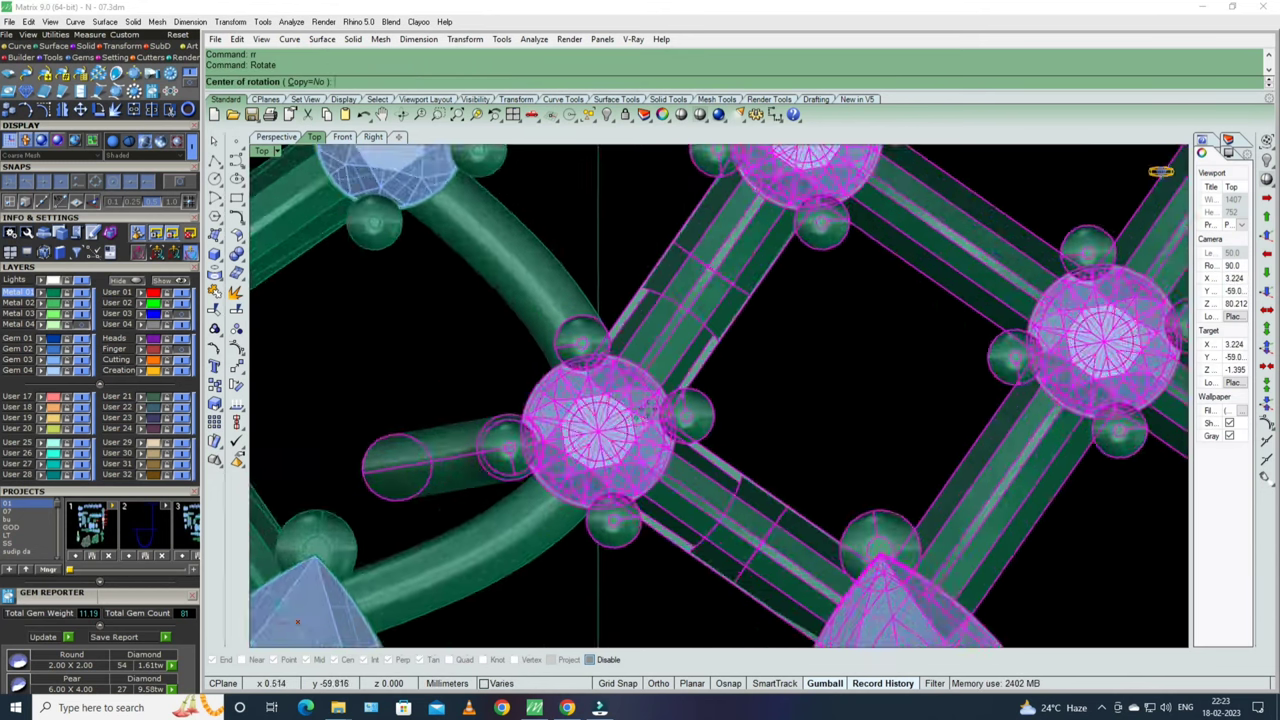
scroll(645, 398, "up", 5)
scroll(645, 385, "up", 1)
left_click(645, 378)
scroll(645, 378, "down", 5)
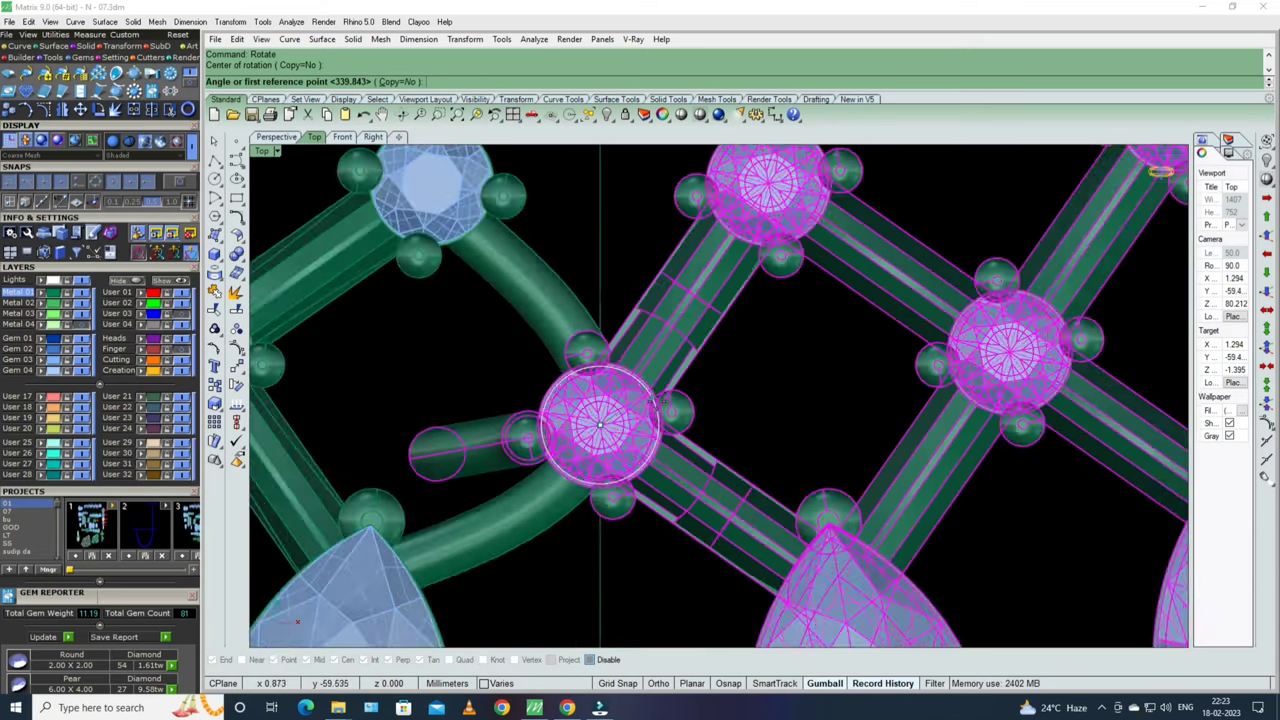
scroll(686, 371, "down", 5)
scroll(705, 400, "down", 4)
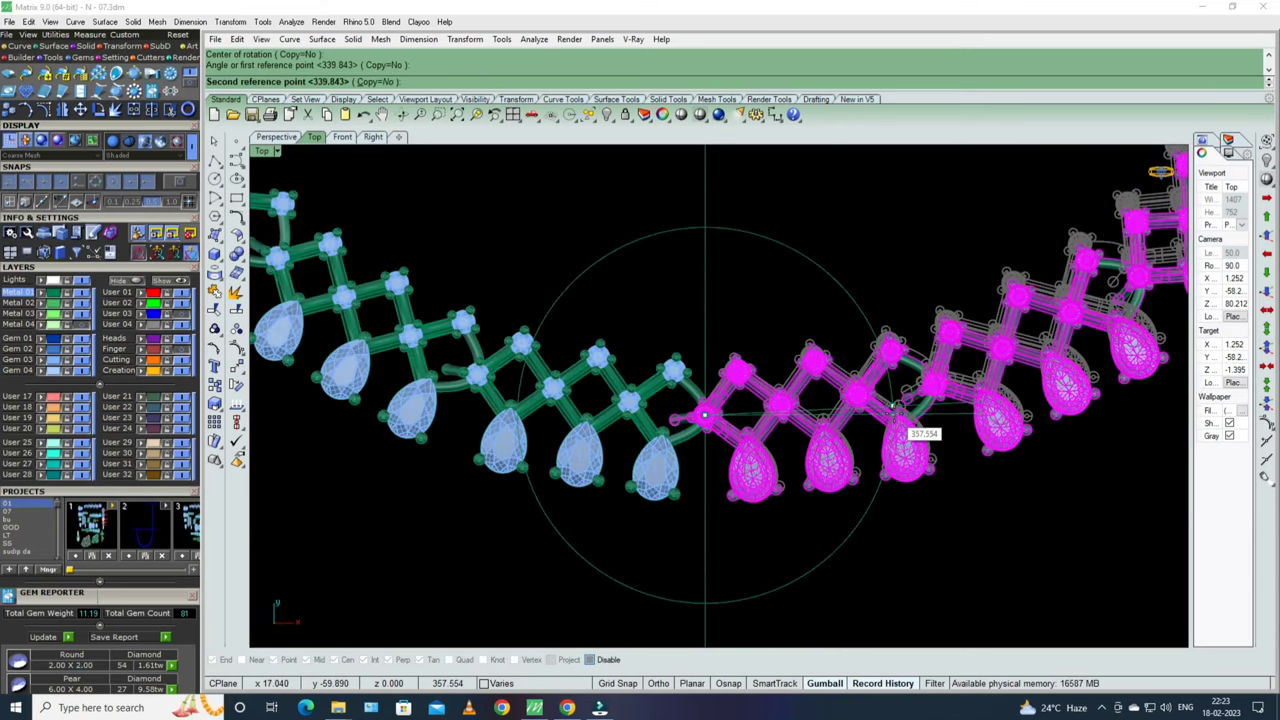
scroll(845, 475, "down", 5)
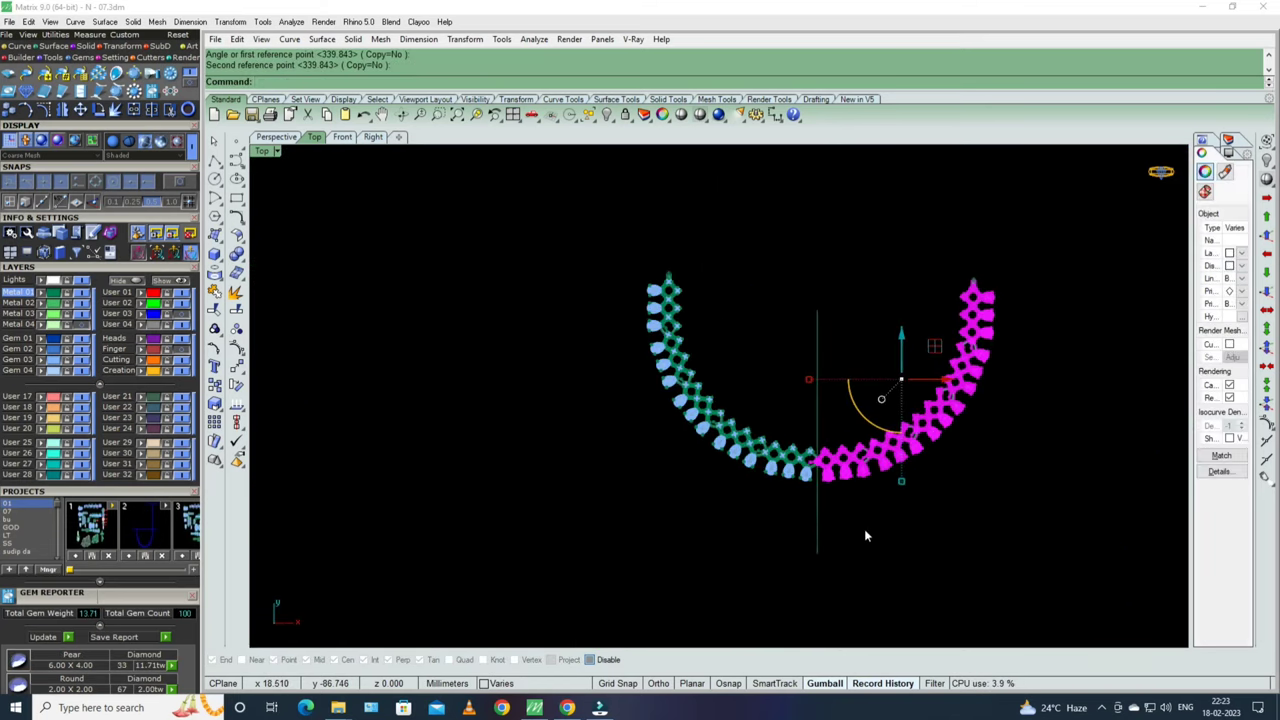
- Restart the rotation of the right half, picking the joint gem as the centre
type("r")
key("Return")
scroll(876, 465, "up", 2)
scroll(876, 465, "up", 3)
scroll(820, 445, "up", 3)
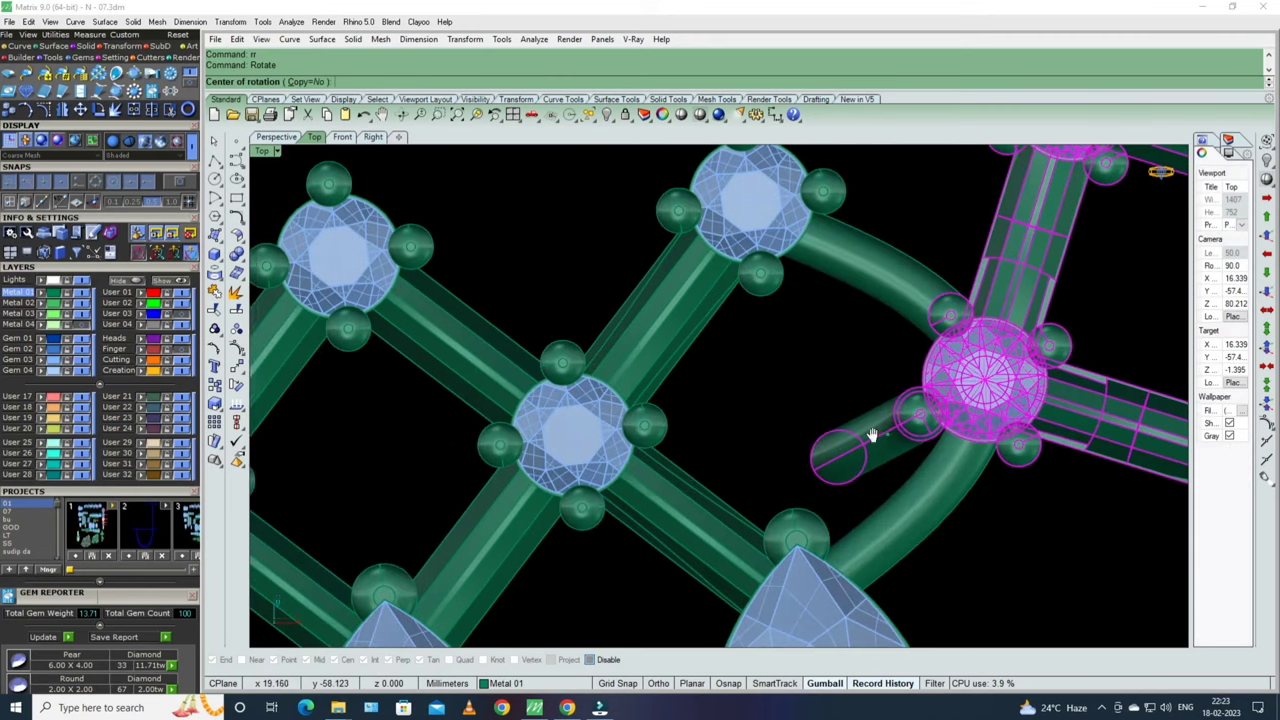
scroll(494, 413, "up", 3)
scroll(494, 413, "up", 2)
scroll(440, 415, "down", 3)
scroll(760, 420, "up", 3)
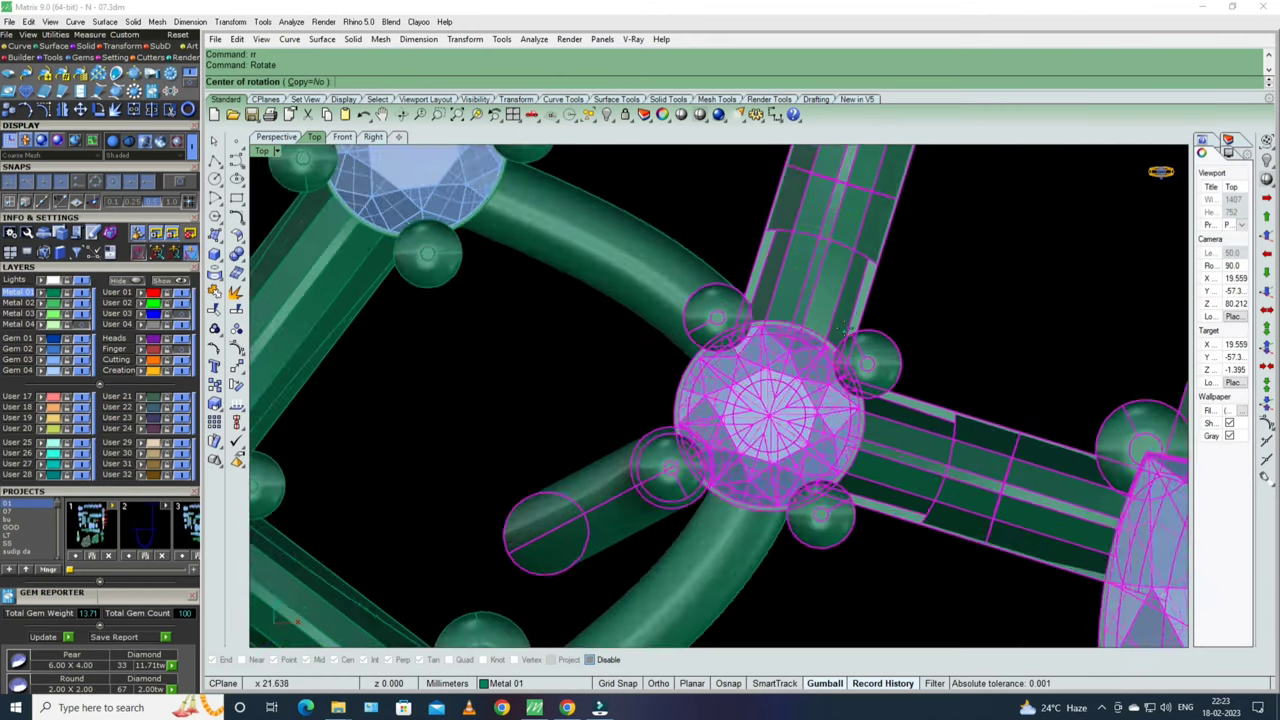
scroll(808, 333, "up", 2)
scroll(808, 333, "up", 2)
left_click(806, 345)
scroll(760, 360, "down", 3)
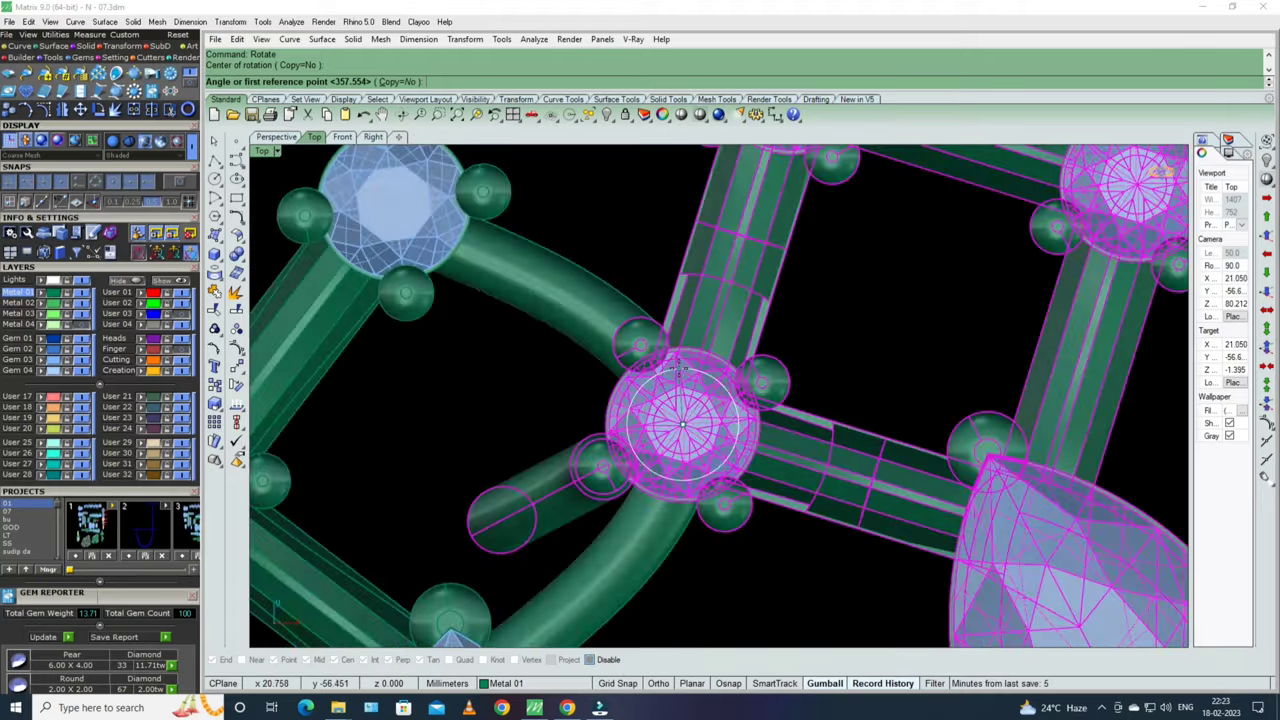
scroll(690, 375, "down", 3)
- Rotate the right half 2 degrees about the joint gem's centre
type("r")
key("Return")
scroll(440, 405, "up", 3)
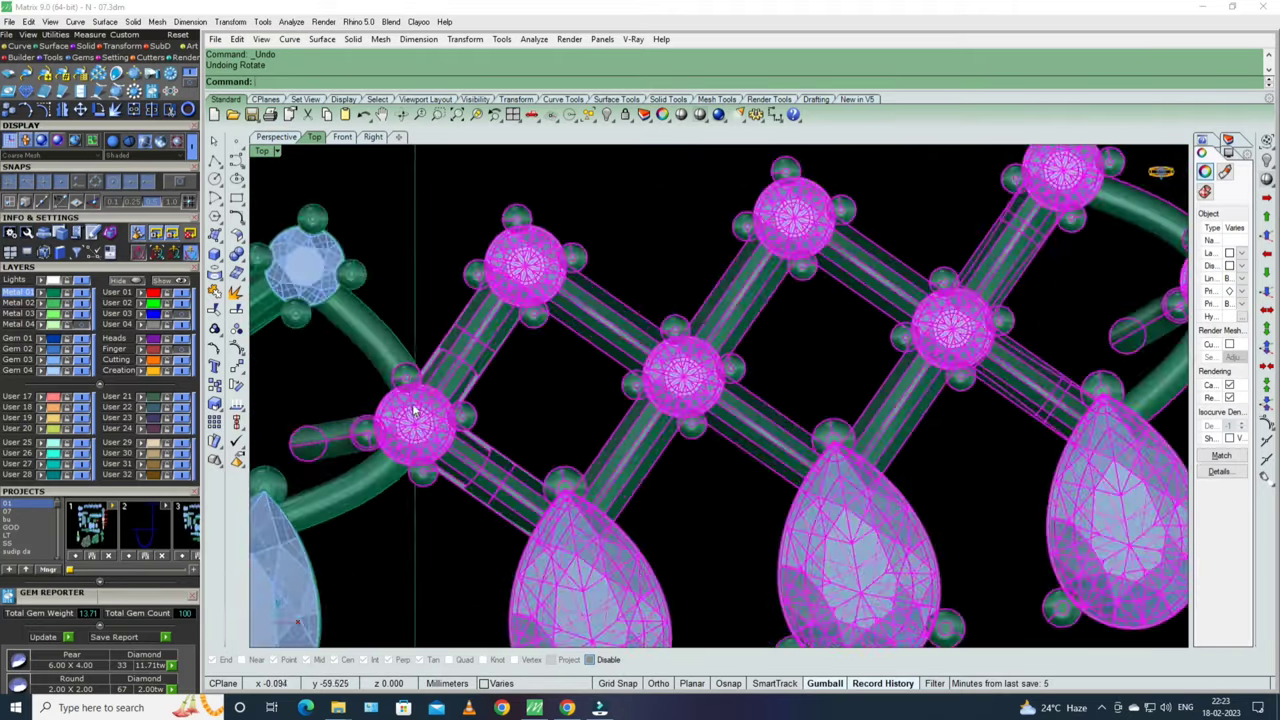
scroll(440, 405, "up", 3)
scroll(453, 400, "up", 2)
type("rr")
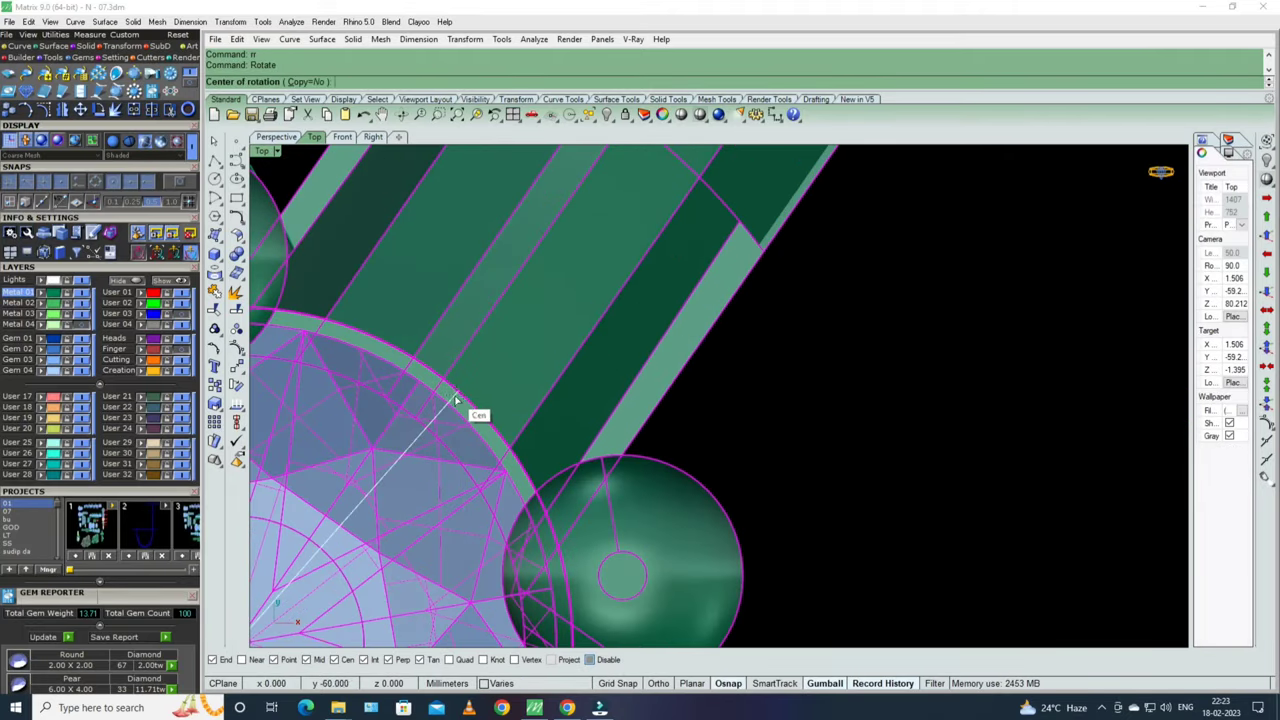
left_click(455, 400)
scroll(455, 400, "down", 3)
key("Return")
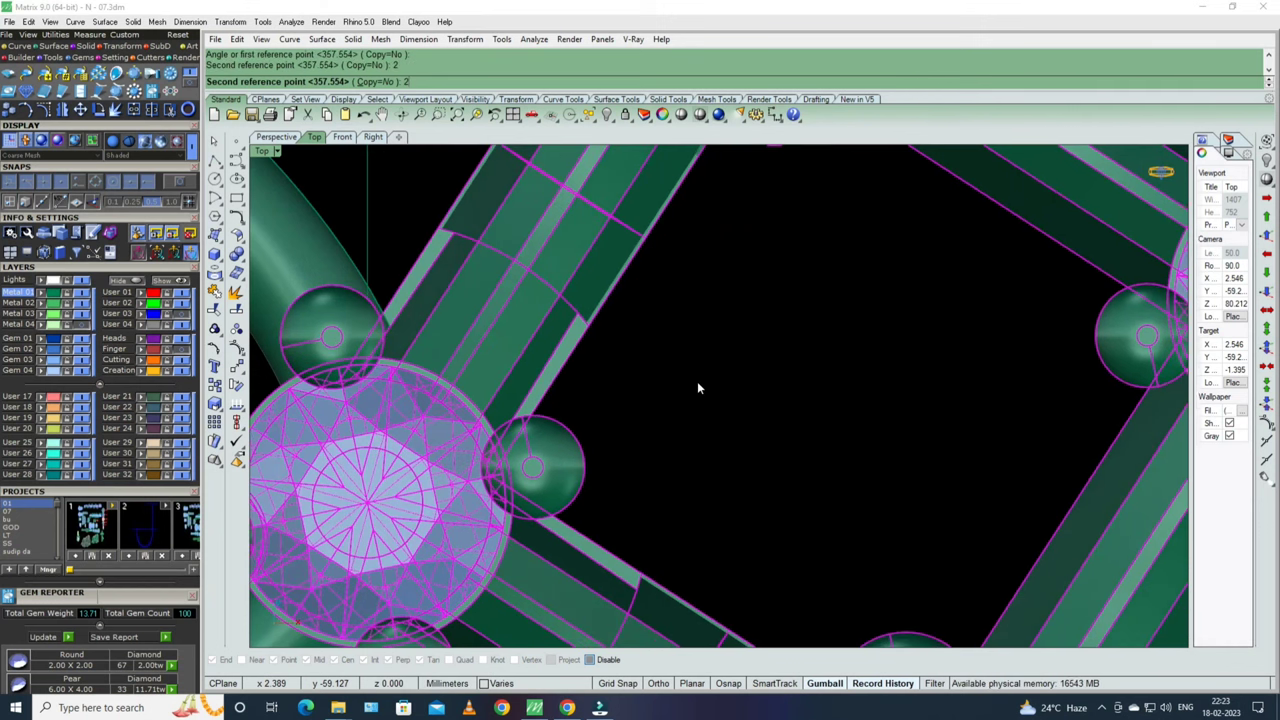
- Rotate the section a further -2 degrees about the round gem's centre to fine-tune the joint
type("r")
key("Return")
scroll(676, 376, "down", 3)
scroll(628, 388, "up", 3)
scroll(630, 387, "up", 3)
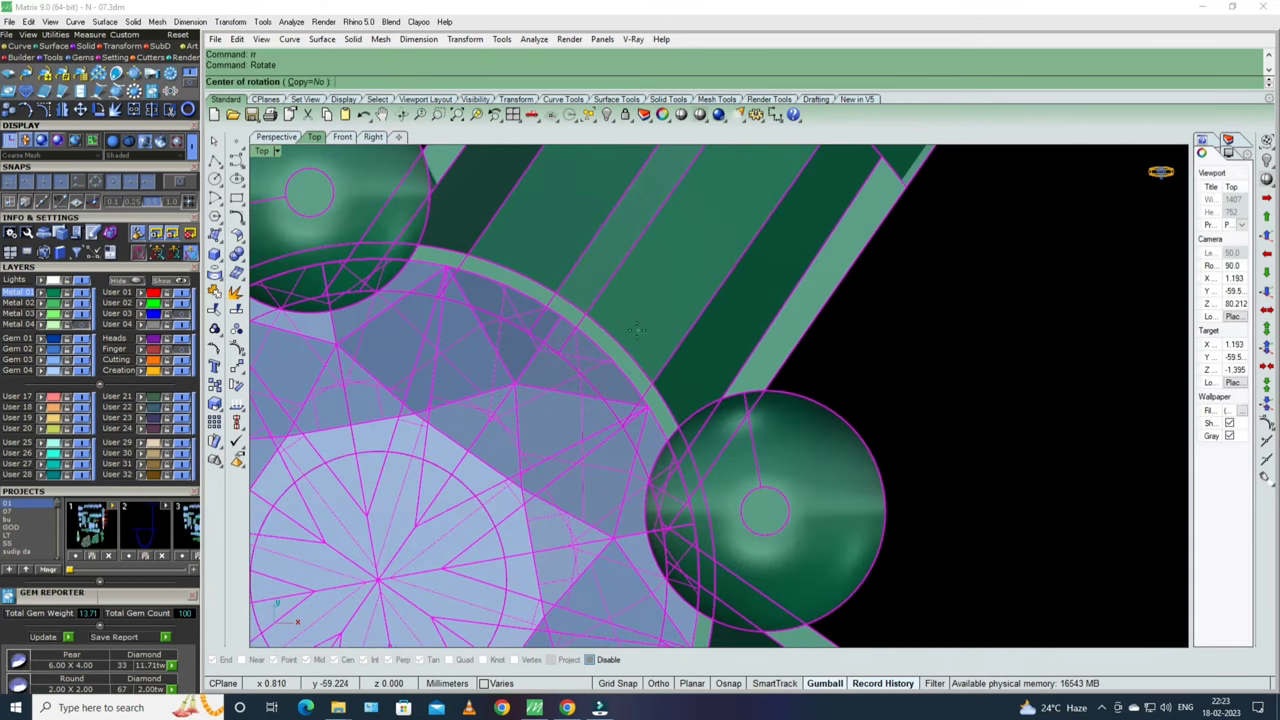
left_click(620, 352)
scroll(620, 352, "down", 3)
scroll(700, 350, "down", 2)
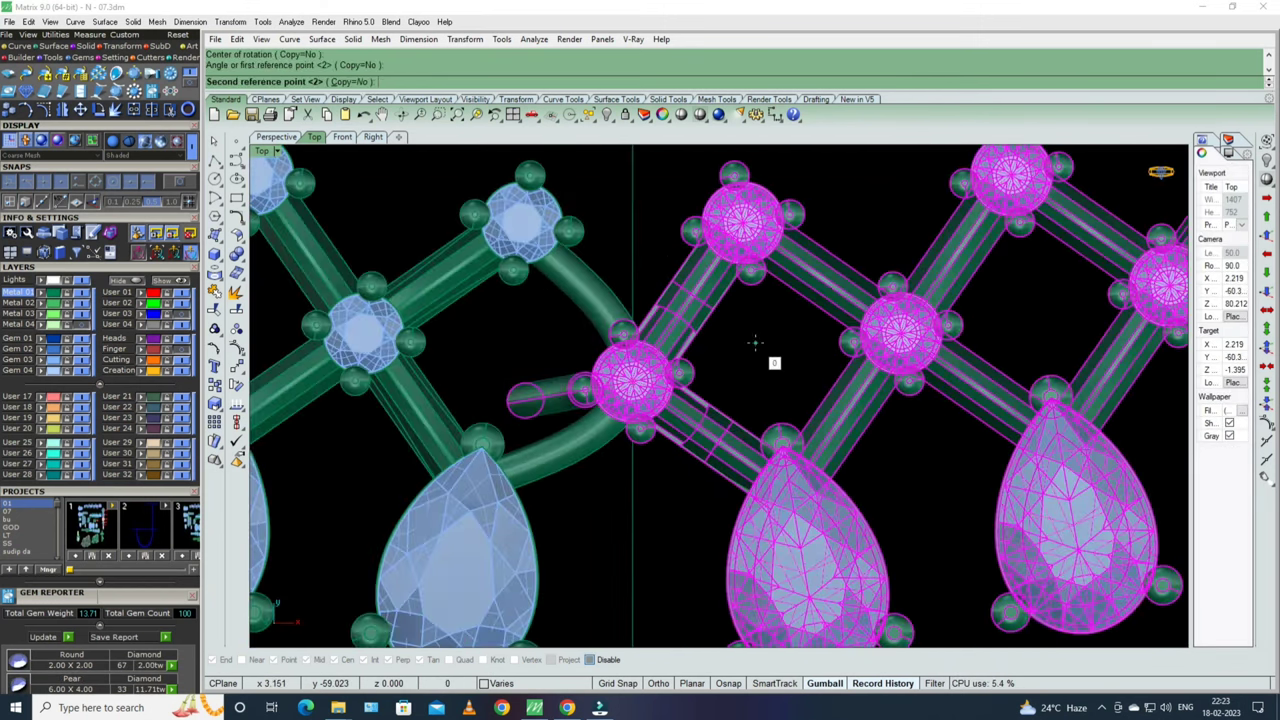
type("-2")
key("Return")
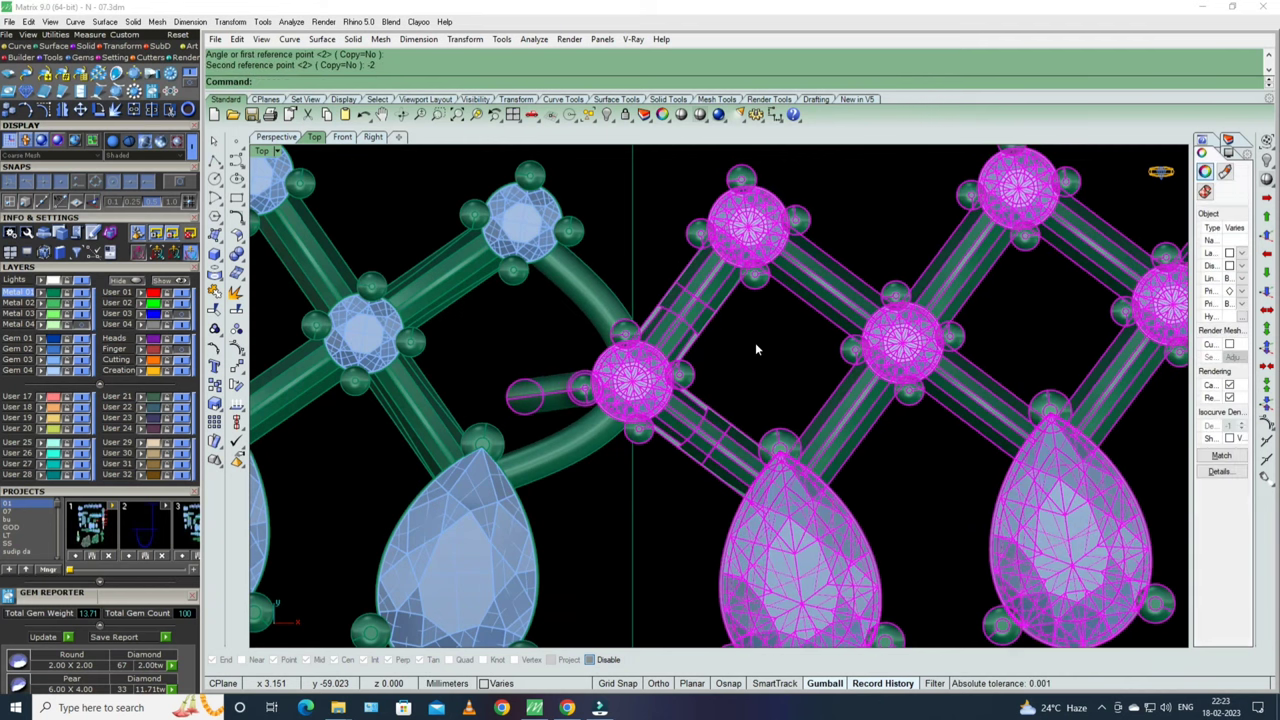
type("r")
key("Return")
- Rotate the current chain section -4° about its joint gem centre
scroll(755, 342, "down", 3)
scroll(853, 341, "up", 3)
scroll(880, 327, "up", 3)
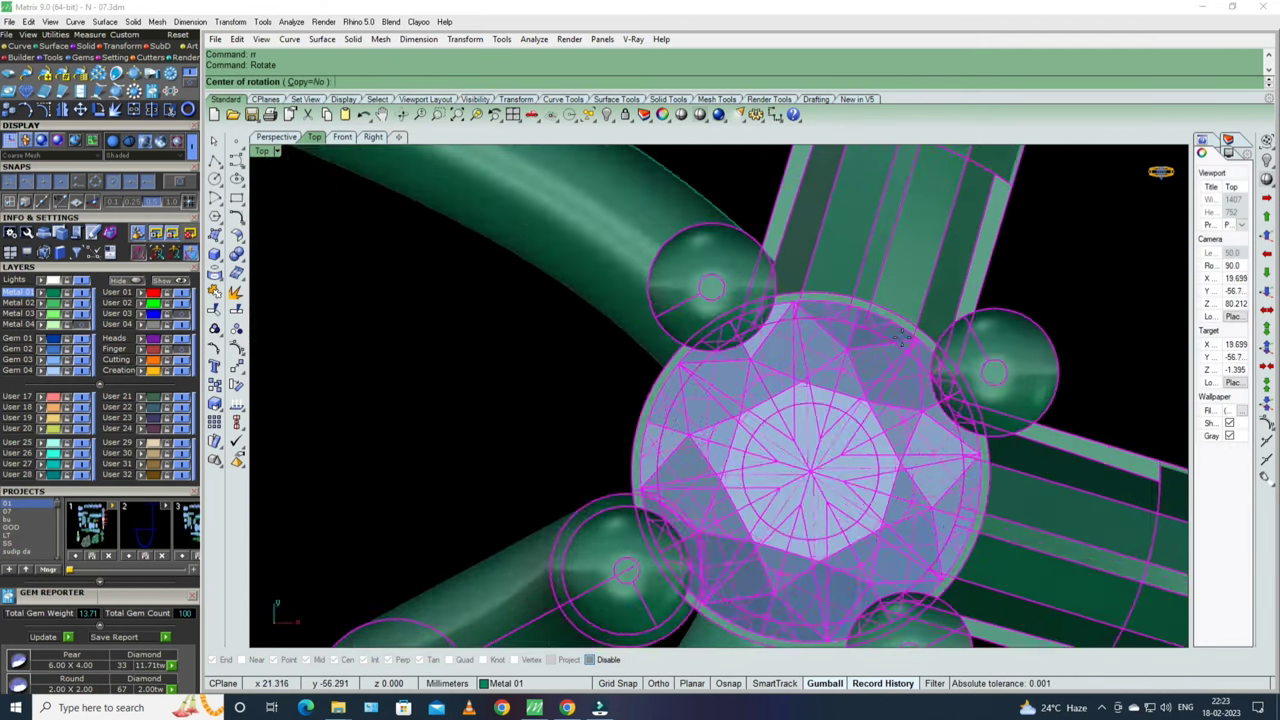
scroll(903, 313, "up", 3)
left_click(905, 321)
scroll(900, 315, "down", 3)
scroll(890, 297, "down", 2)
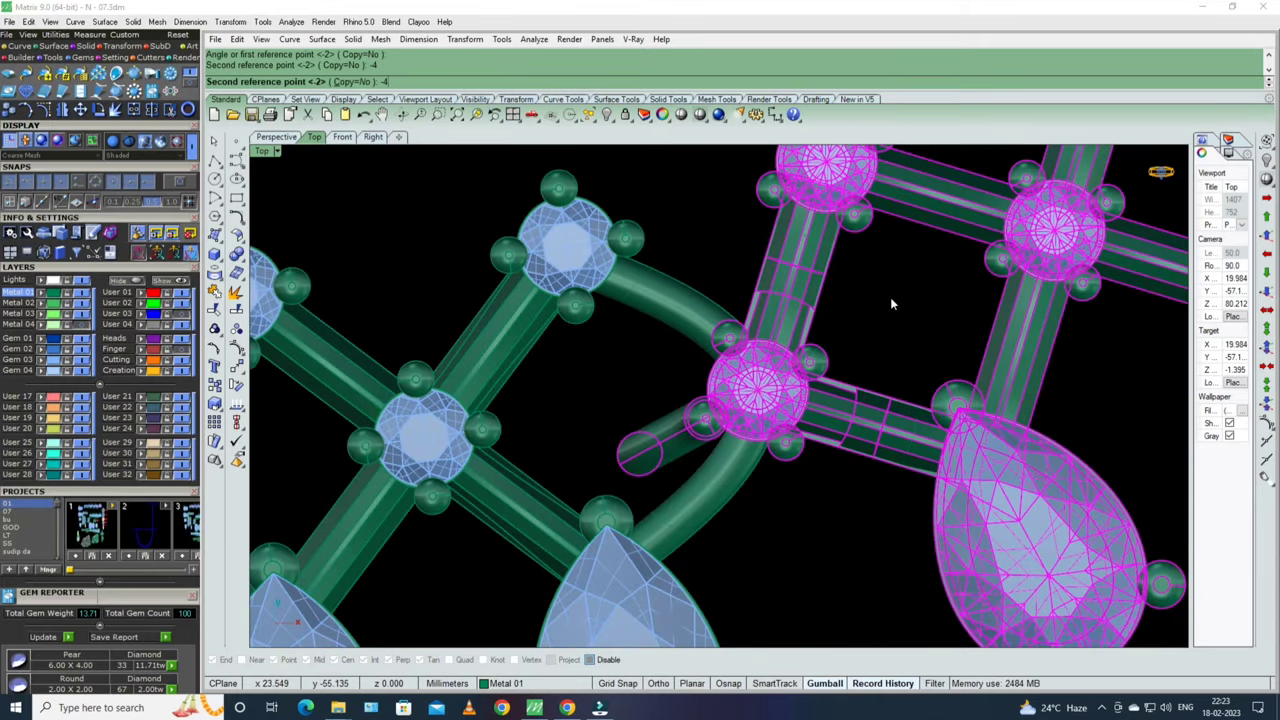
scroll(890, 297, "down", 2)
key("Return")
- Rerun Rotate (r) and turn the next section -4° about its joint gem
type("r")
key("Return")
scroll(791, 264, "down", 2)
scroll(929, 256, "up", 4)
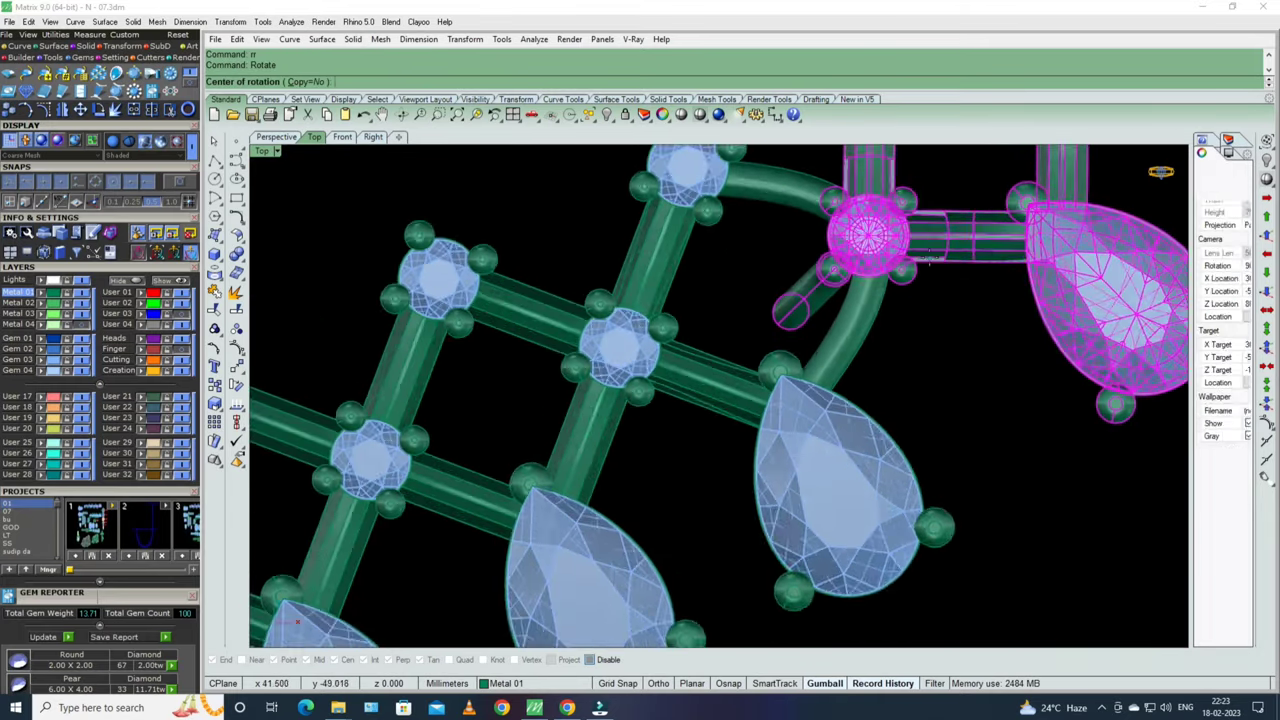
scroll(900, 265, "up", 2)
scroll(860, 275, "up", 3)
scroll(815, 284, "up", 2)
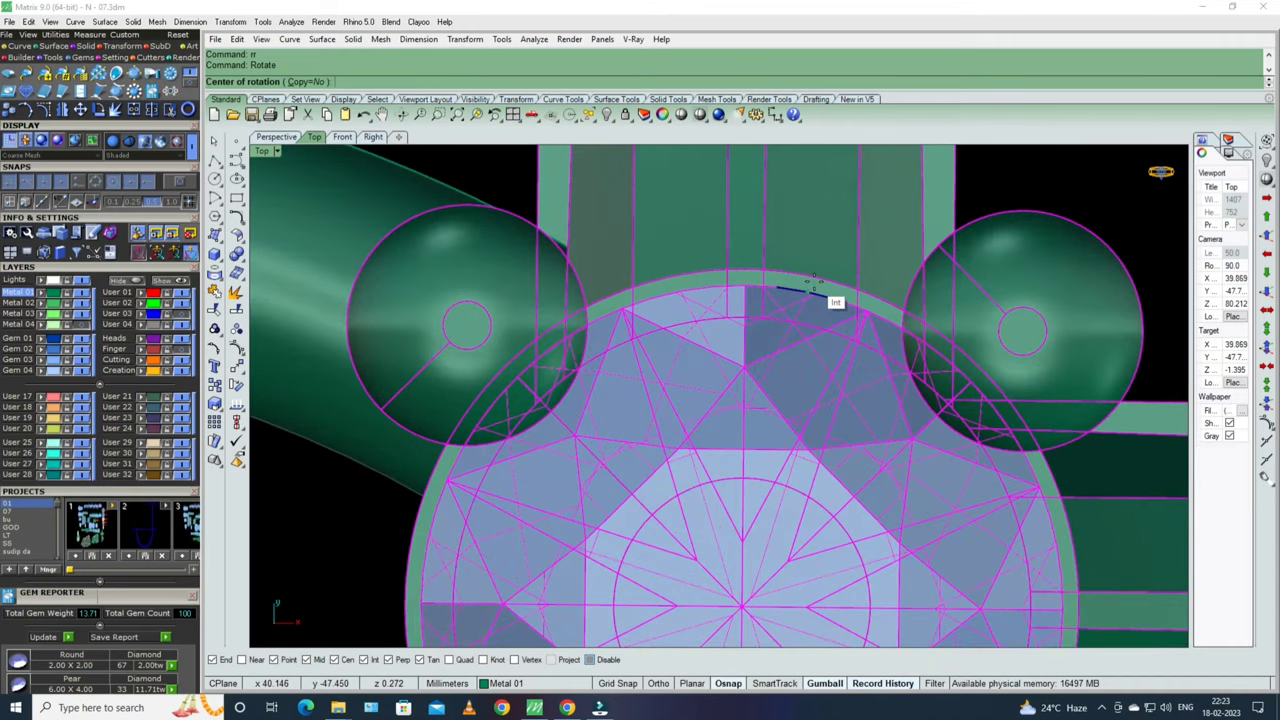
left_click(820, 288)
scroll(820, 288, "down", 4)
scroll(937, 303, "up", 2)
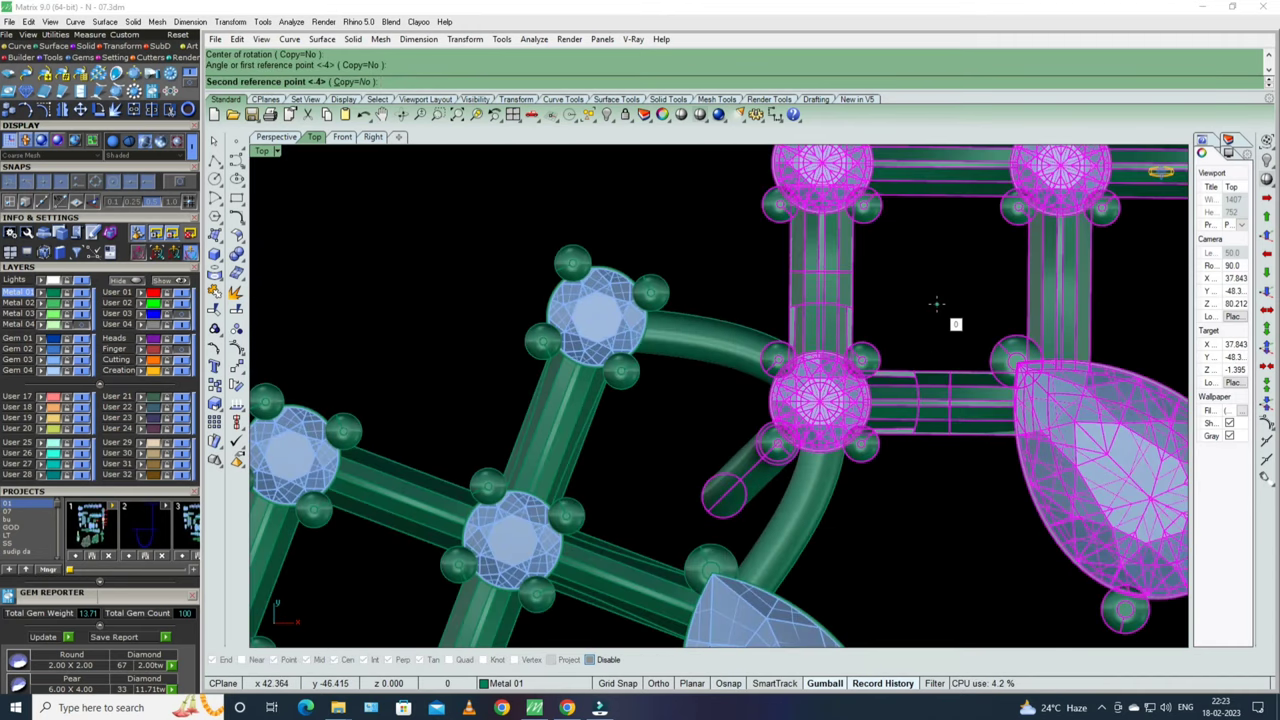
key("Return")
- Turn another section -4° around the adjacent gem's centre
scroll(904, 333, "down", 4)
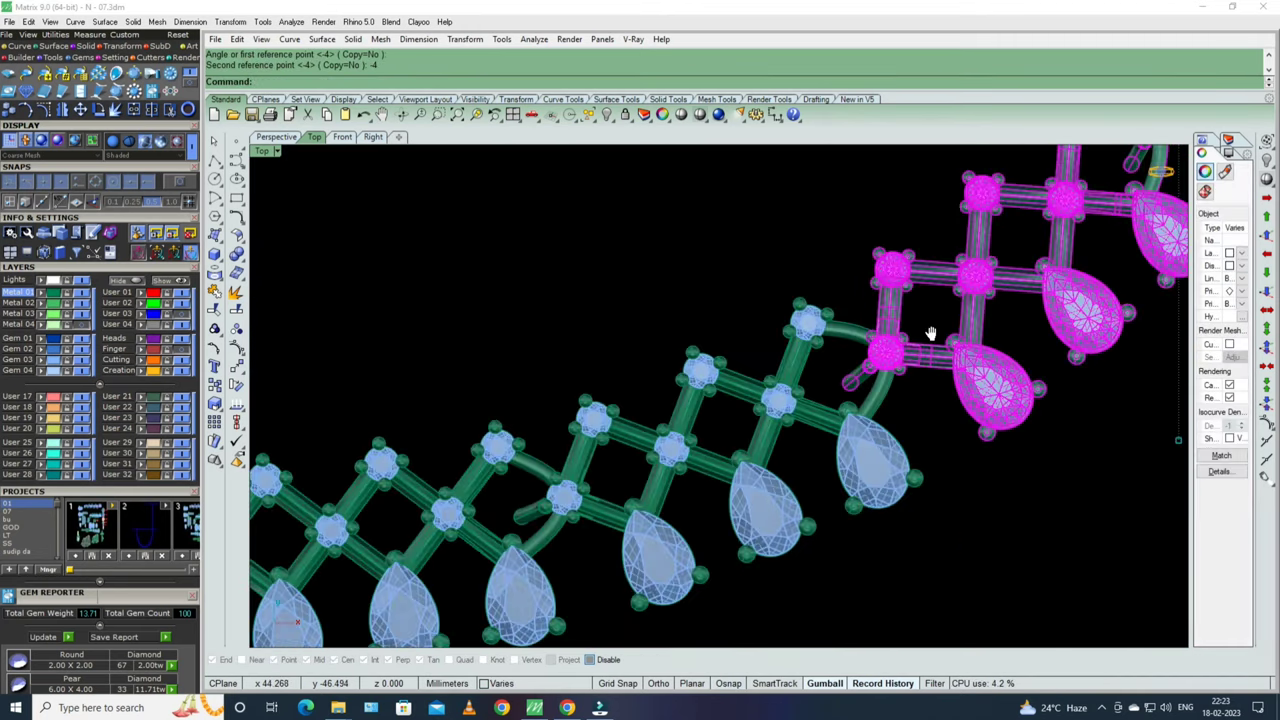
scroll(750, 318, "up", 2)
scroll(905, 240, "up", 4)
scroll(961, 197, "up", 2)
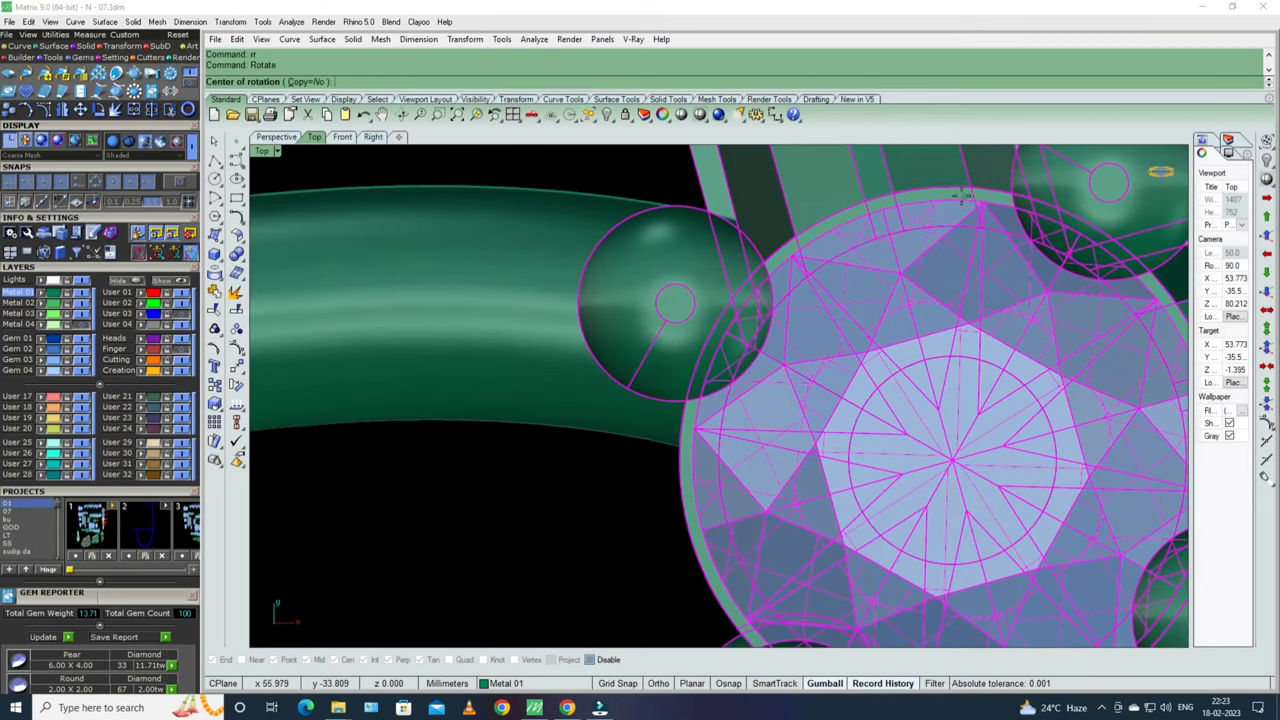
scroll(948, 189, "up", 2)
left_click(948, 189)
scroll(948, 189, "down", 4)
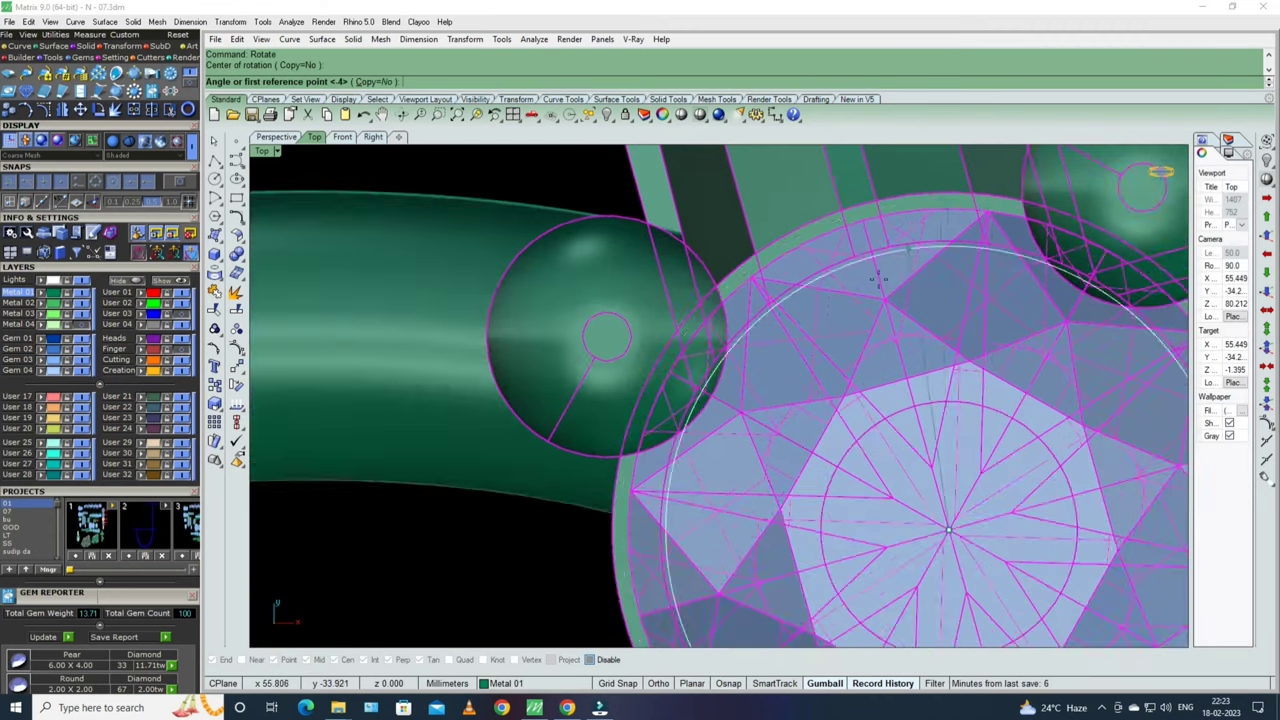
scroll(777, 437, "down", 4)
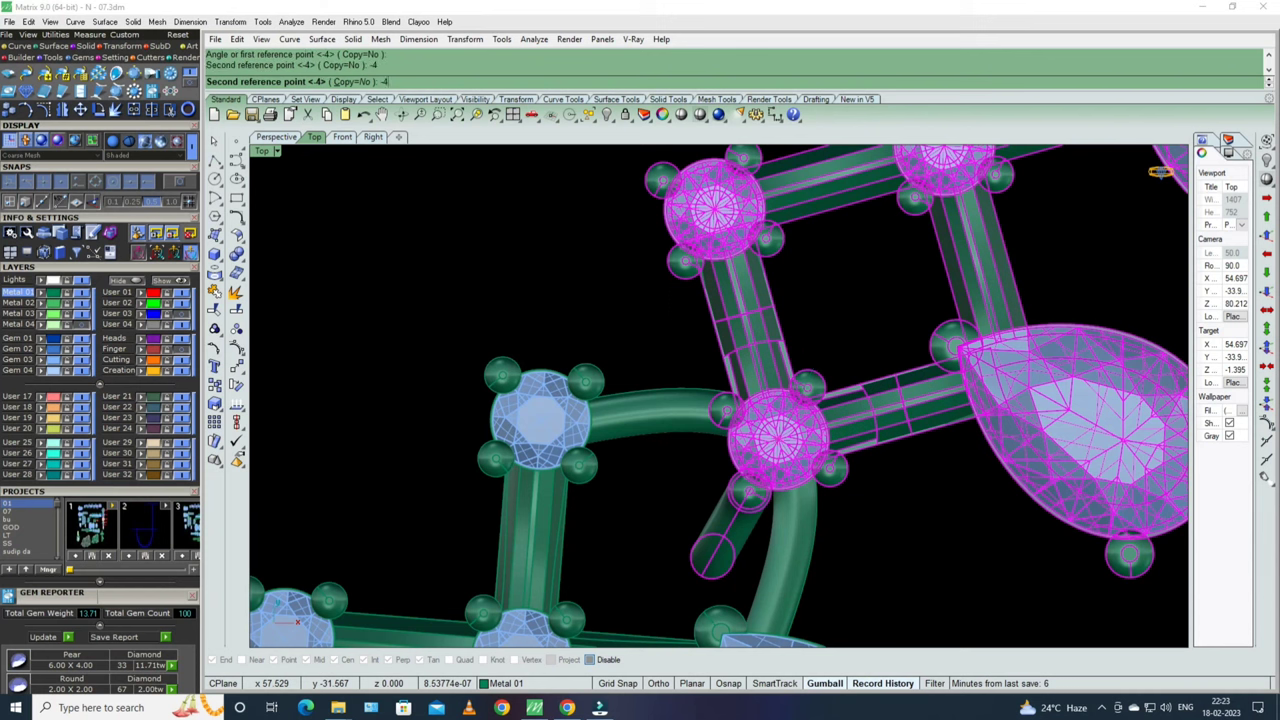
key("Return")
scroll(855, 282, "down", 2)
scroll(827, 325, "down", 2)
scroll(908, 305, "down", 1)
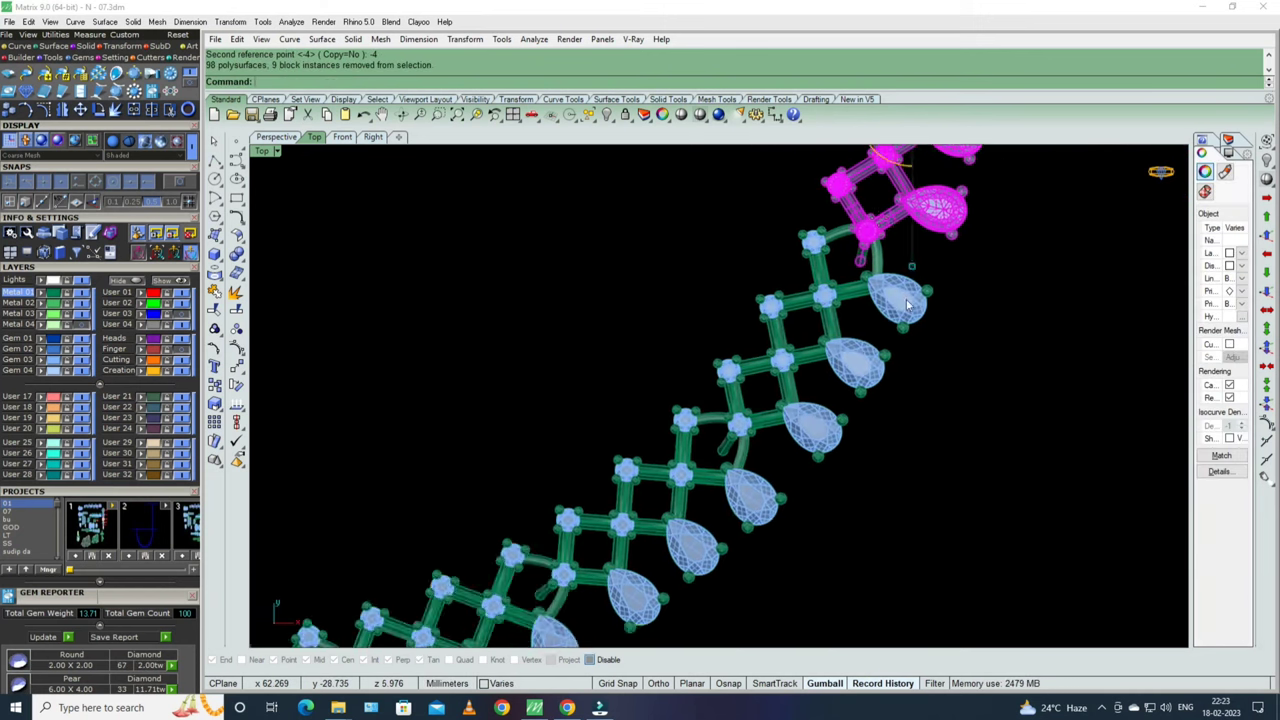
- Rotate the following chain section -4° about its joint gem and clear the selection
type("r")
key("Return")
scroll(908, 305, "up", 2)
scroll(860, 330, "up", 4)
scroll(817, 350, "up", 4)
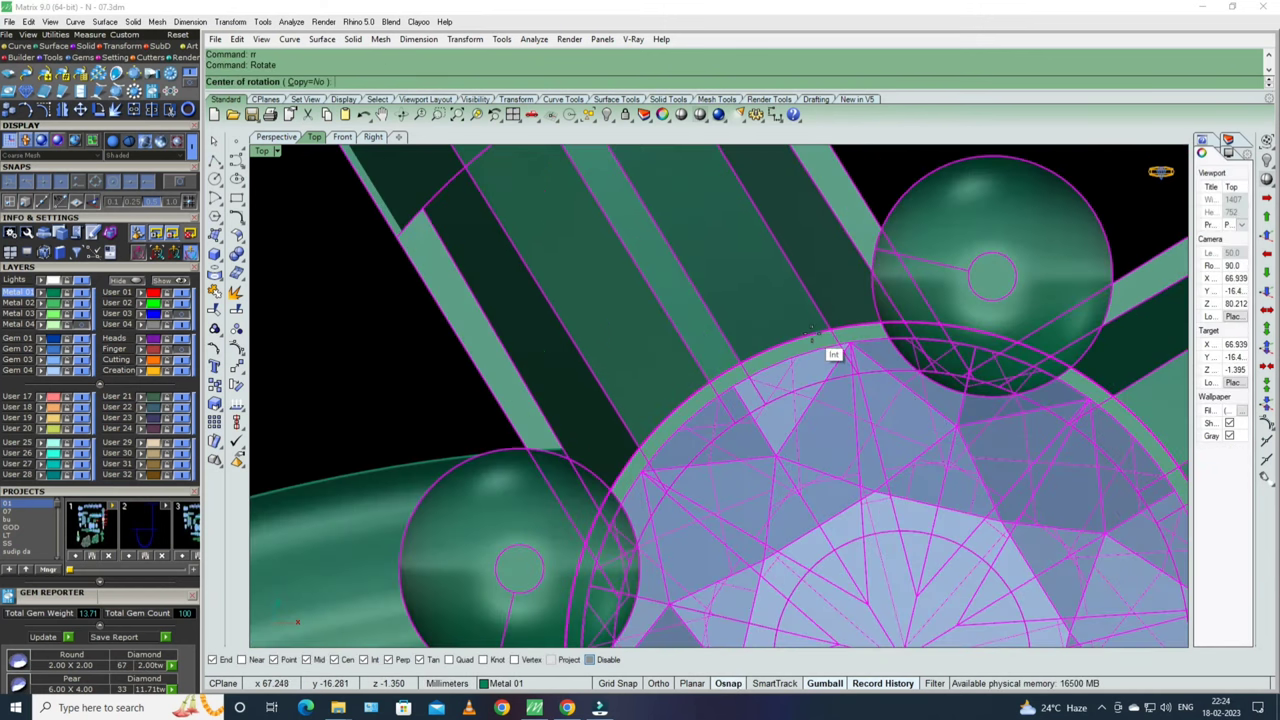
left_click(806, 340)
scroll(806, 340, "down", 3)
scroll(815, 300, "down", 4)
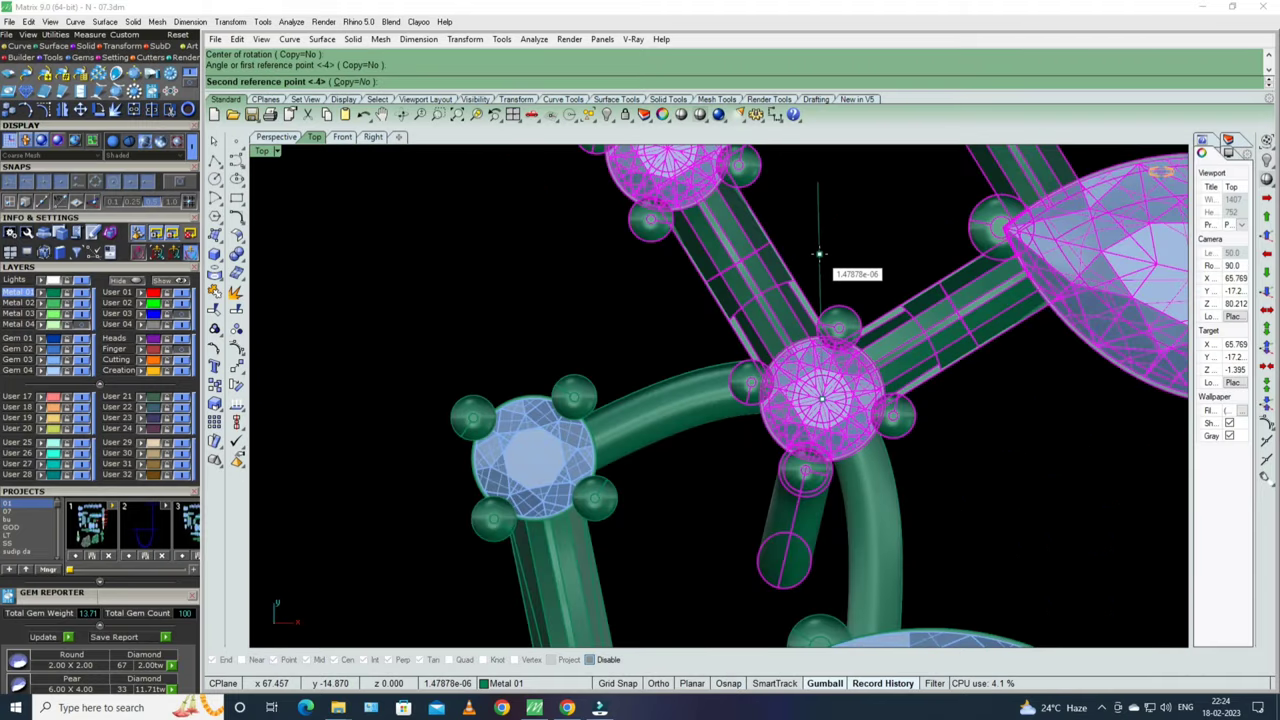
key("Return")
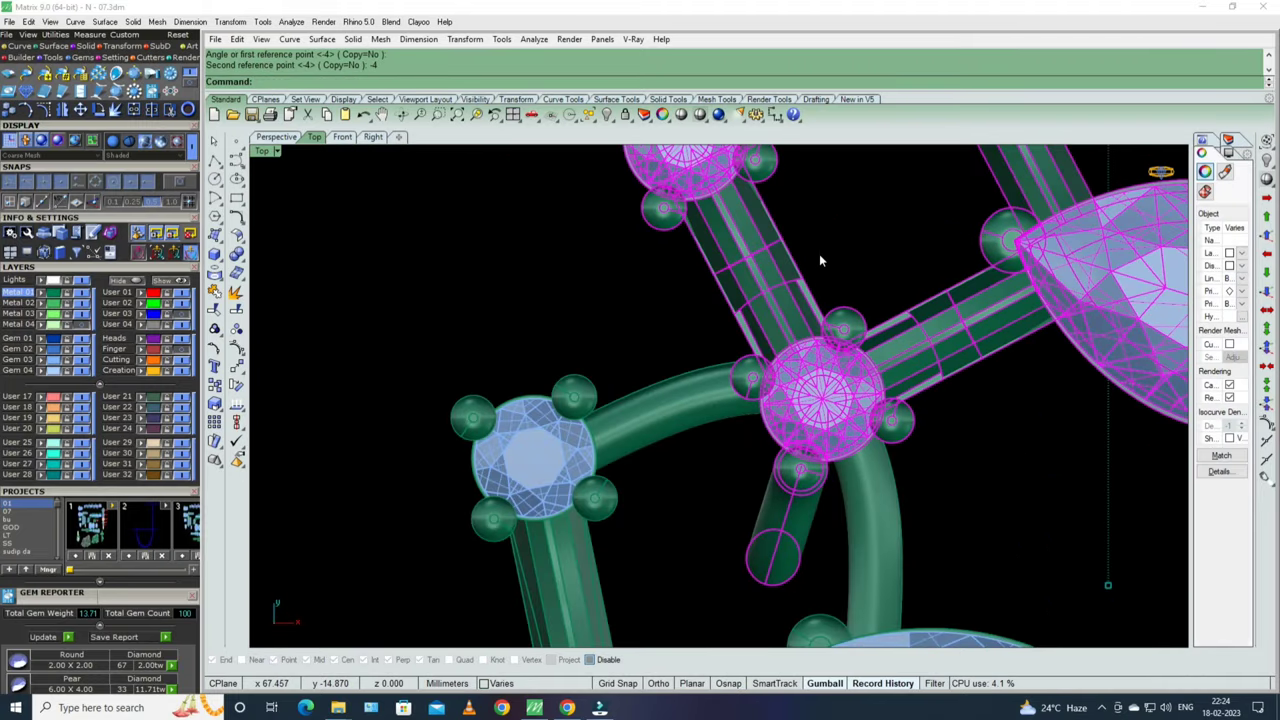
key("Escape")
- Zoom out and recentre the whole necklace to check the U shape
scroll(800, 317, "up", 3)
scroll(800, 317, "up", 2)
scroll(795, 330, "down", 2)
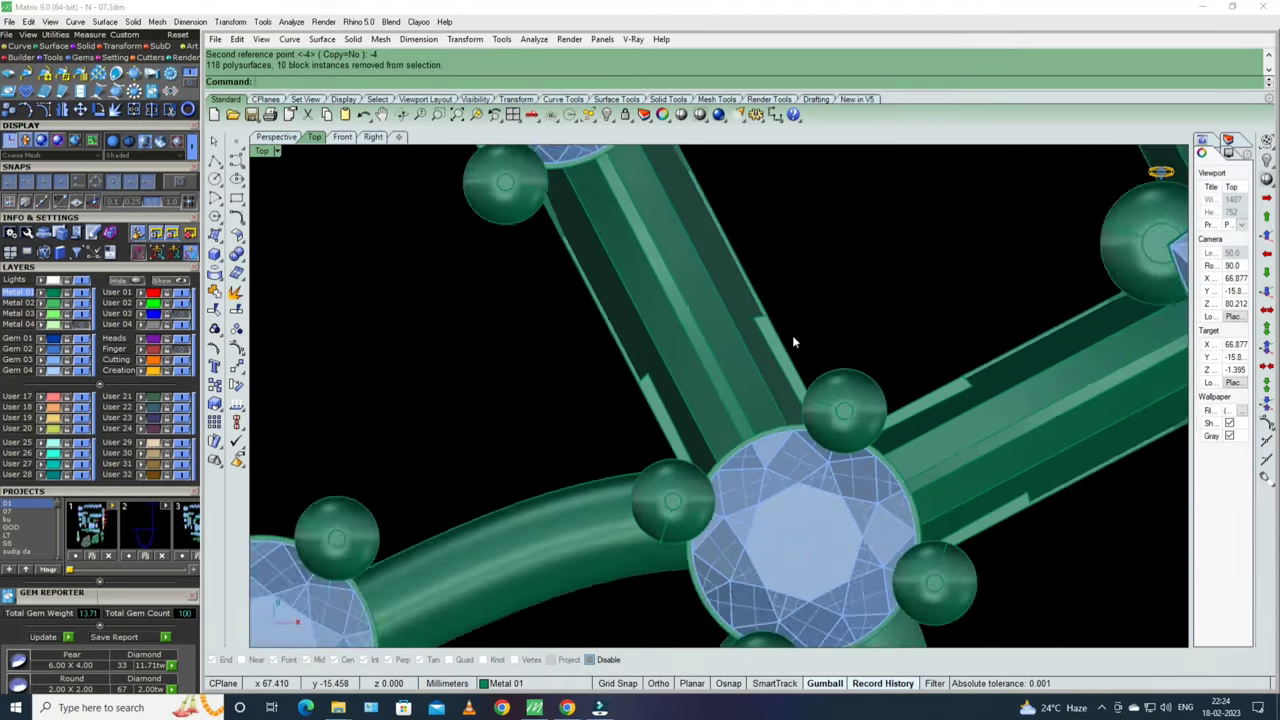
scroll(785, 345, "down", 3)
scroll(820, 320, "down", 2)
scroll(829, 316, "down", 4)
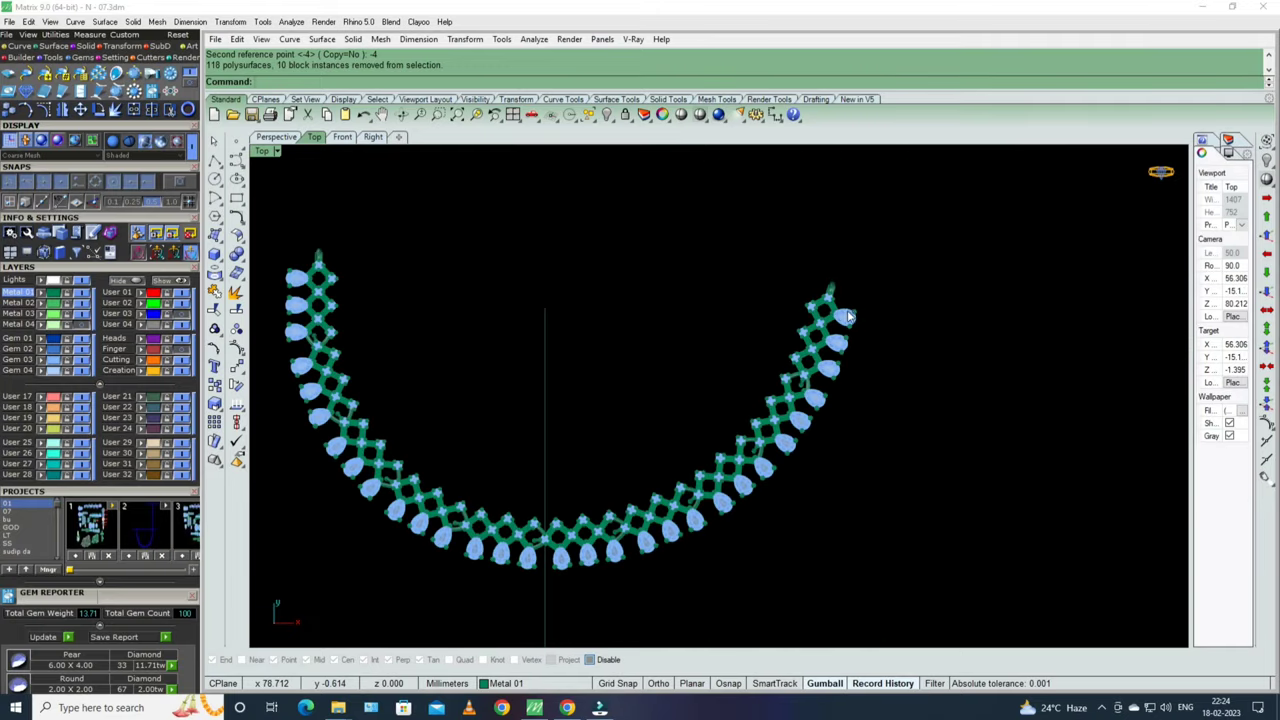
scroll(703, 417, "down", 2)
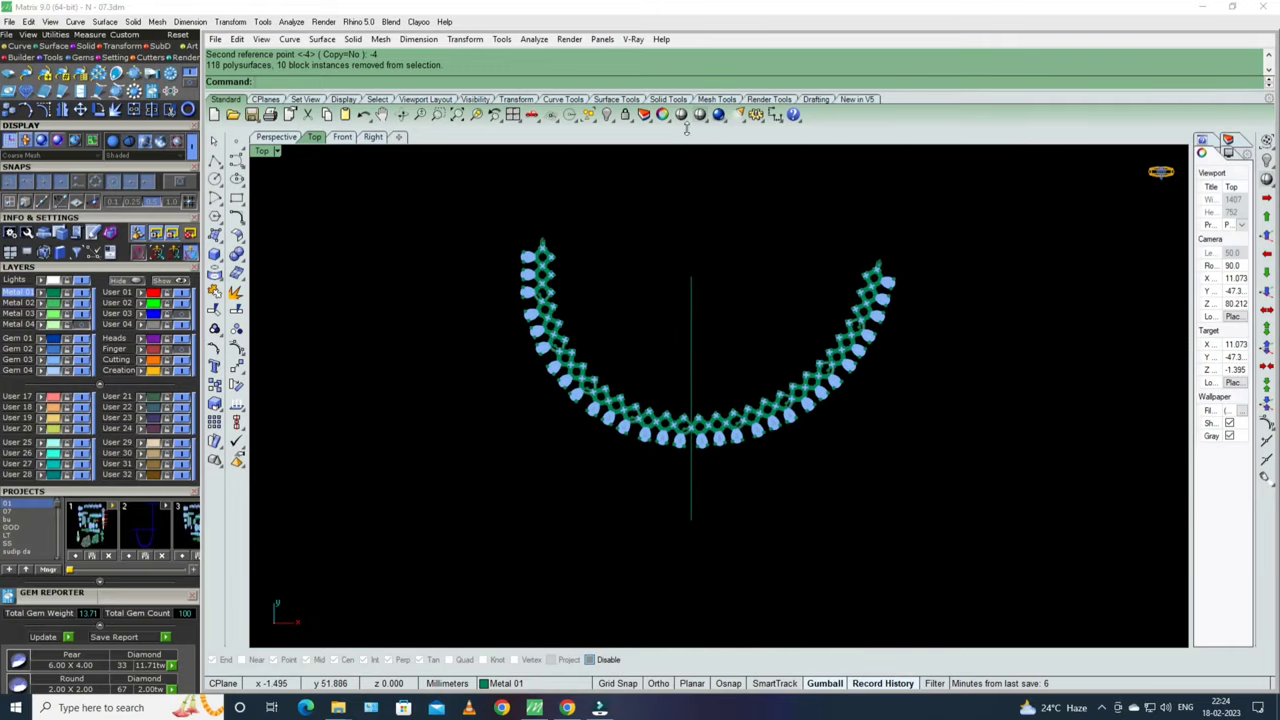
right_click_drag(690, 369, 711, 359)
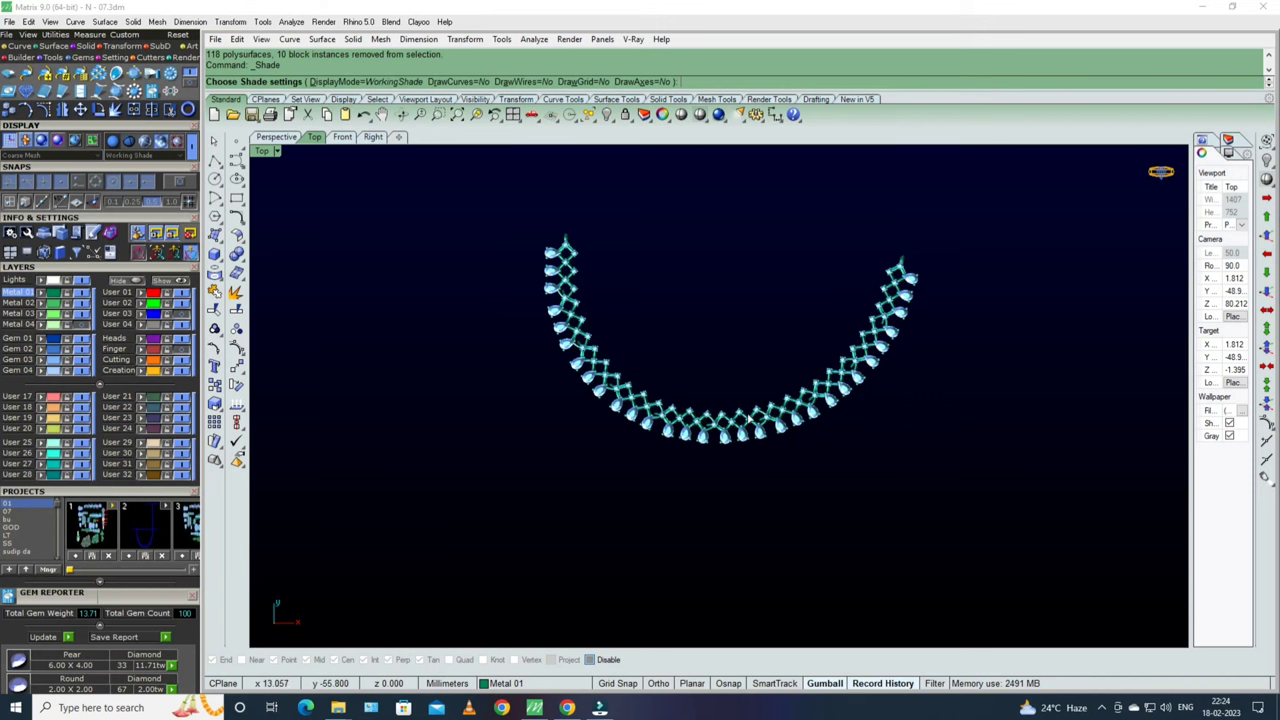
scroll(707, 445, "up", 2)
- Select the left half of the chain and rotate it about its joint gem
left_click_drag(660, 502, 571, 329)
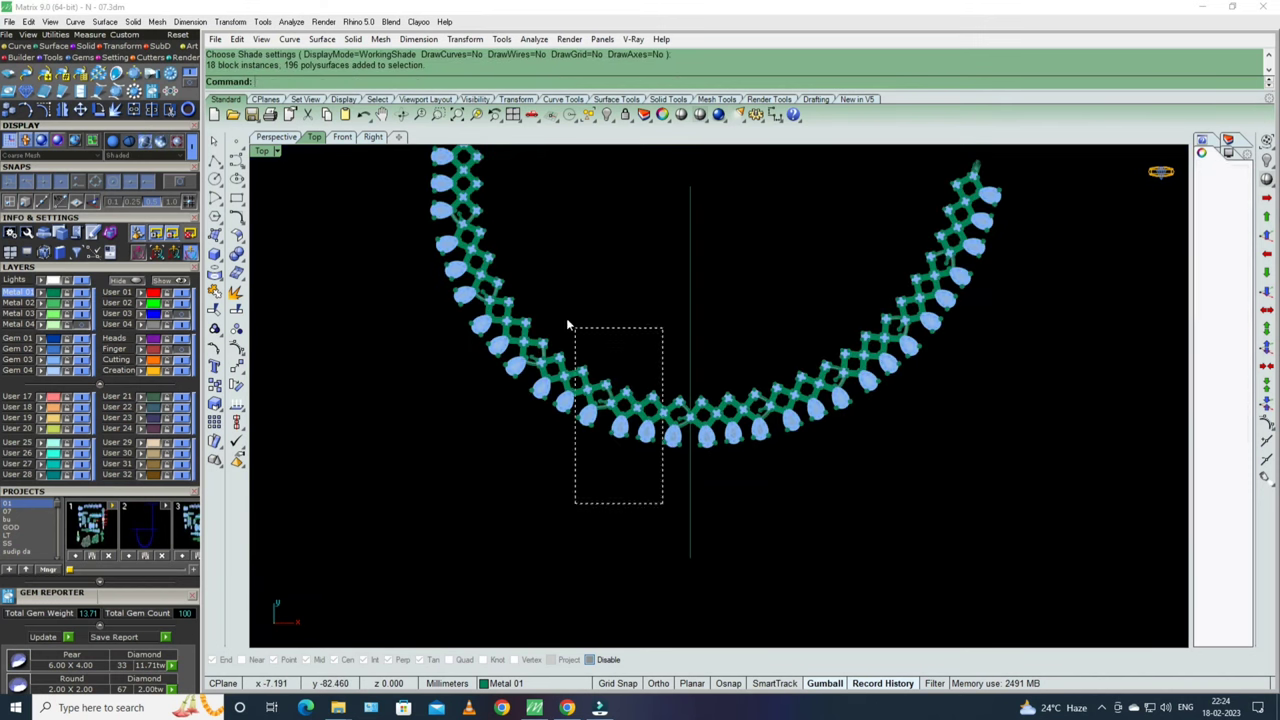
right_click_drag(564, 213, 624, 308)
key("Return")
scroll(730, 530, "up", 3)
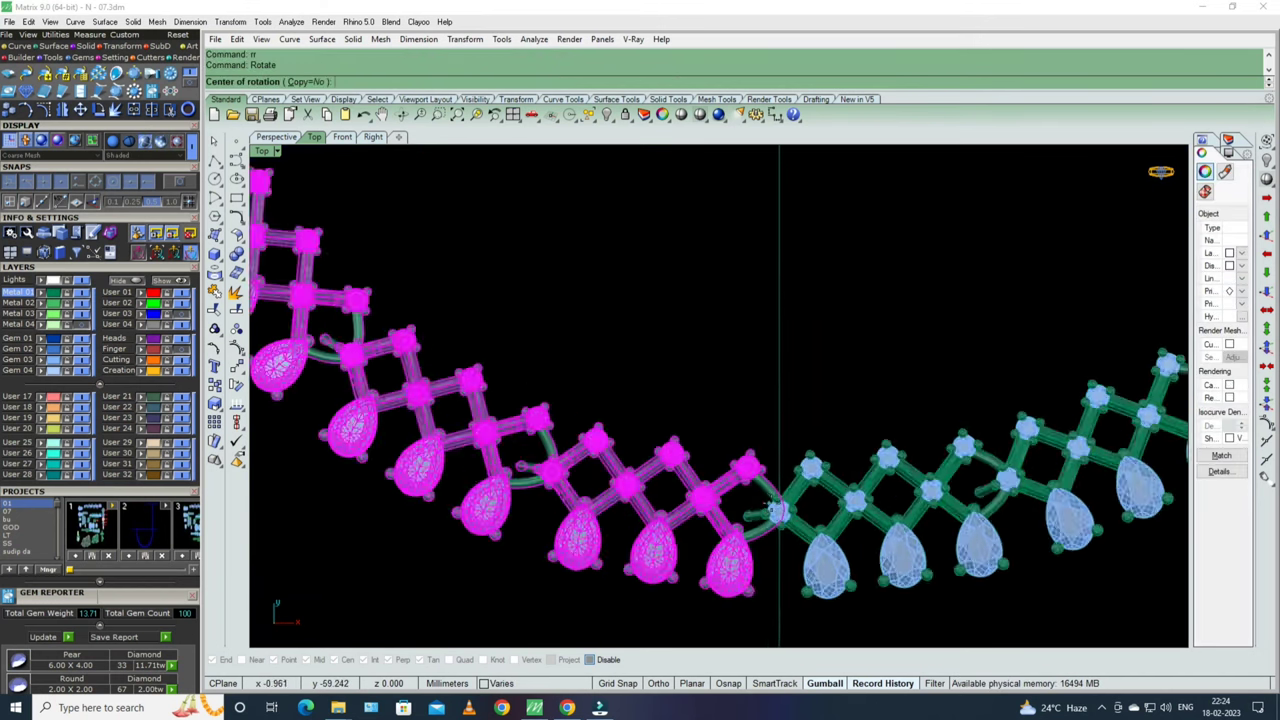
scroll(735, 500, "up", 3)
scroll(740, 462, "up", 3)
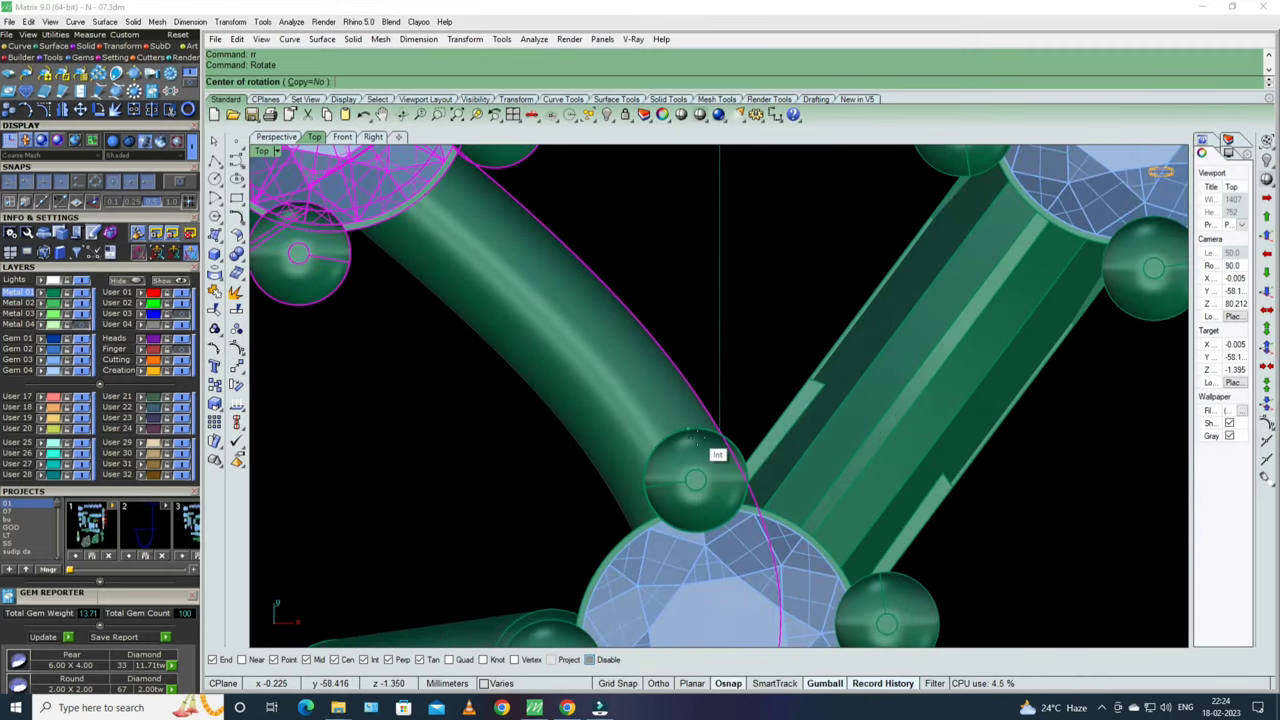
left_click(719, 441)
scroll(719, 441, "down", 3)
scroll(760, 480, "up", 5)
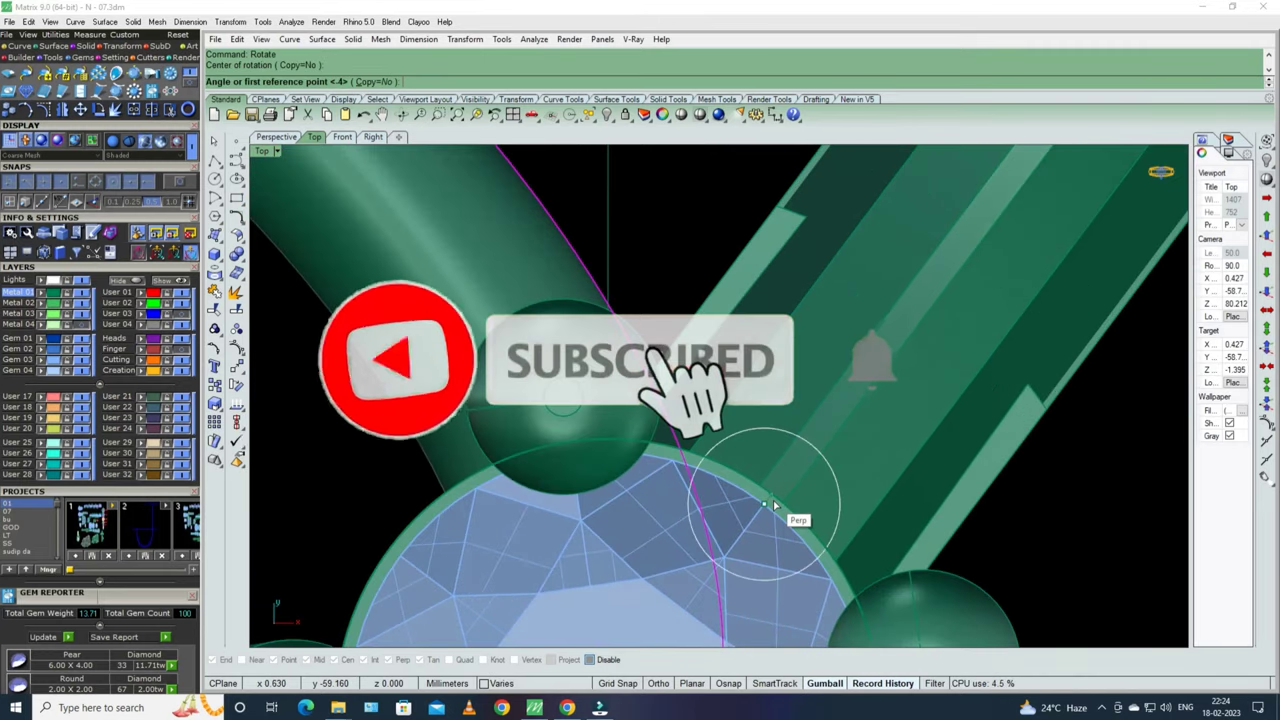
scroll(775, 505, "up", 3)
left_click(776, 493)
scroll(776, 493, "down", 3)
scroll(740, 480, "down", 3)
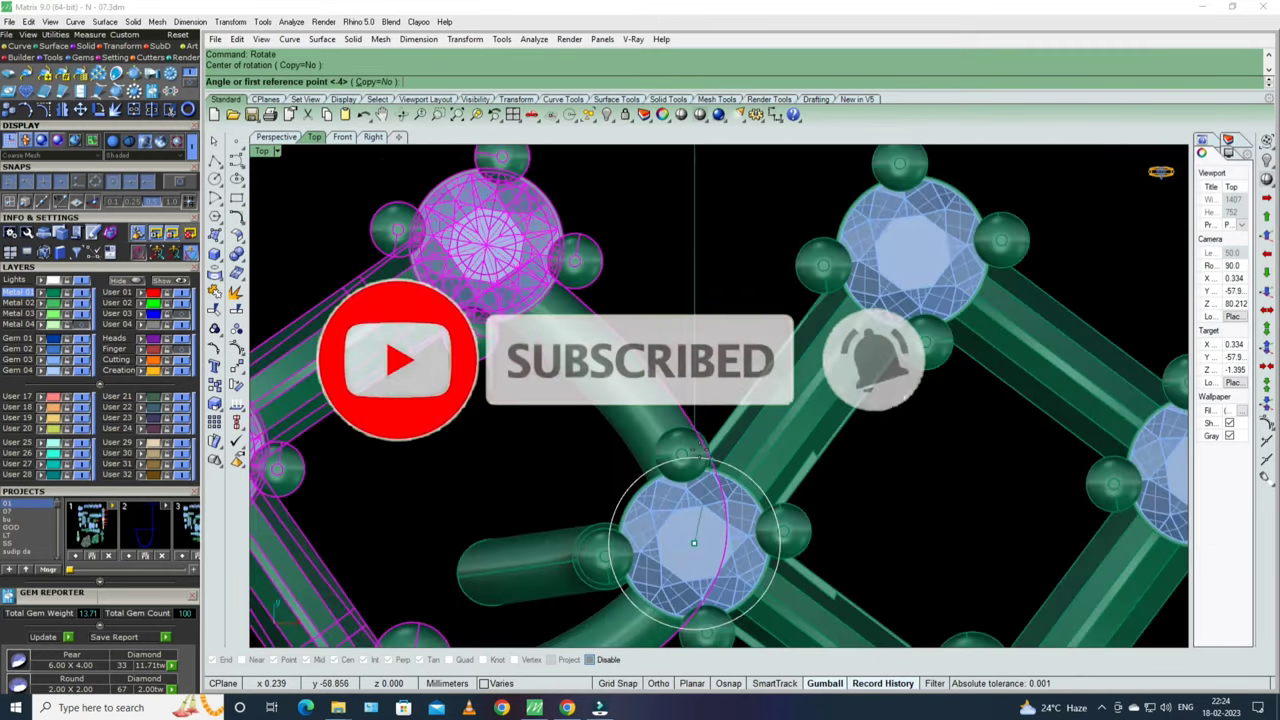
scroll(690, 470, "down", 3)
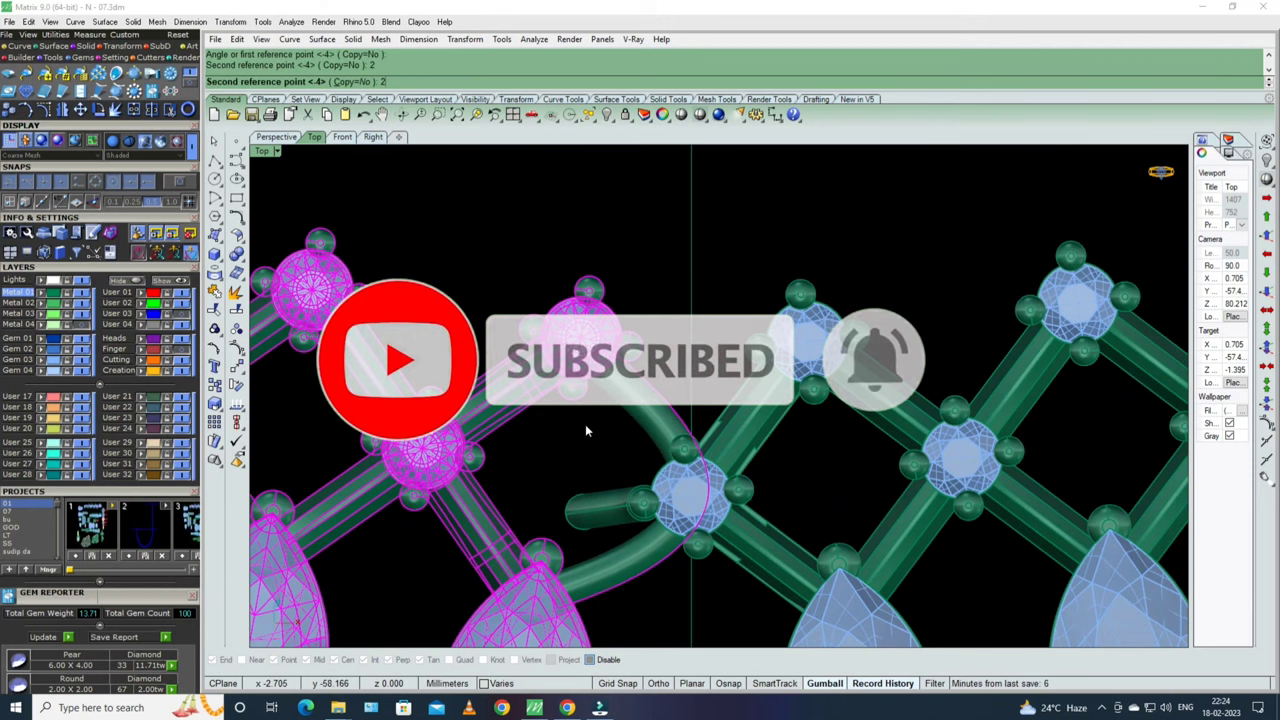
key("Return")
- Rotate the next section 4° about its round-gem centre
type("r")
key("Return")
scroll(586, 421, "down", 3)
scroll(586, 421, "up", 5)
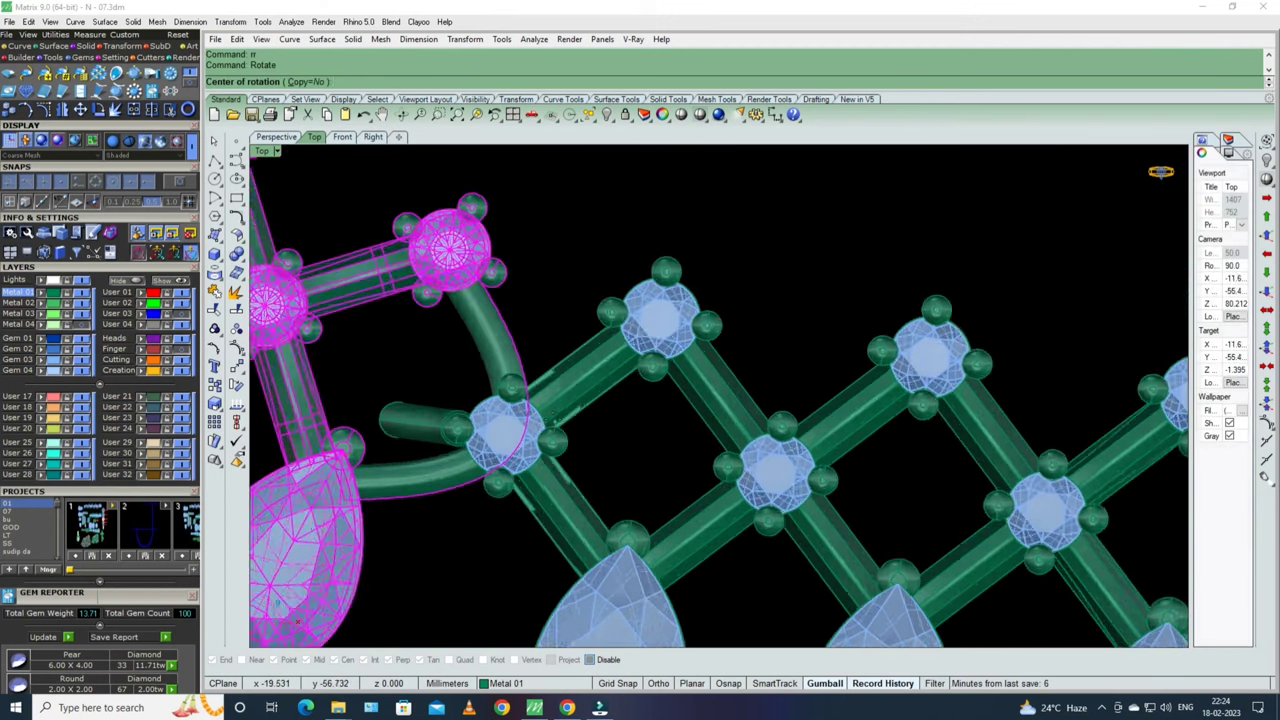
scroll(512, 400, "up", 4)
scroll(508, 393, "up", 4)
left_click(505, 408)
scroll(505, 408, "down", 3)
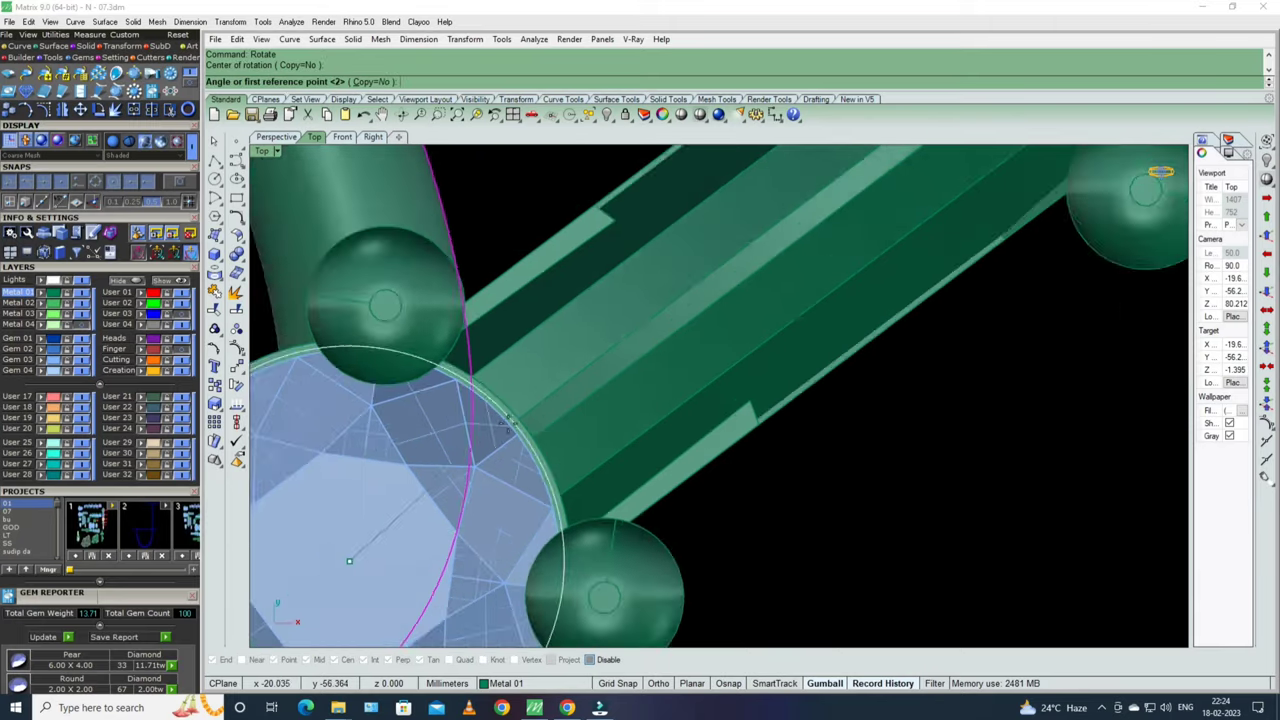
scroll(650, 415, "down", 3)
scroll(807, 421, "down", 2)
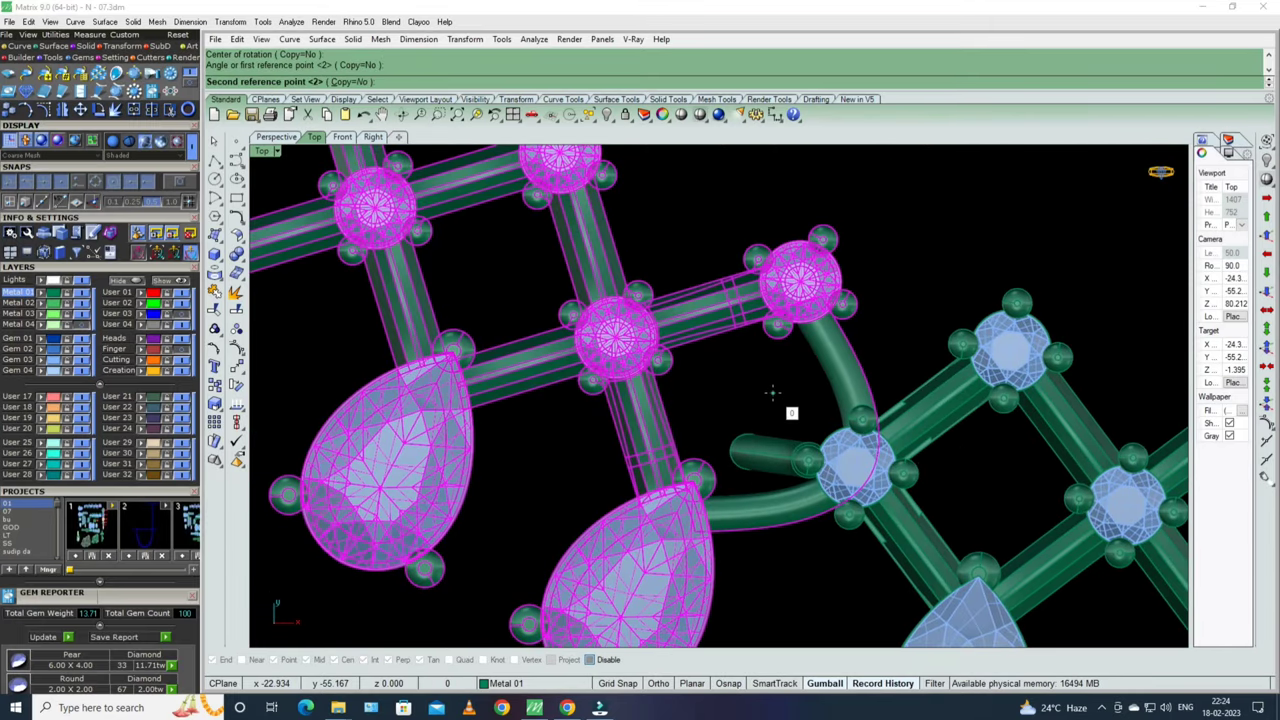
scroll(772, 392, "down", 2)
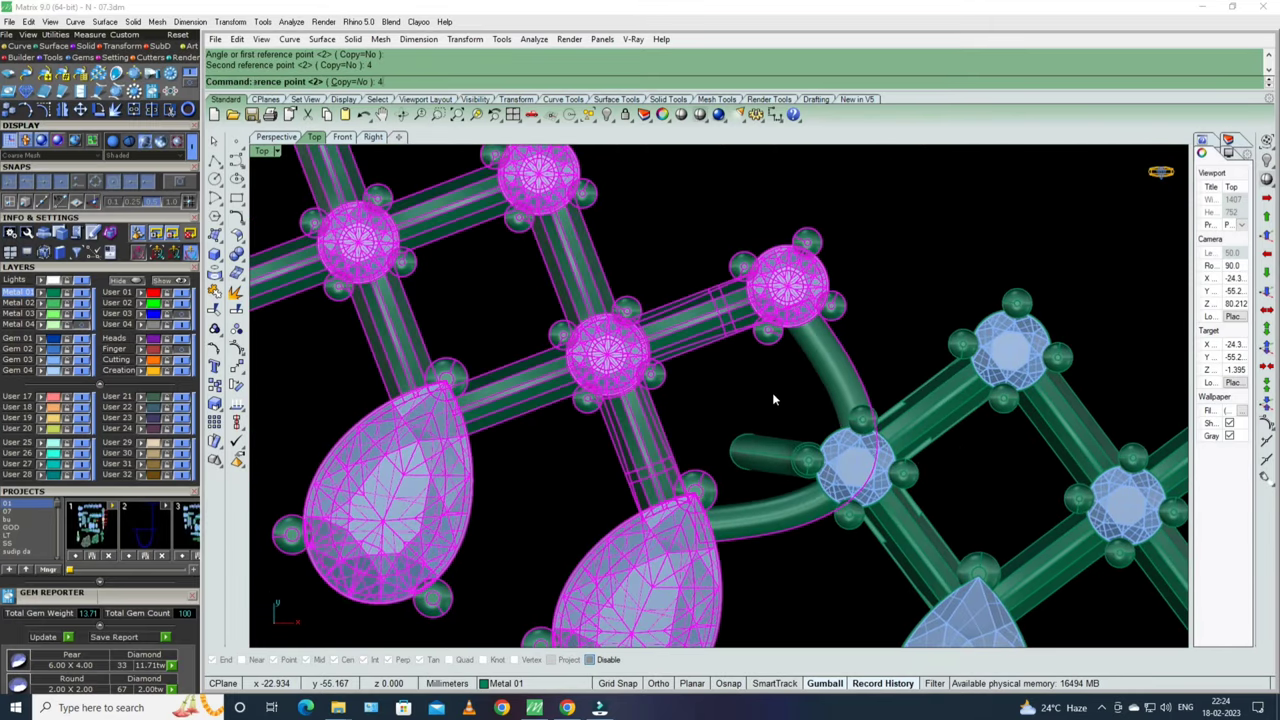
key("Return")
scroll(772, 392, "down", 3)
scroll(713, 358, "up", 2)
- Repeat the 4° rotation on the following section of the band
type("r")
key("Return")
scroll(713, 356, "up", 2)
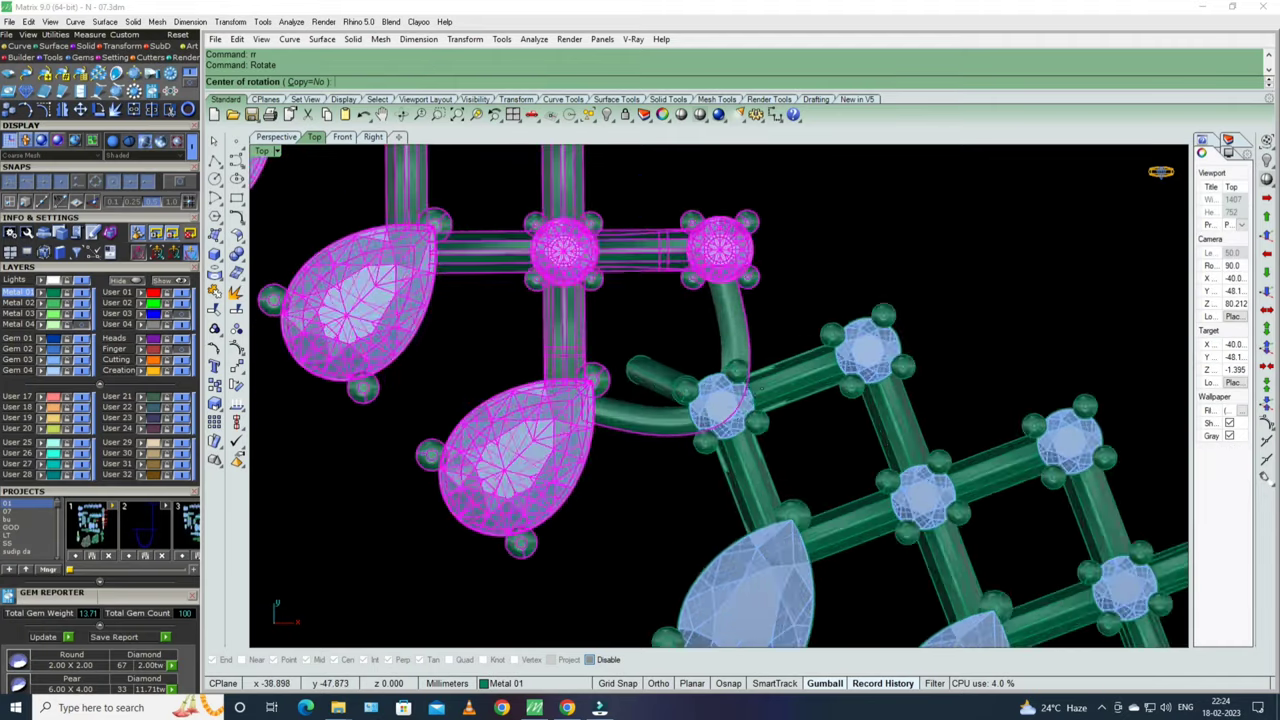
scroll(700, 360, "up", 3)
scroll(680, 362, "up", 2)
scroll(668, 365, "down", 1)
scroll(700, 367, "down", 3)
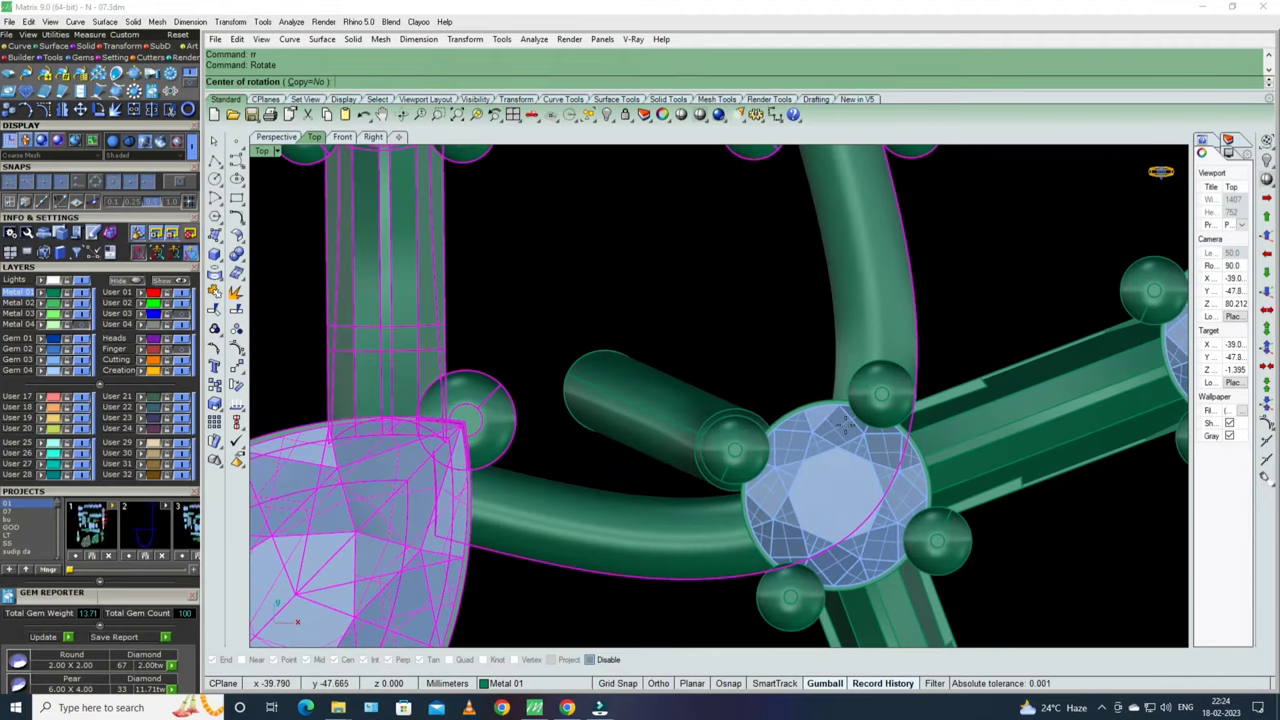
scroll(780, 368, "up", 3)
scroll(849, 368, "up", 2)
scroll(847, 365, "down", 2)
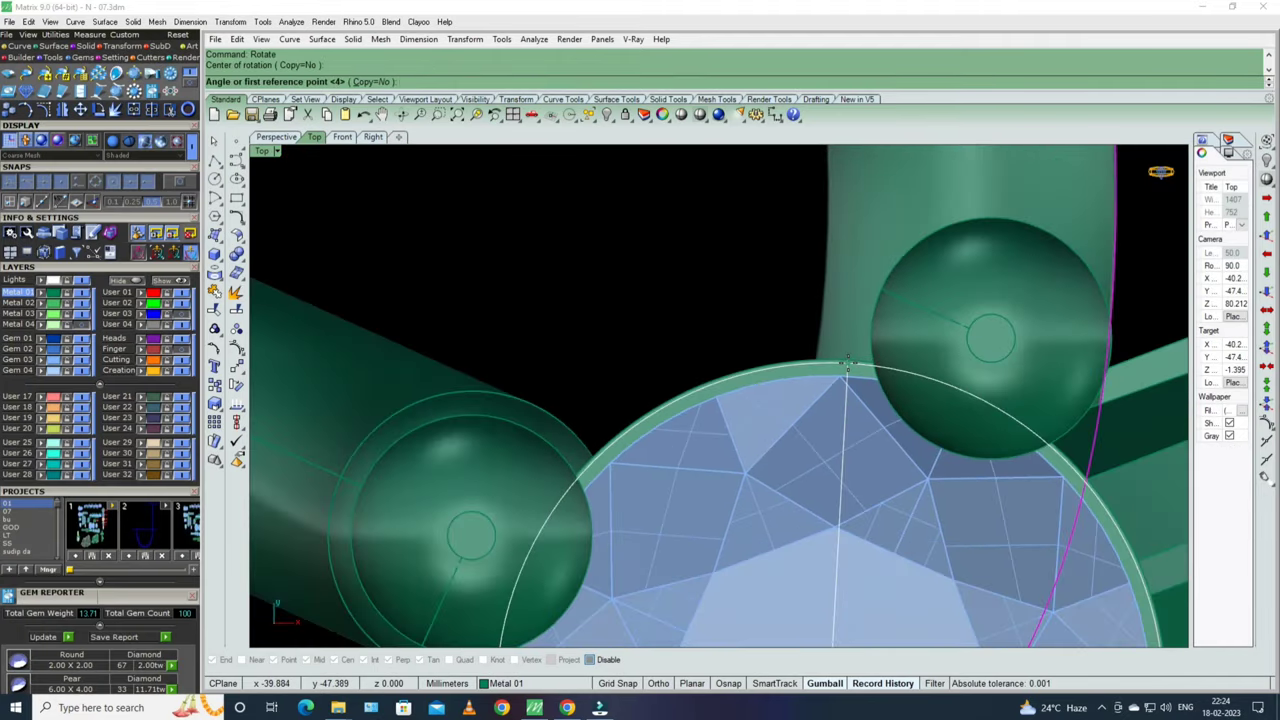
scroll(856, 380, "down", 2)
scroll(800, 370, "down", 2)
scroll(740, 360, "down", 2)
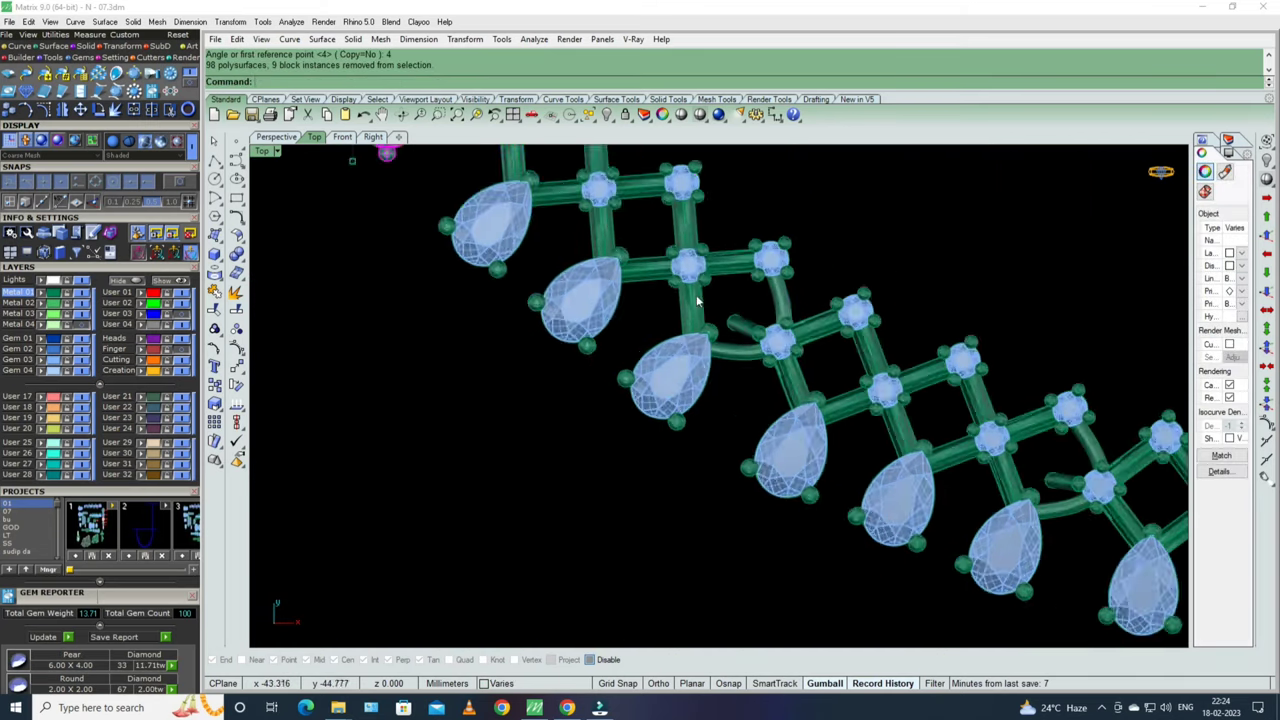
scroll(697, 352, "down", 1)
scroll(697, 352, "up", 2)
scroll(690, 345, "up", 2)
scroll(680, 338, "up", 2)
type("rr")
key("Return")
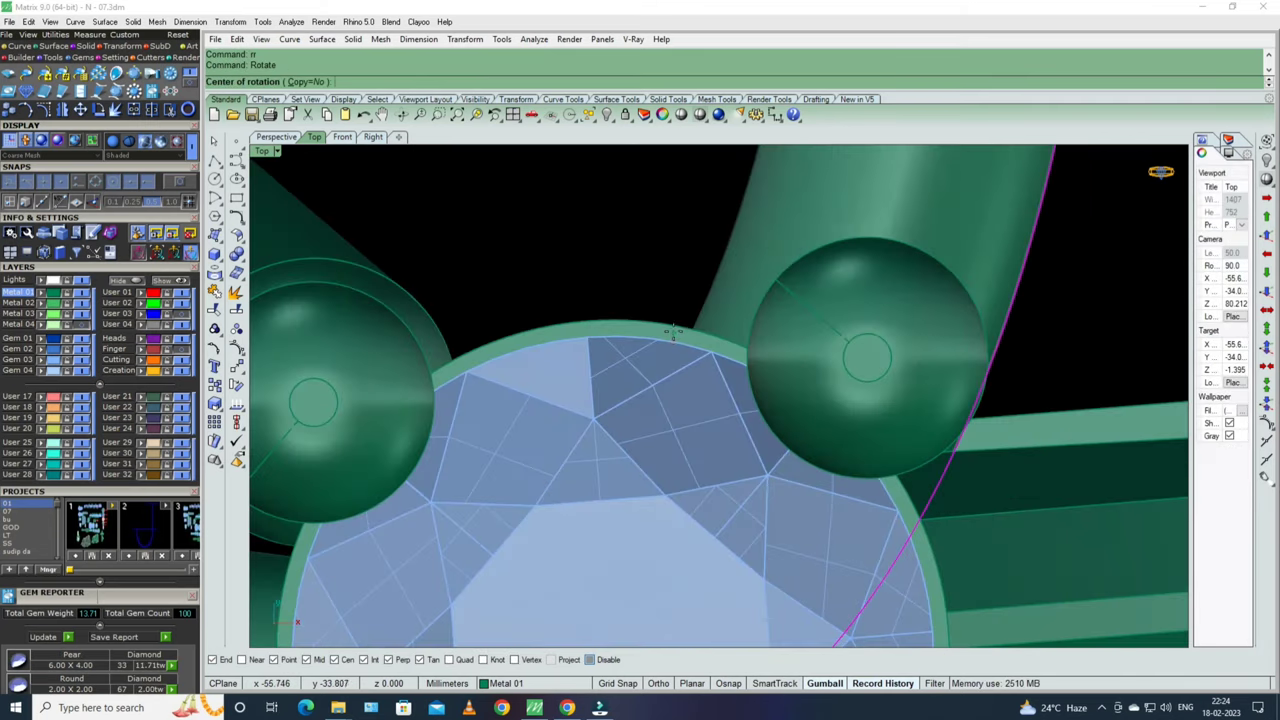
scroll(672, 330, "down", 4)
key("Return")
scroll(650, 330, "down", 3)
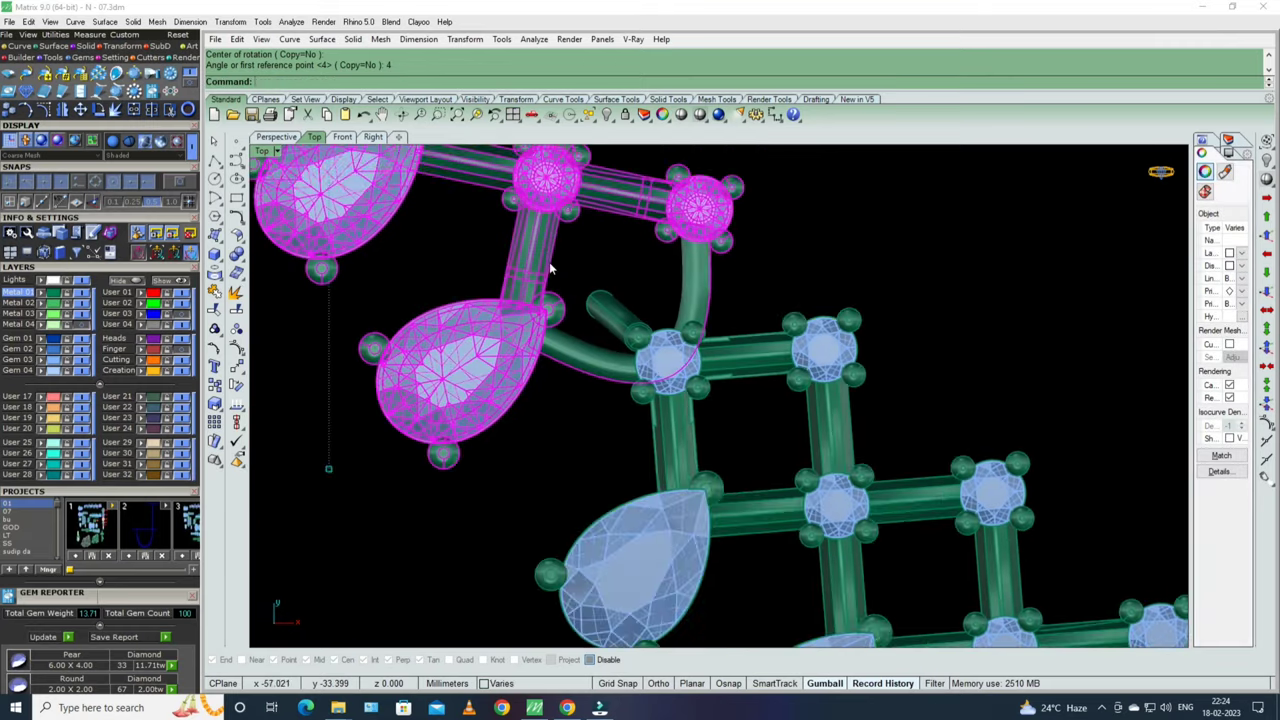
scroll(620, 345, "down", 3)
scroll(600, 357, "up", 4)
- Rotate one more section by an entered angle of 4°
type("rr")
key("Return")
scroll(585, 262, "up", 3)
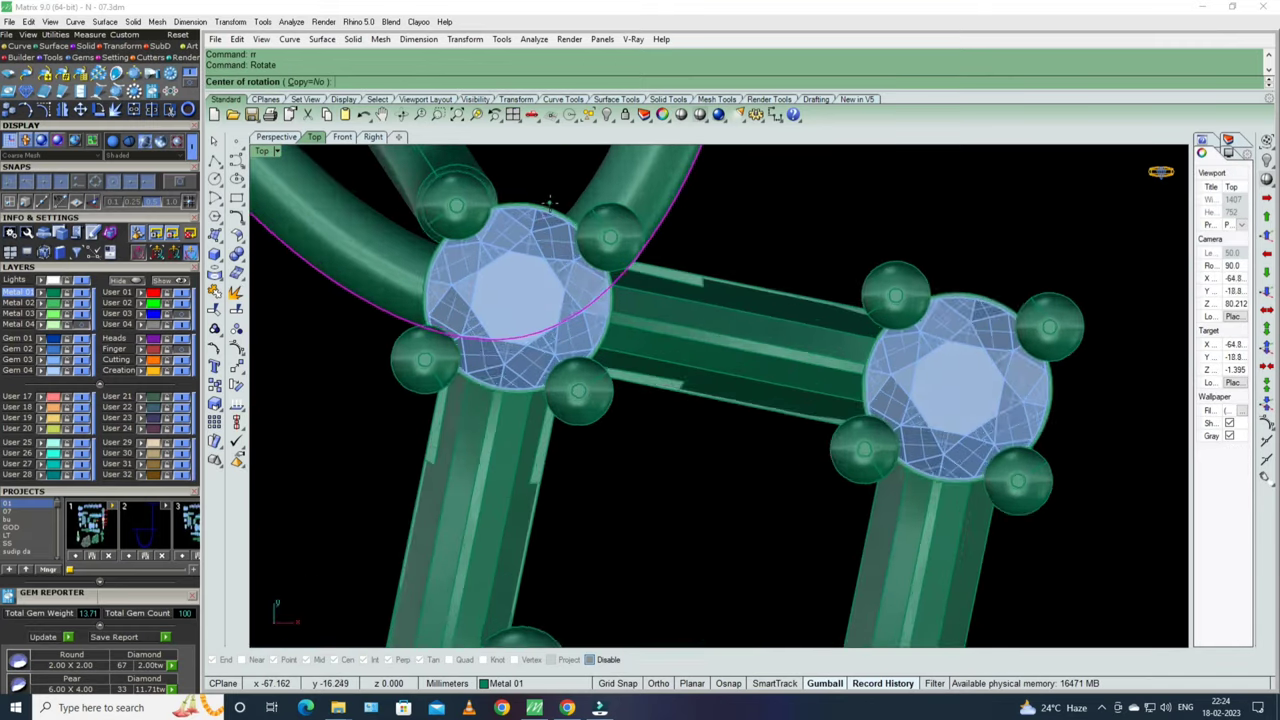
scroll(547, 215, "up", 3)
scroll(545, 218, "down", 3)
type("4")
key("Return")
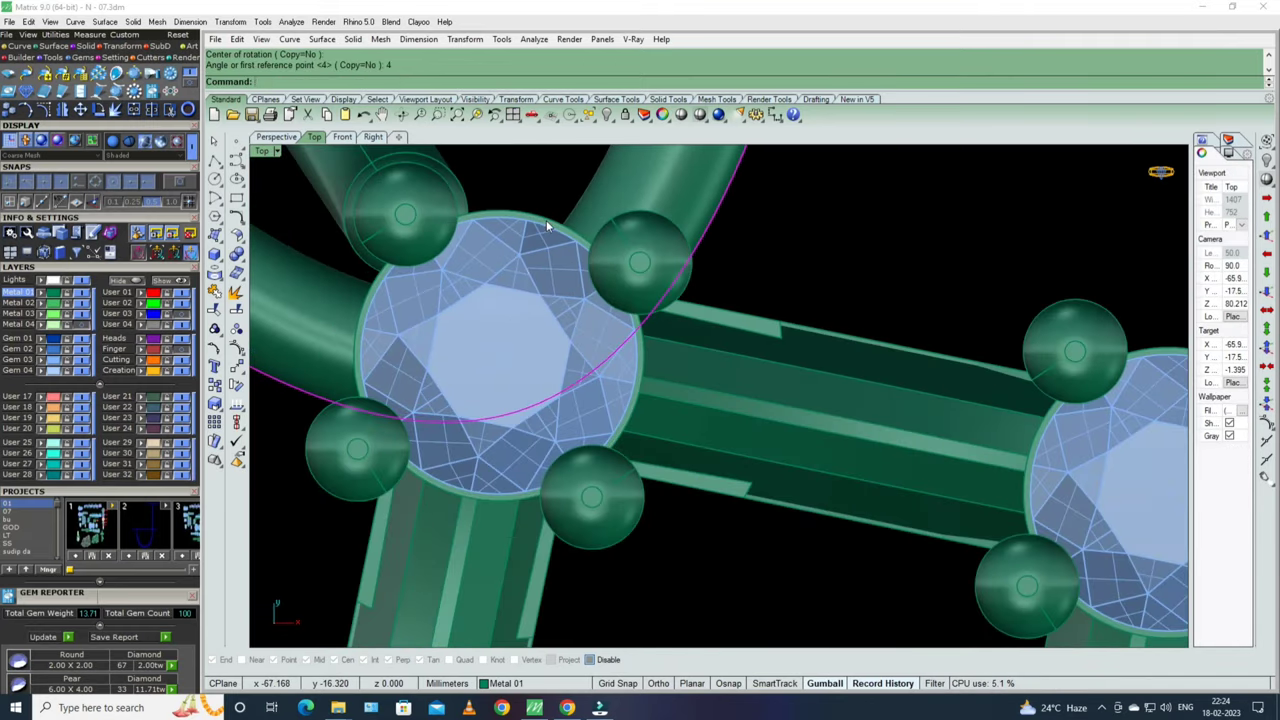
scroll(600, 400, "down", 3)
scroll(660, 478, "down", 2)
scroll(648, 450, "down", 3)
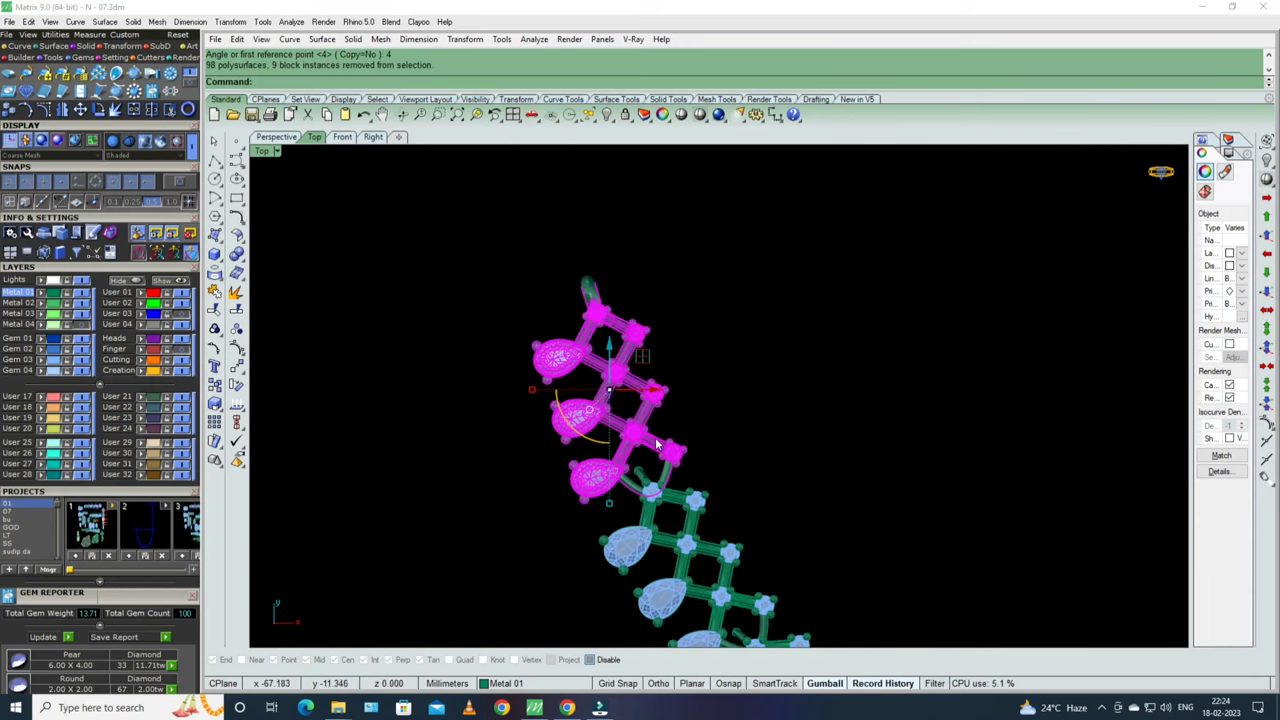
- Clear the selection and select the section right of the centre line
key("Escape")
scroll(700, 450, "down", 3)
scroll(710, 450, "up", 2)
scroll(712, 448, "up", 3)
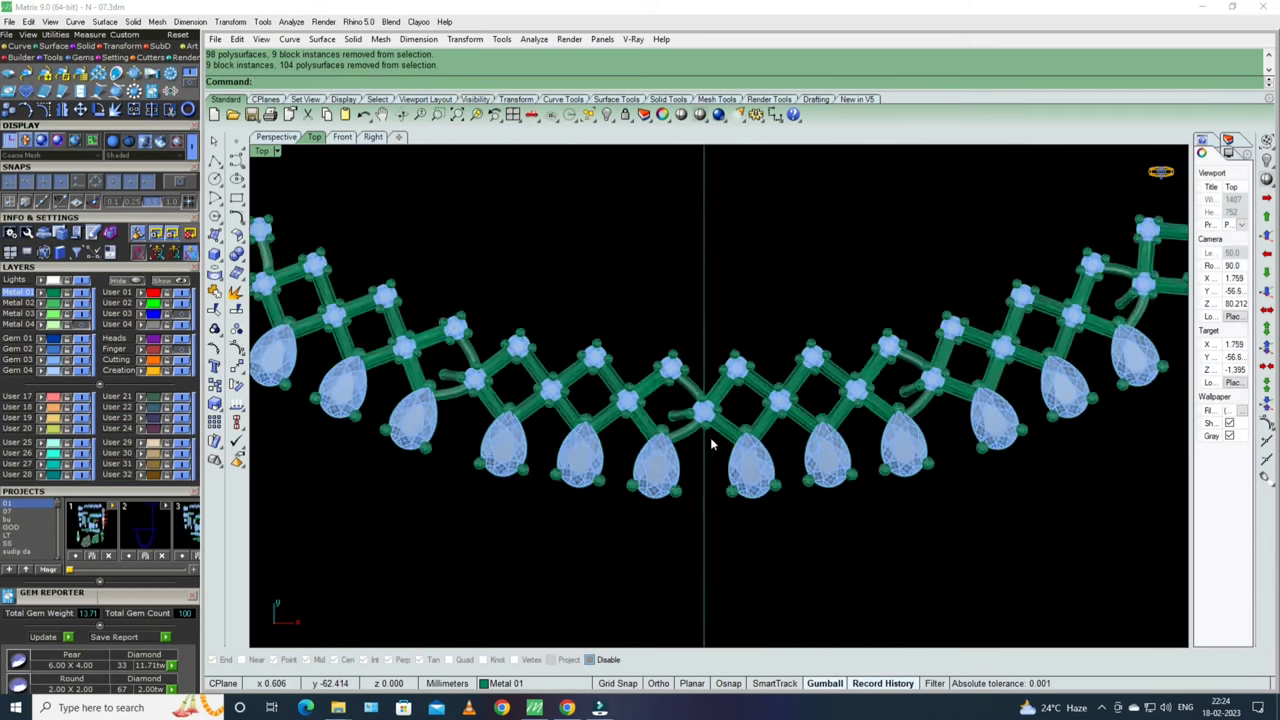
scroll(735, 462, "up", 2)
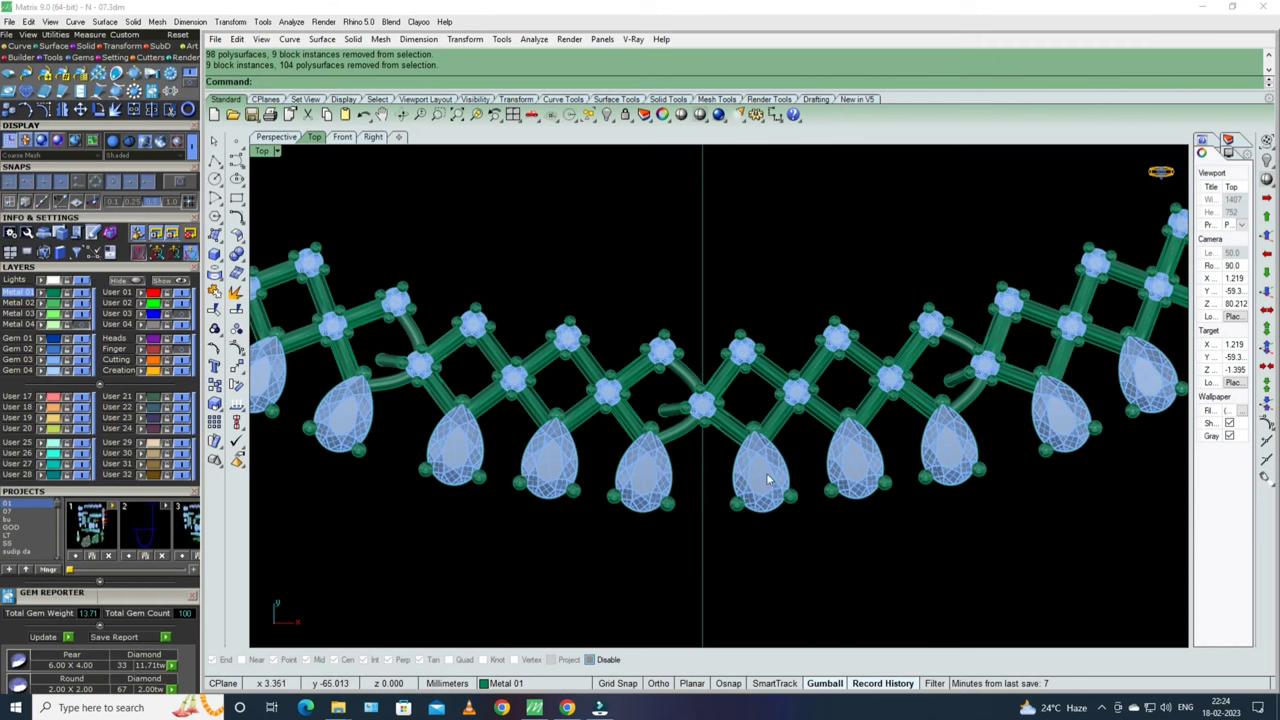
left_click(762, 430)
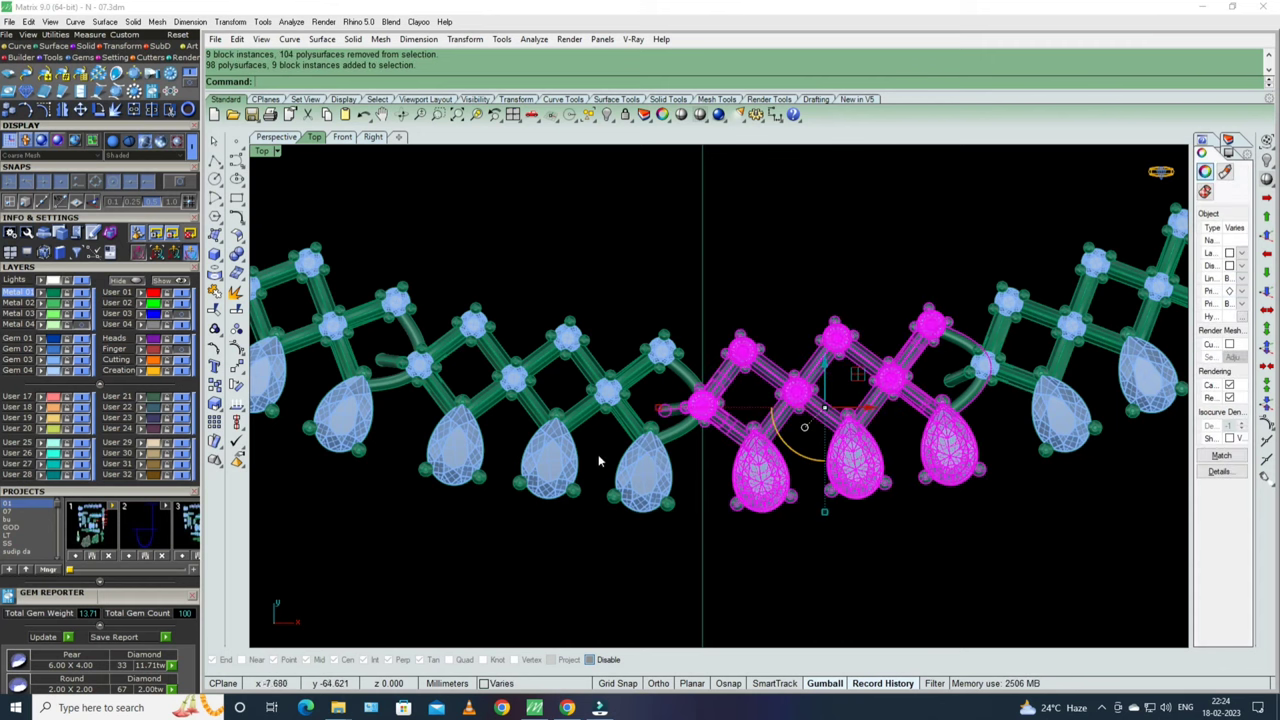
scroll(698, 494, "down", 3)
- Preview the necklace shaded and maximize the Top viewport
scroll(800, 443, "down", 2)
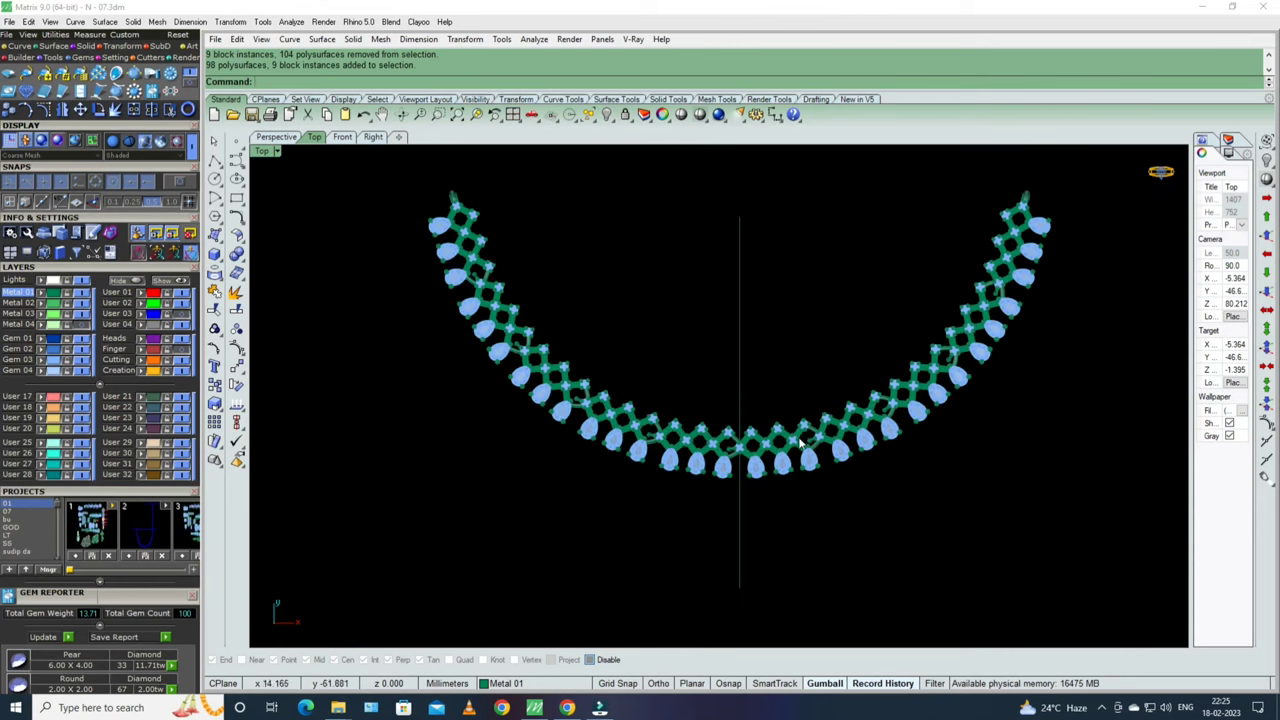
scroll(700, 340, "down", 4)
key("Return")
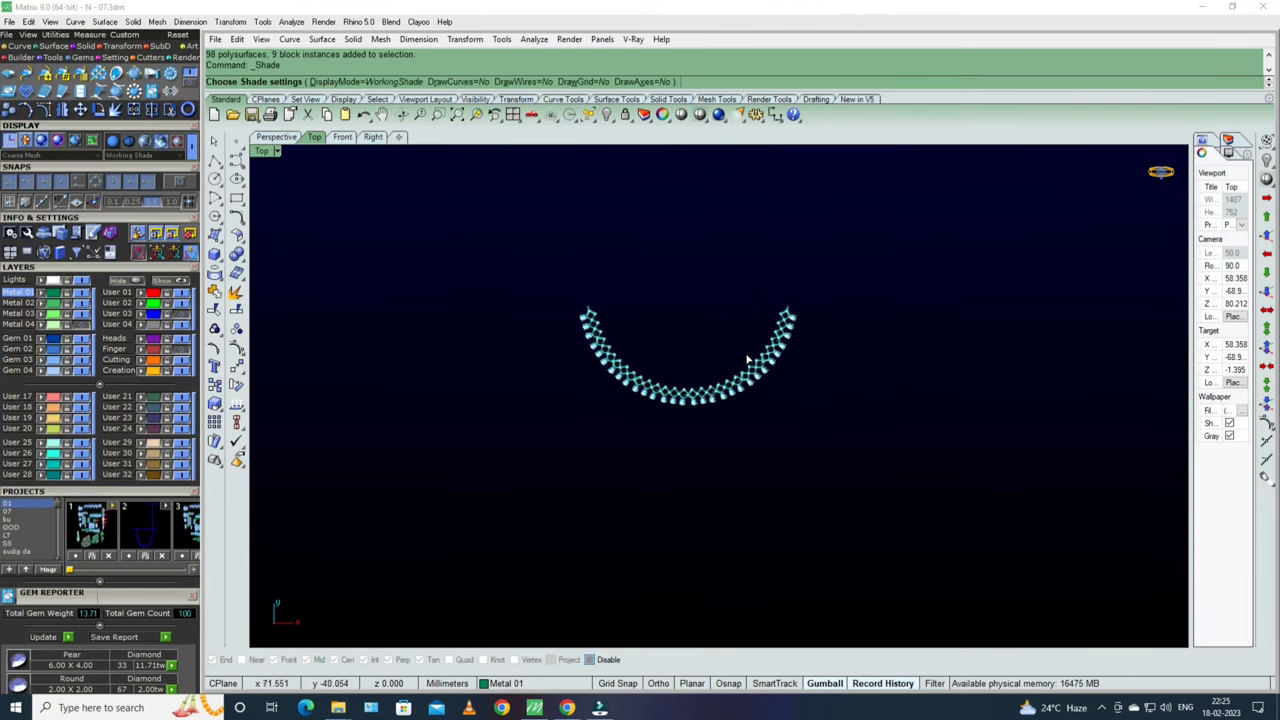
key("ctrl+F4")
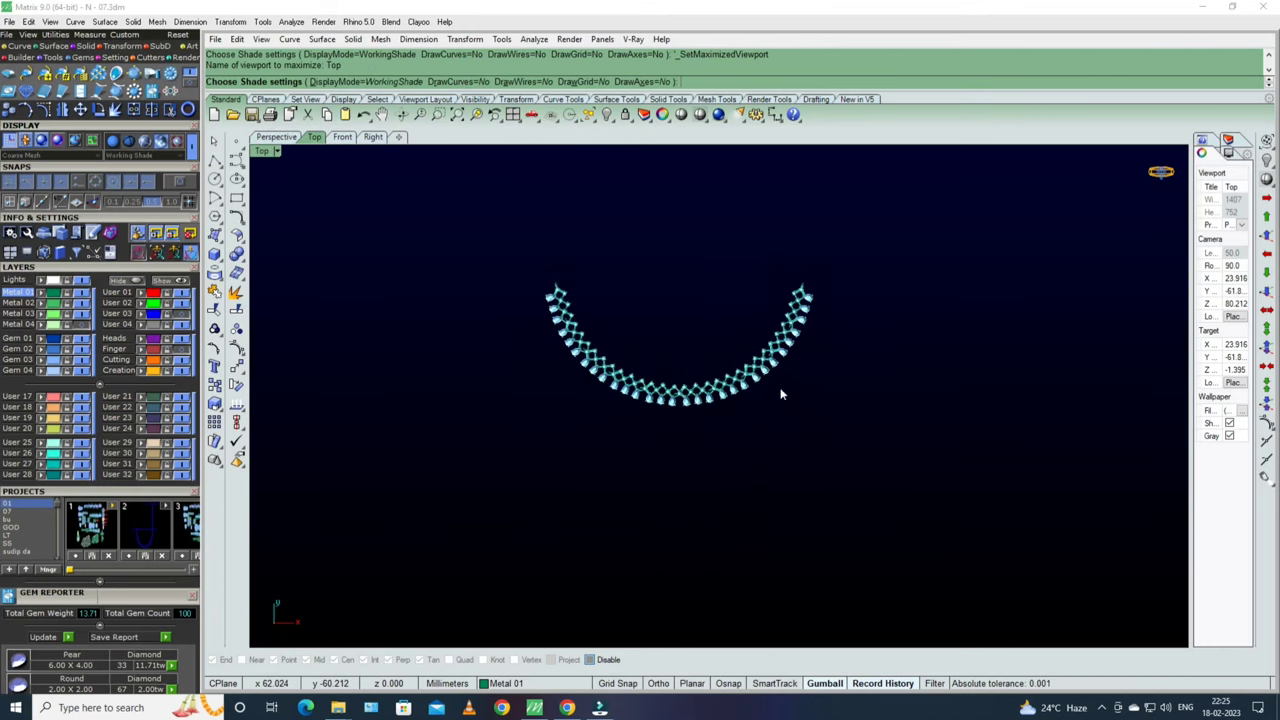
- Delete the leftover guide curve, recentre the necklace, and check it shaded
key("Delete")
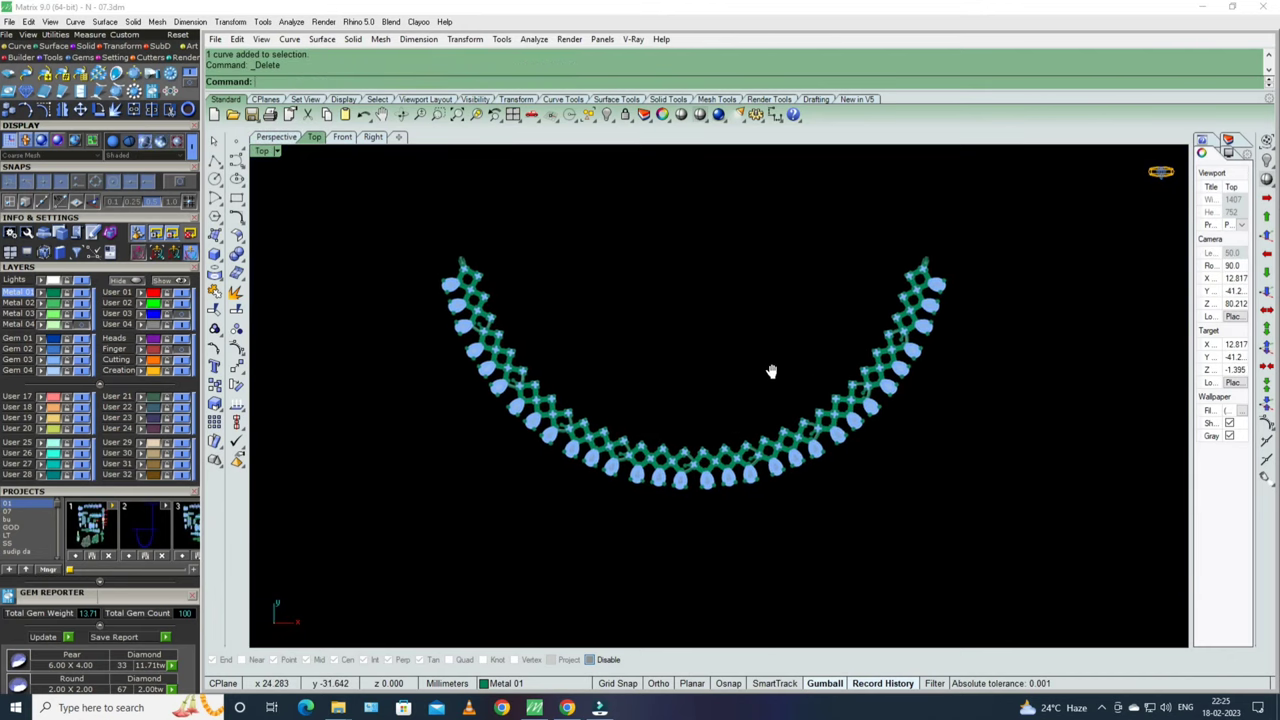
right_click_drag(771, 370, 774, 391)
scroll(772, 379, "up", 2)
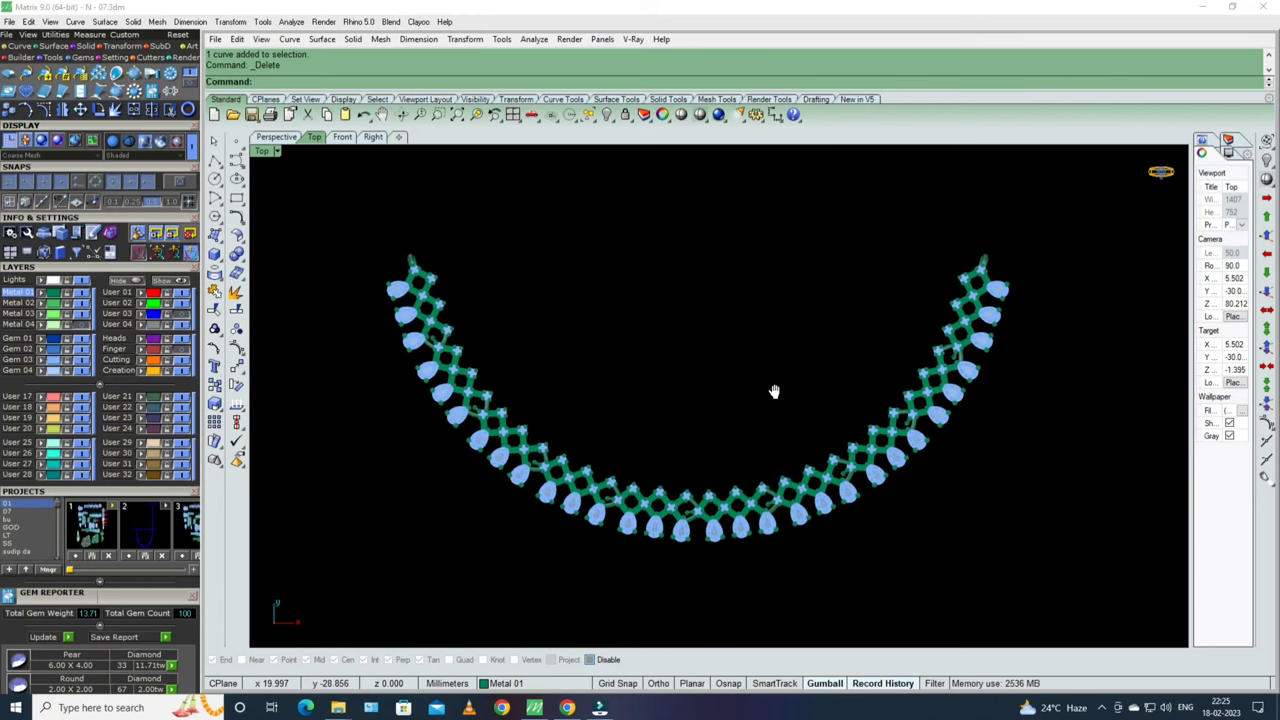
left_click(681, 114)
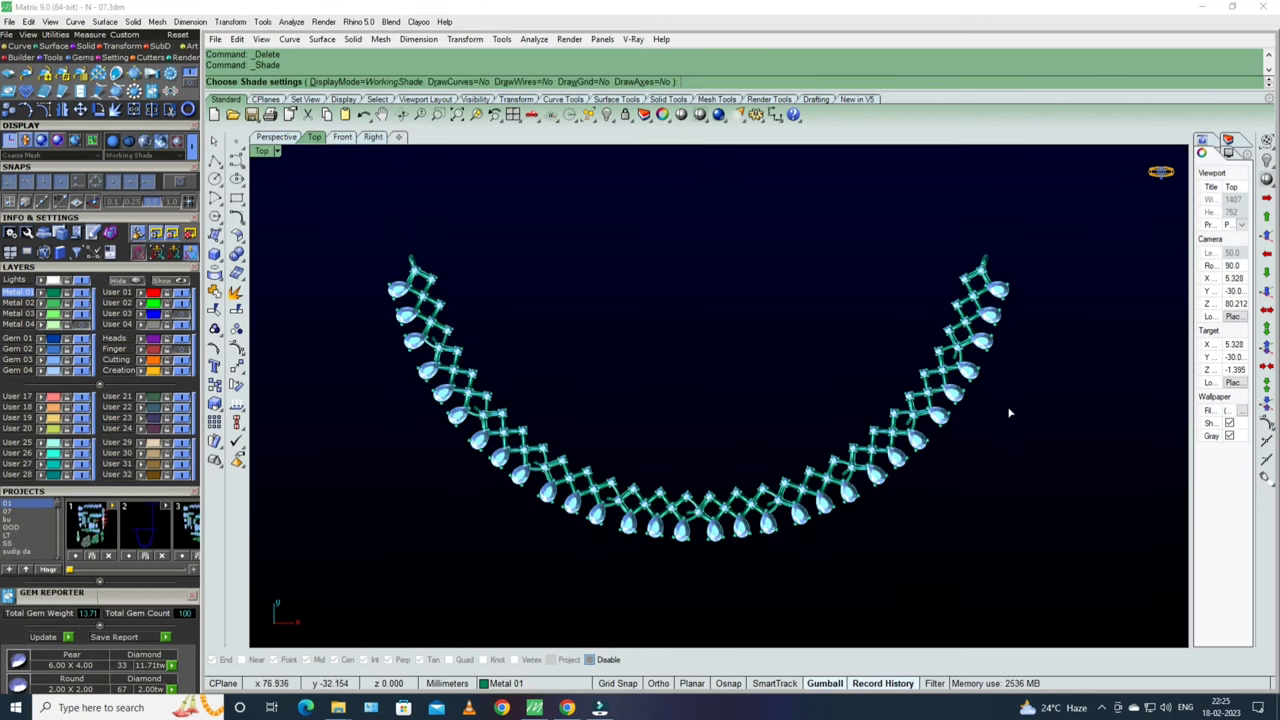
key("Escape")
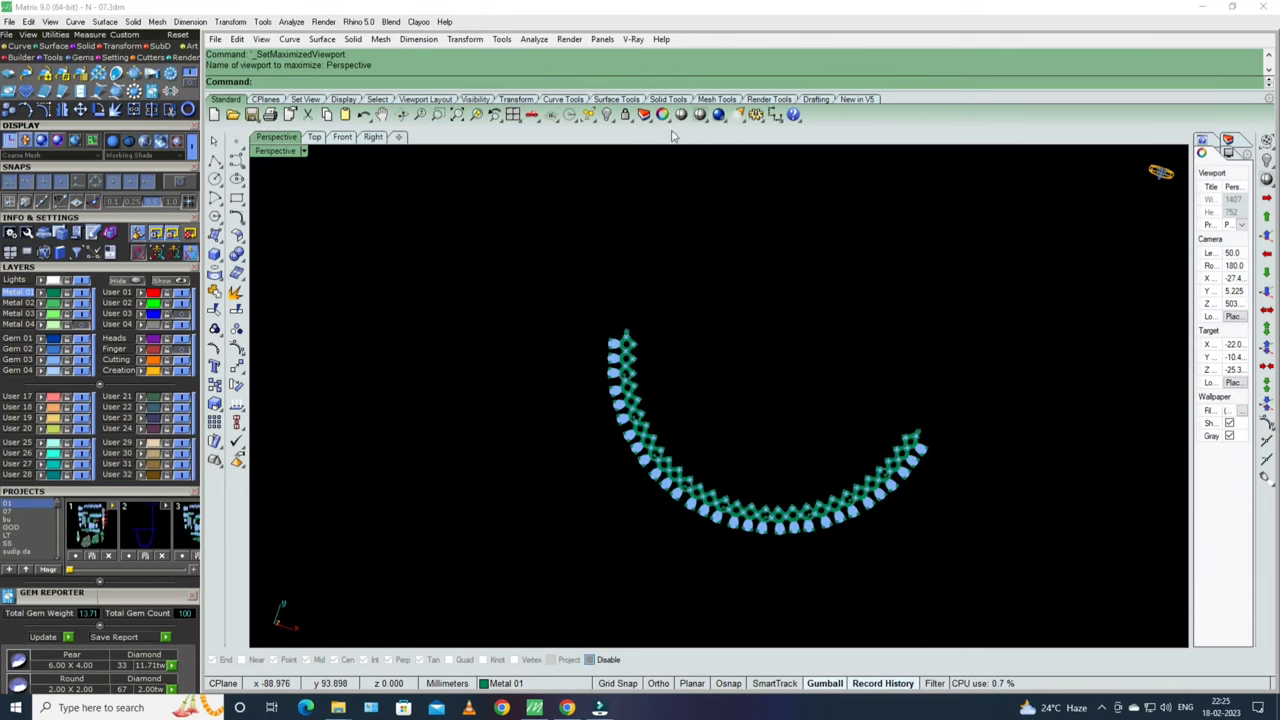
- Orbit and window-zoom to inspect the pear-gem prong settings from low angles, then zoom out
mouse_move(746, 333)
right_mouse_down()
mouse_move(700, 451)
mouse_move(606, 400)
mouse_move(686, 343)
mouse_move(624, 366)
mouse_move(834, 414)
mouse_move(797, 287)
mouse_move(777, 346)
mouse_move(910, 362)
mouse_move(740, 335)
mouse_move(786, 271)
mouse_move(704, 328)
mouse_move(822, 358)
mouse_move(766, 329)
mouse_move(714, 363)
mouse_move(789, 451)
mouse_move(781, 356)
mouse_move(731, 428)
mouse_move(778, 430)
mouse_move(737, 434)
mouse_move(789, 523)
mouse_move(812, 478)
mouse_move(814, 500)
mouse_move(714, 366)
mouse_move(717, 521)
mouse_move(646, 366)
mouse_move(677, 471)
right_mouse_up()
scroll(797, 287, "up", 5)
key("ctrl+w")
scroll(704, 328, "up", 5)
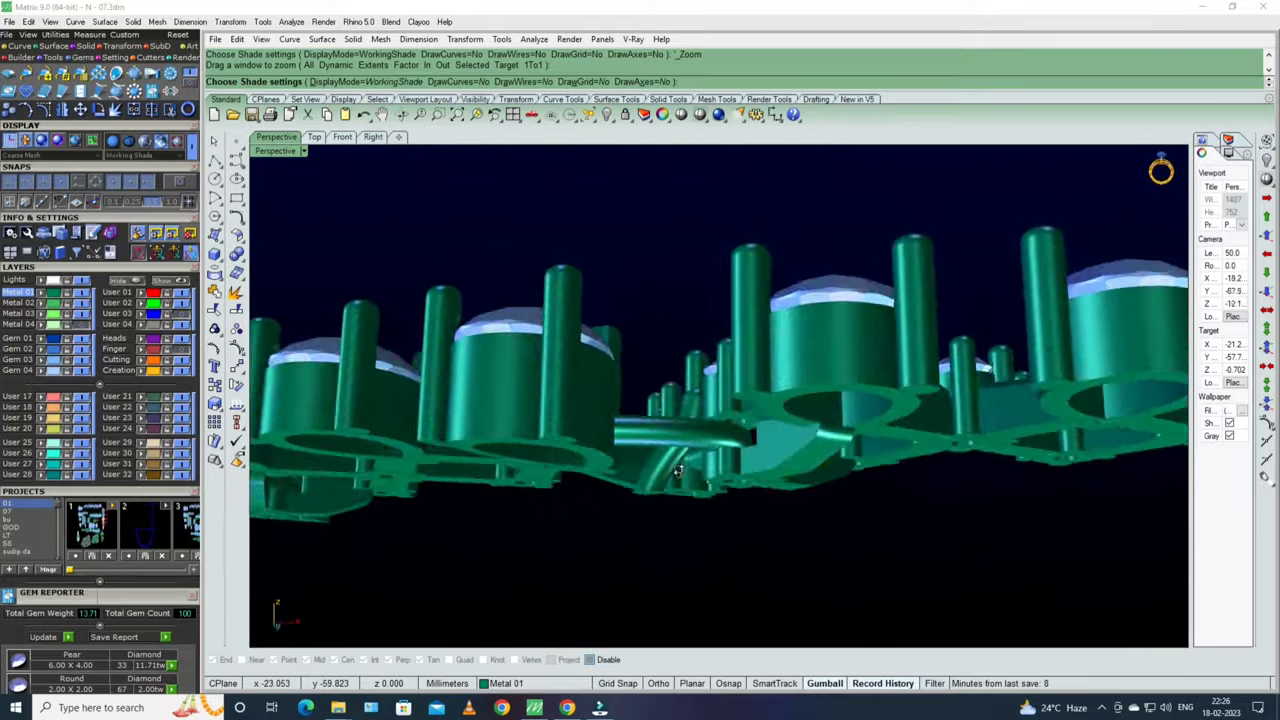
mouse_move(773, 352)
right_mouse_down()
mouse_move(760, 420)
mouse_move(800, 450)
mouse_move(866, 460)
mouse_move(707, 389)
mouse_move(780, 380)
mouse_move(770, 385)
mouse_move(923, 451)
mouse_move(797, 368)
mouse_move(714, 406)
mouse_move(823, 374)
mouse_move(837, 337)
mouse_move(863, 362)
mouse_move(821, 418)
right_mouse_up()
scroll(800, 382, "up", 5)
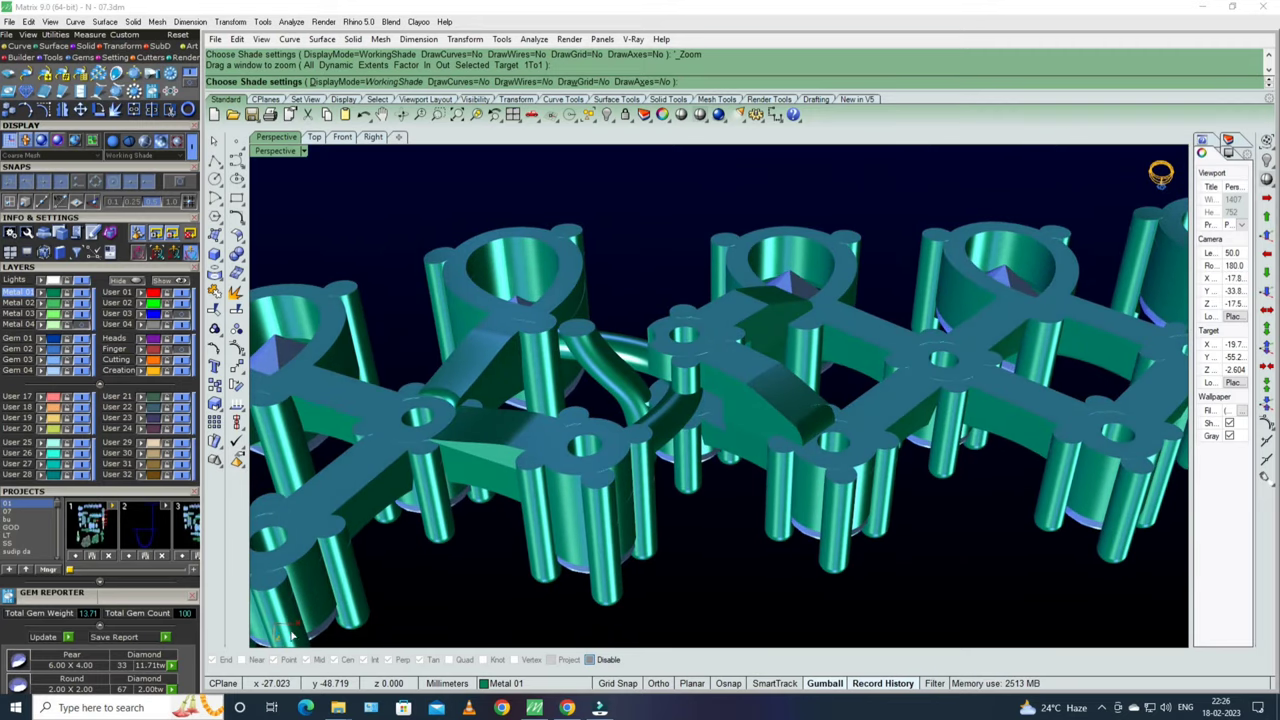
mouse_move(720, 412)
right_mouse_down()
mouse_move(734, 288)
mouse_move(736, 465)
mouse_move(749, 411)
right_mouse_up()
scroll(749, 411, "down", 2)
scroll(749, 411, "down", 3)
scroll(749, 411, "down", 2)
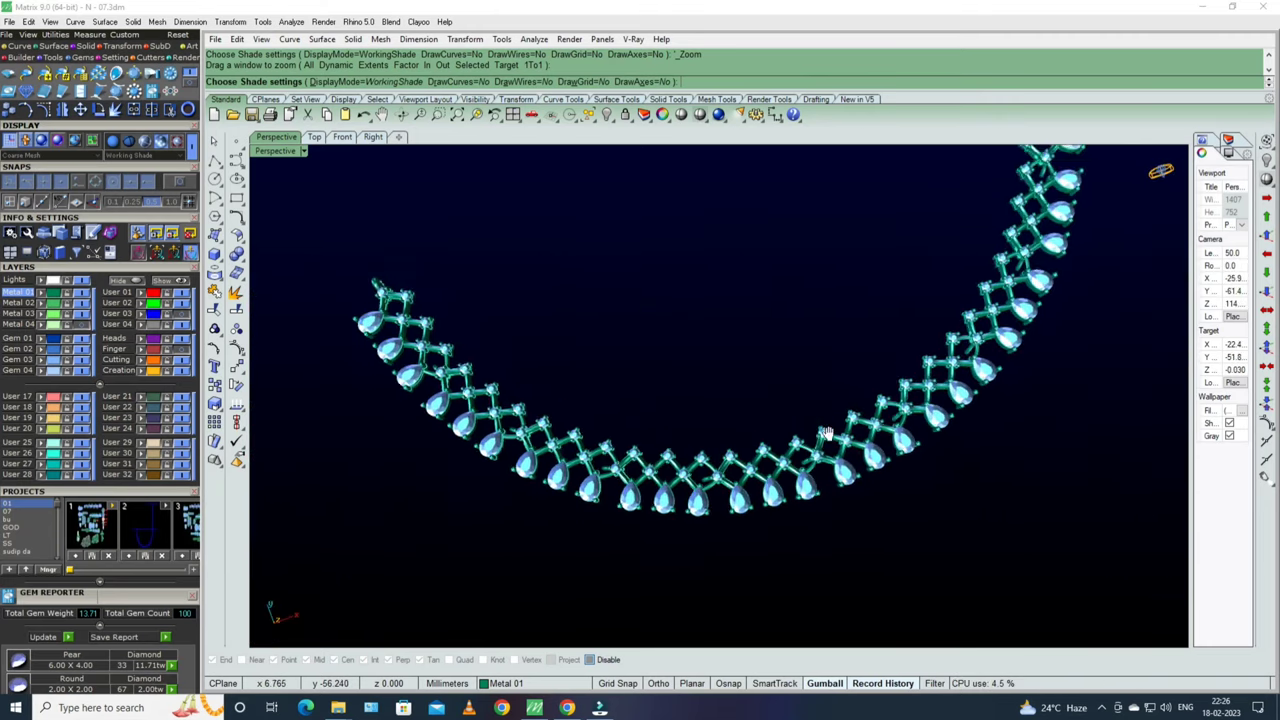
scroll(749, 411, "down", 2)
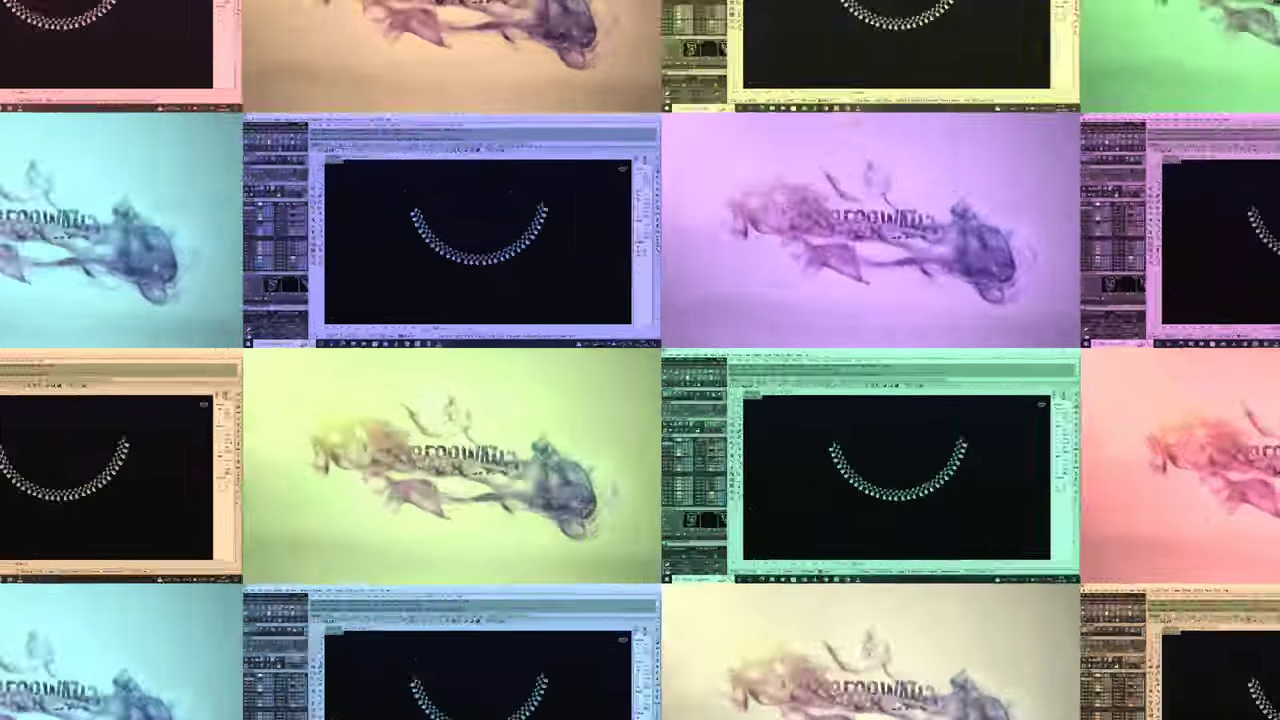